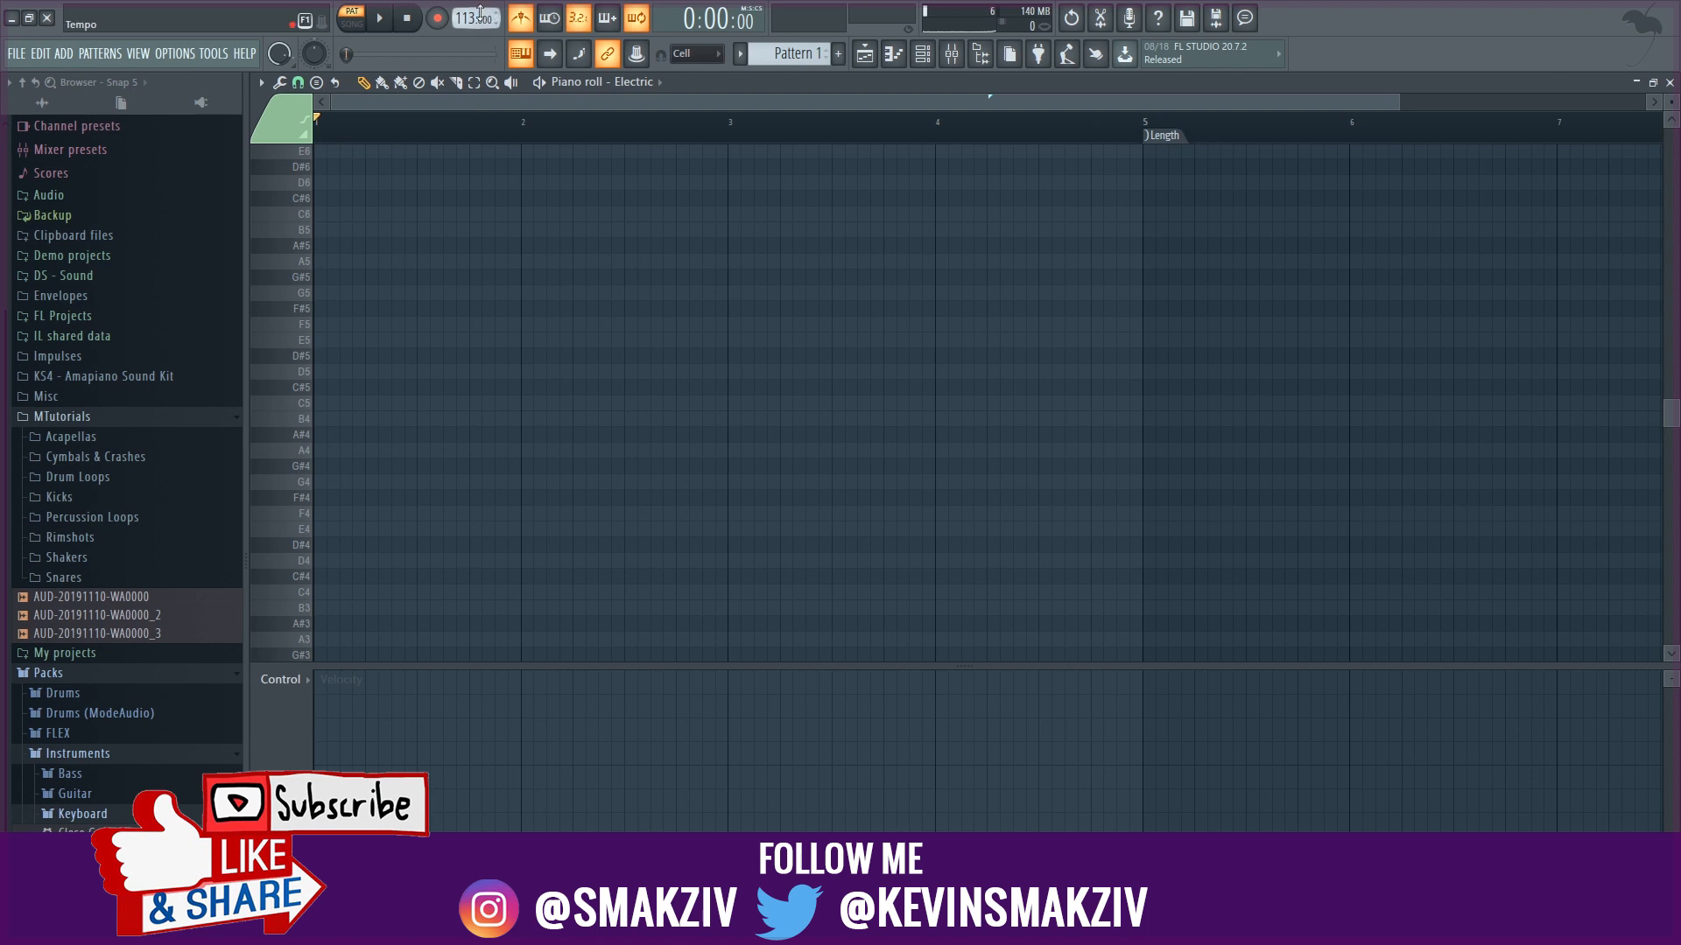
- Rehearse chord shapes on the Electric instrument using notes from C4 to F5, without recording
key(q)
key(v)
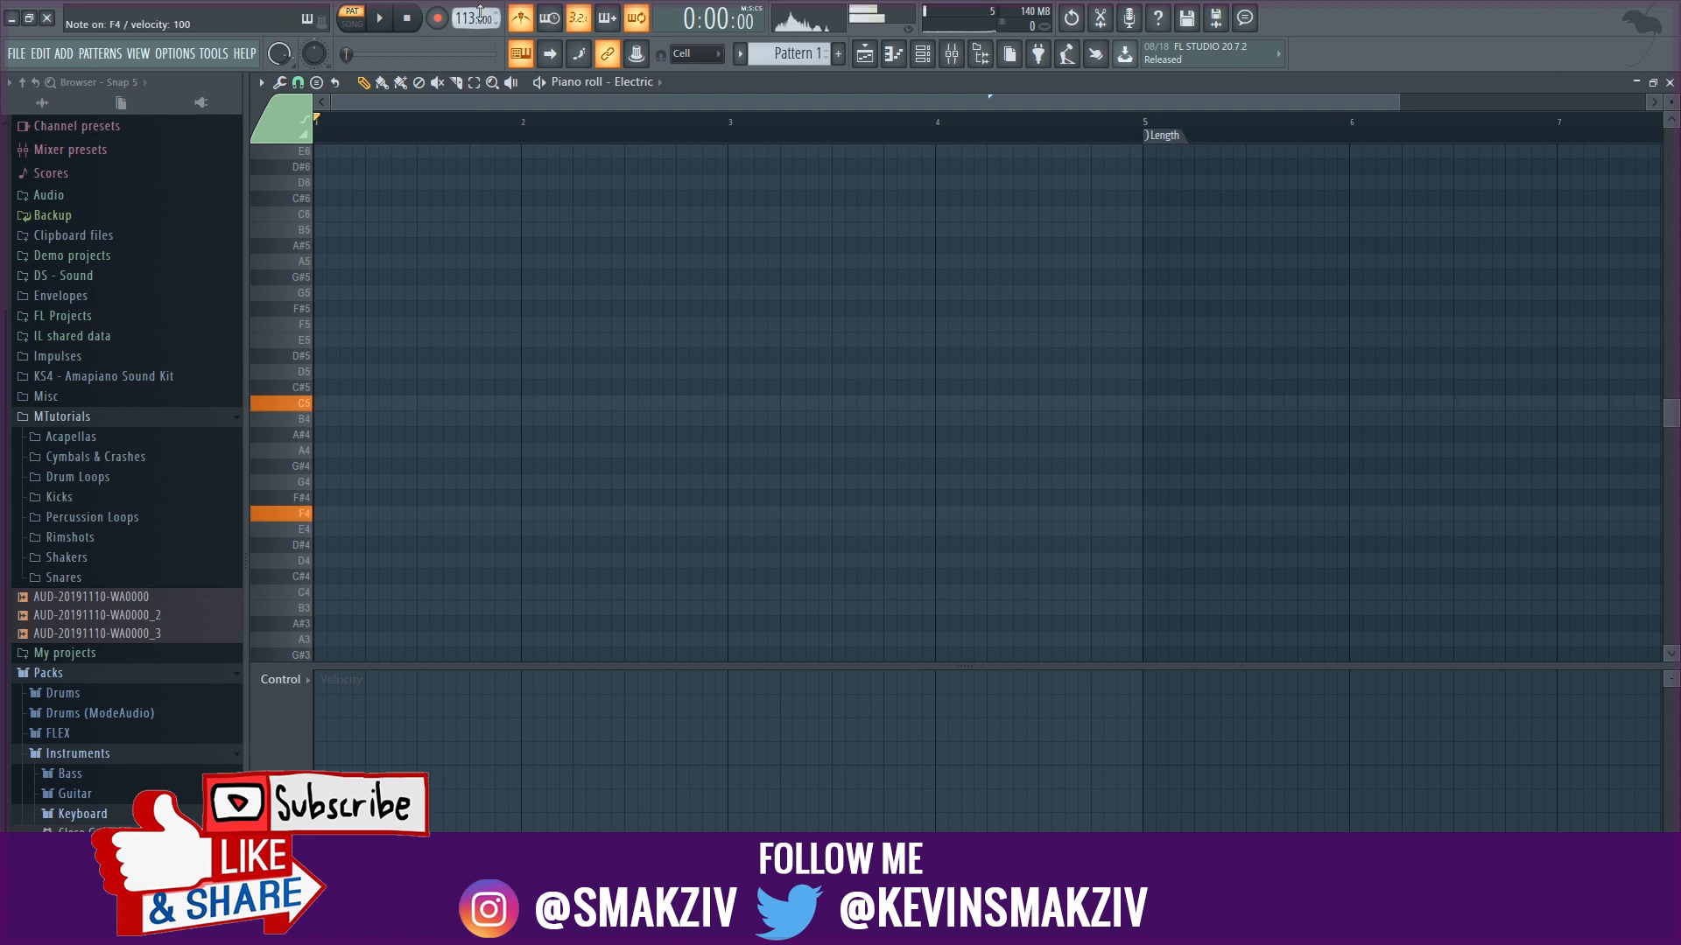
key(z)
key(z)
key(v)
key(q)
key(r)
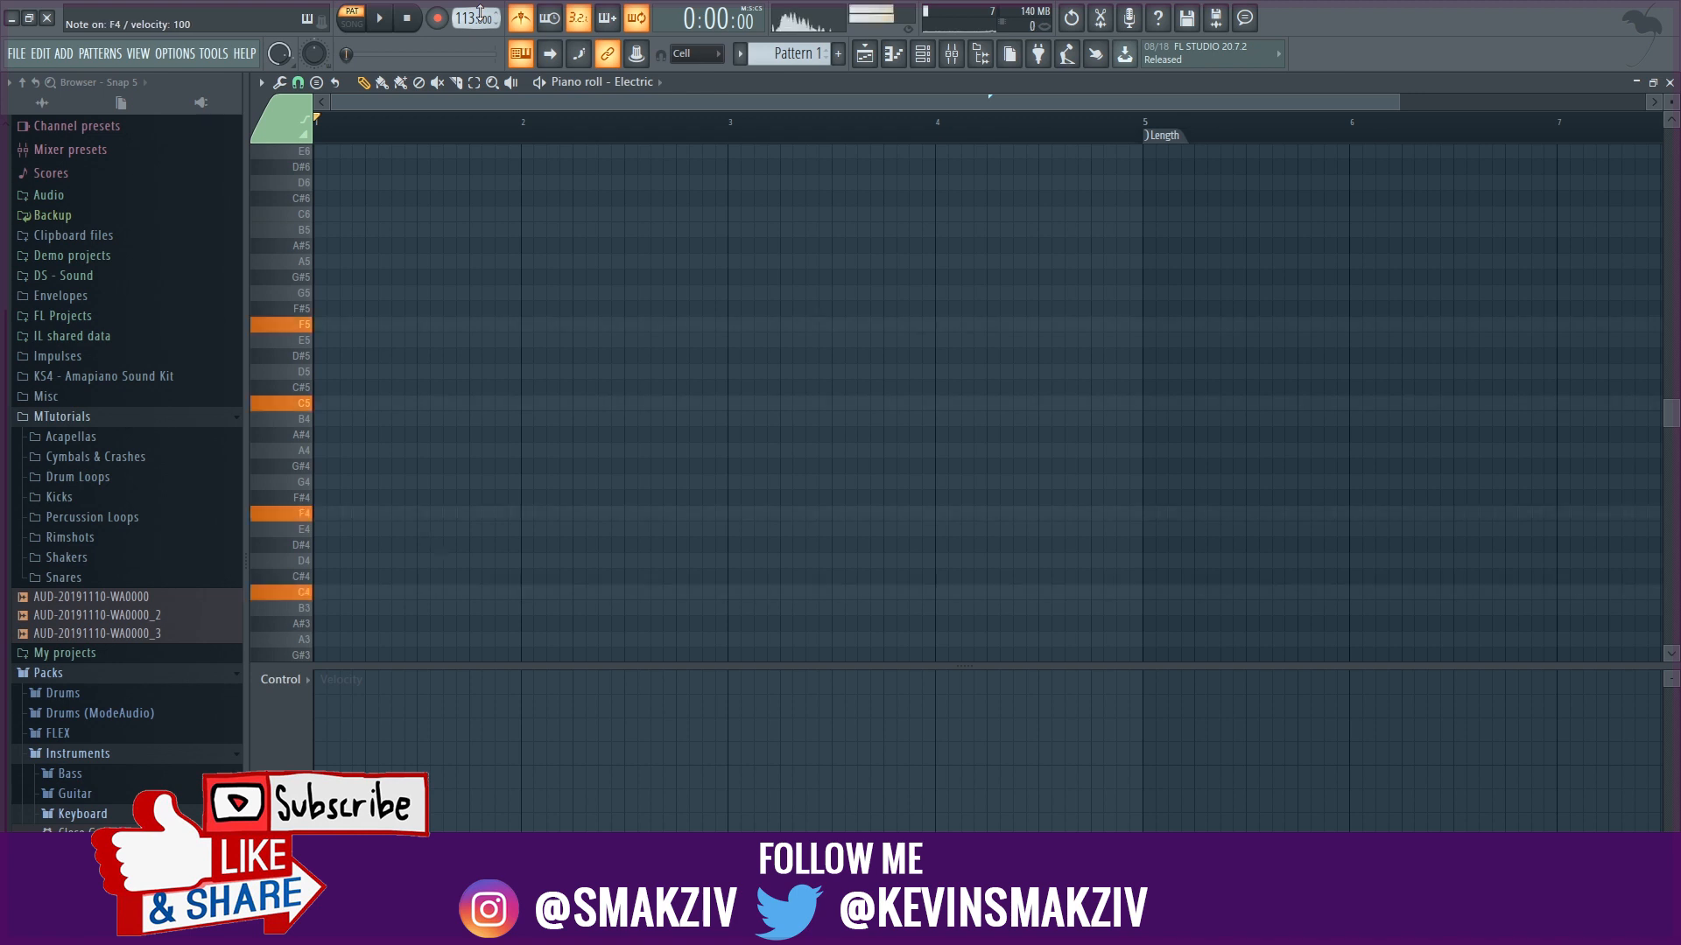
key(e)
key(q)
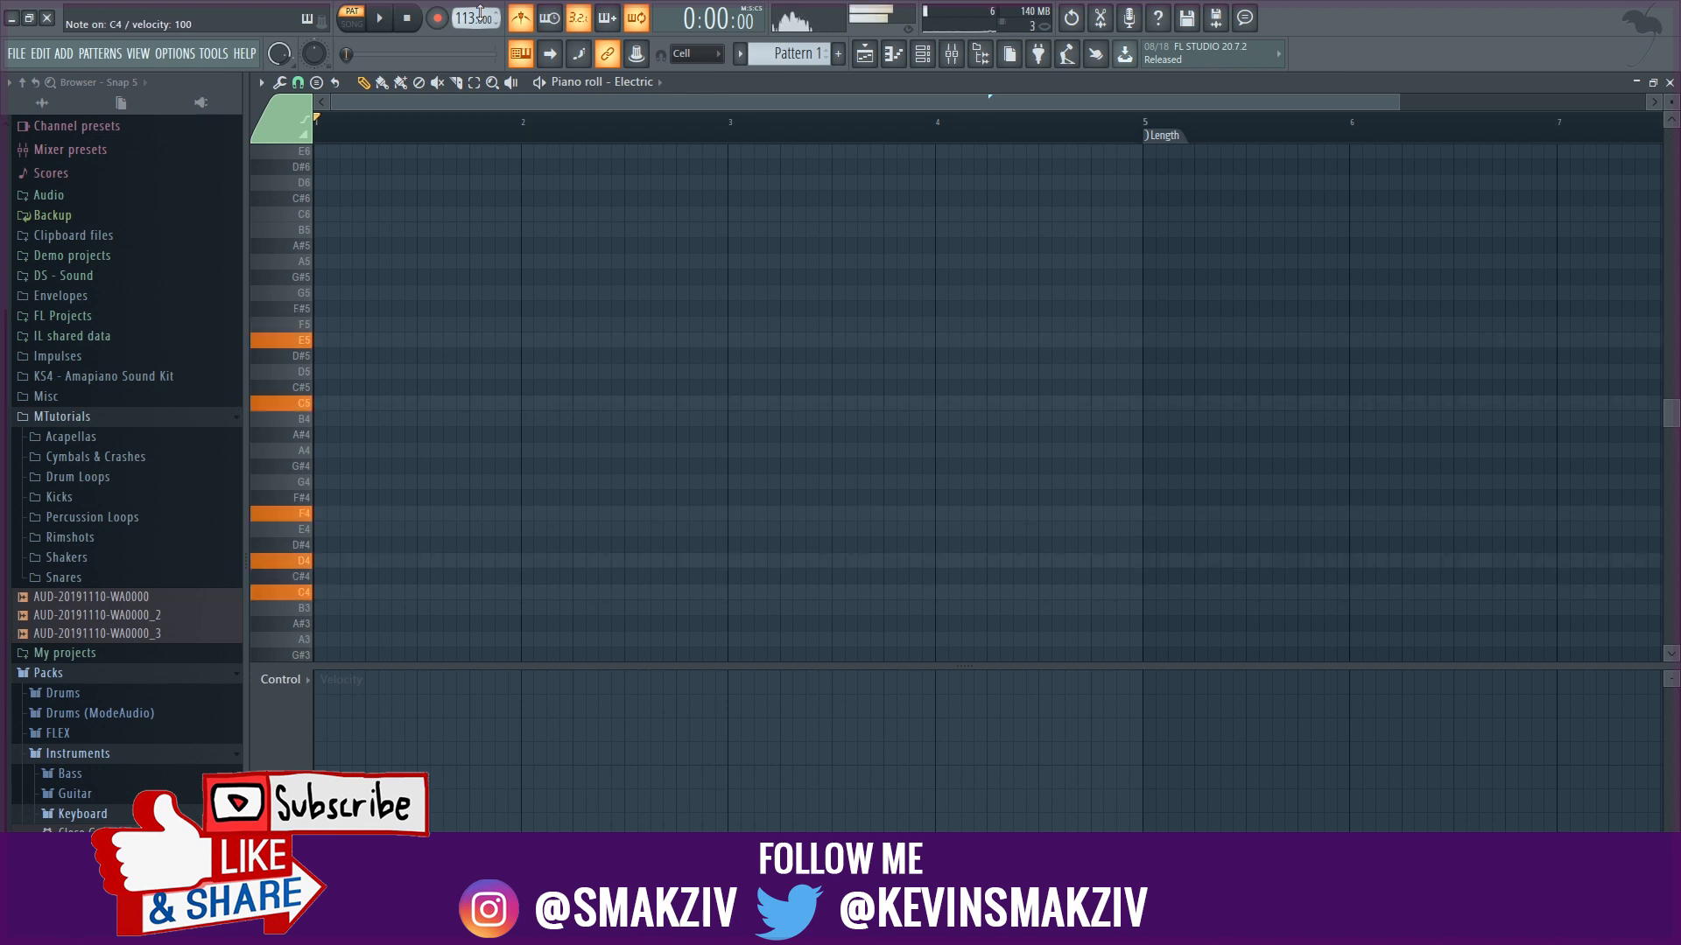
- Audition further chord voicings on the Electric instrument, including C4, E4, G4, C5 and E5 together
key(z)
key(b)
key(q)
key(r)
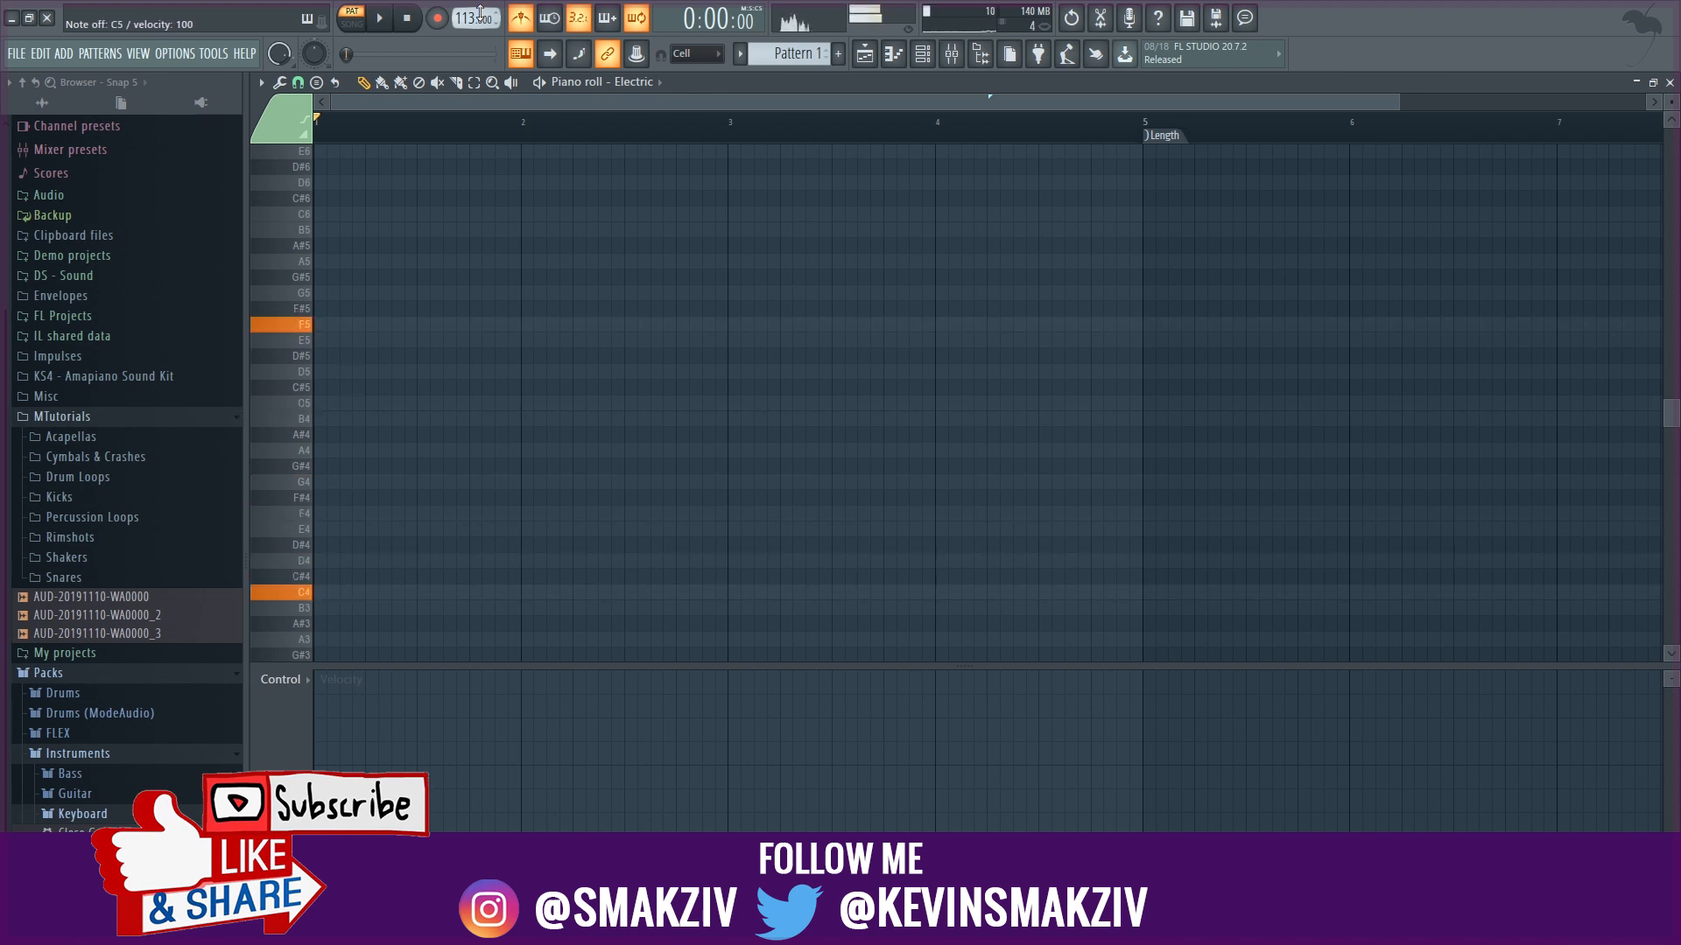
key(z)
key(c)
key(b)
key(q)
key(e)
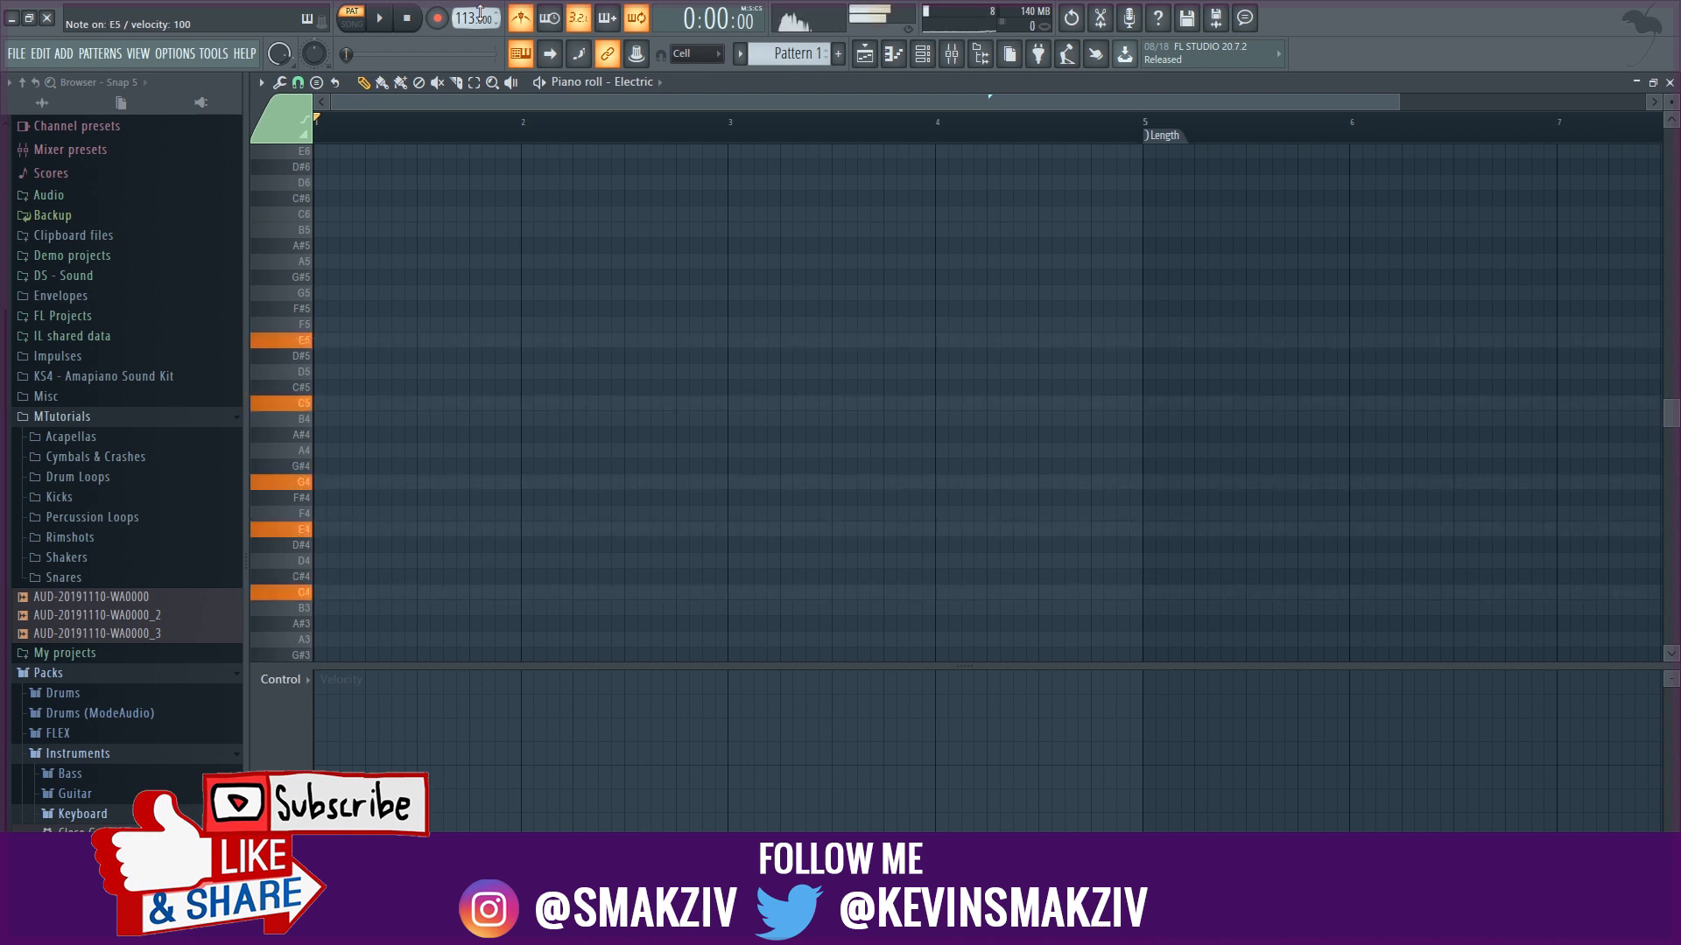
key(z)
key(b)
key(q)
key(e)
key(c)
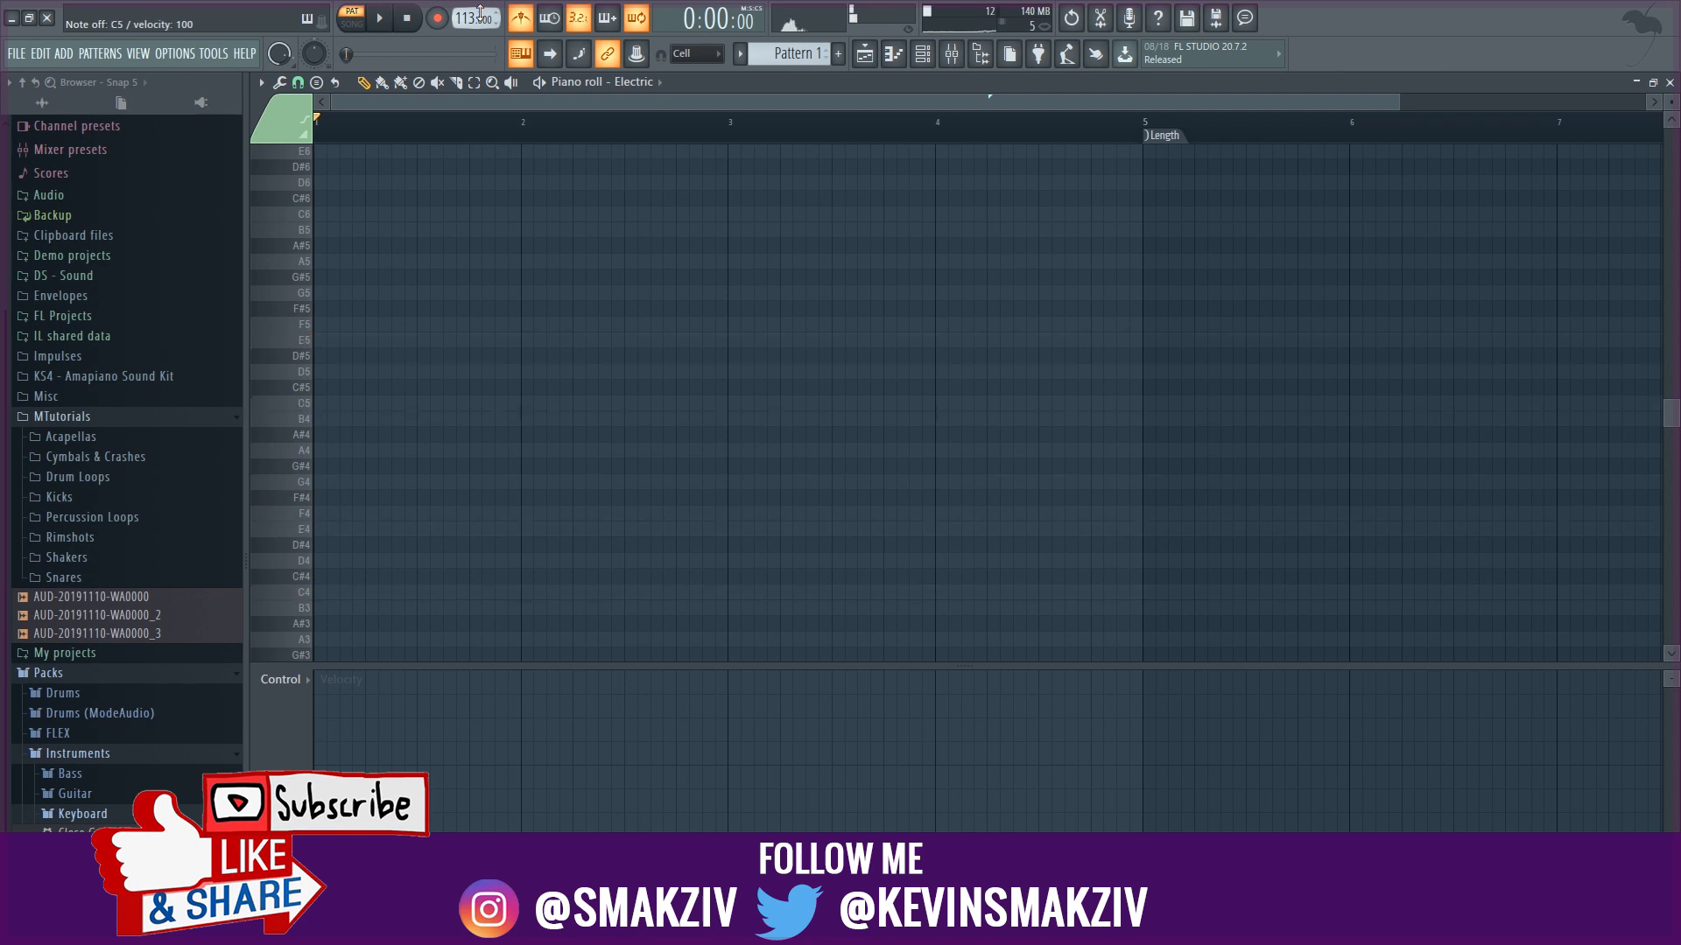
- Start recording notes and automation and play a sustained C4, F4, A4 and D5 chord from bar 1
click(435, 19)
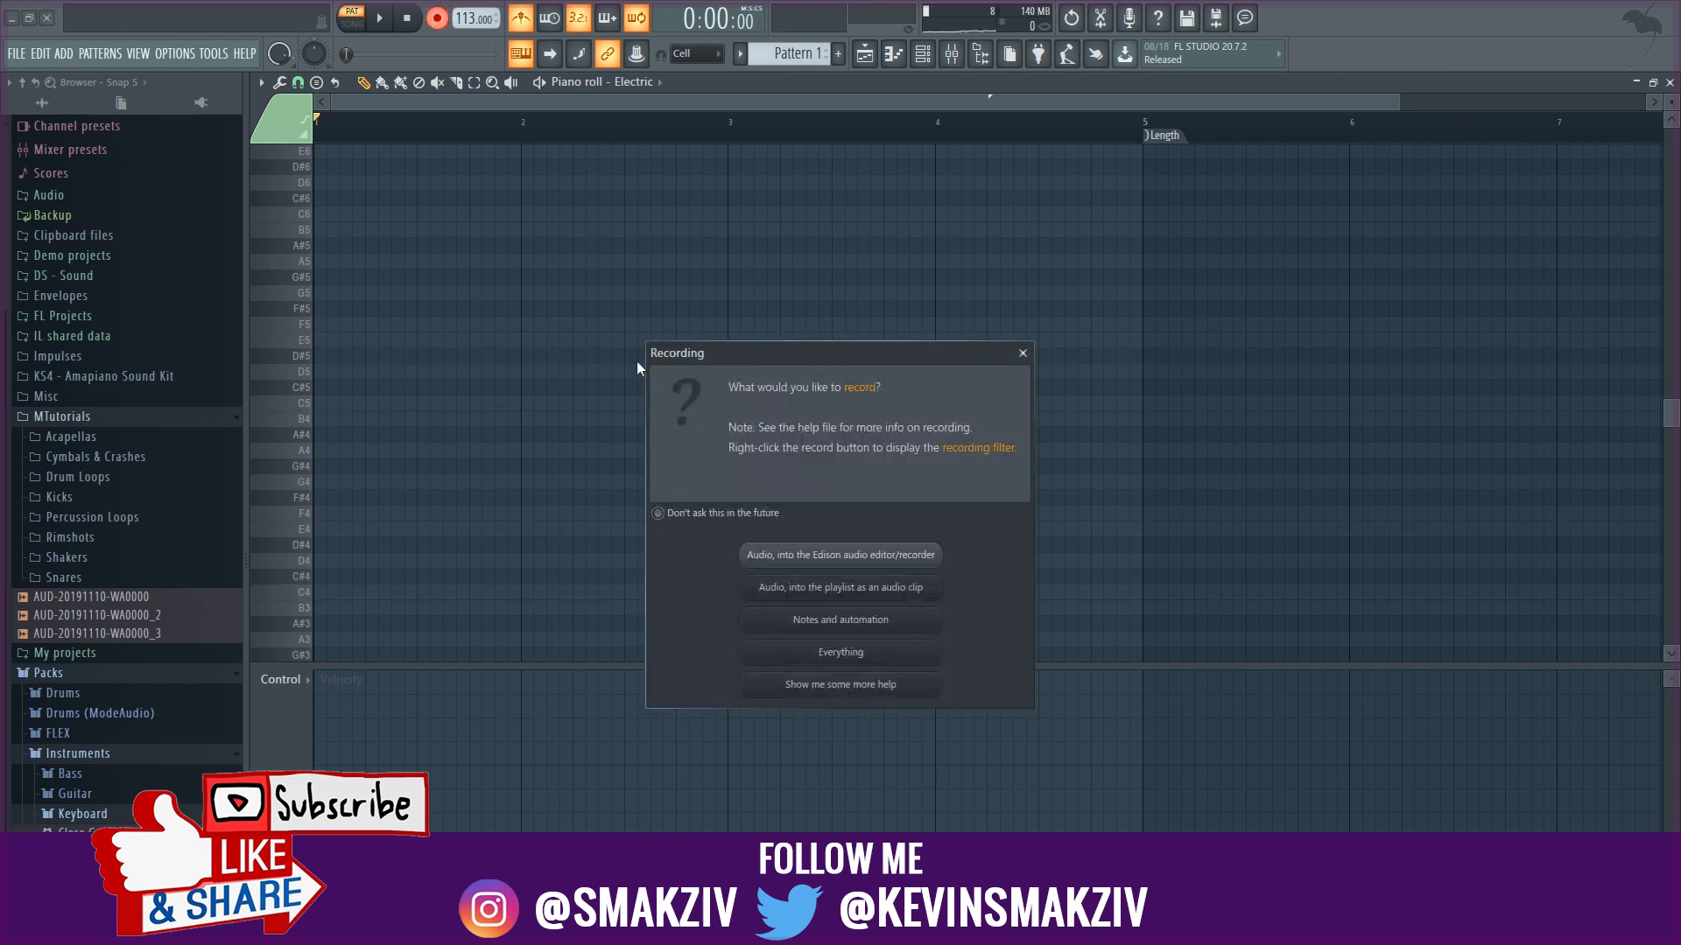
click(813, 621)
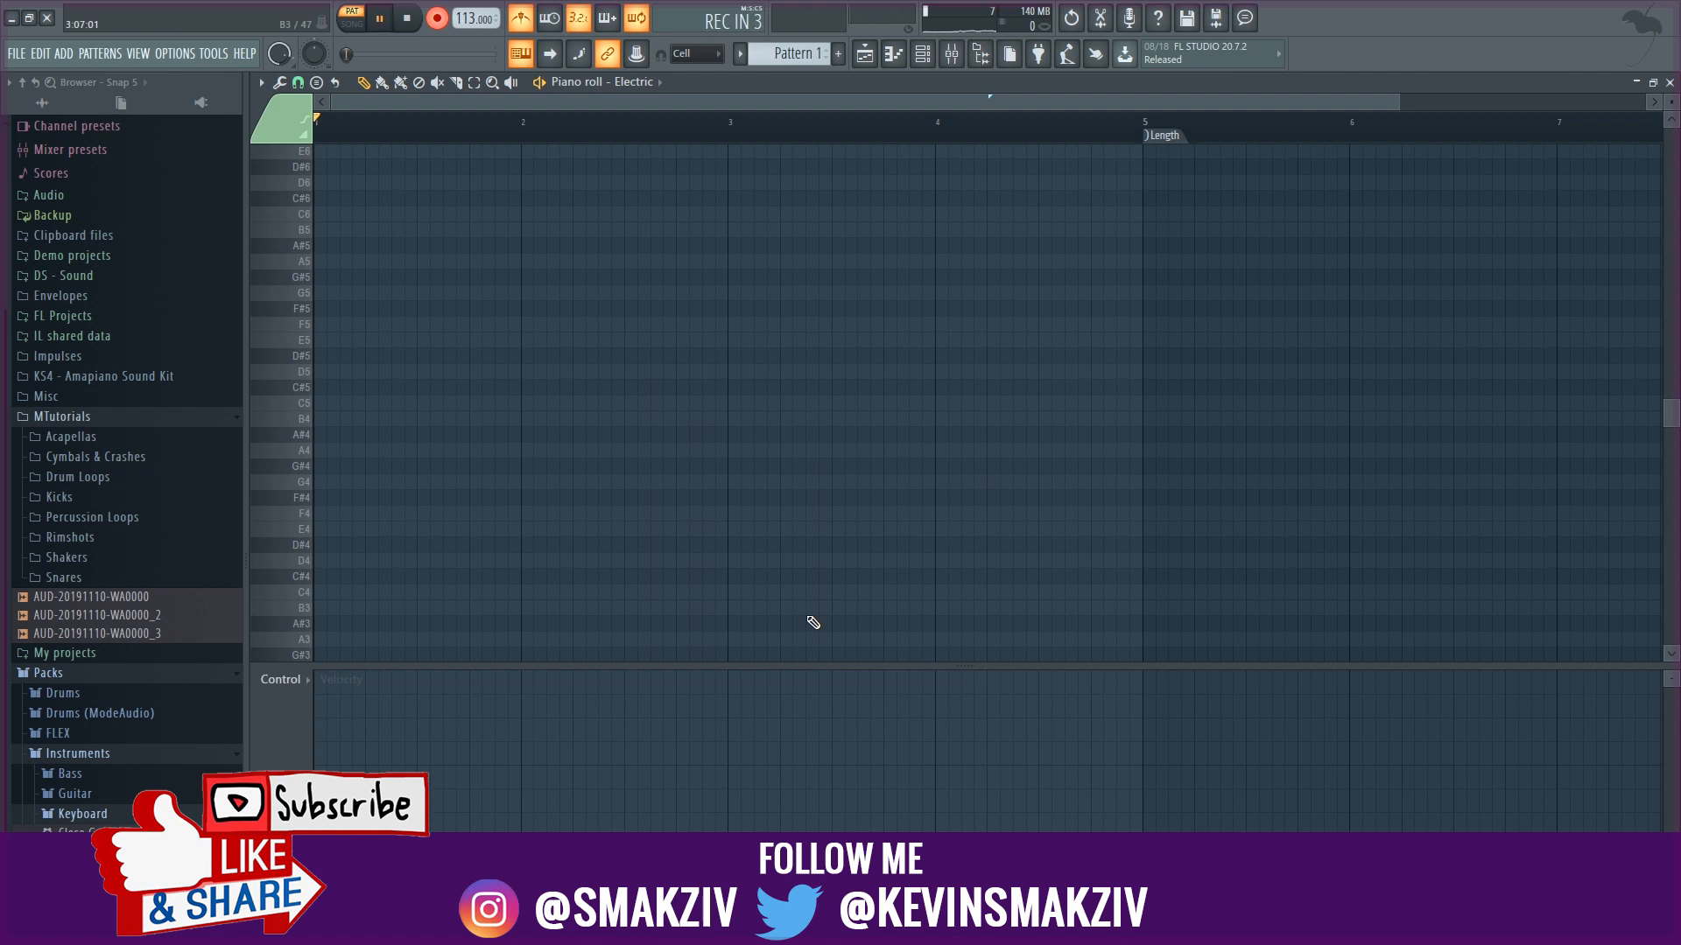
key(z)
key(v)
key(n)
key(w)
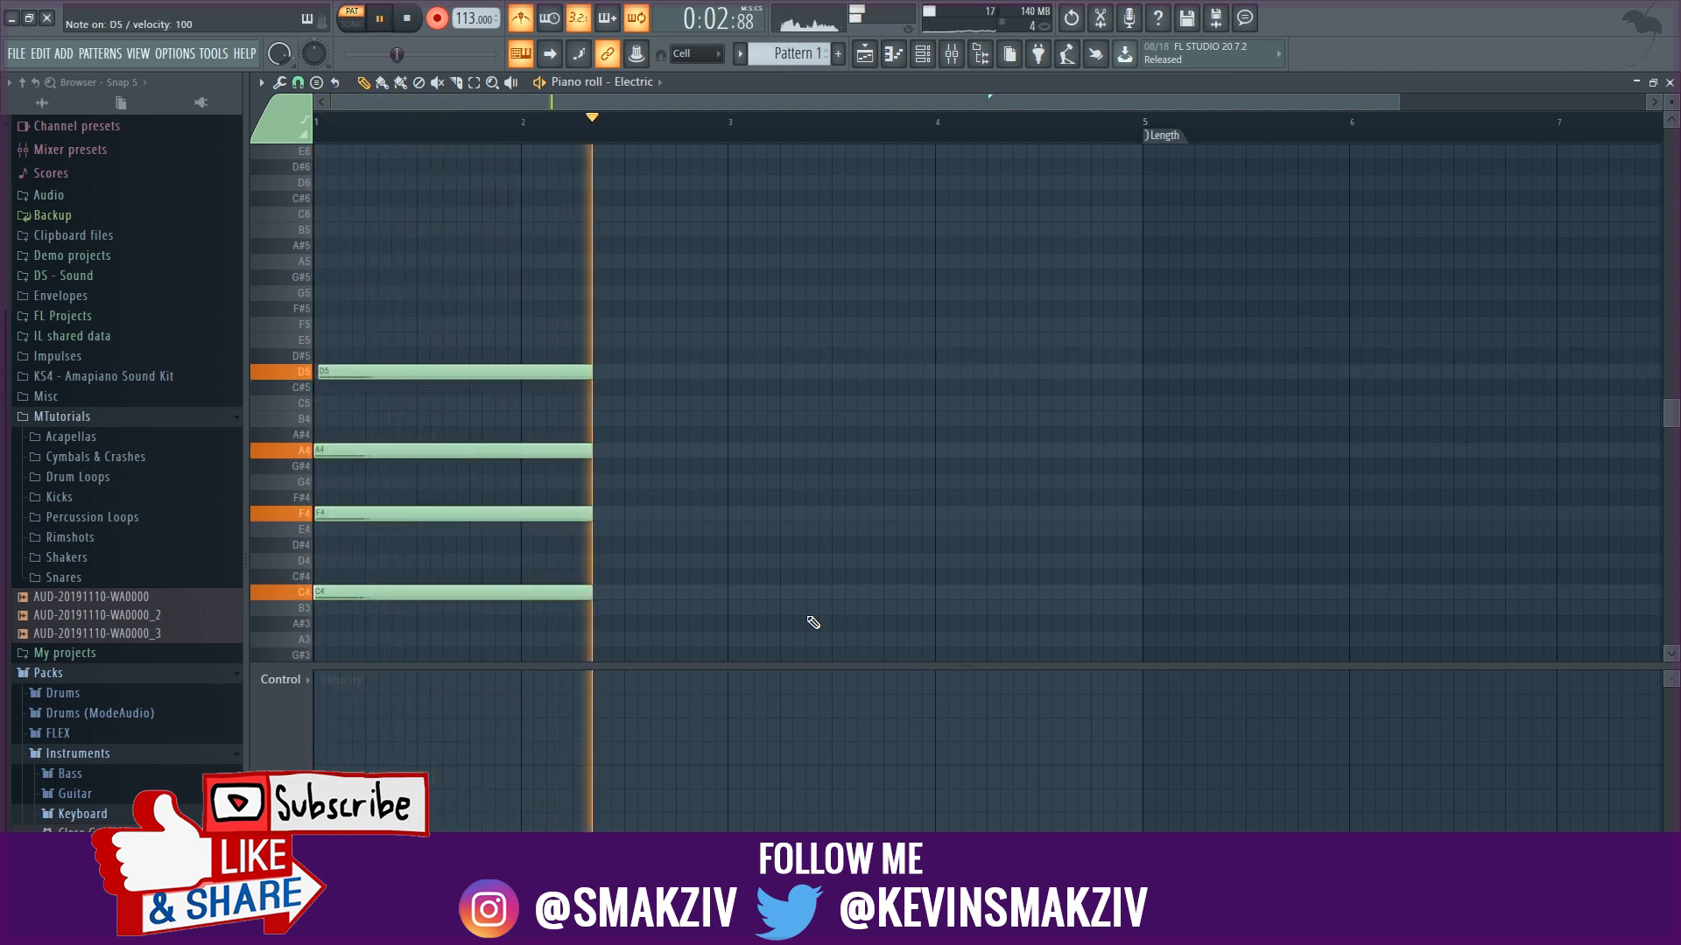
- Record the second chord with E4, A4, C5 and F5, starting around bar 3
key(n)
key(q)
key(c)
key(r)
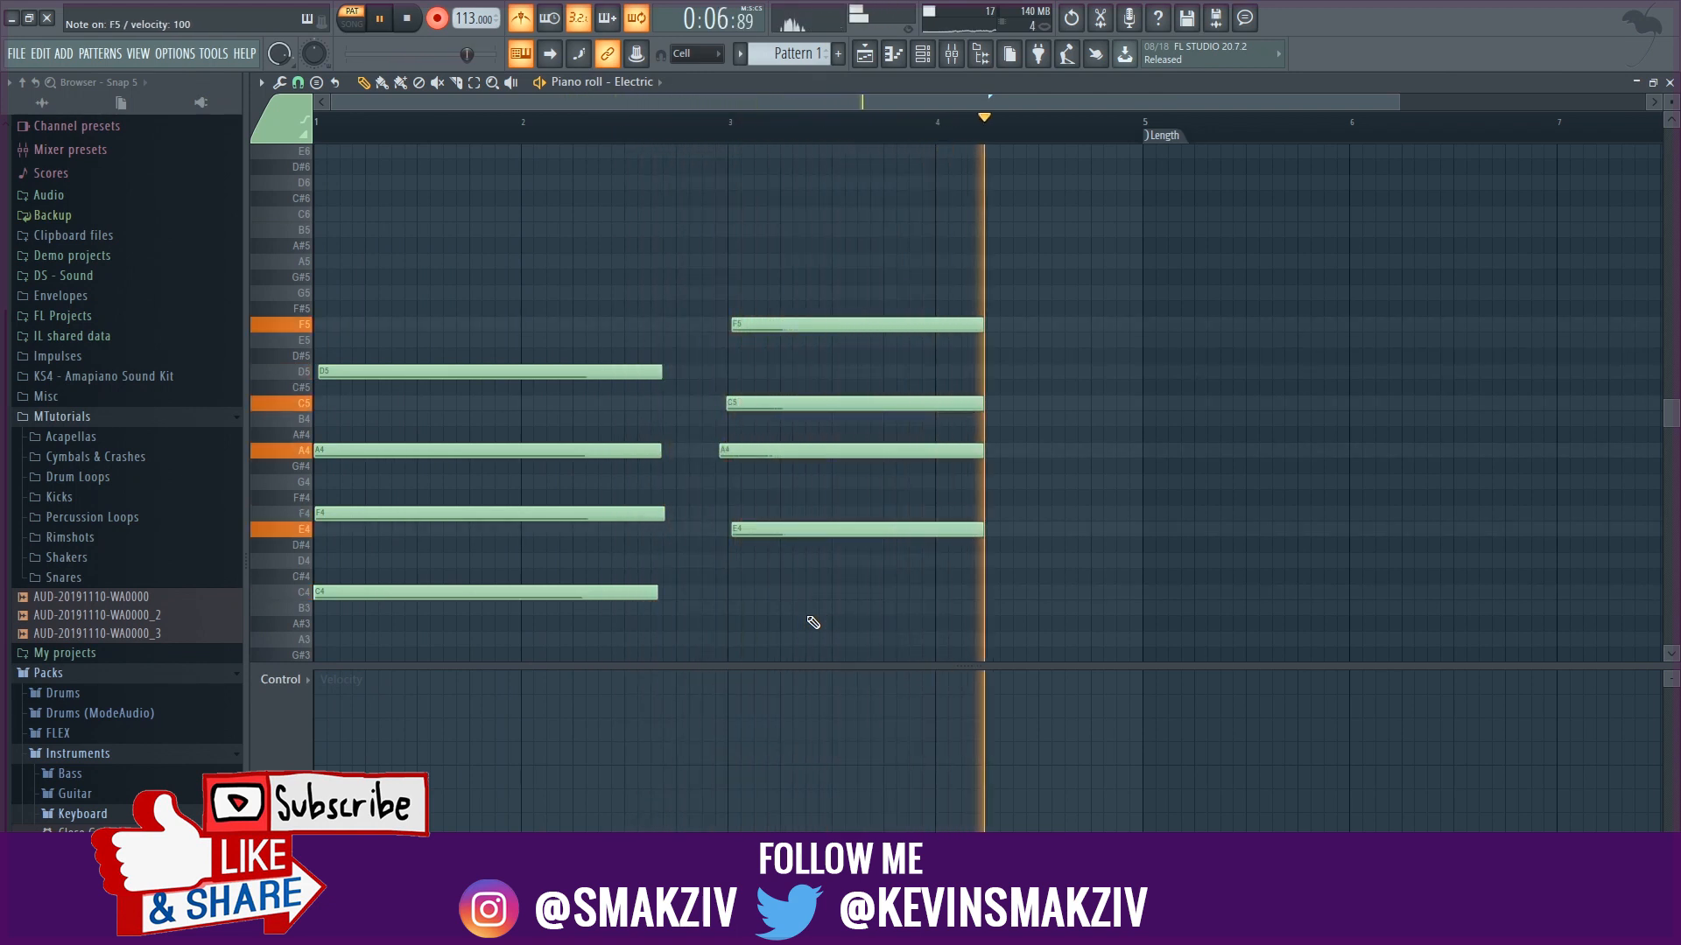
- Record a short D4, G4, B4 and E5 chord in the second half of bar 4 and stop recording
key(x)
key(e)
key(m)
key(b)
key(space)
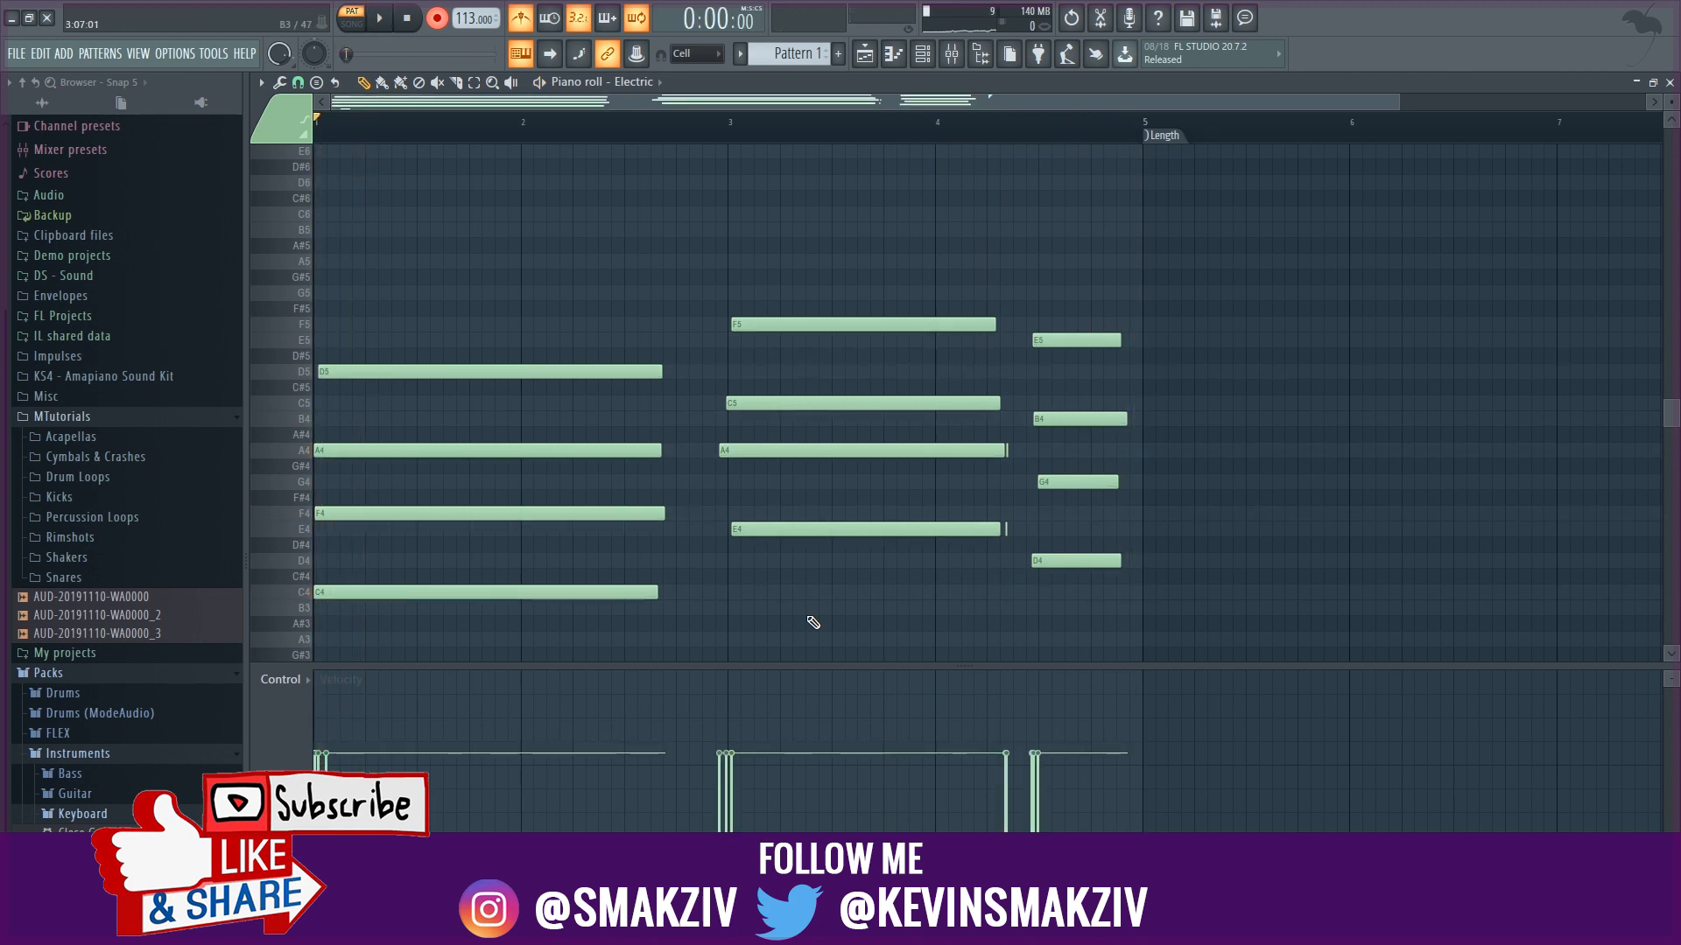
- Quantize the recorded notes and trim the second chord's A4 to start at bar 3, playing the result
key(ctrl+q)
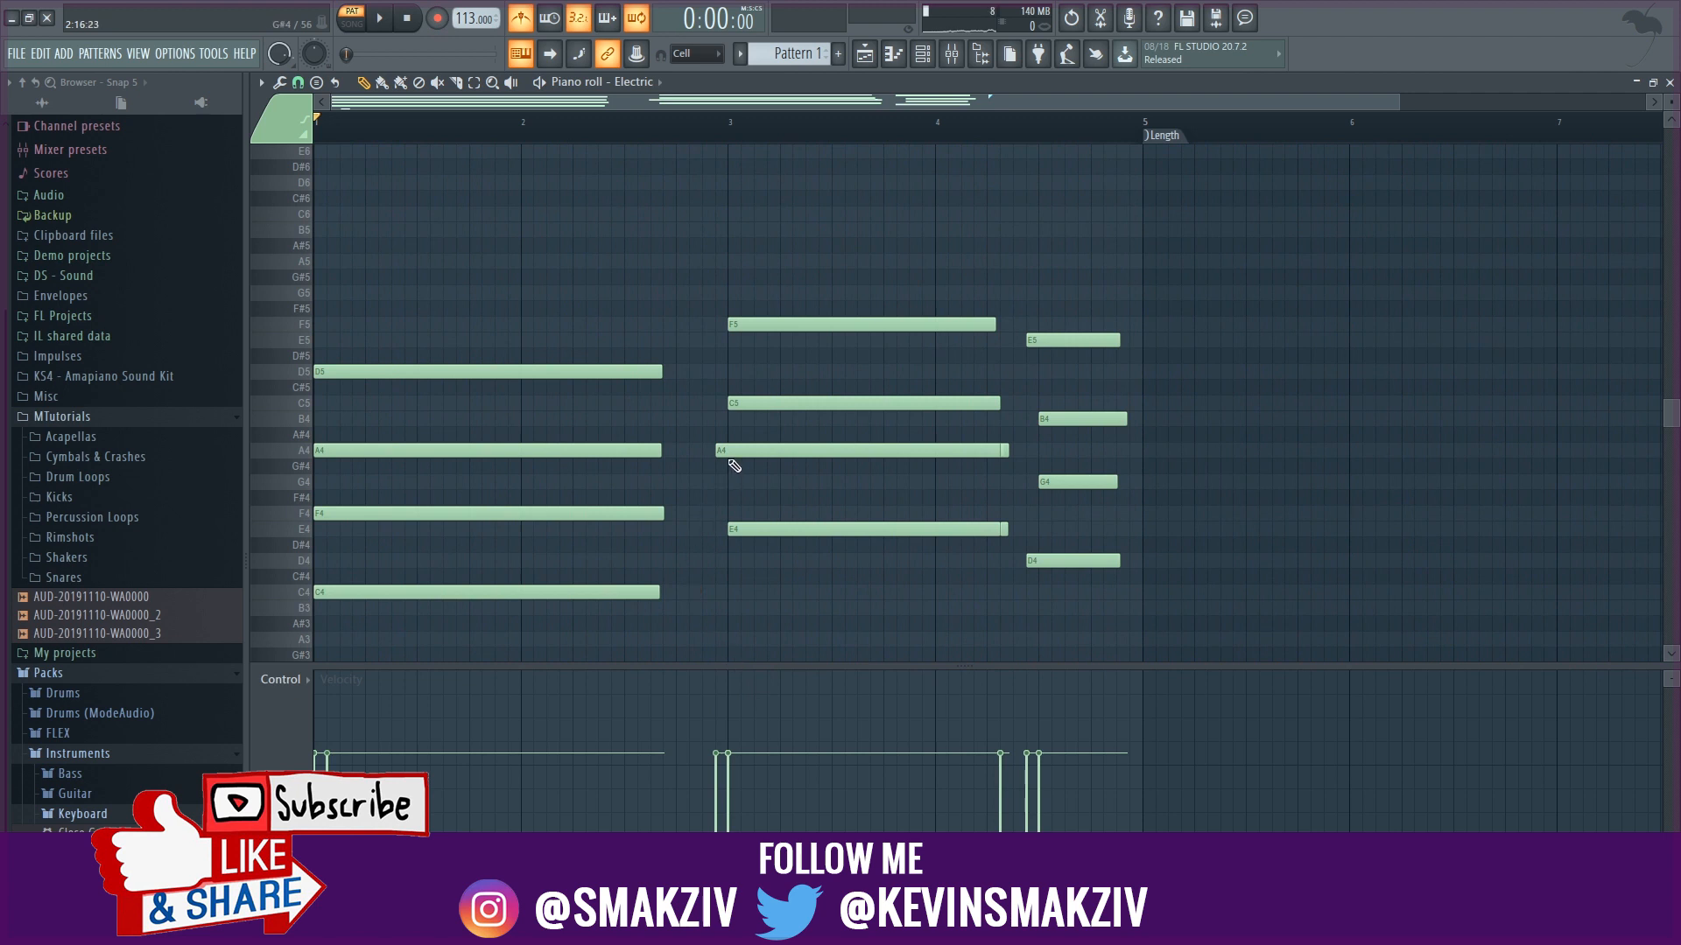
drag(716, 450, 729, 452)
key(space)
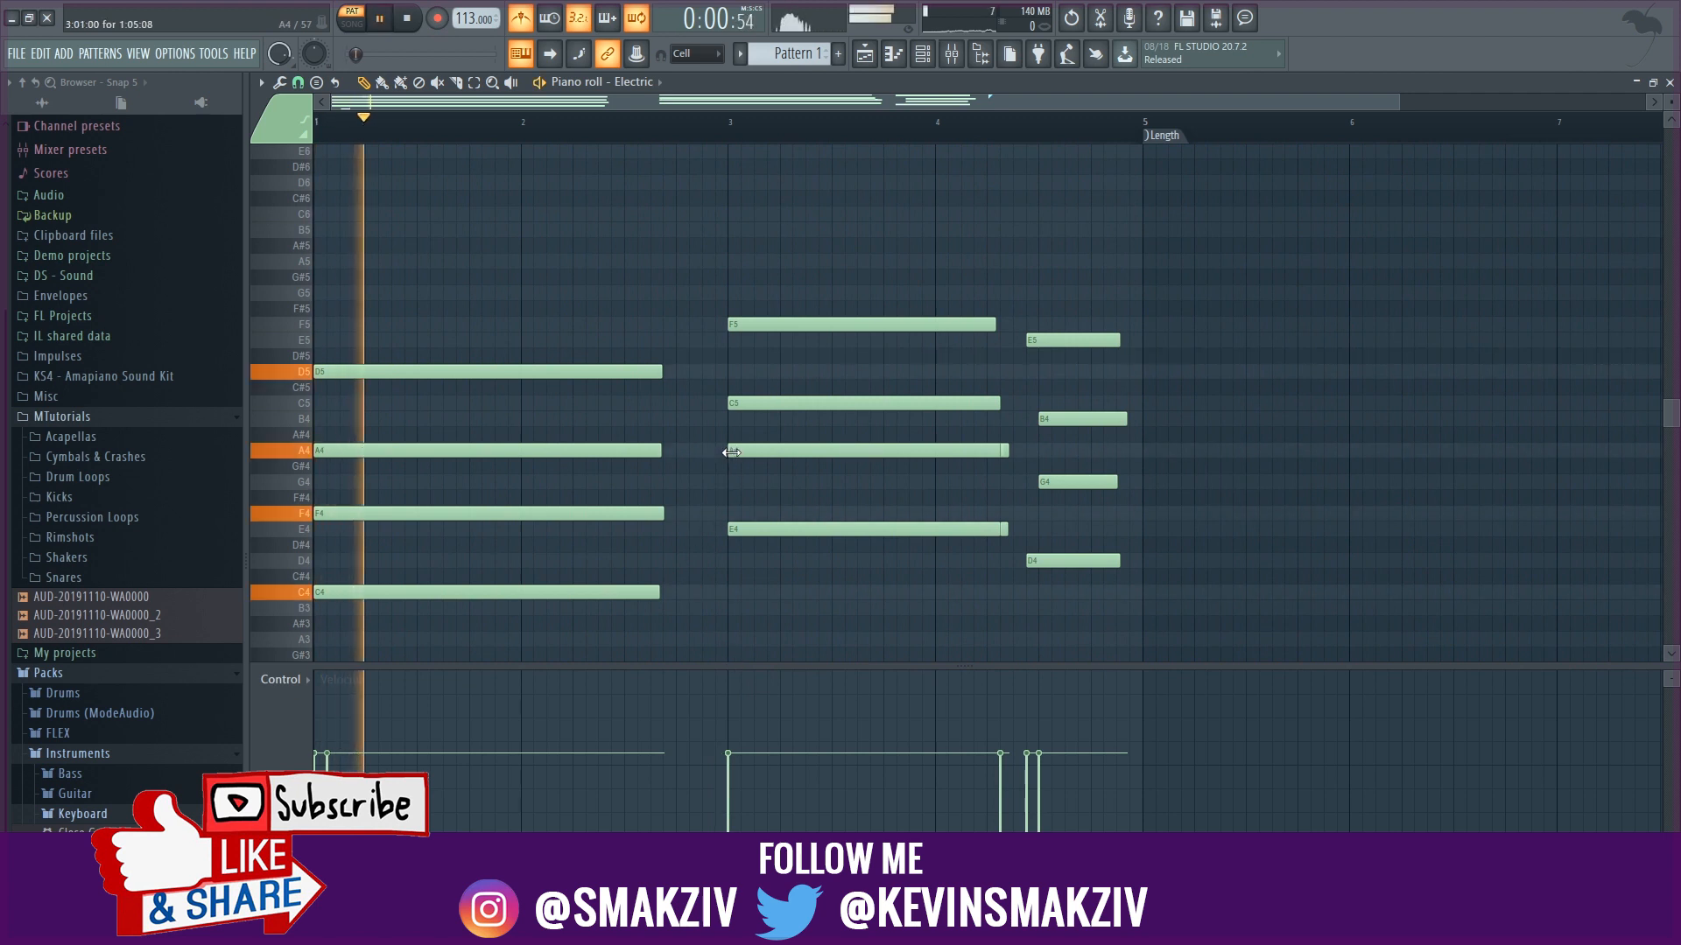
scroll(696, 527, down, 1)
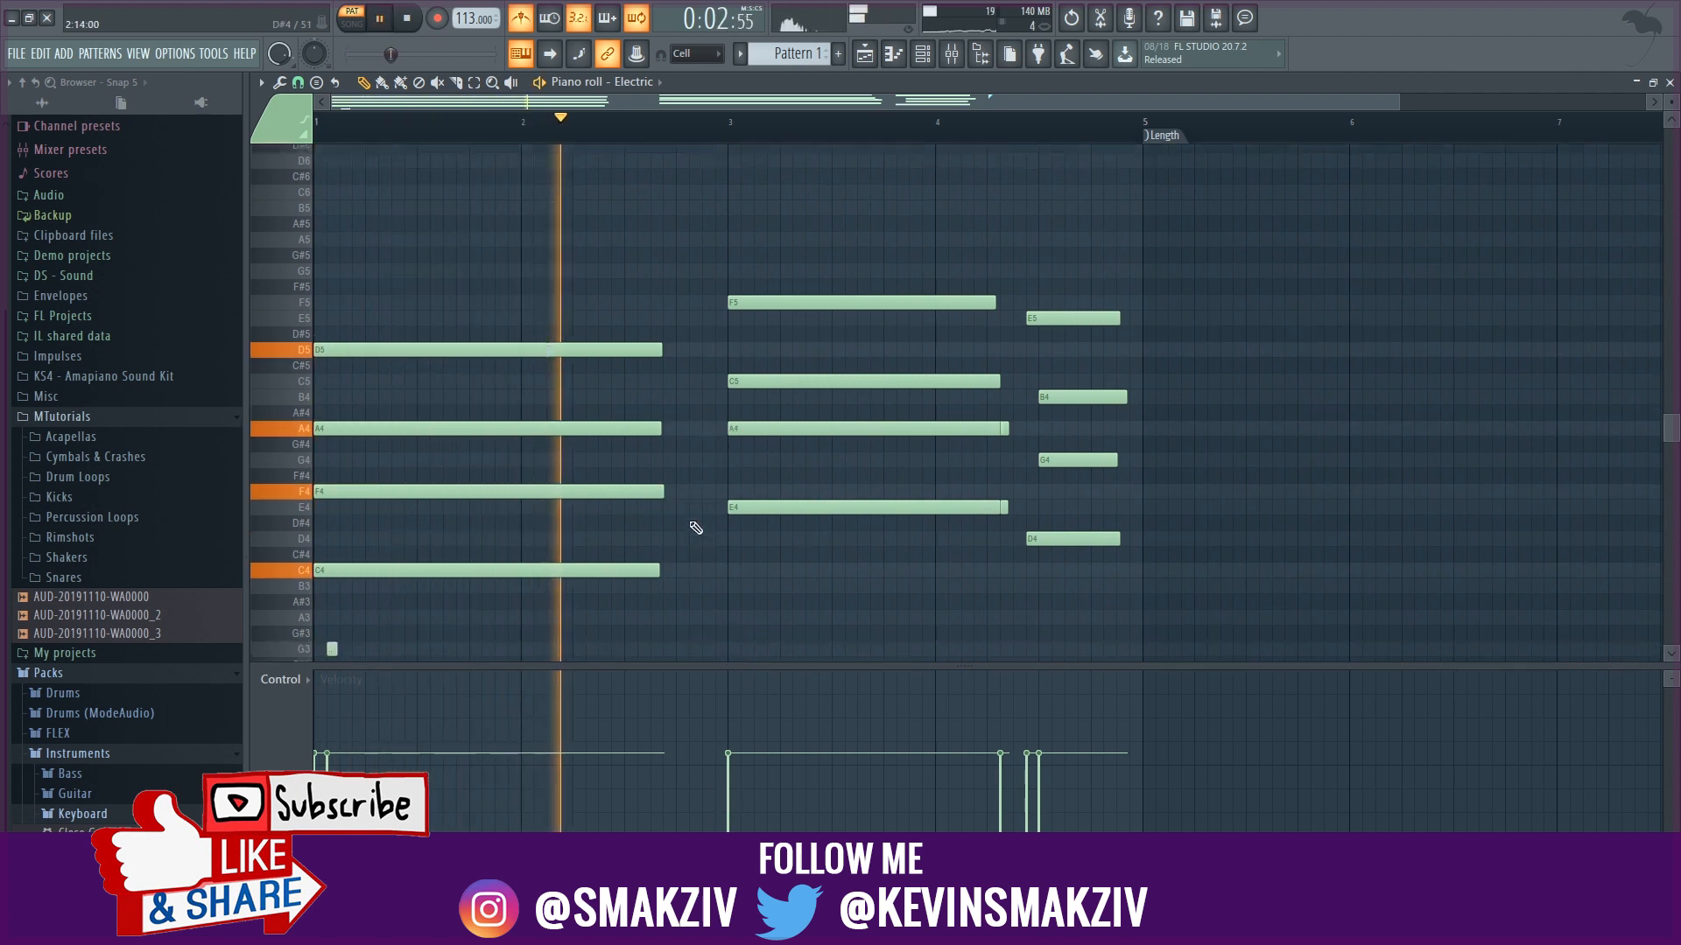
- Delete the stray short G3 note near the start of bar 1 and stop playback
scroll(696, 528, down, 2)
right_click(334, 530)
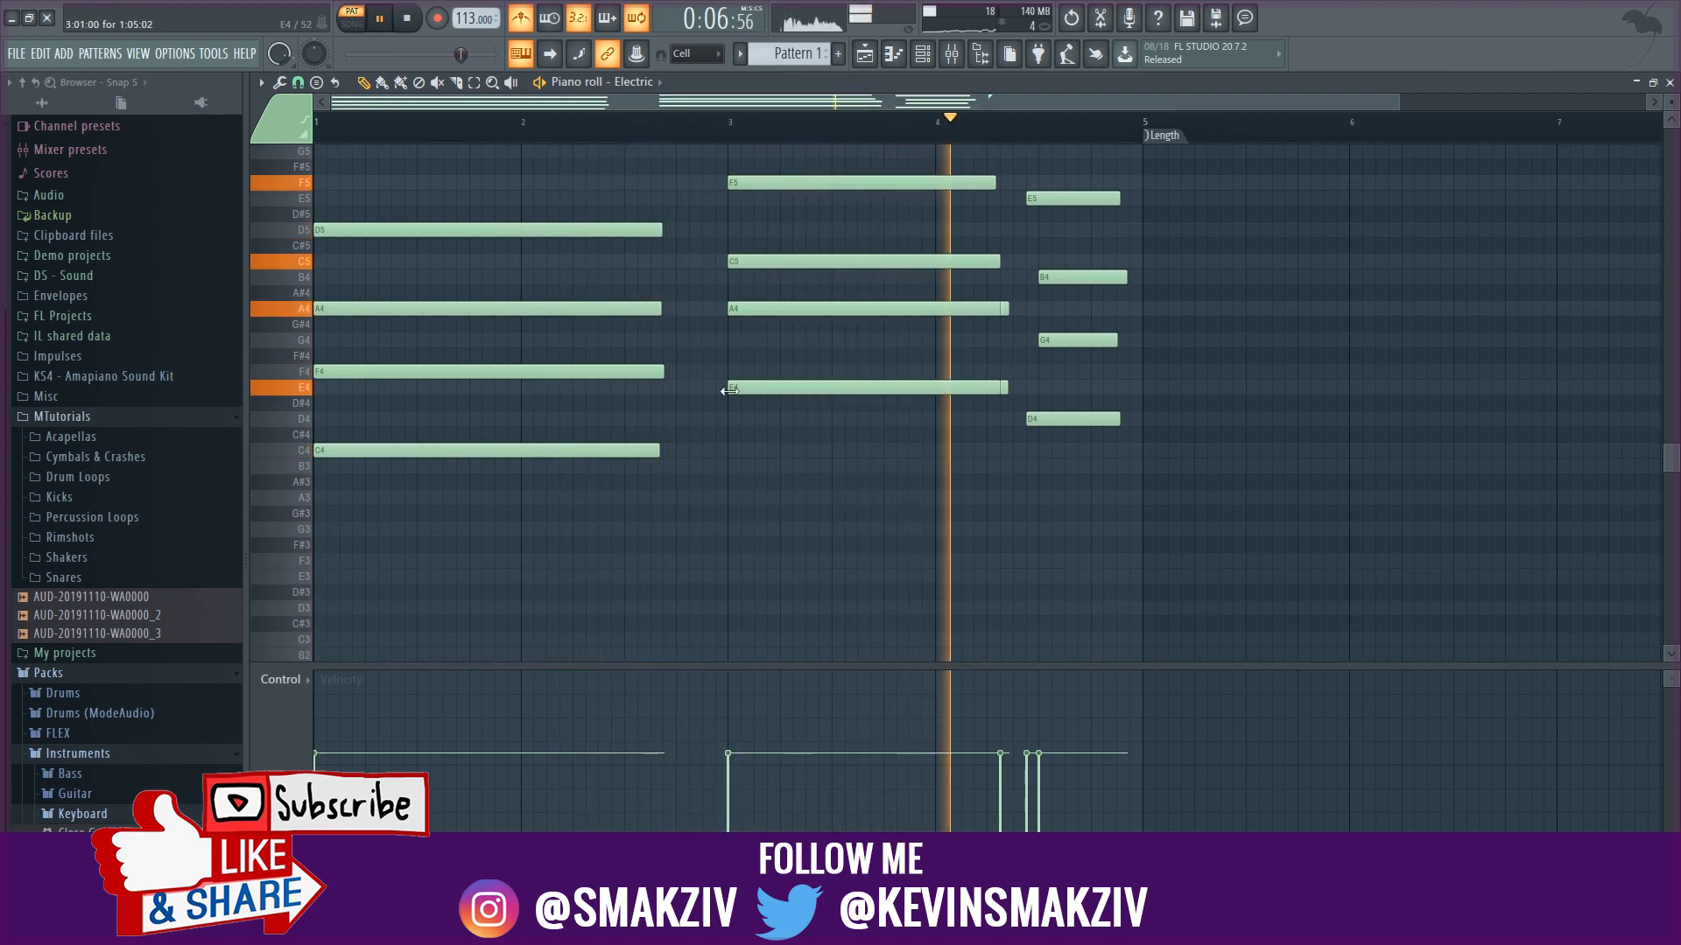
key(space)
- Undo the note deletion, the A4 resize and the quantization
key(ctrl+z)
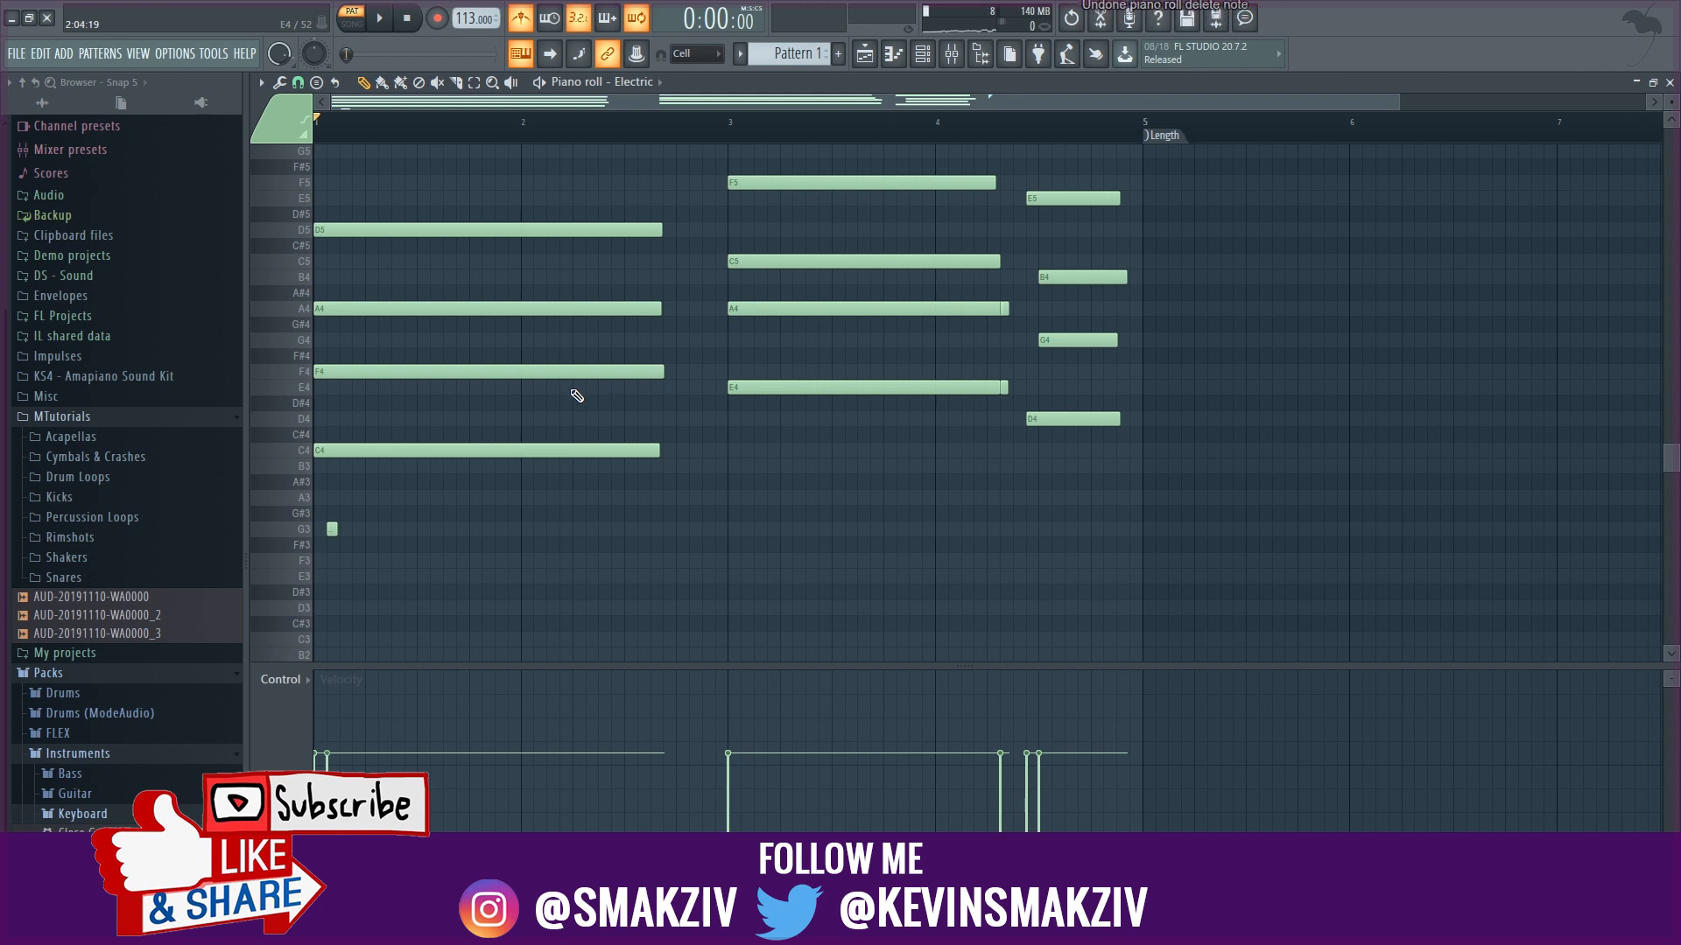
key(ctrl+z)
key(ctrl+z)
key(ctrl+alt+z)
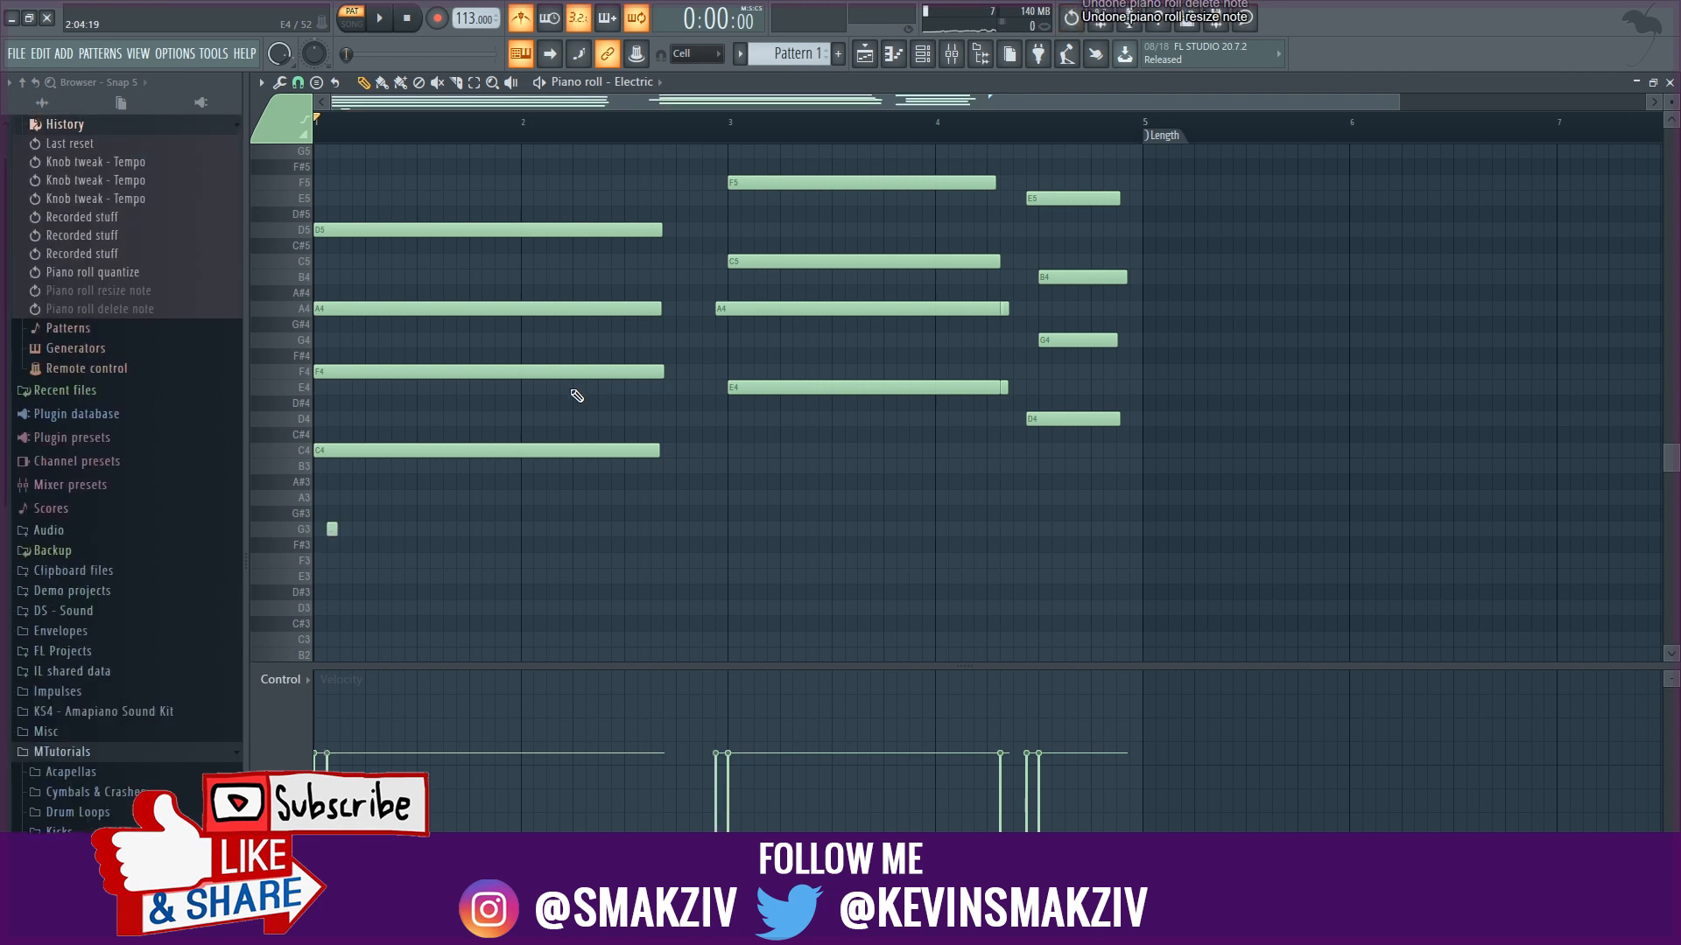
key(ctrl+alt+z)
- Play the unquantized pattern and remove the stray short G3 note in bar 1
key(space)
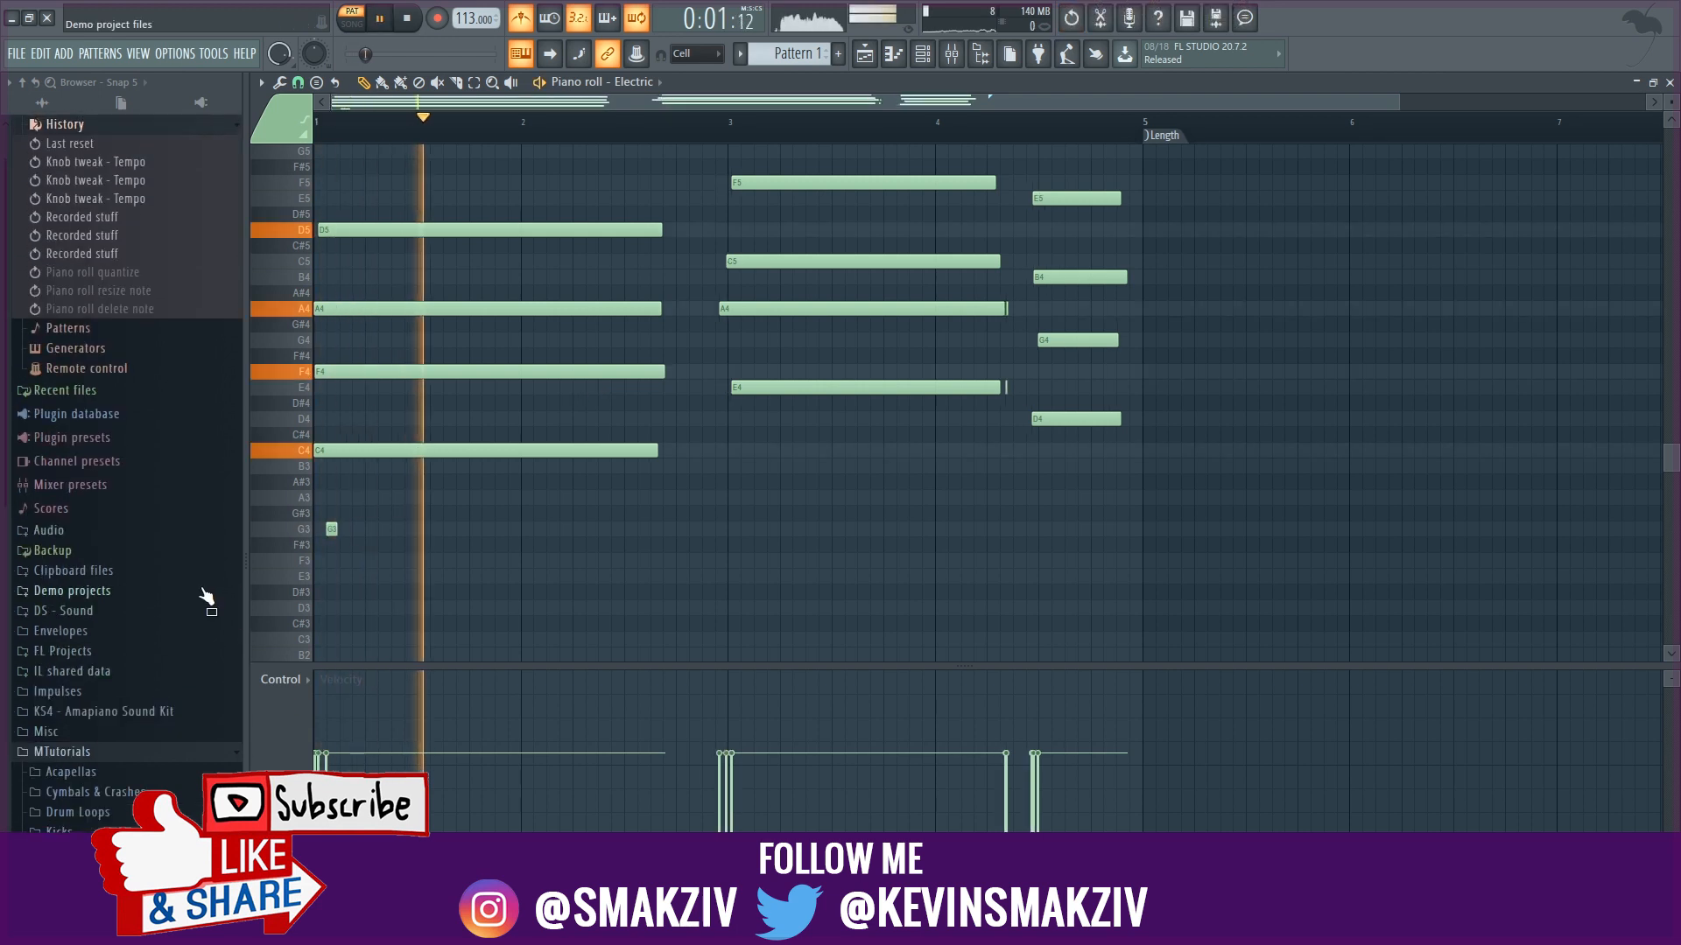
right_click(331, 529)
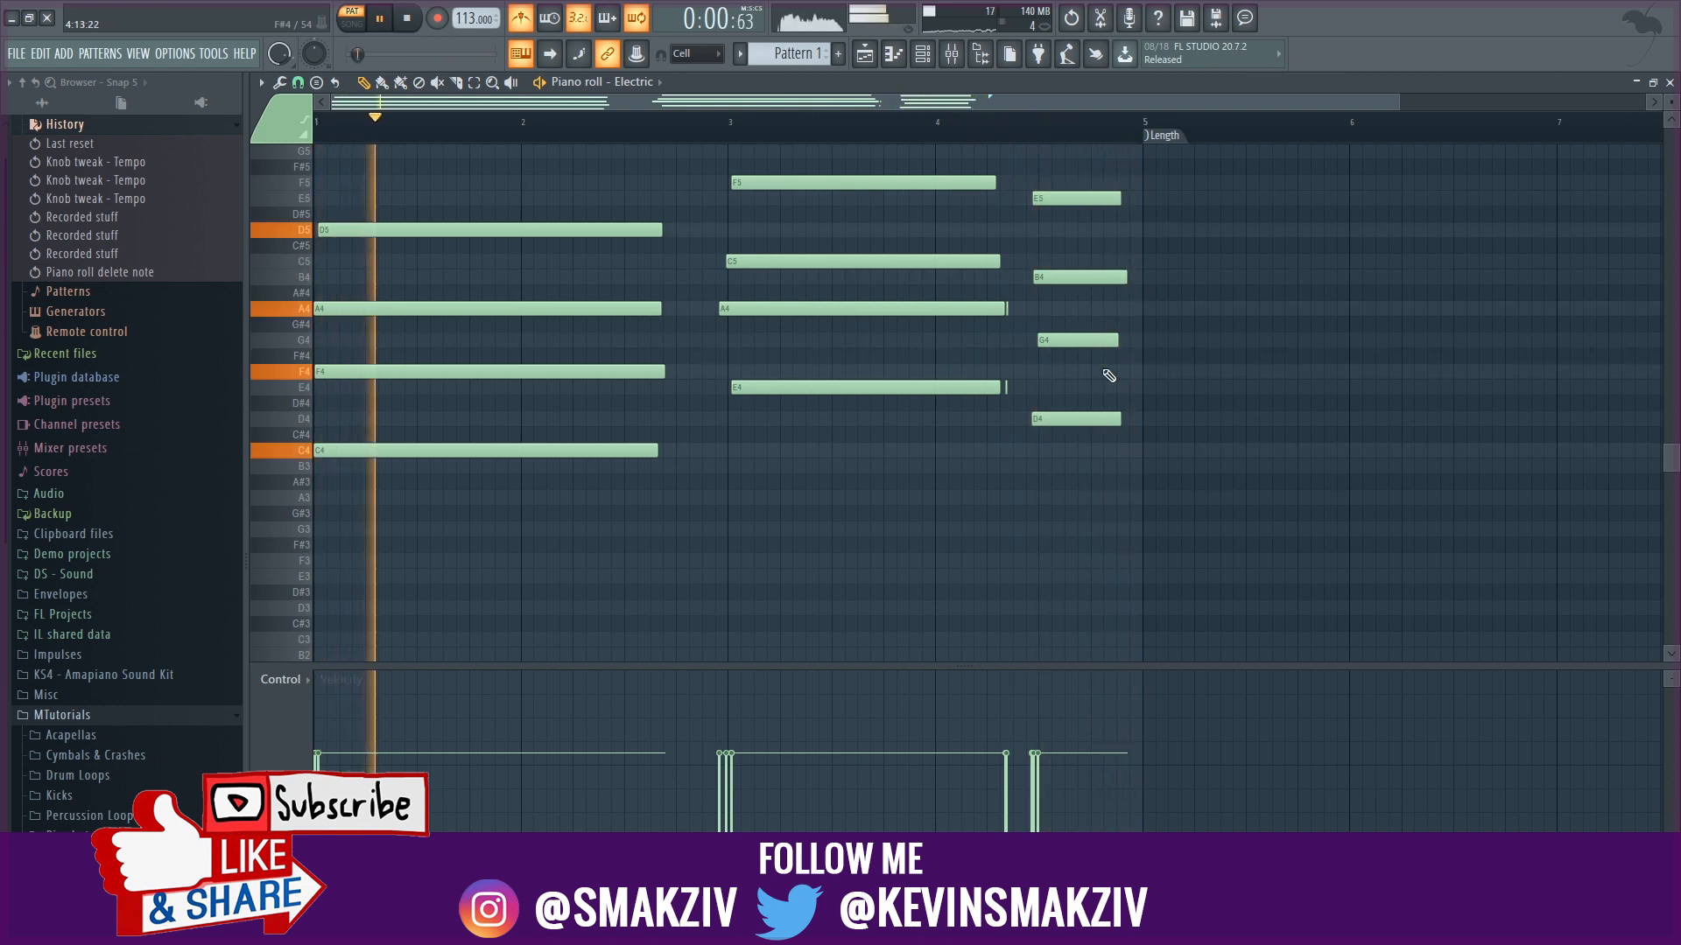
- Select all four notes of the last chord, nudge them slightly later in bar 4 and deselect them
drag(1100, 426, 1086, 189)
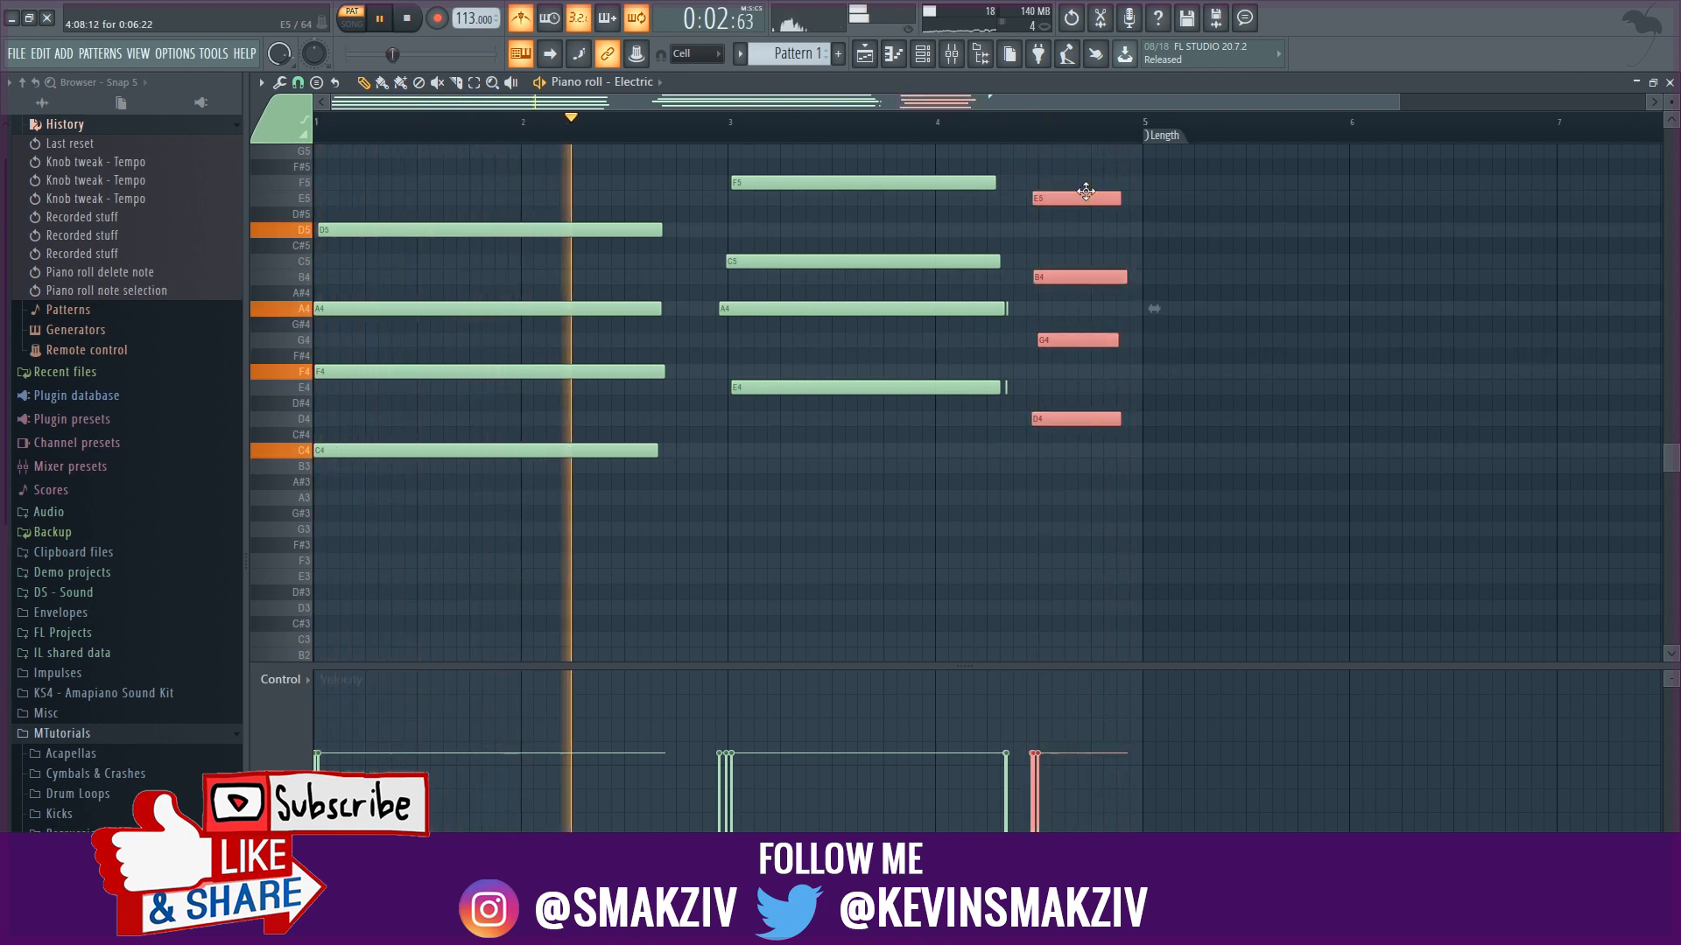
click(1093, 185)
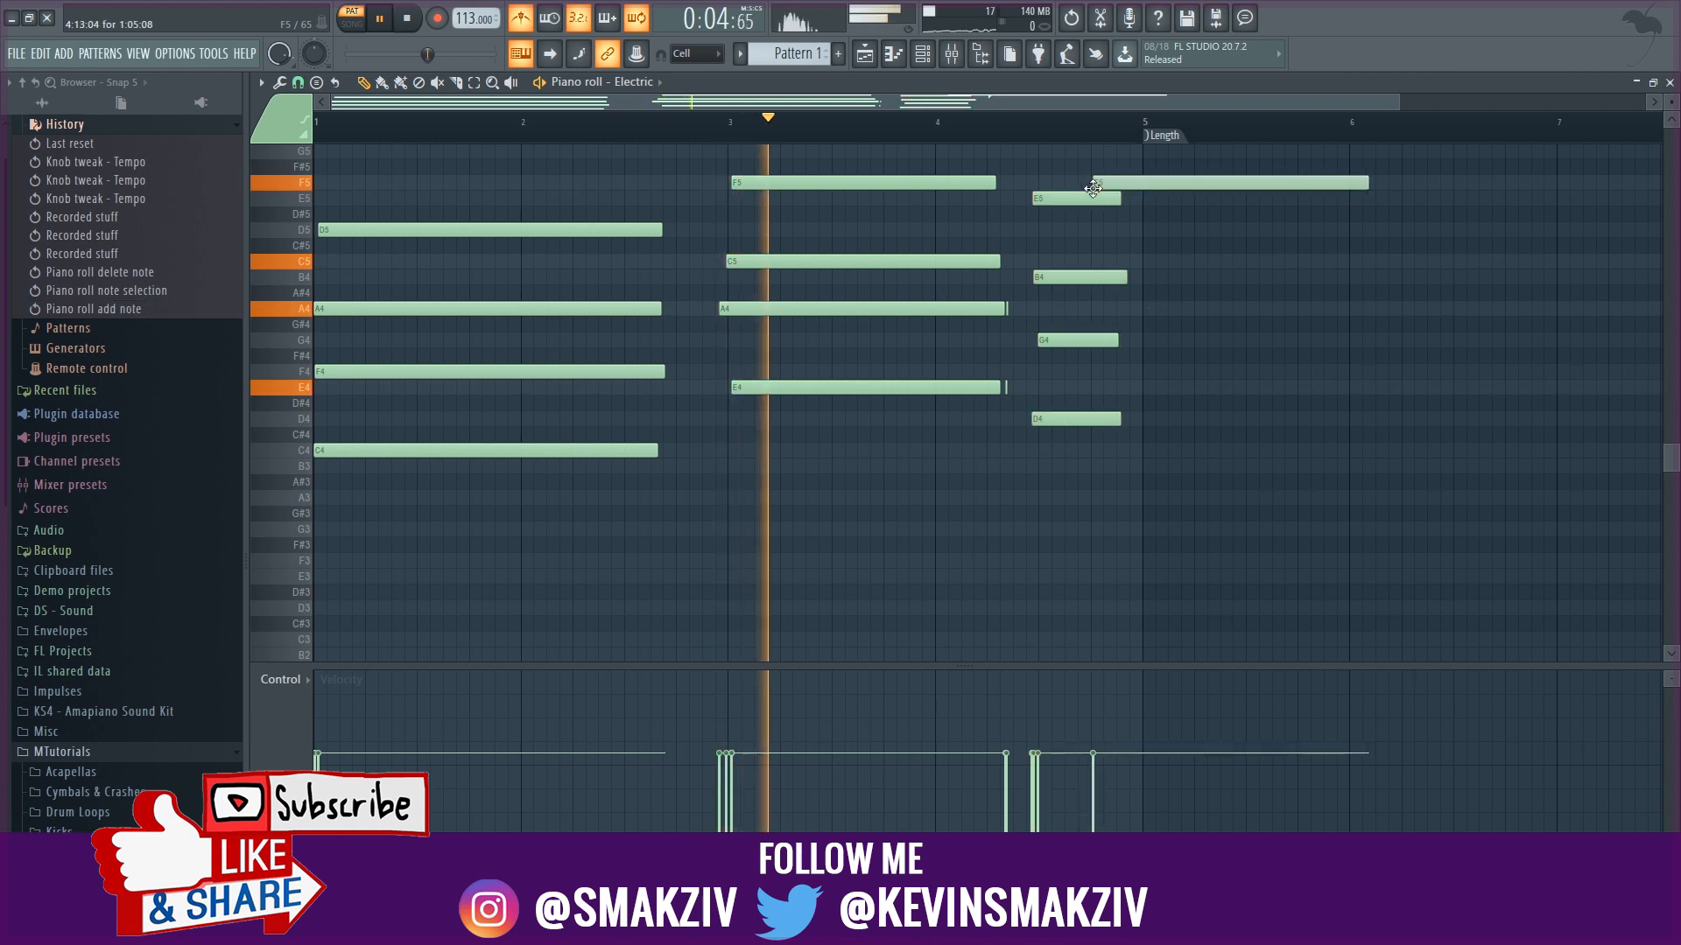
right_click(1094, 184)
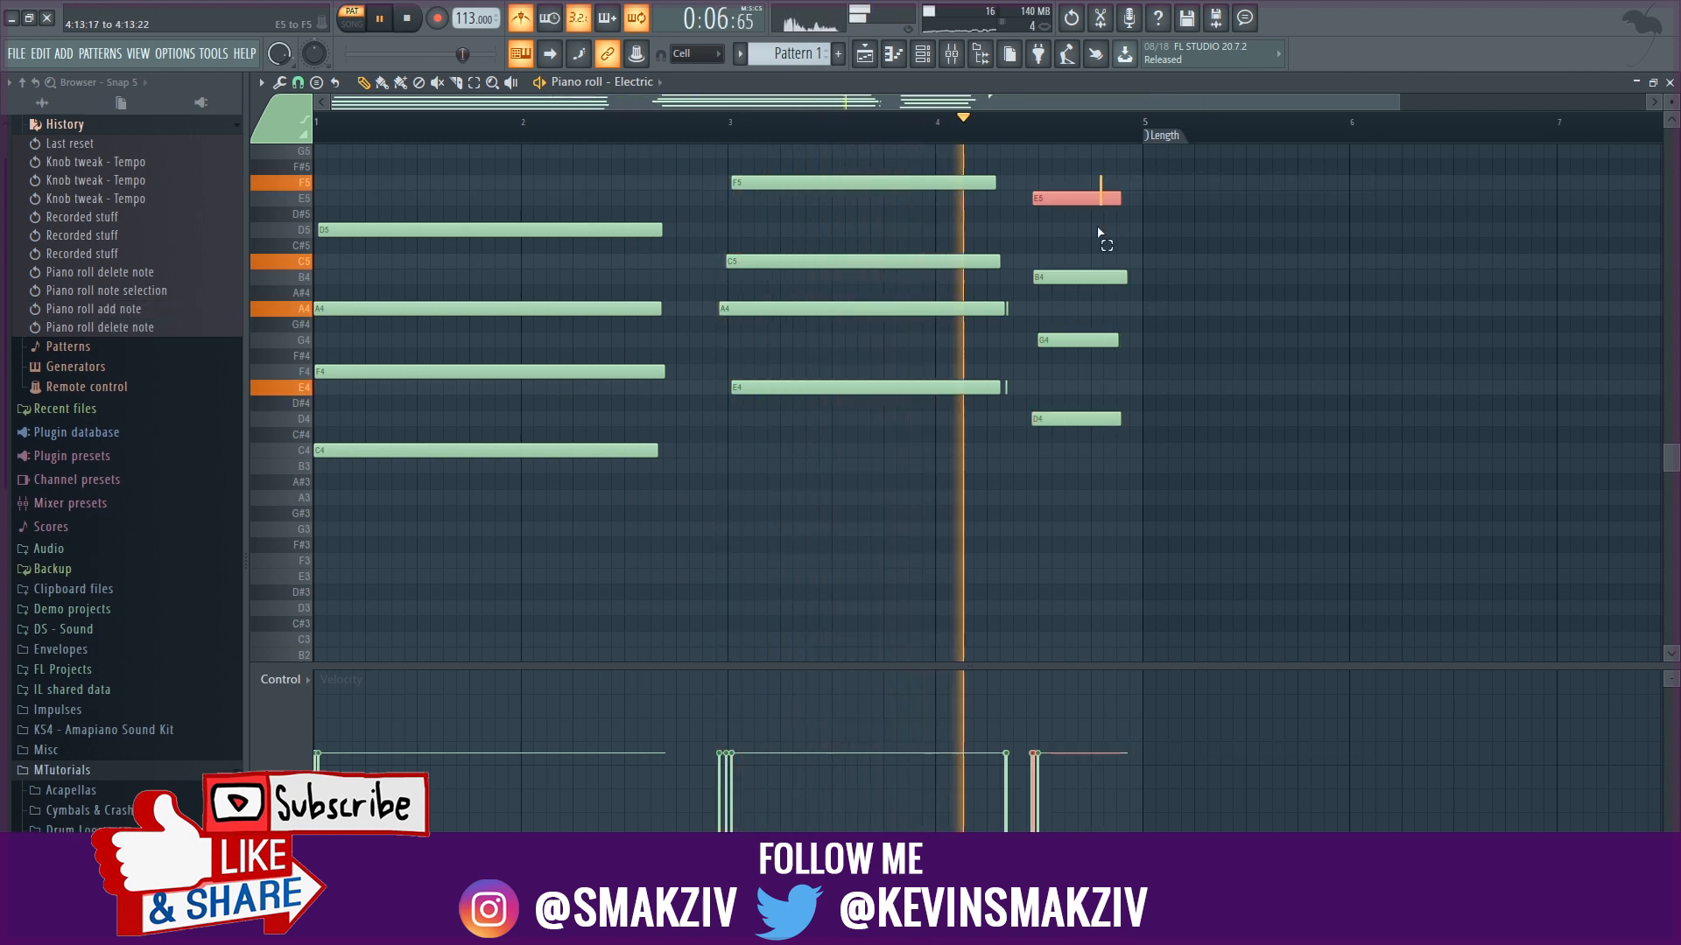
drag(1099, 232, 1072, 423)
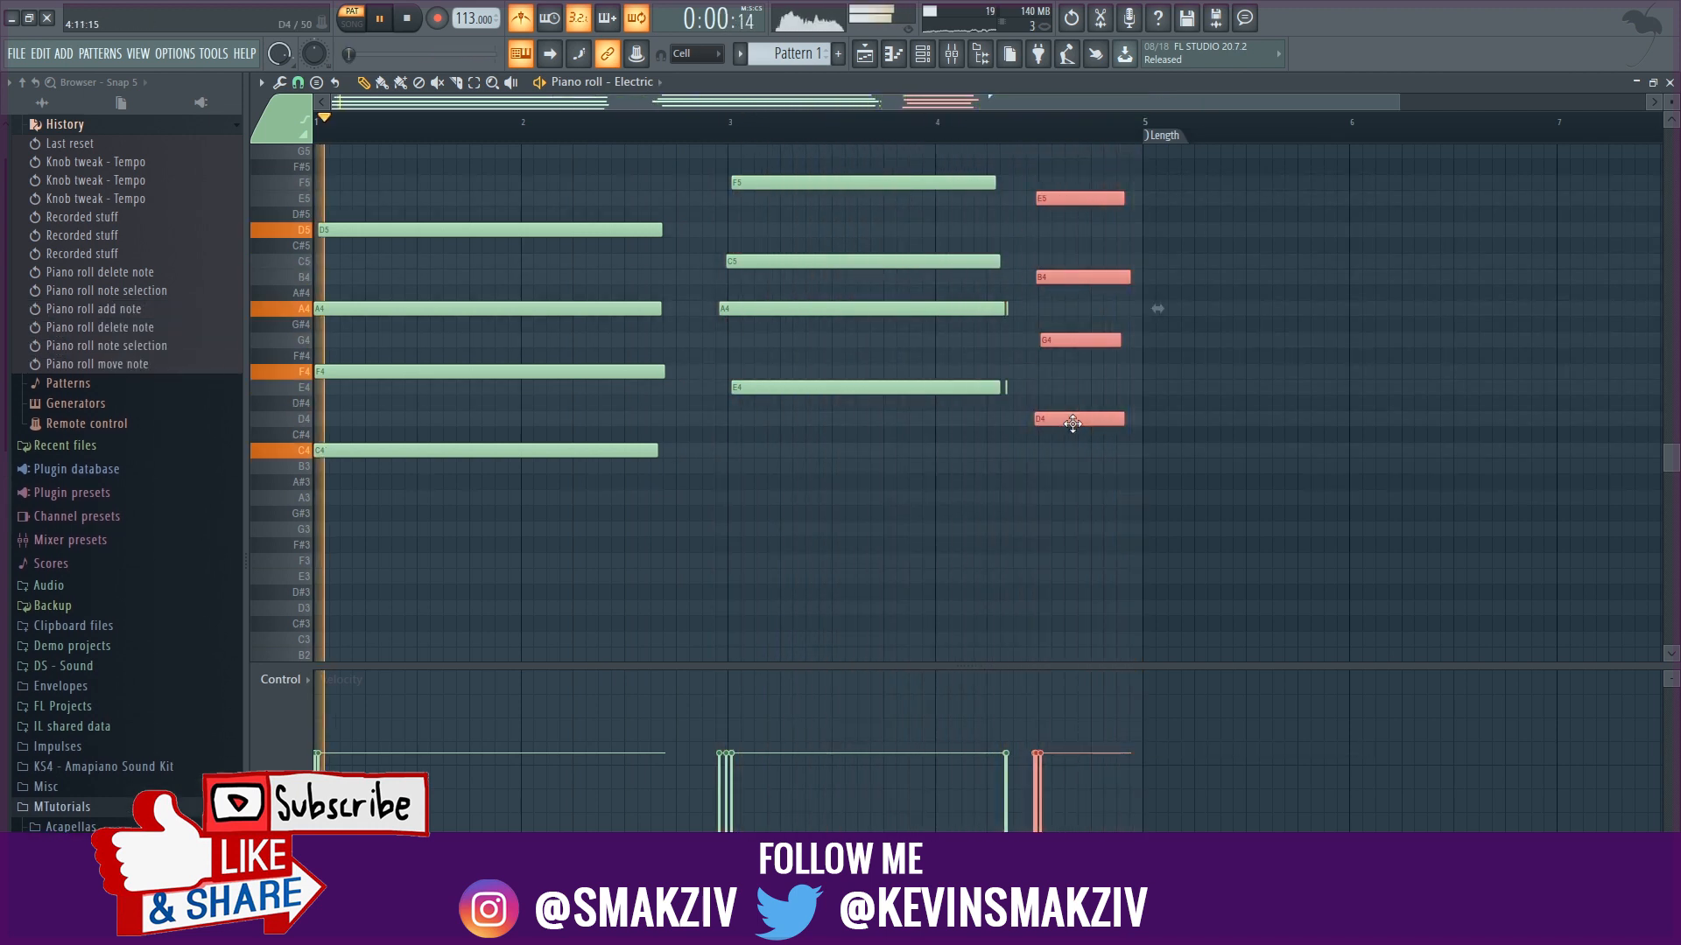
click(1018, 429)
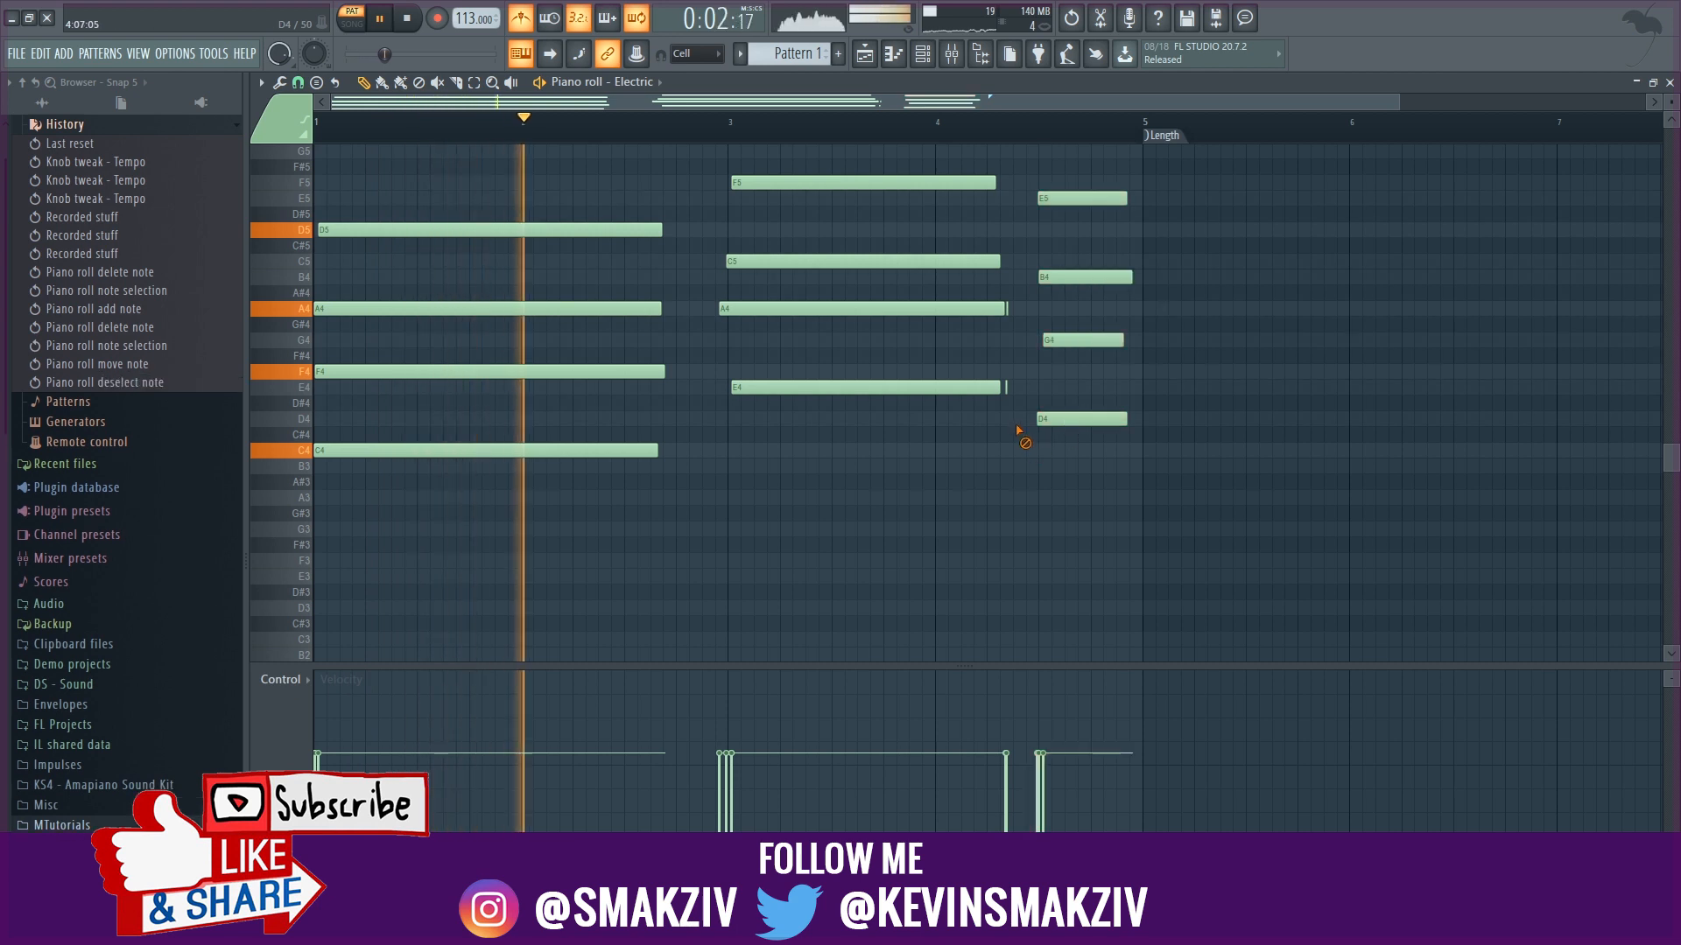
- Delete the tiny leftover E4 and A4 notes after the second chord and stop playback
right_click(1007, 388)
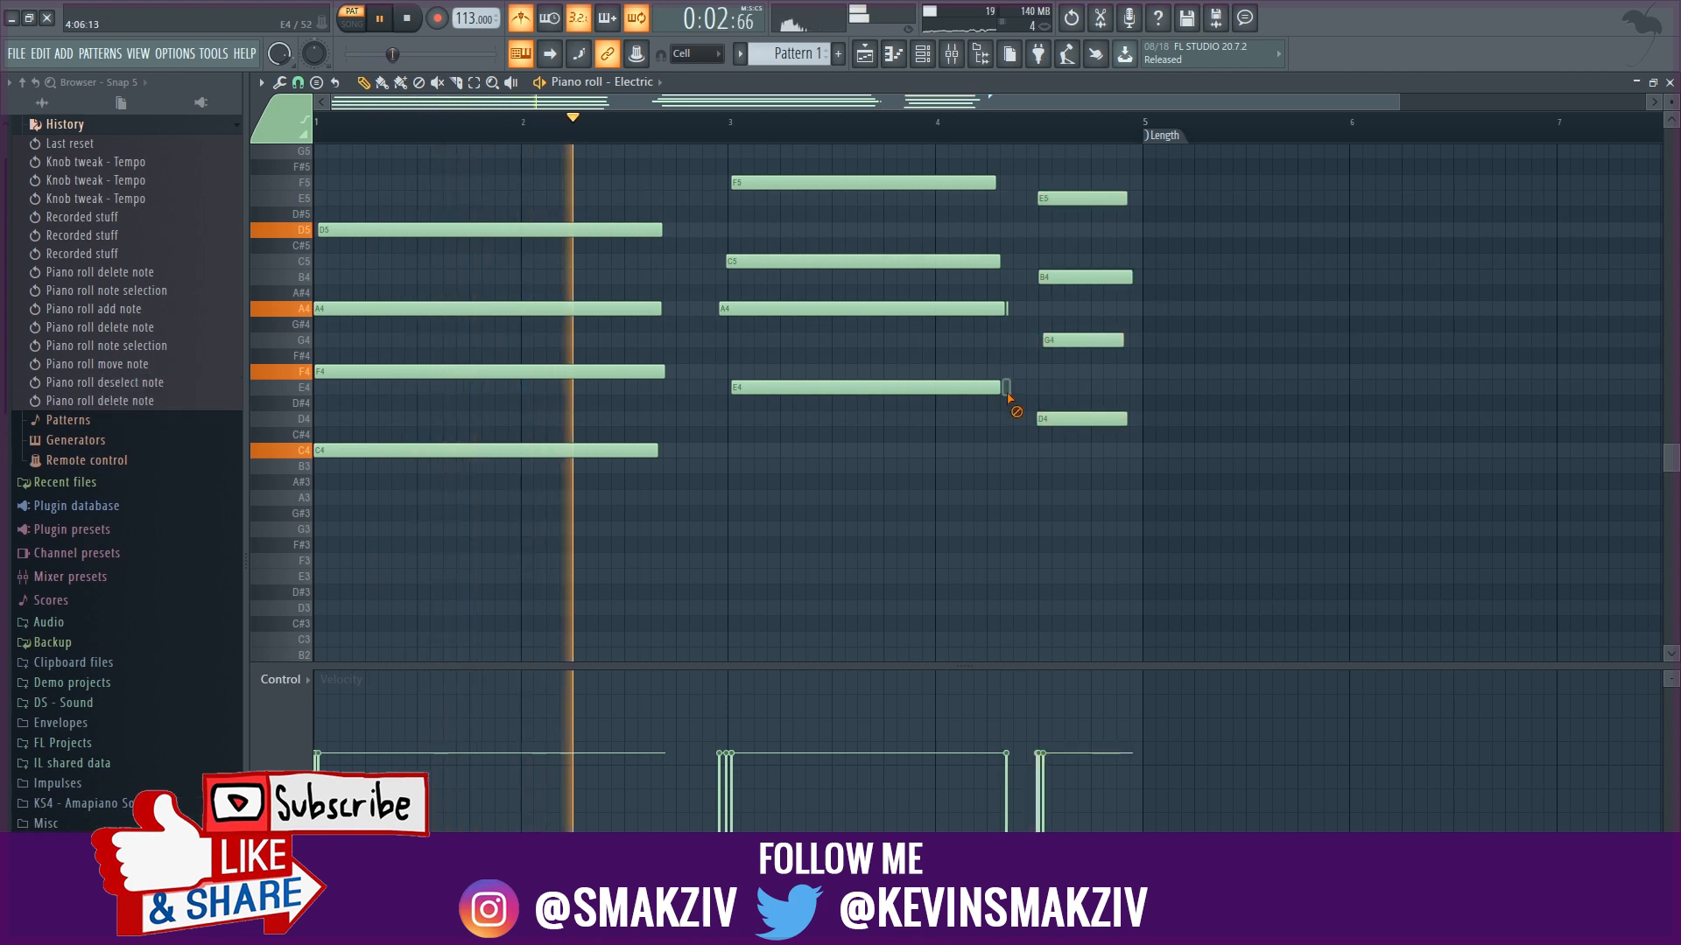
right_click(1007, 309)
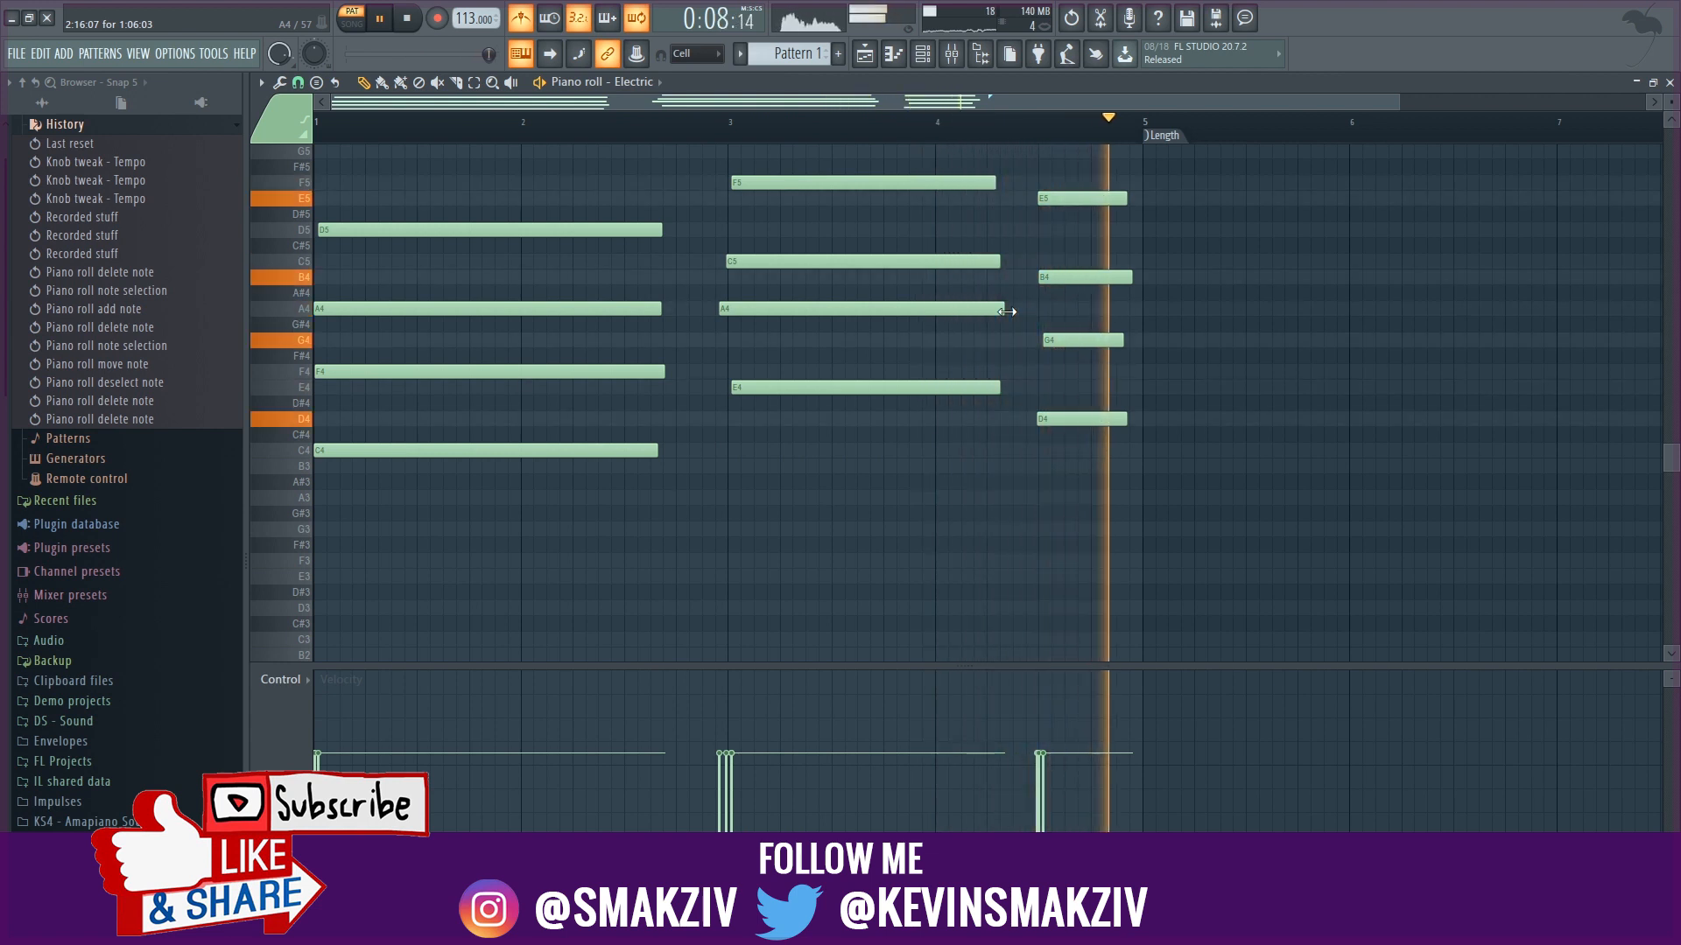
click(415, 17)
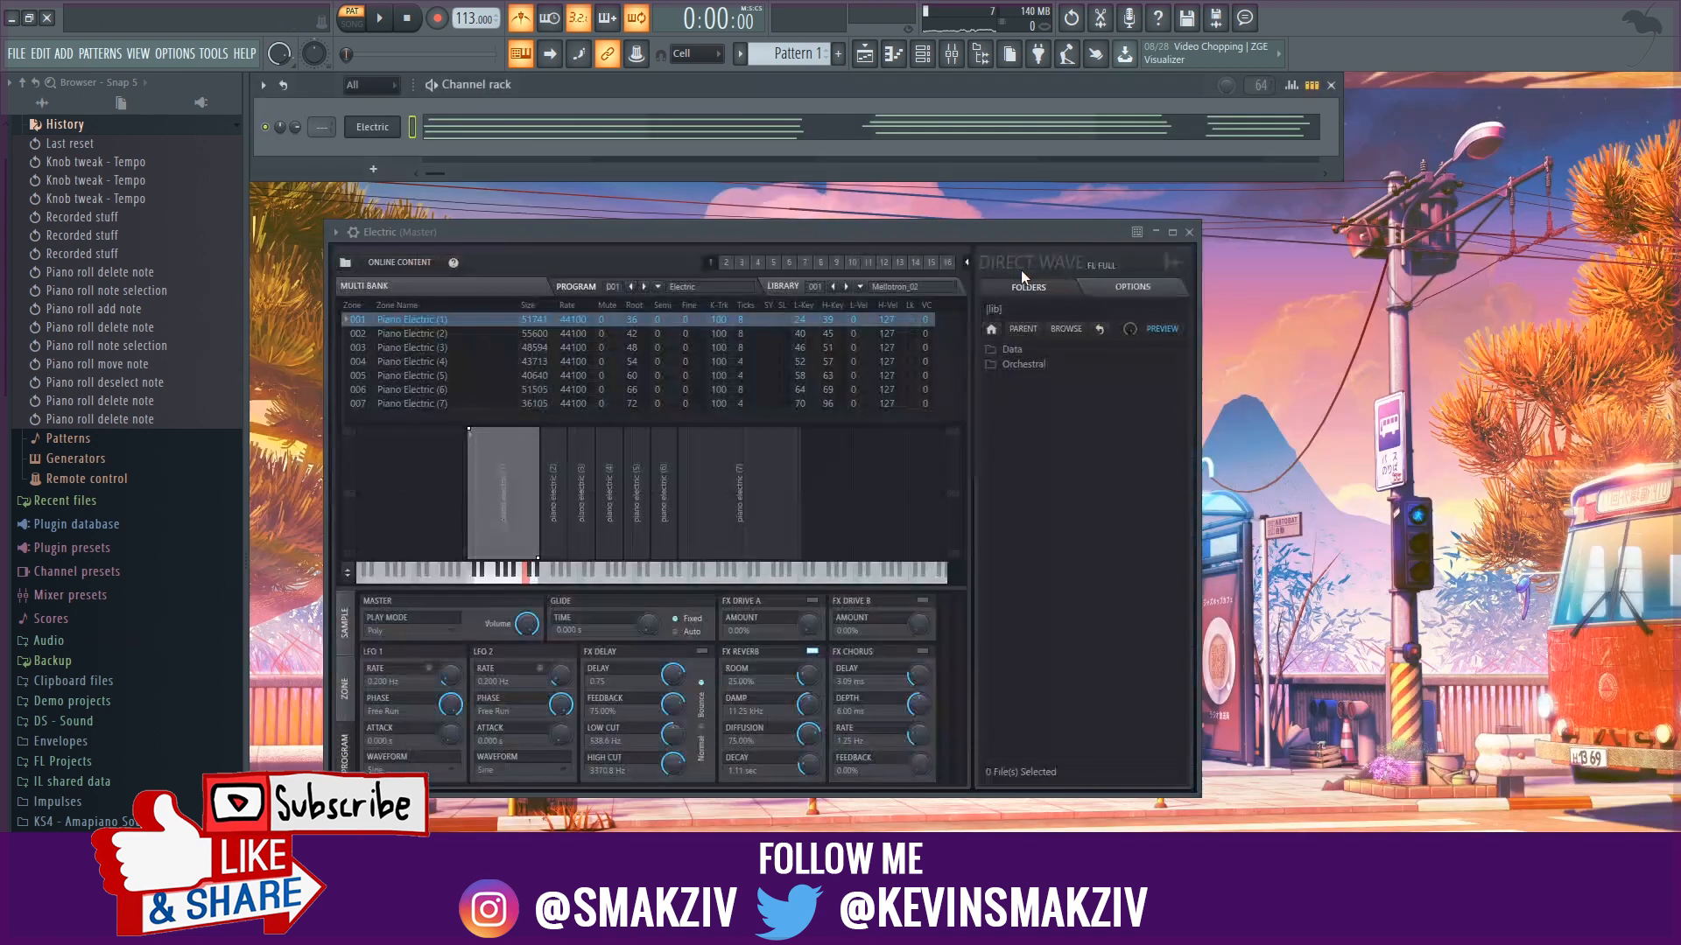
- Add a Sampler channel to the channel rack and open its piano roll
click(377, 170)
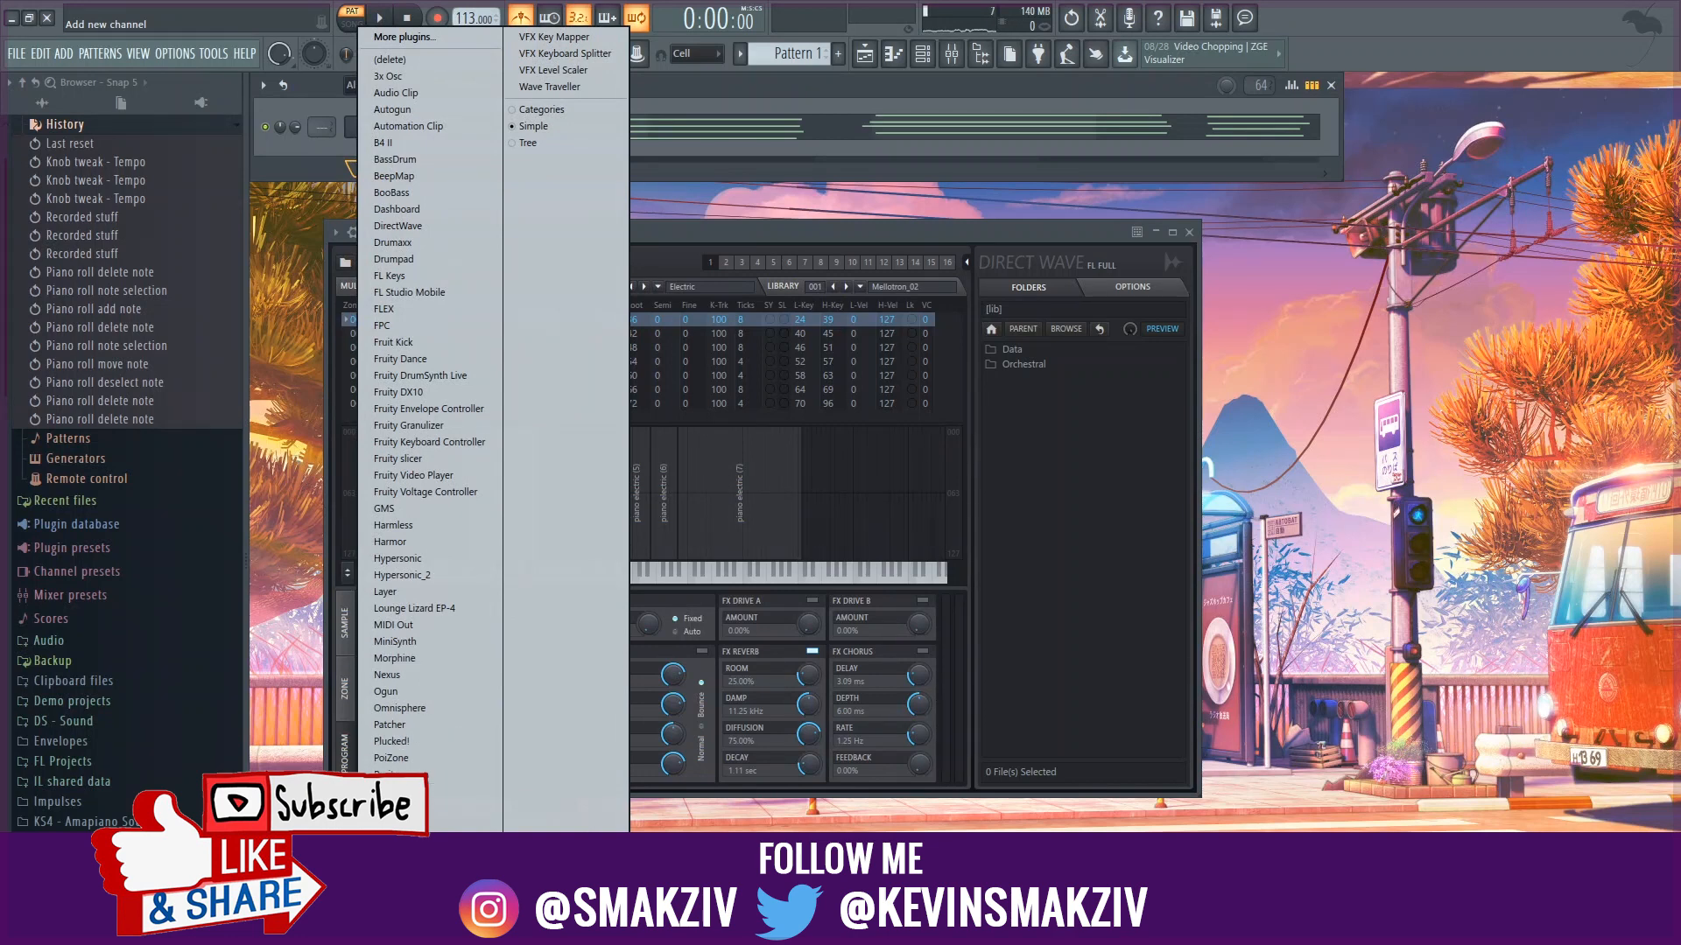
click(461, 825)
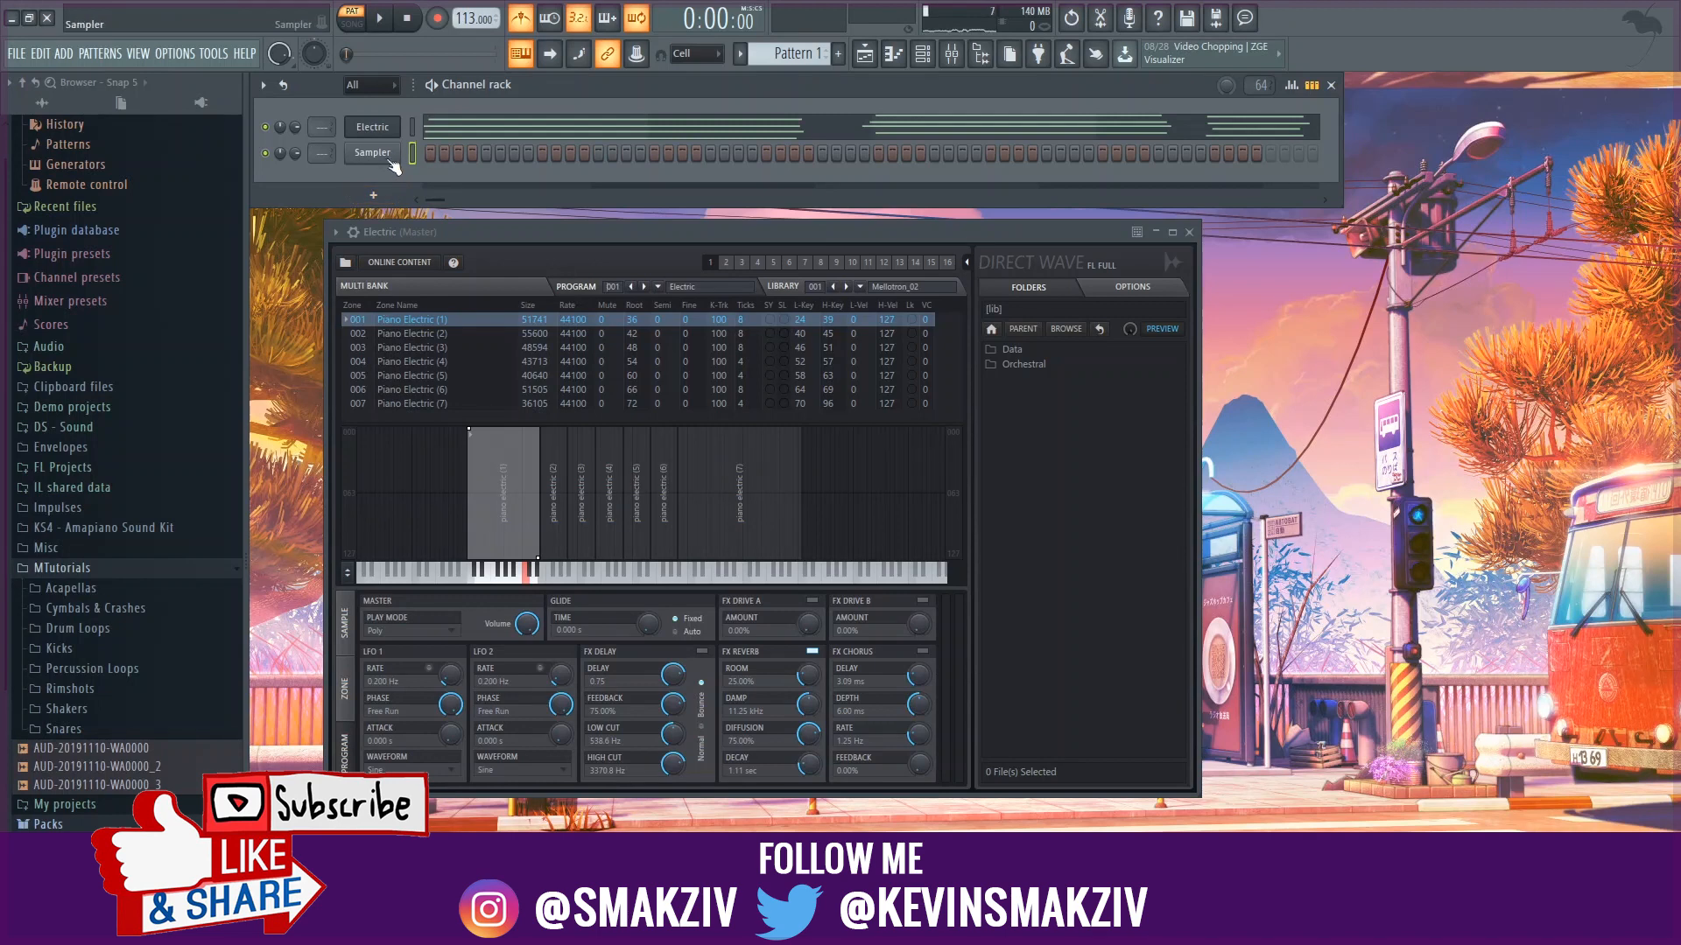
right_click(400, 159)
click(394, 150)
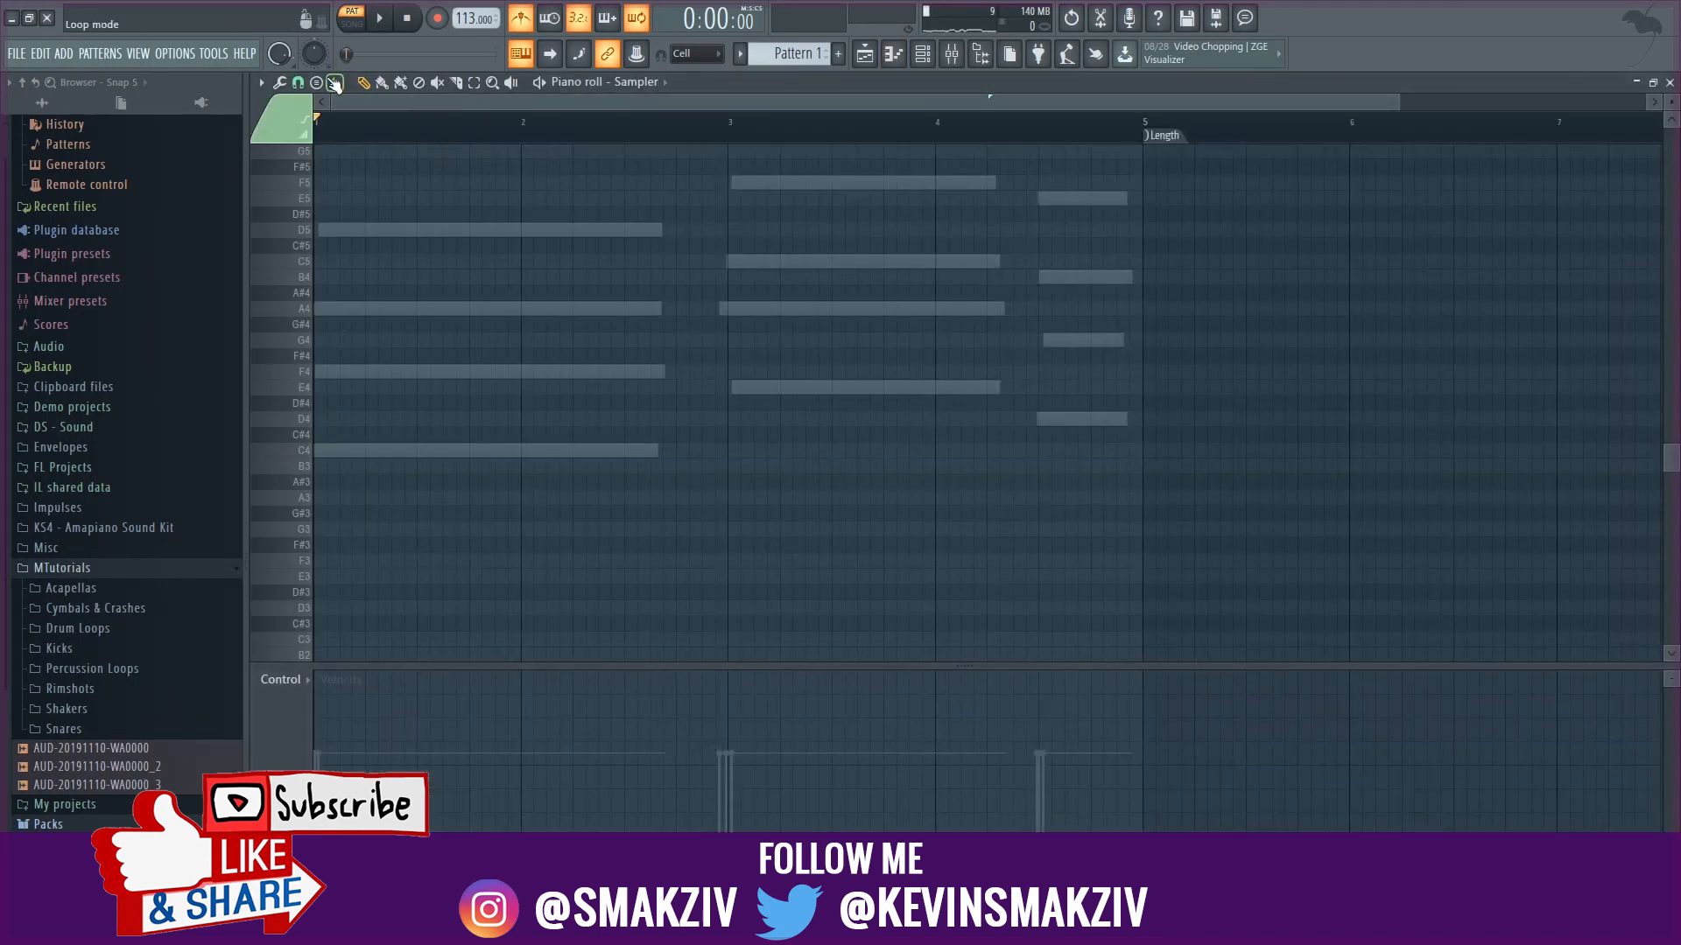
click(315, 81)
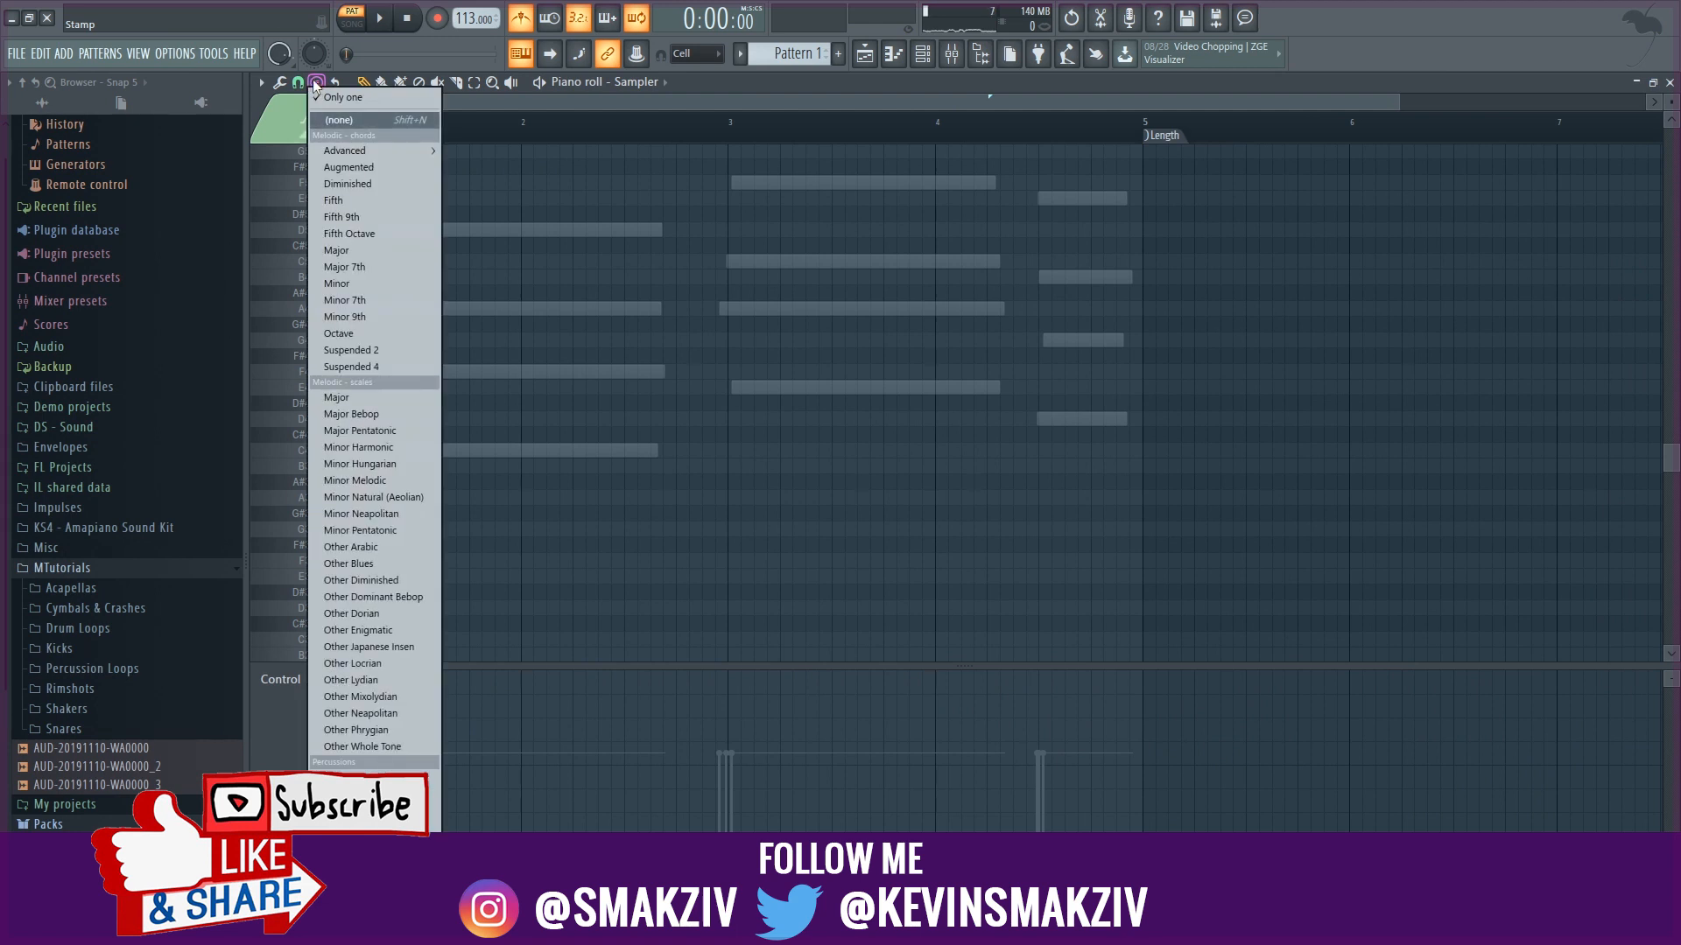
click(317, 83)
click(317, 83)
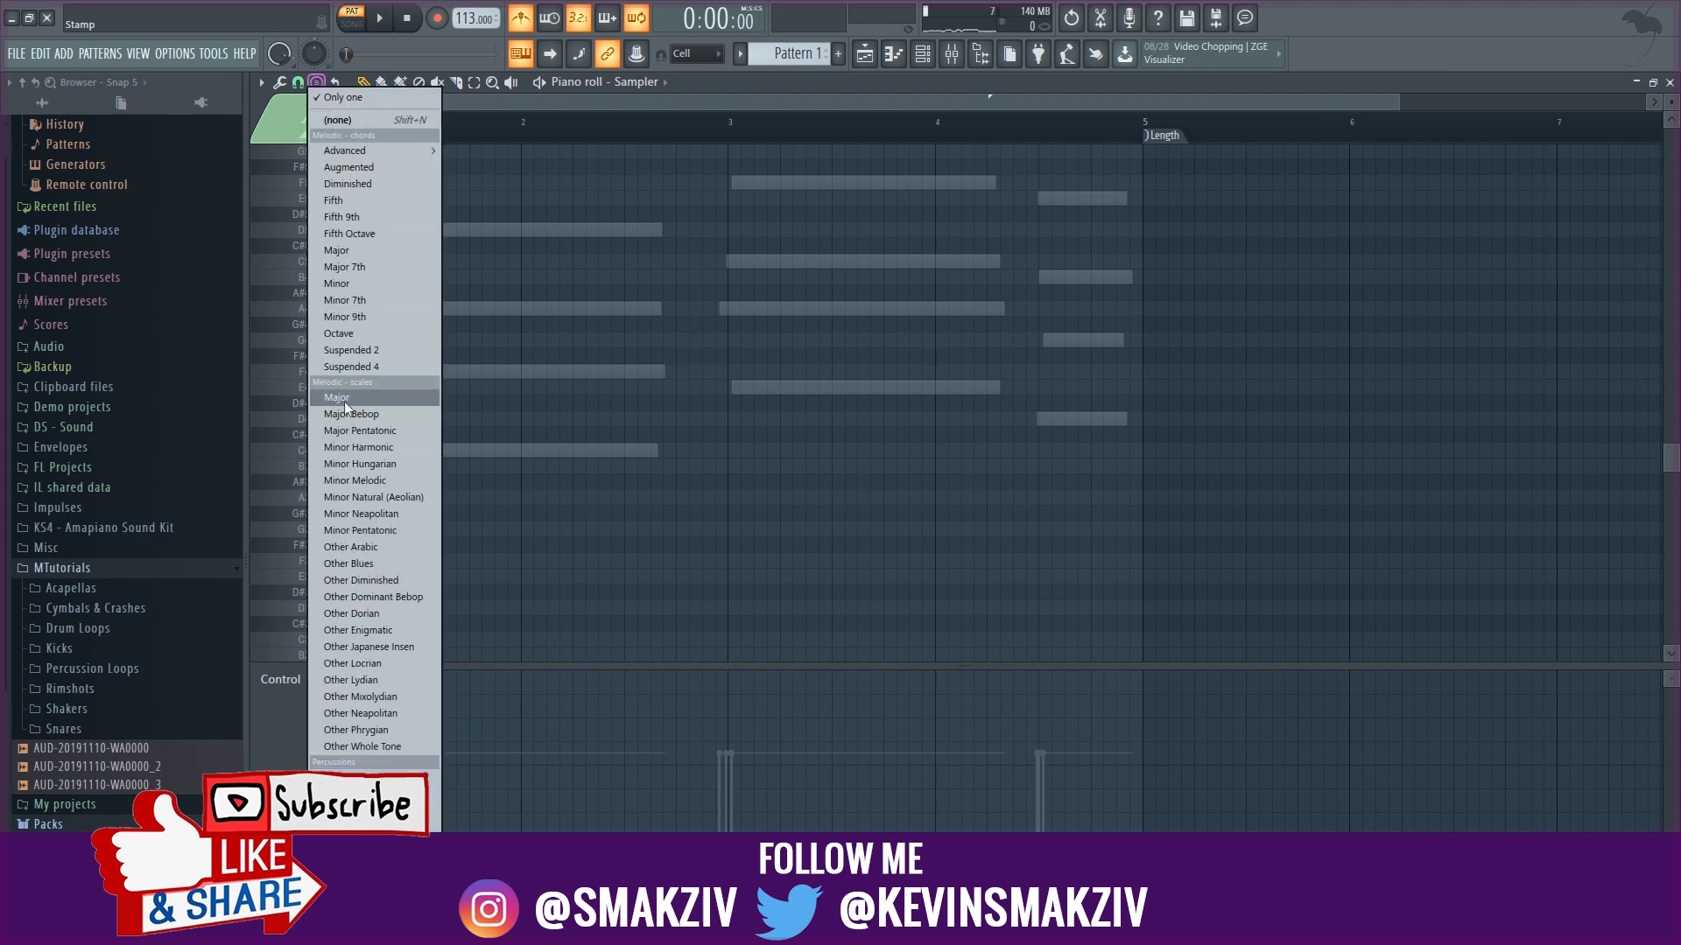
click(551, 398)
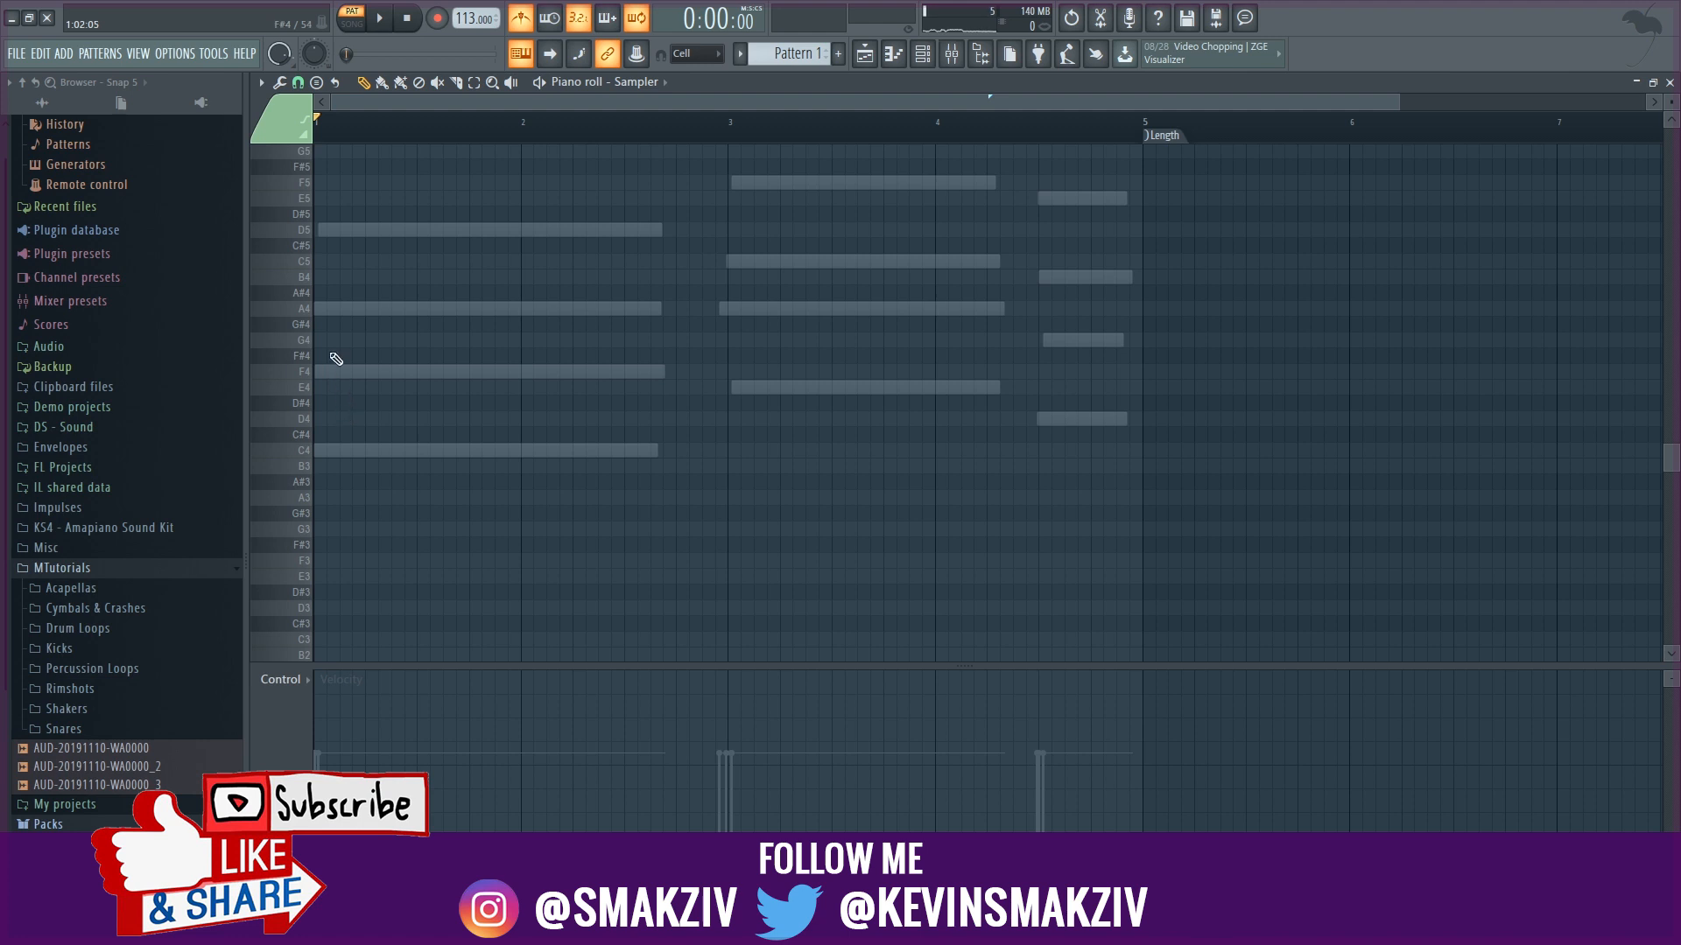
- Stamp a Major scale from C4 on the Sampler channel and align its notes with the start of bar 1
click(317, 81)
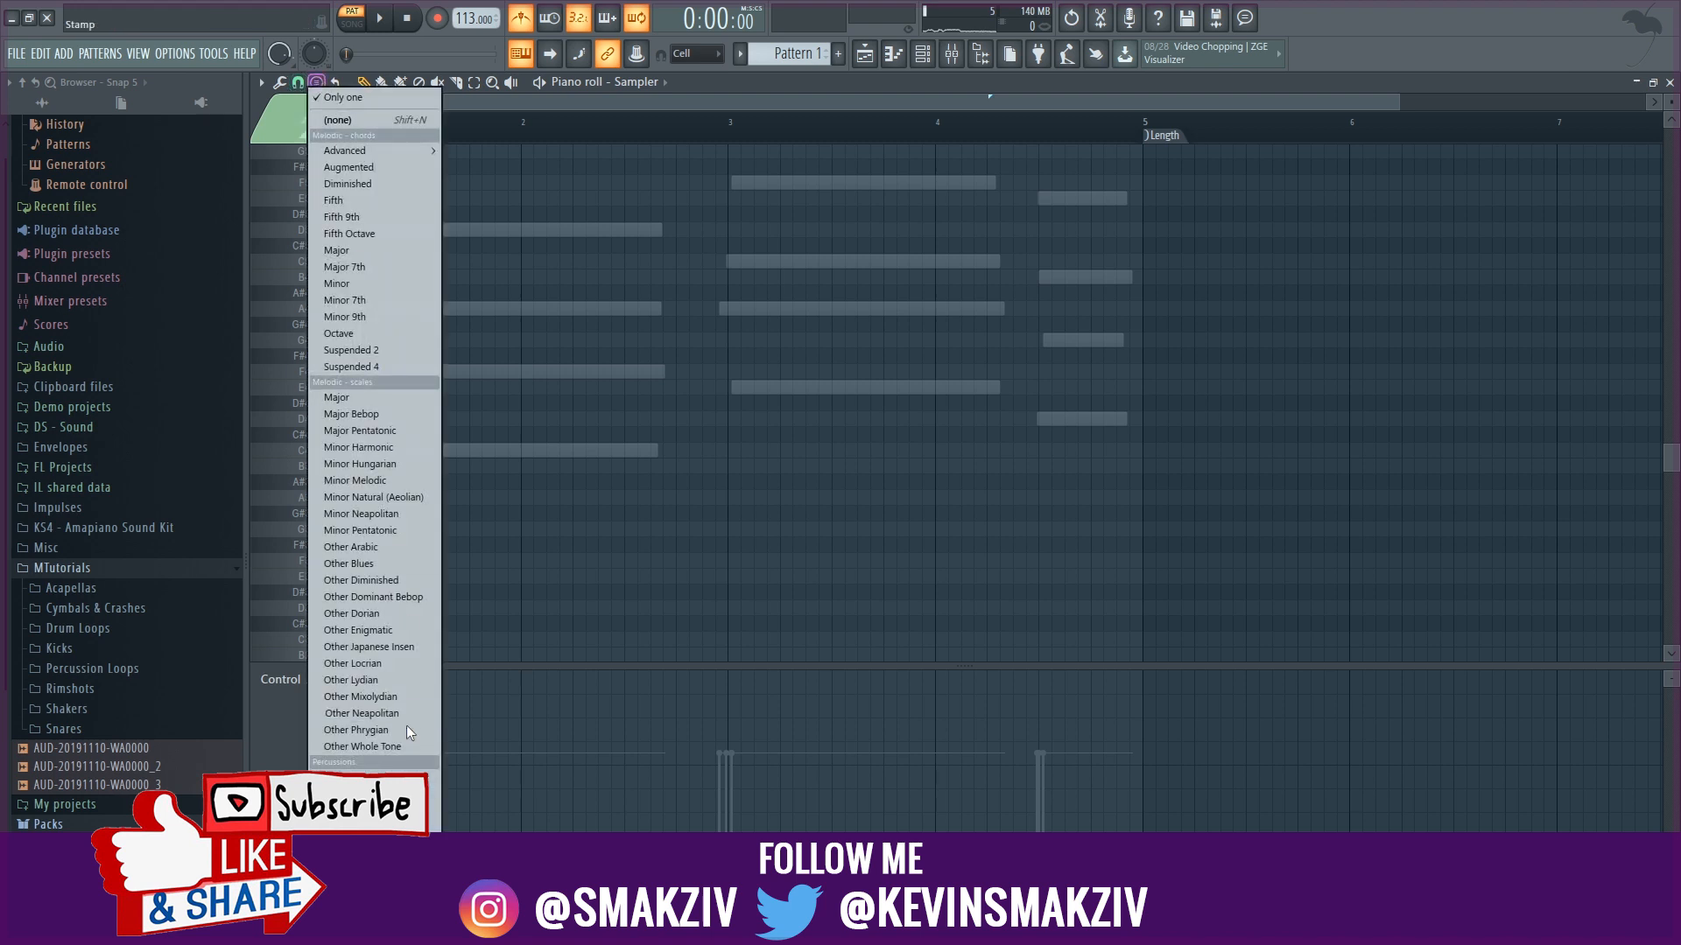
click(364, 398)
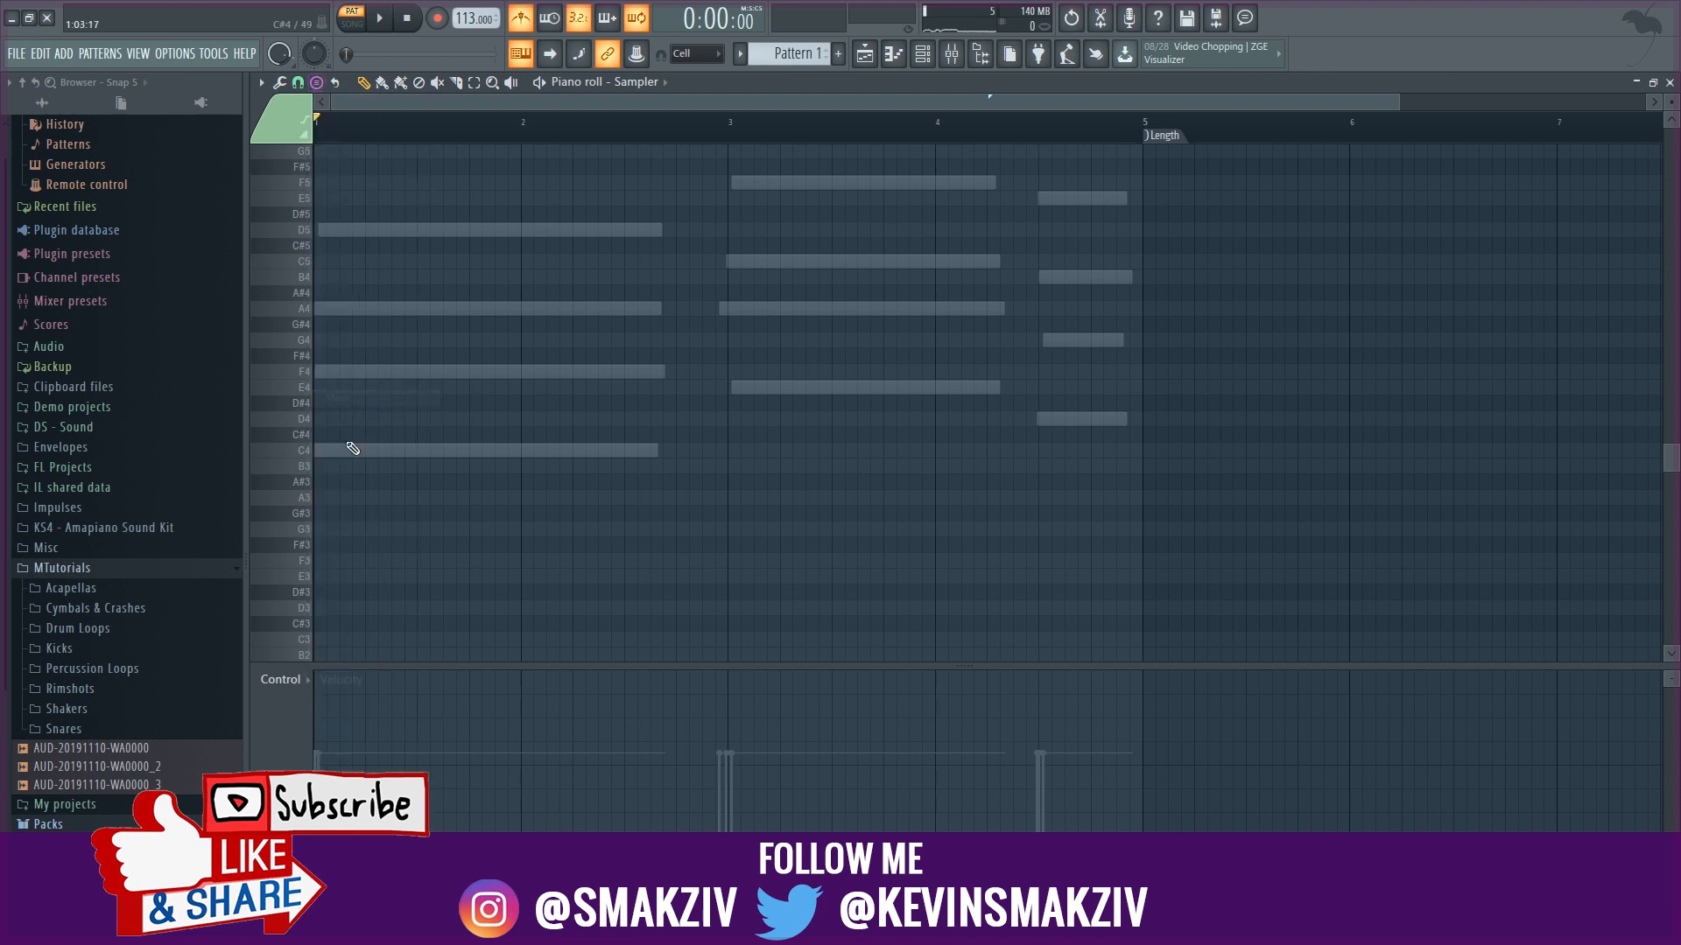
click(332, 452)
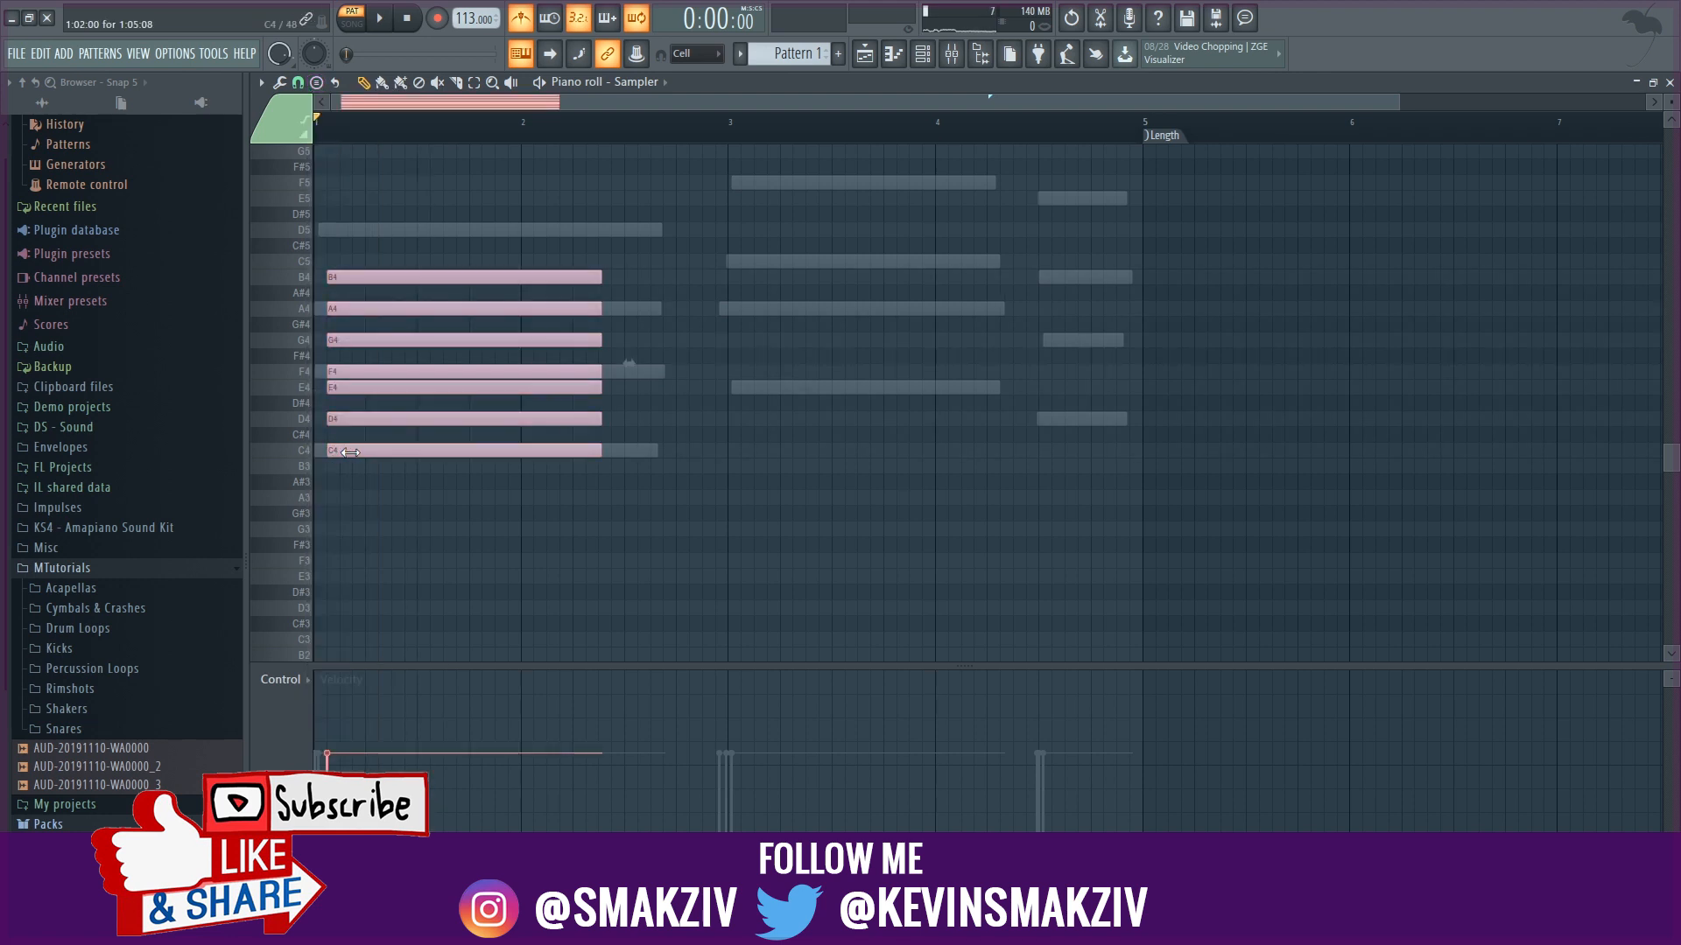
drag(371, 452, 350, 451)
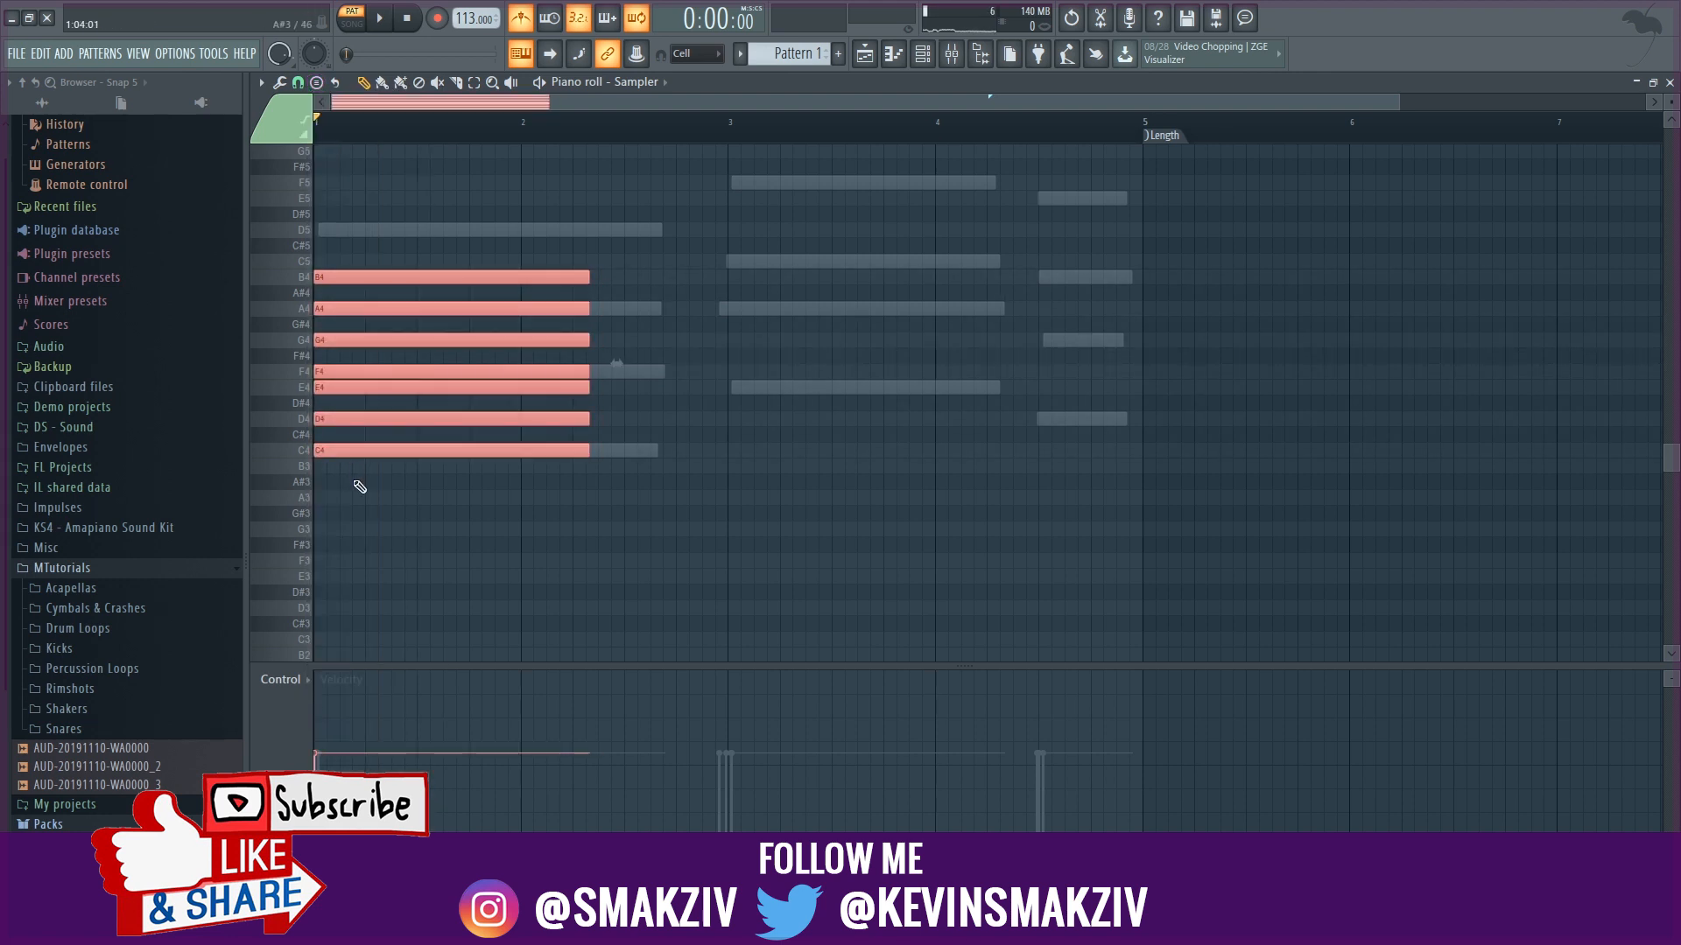
- Disable the stamp's Only one option and stamp Major scales from C3, C5 and C6 at the start of bar 1
click(316, 83)
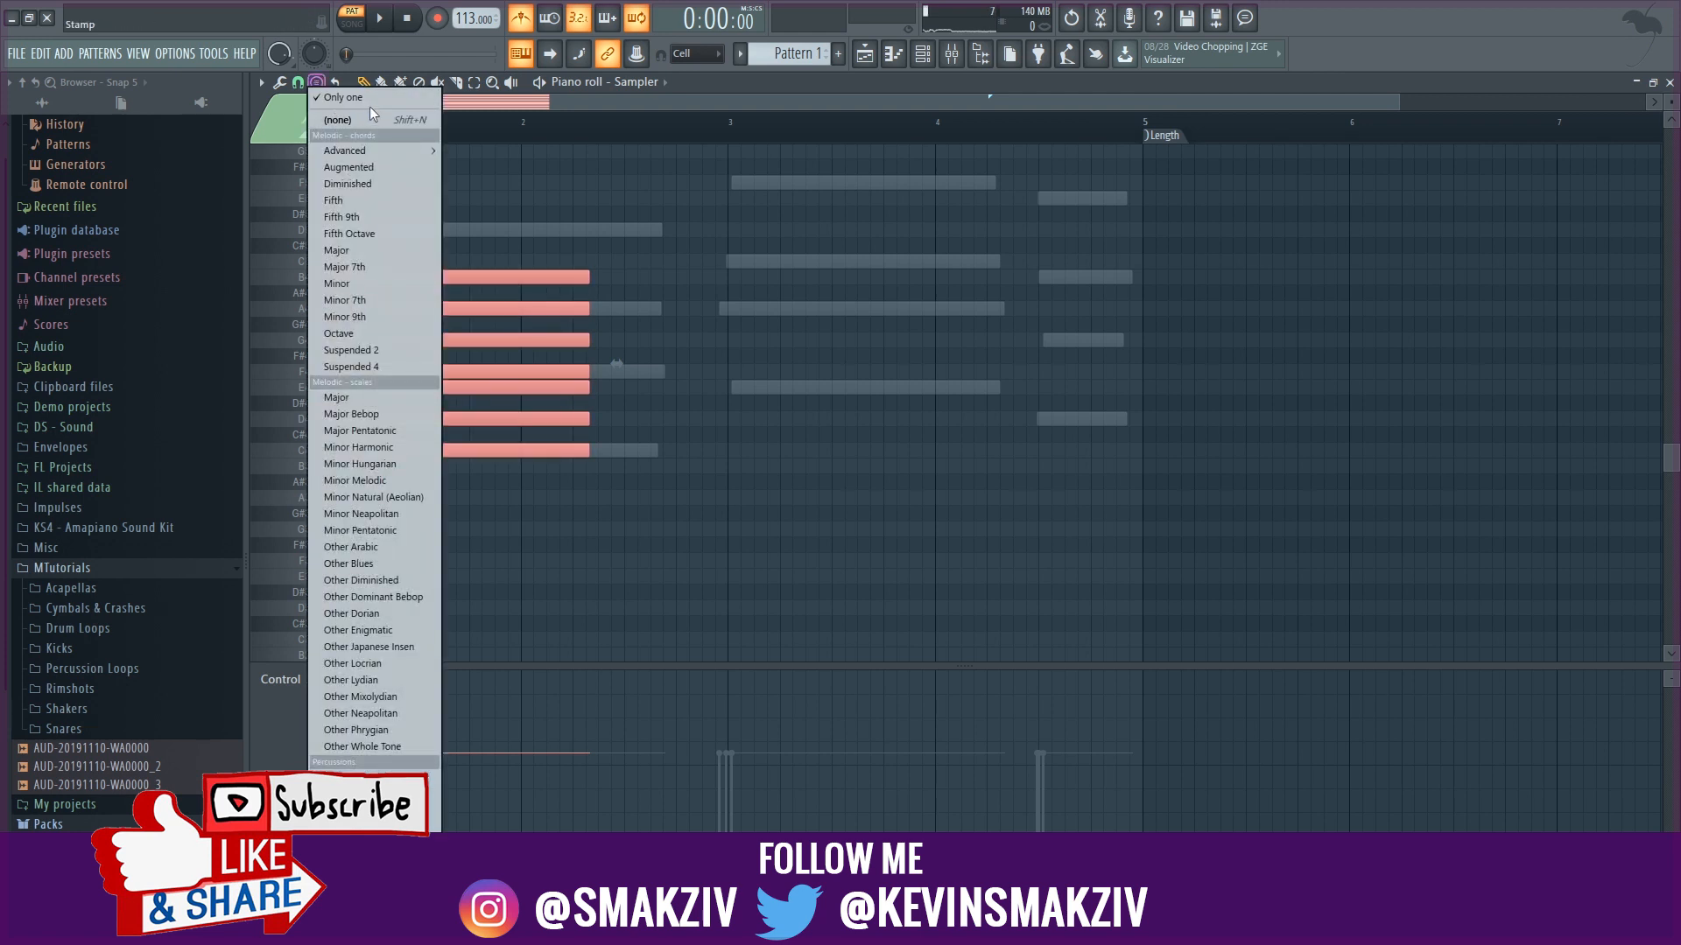
click(361, 99)
click(317, 84)
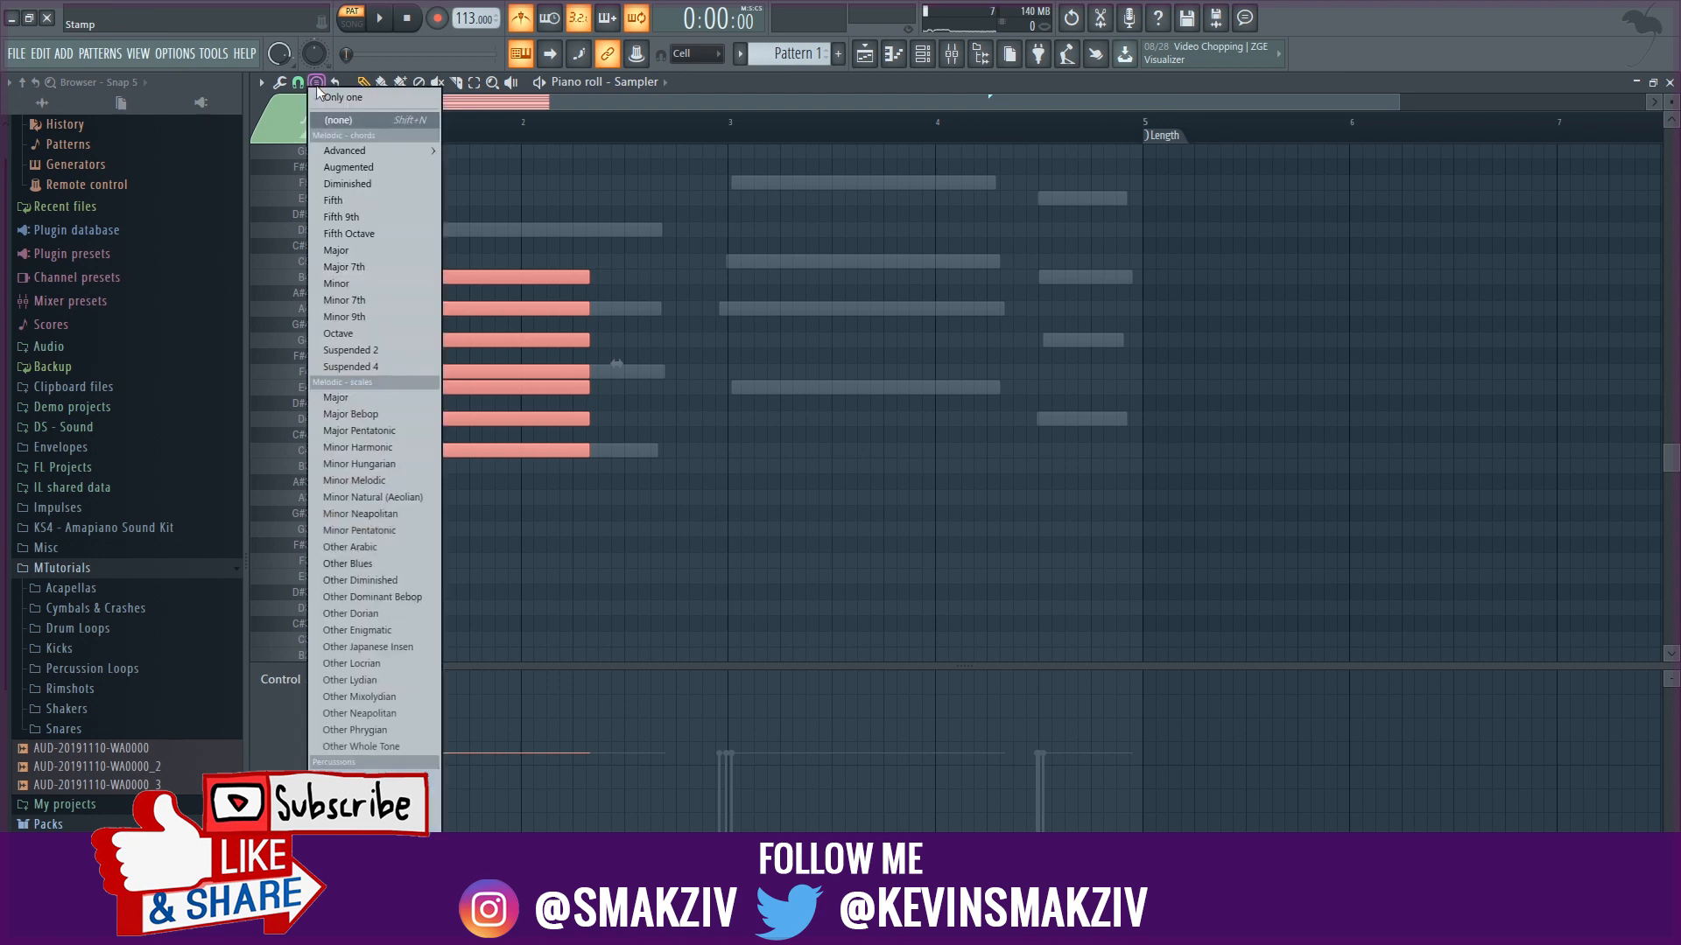
click(354, 397)
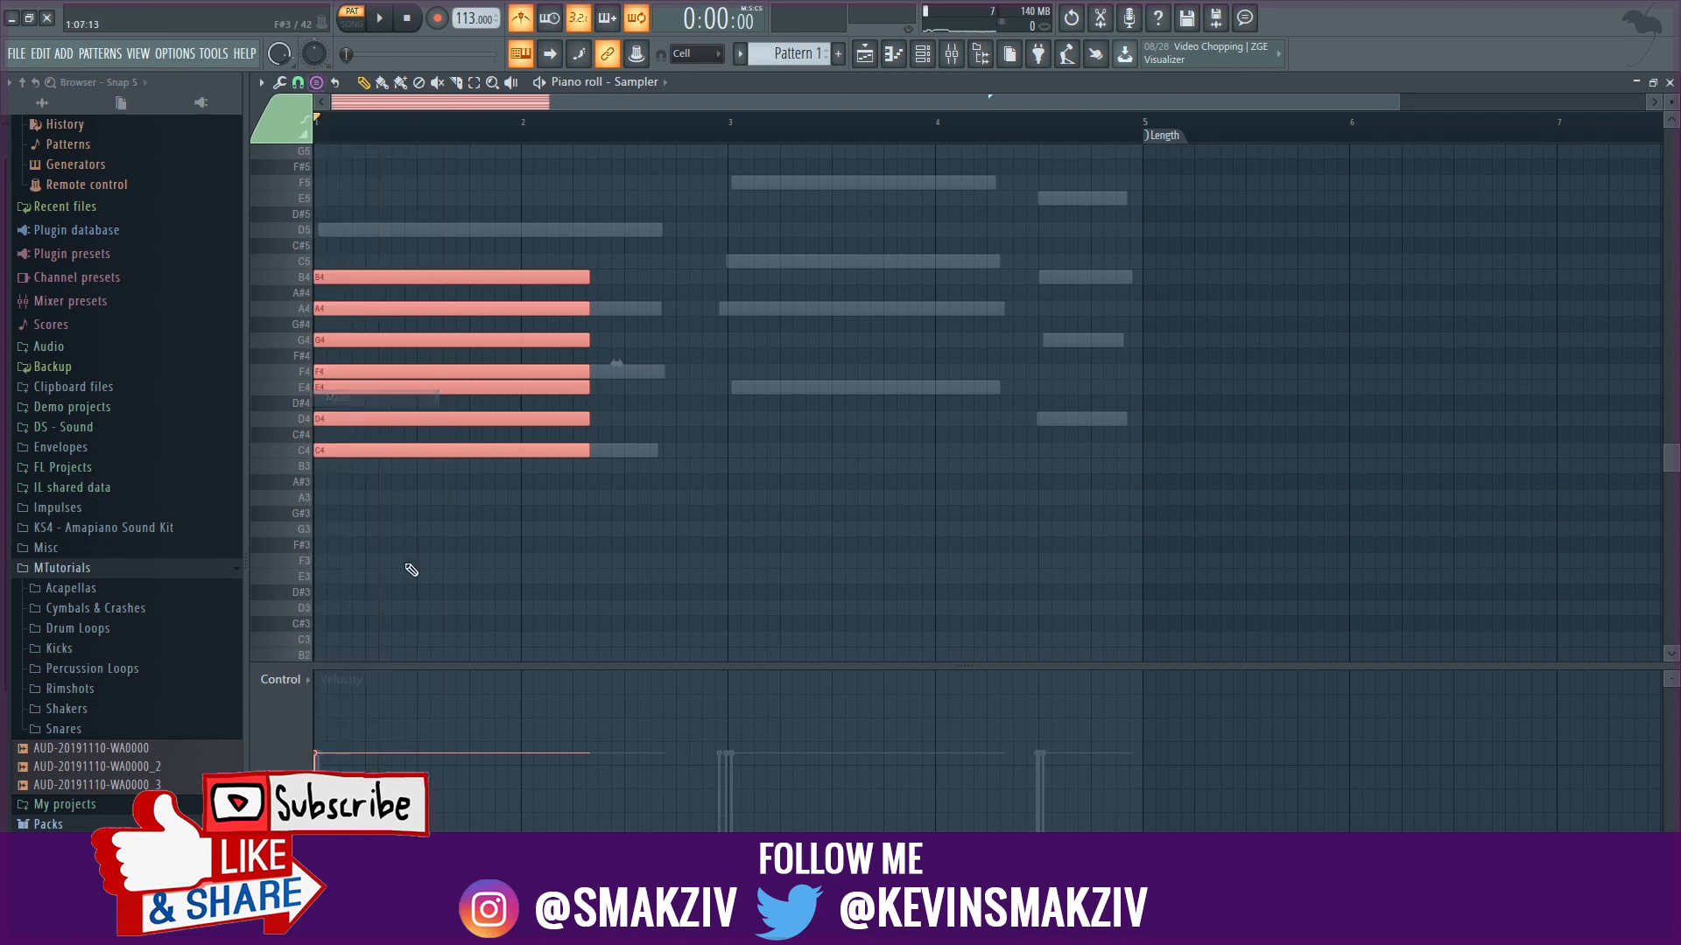
scroll(420, 618, down, 4)
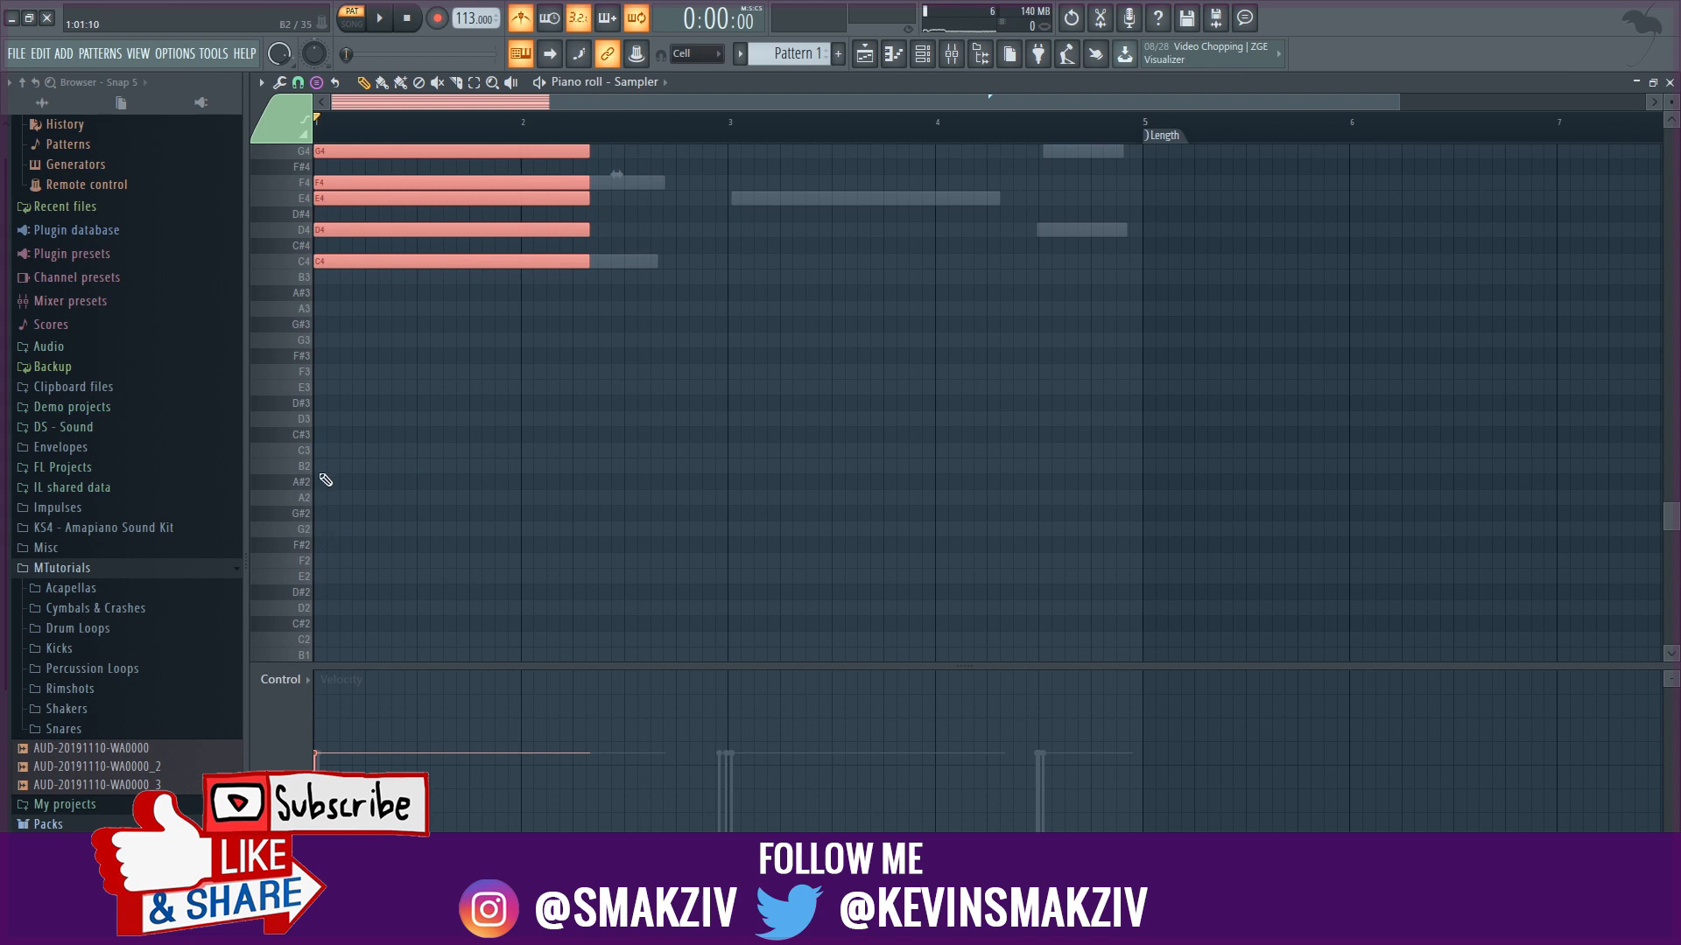
click(319, 452)
scroll(321, 456, up, 9)
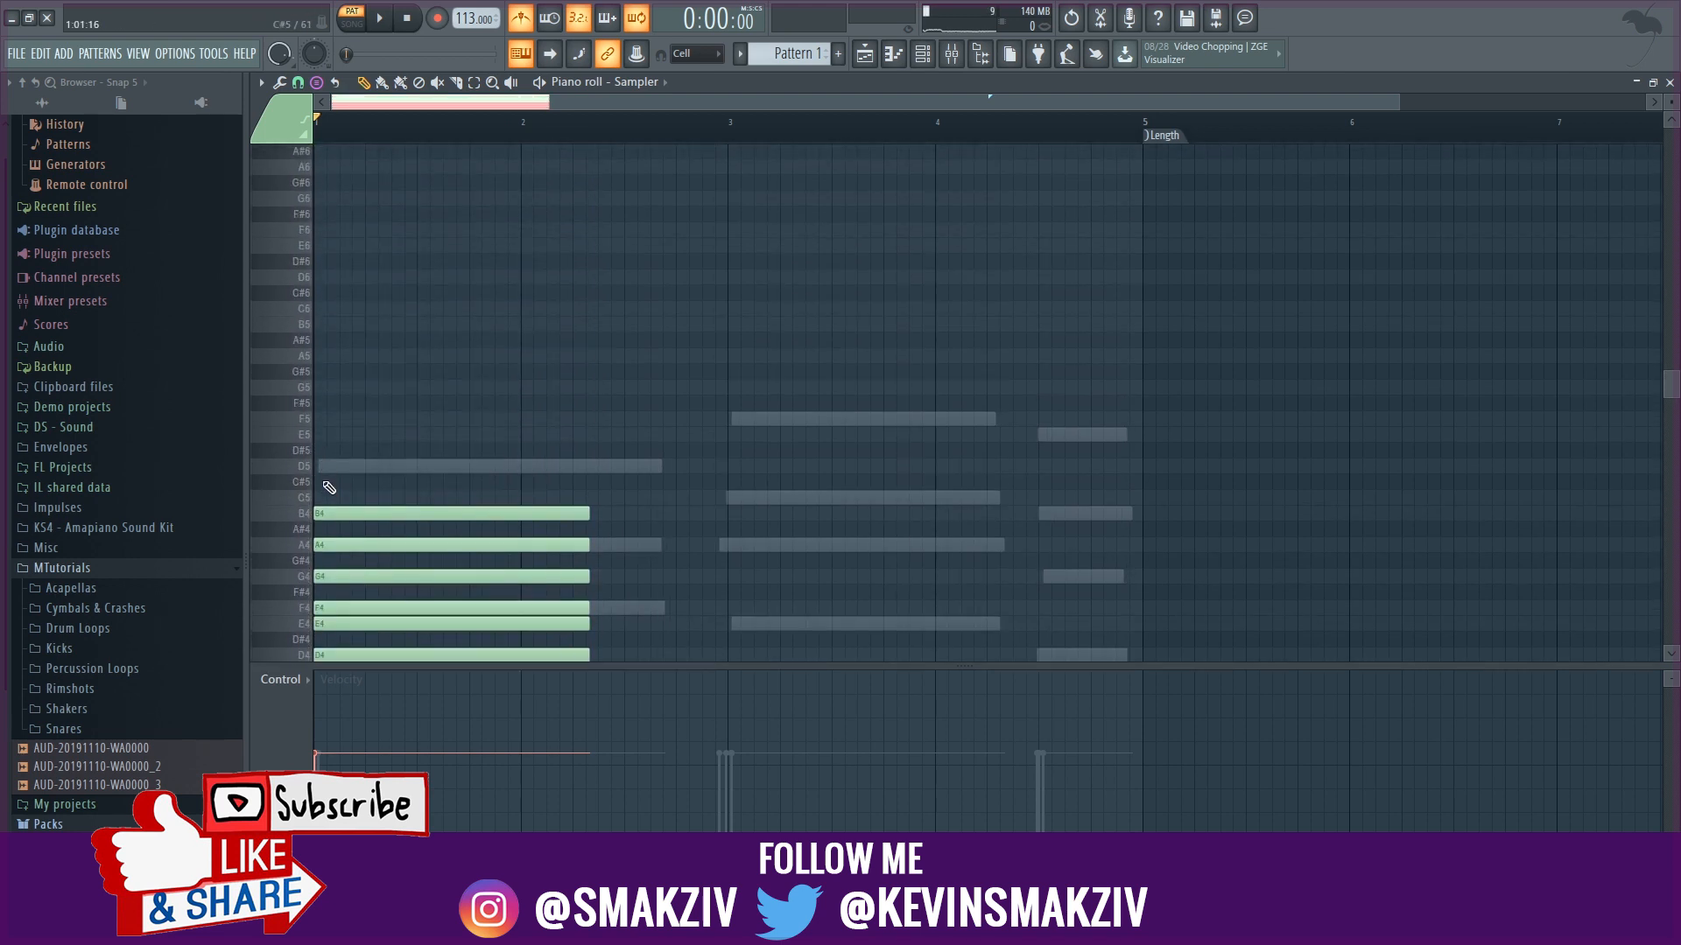
click(324, 497)
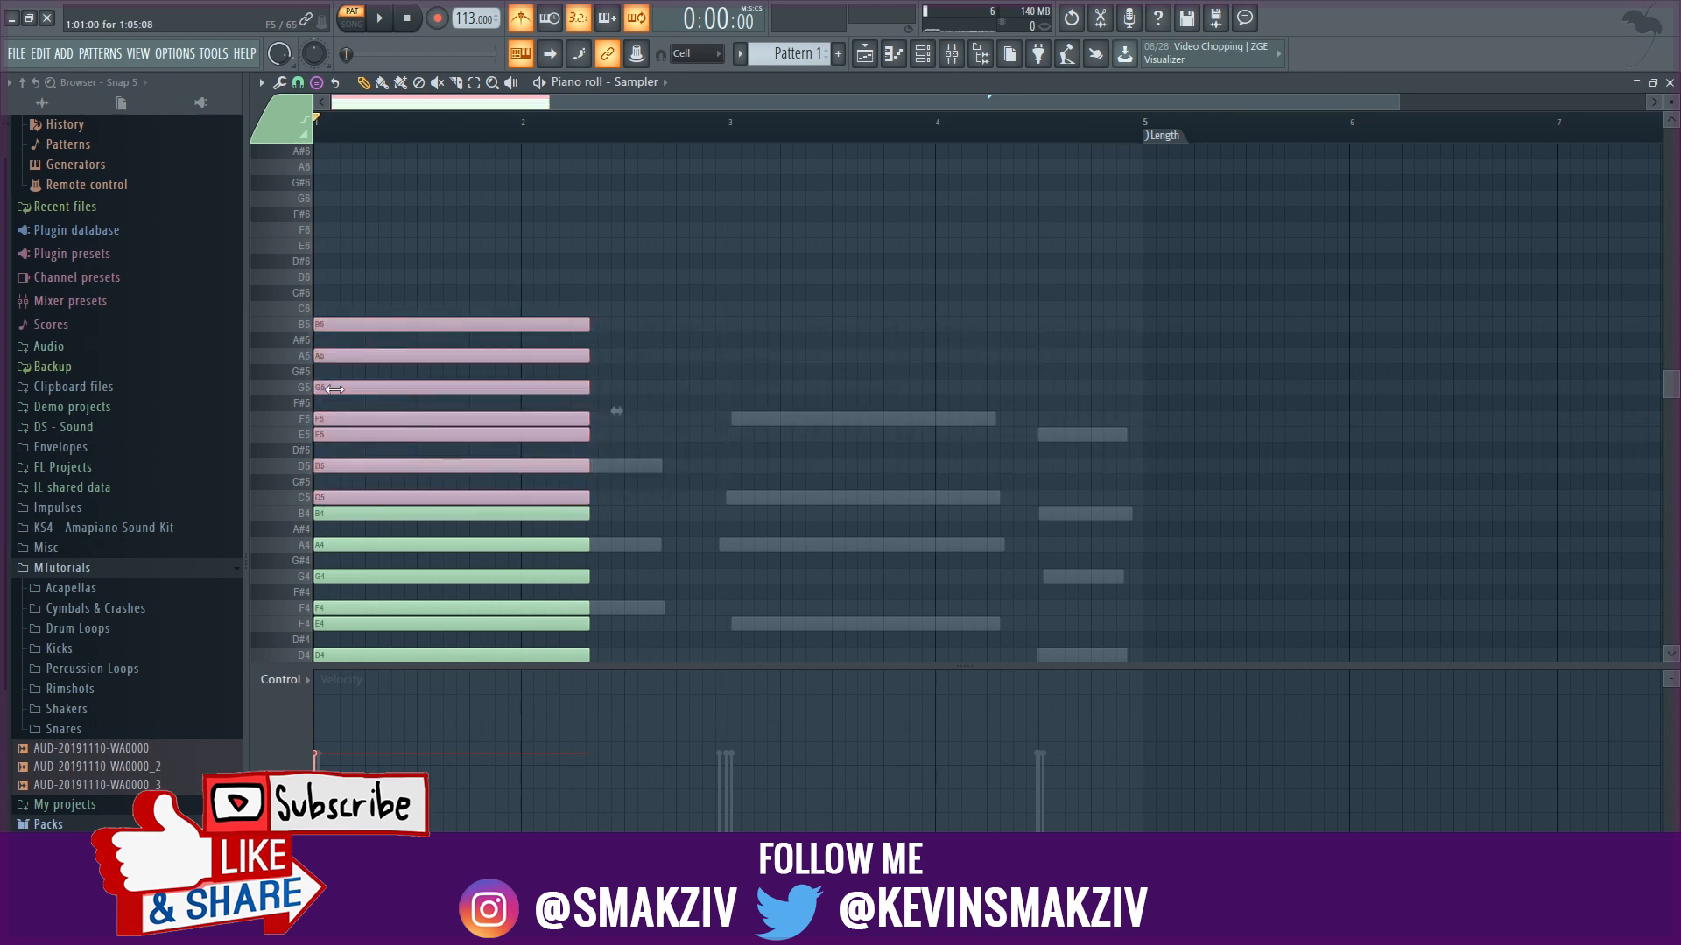
click(323, 308)
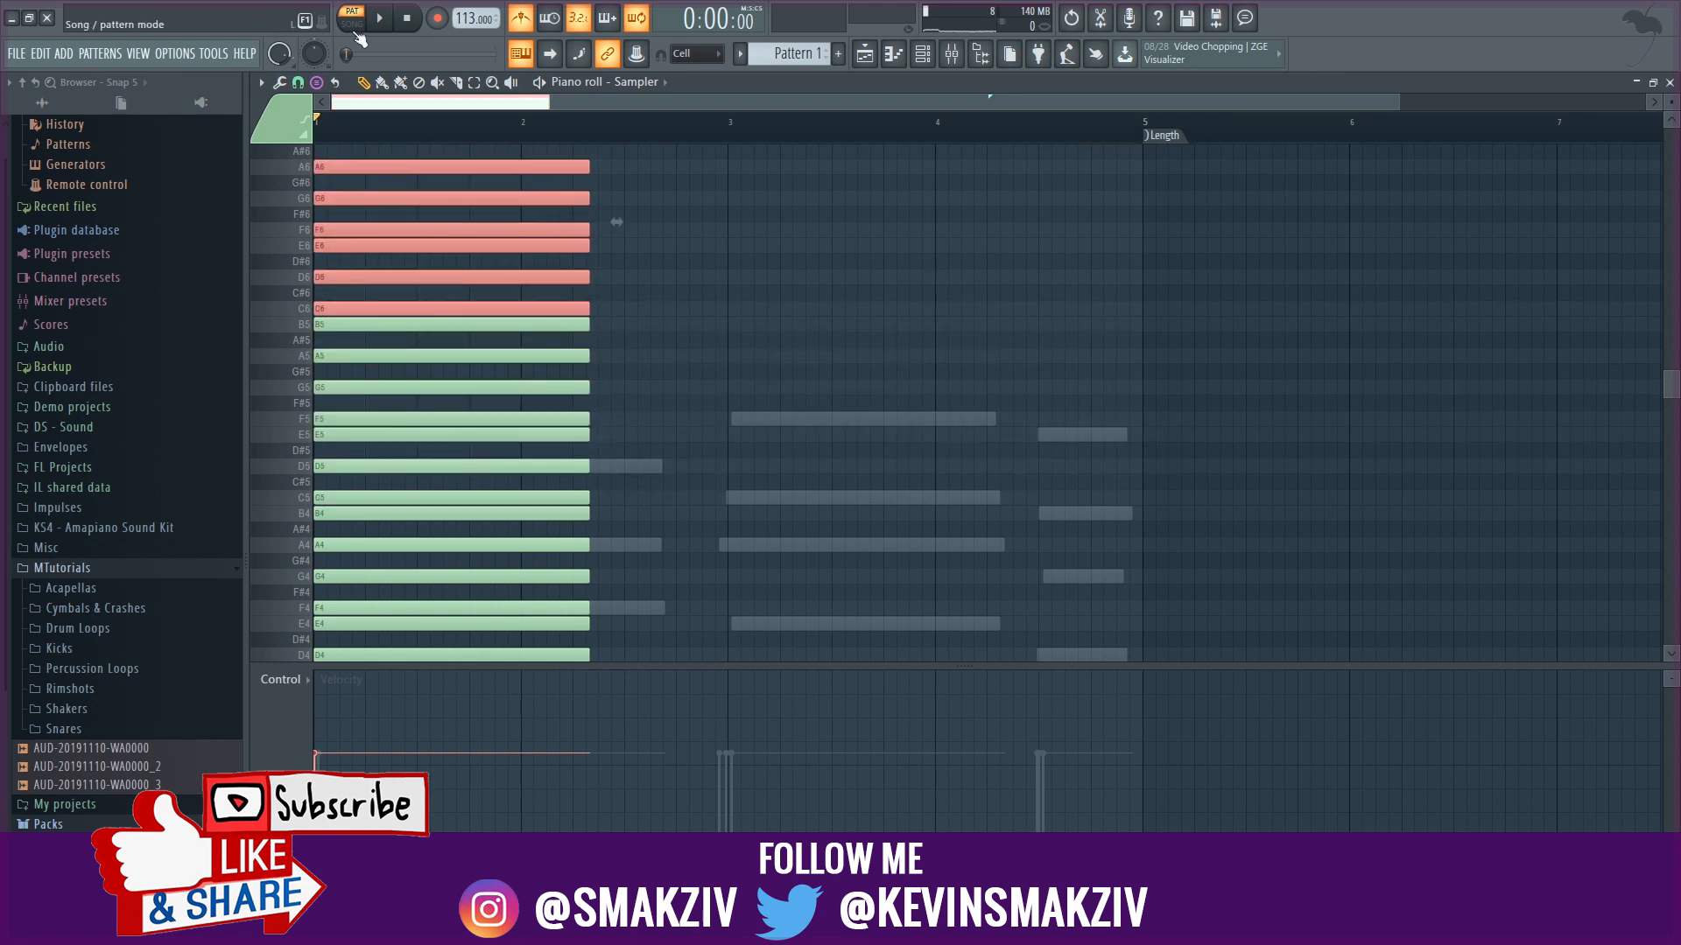
- Set the stamp back to none and lengthen all the scale notes to the start of bar 5
click(317, 82)
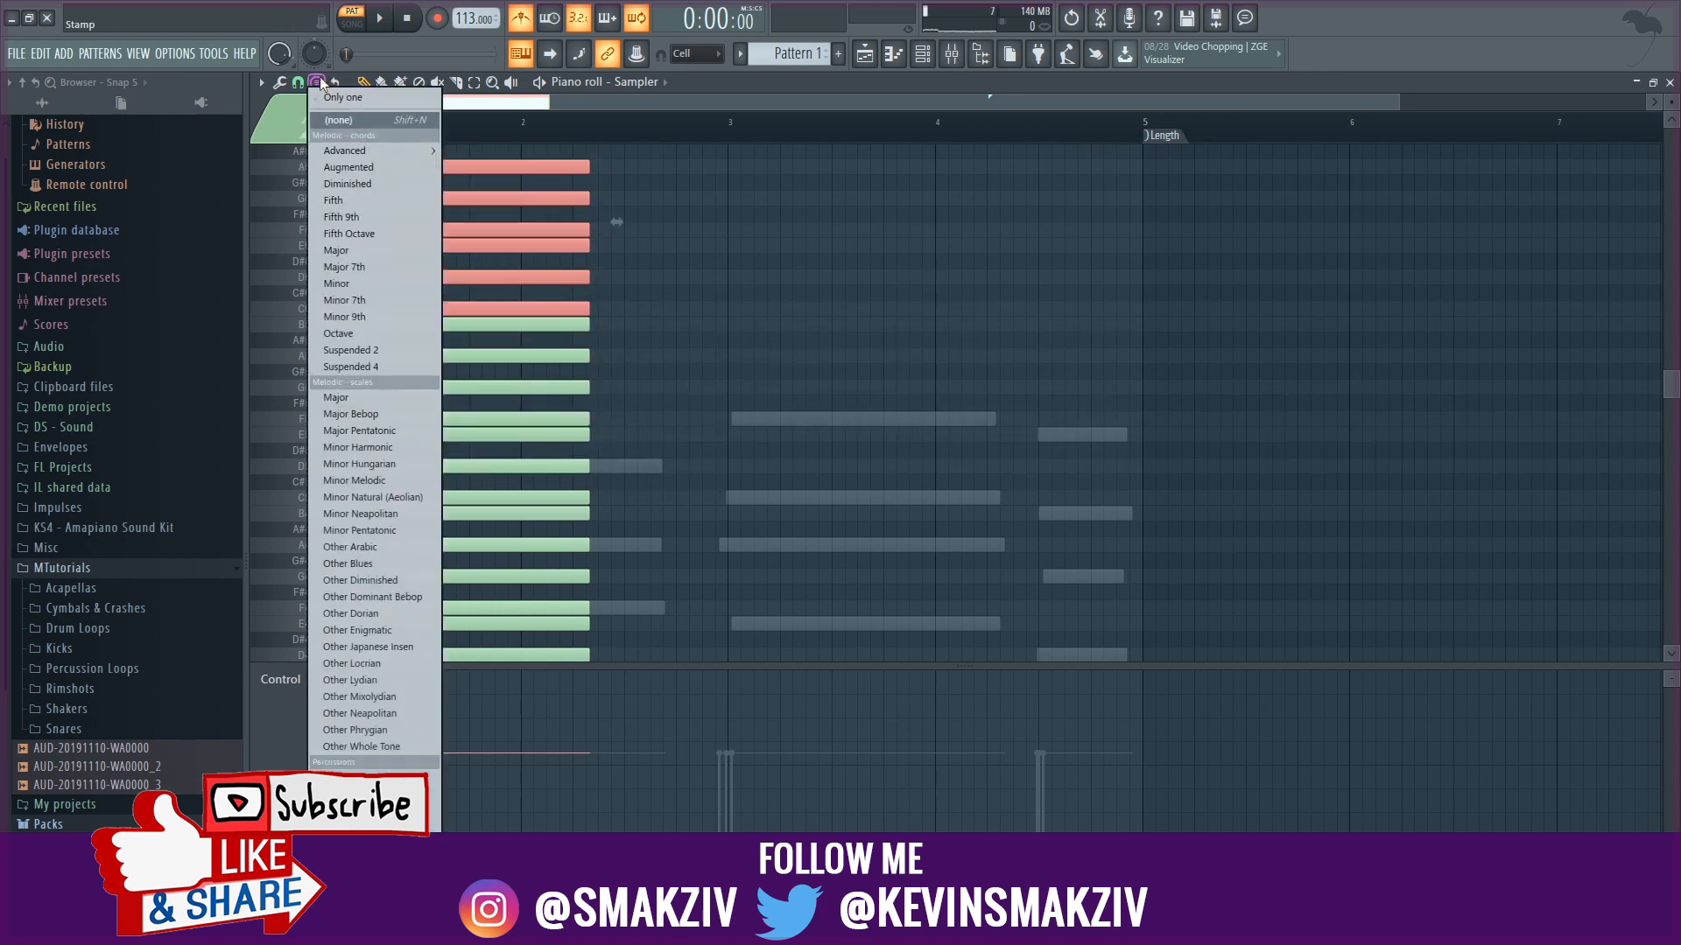
click(353, 123)
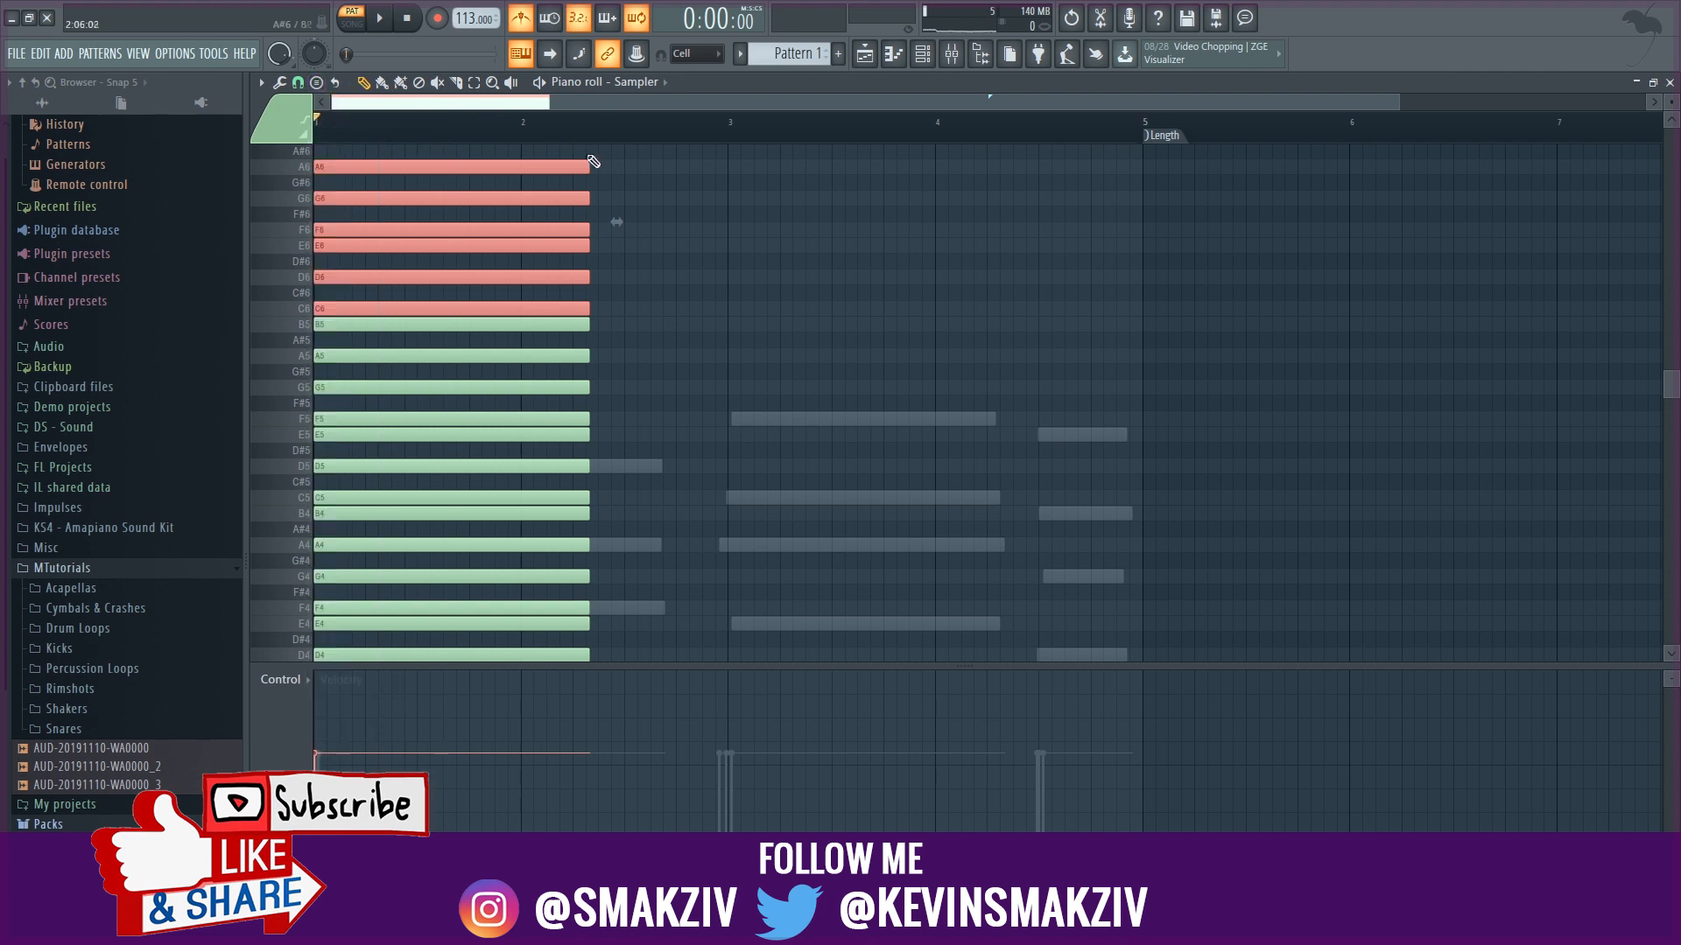
drag(586, 166, 1138, 228)
click(582, 255)
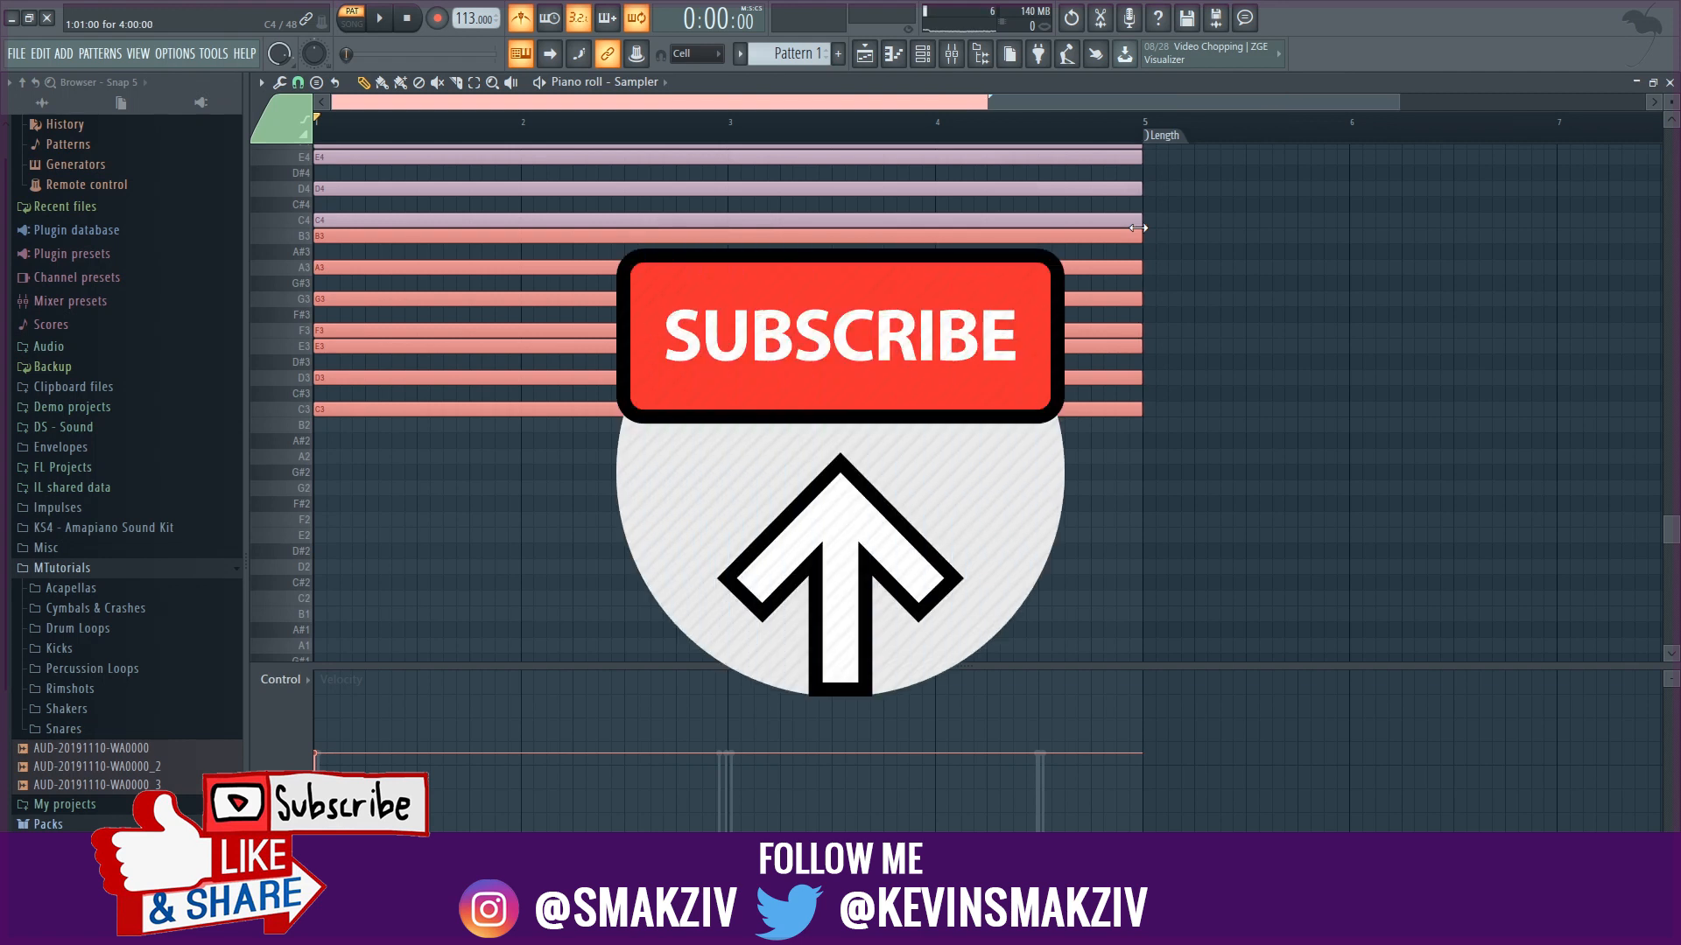
- Close the Sampler's piano roll and open the Electric channel's piano roll at its chord notes
key(Escape)
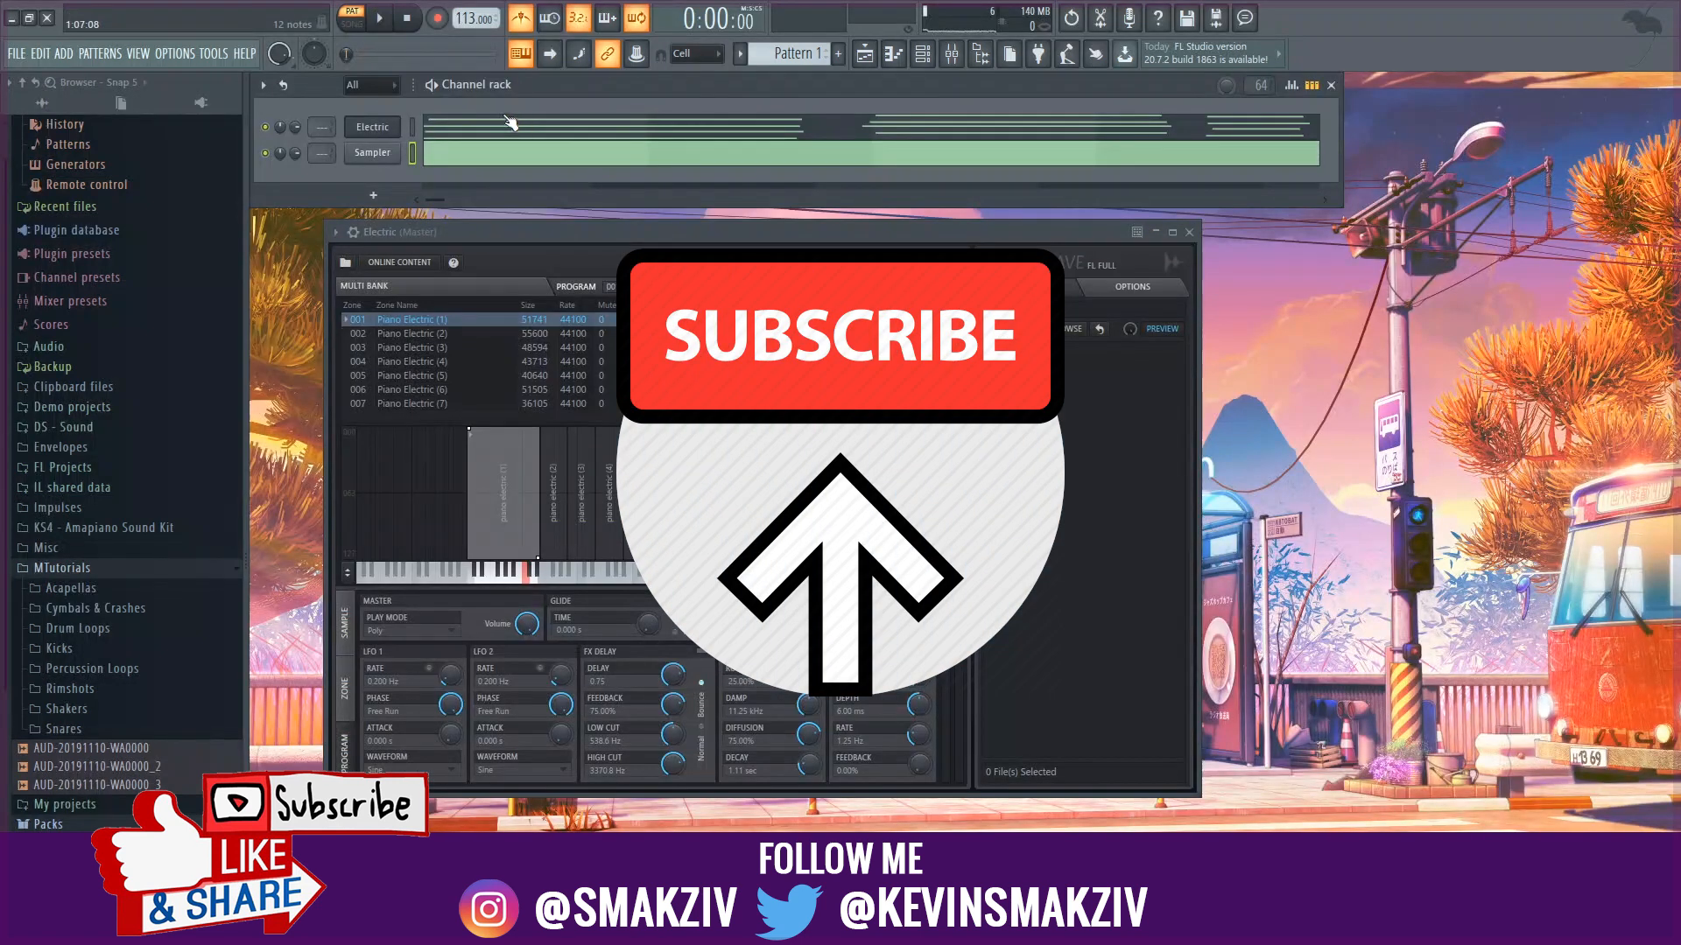
click(462, 129)
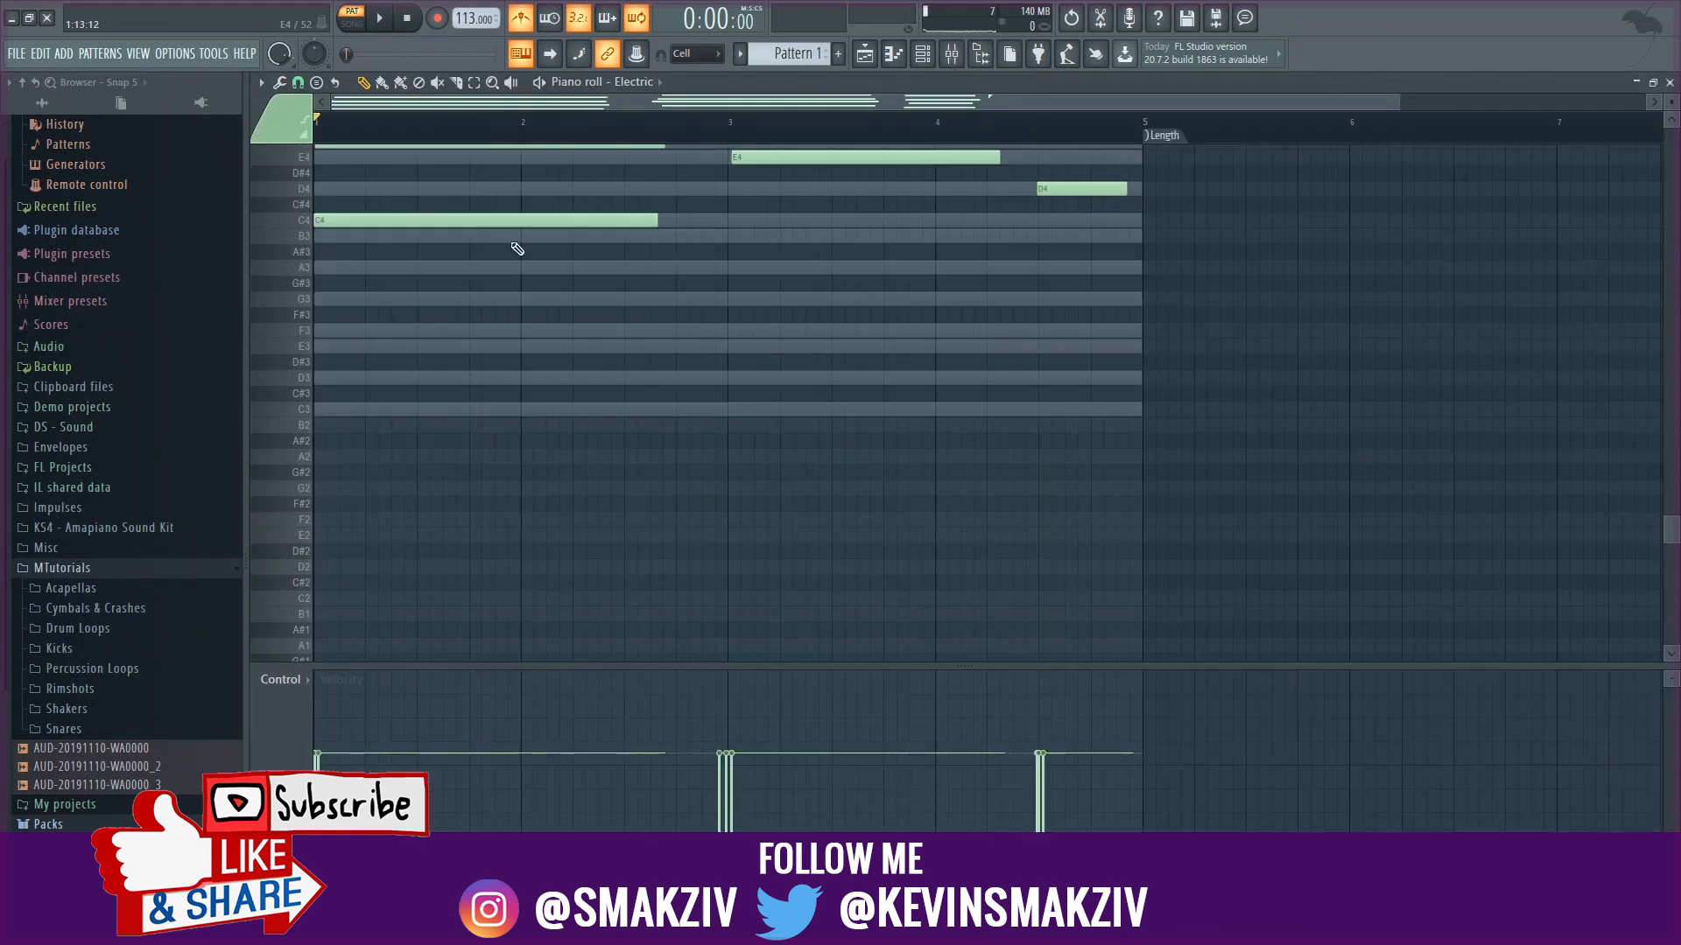
scroll(539, 394, up, 8)
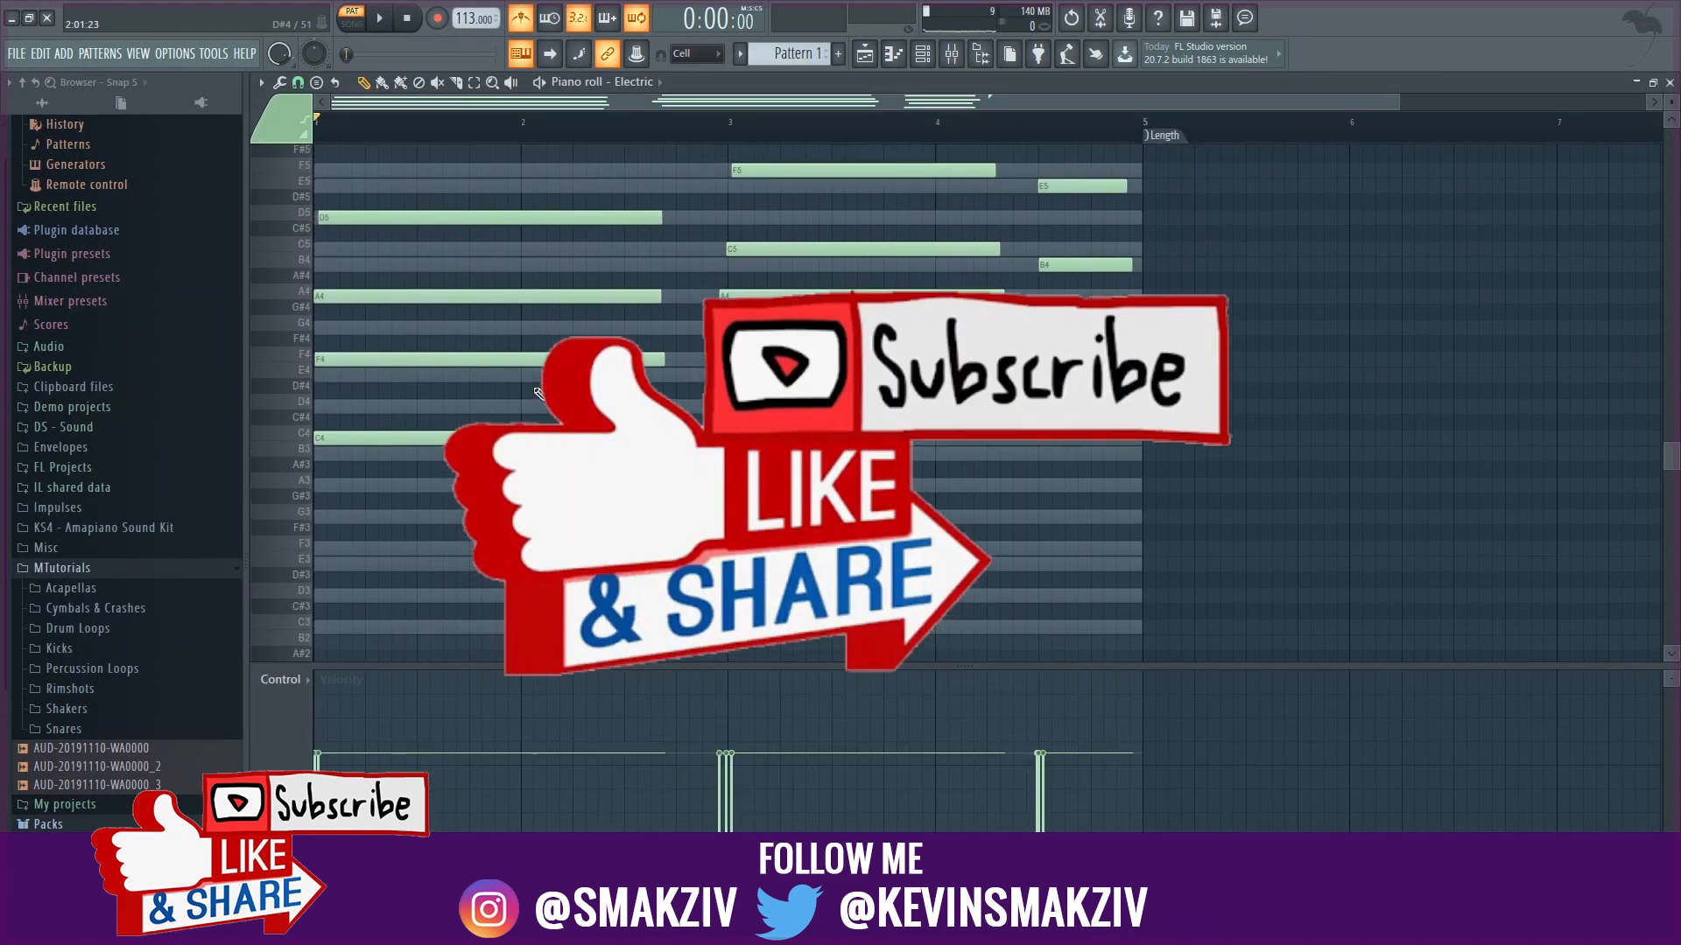
scroll(538, 394, up, 1)
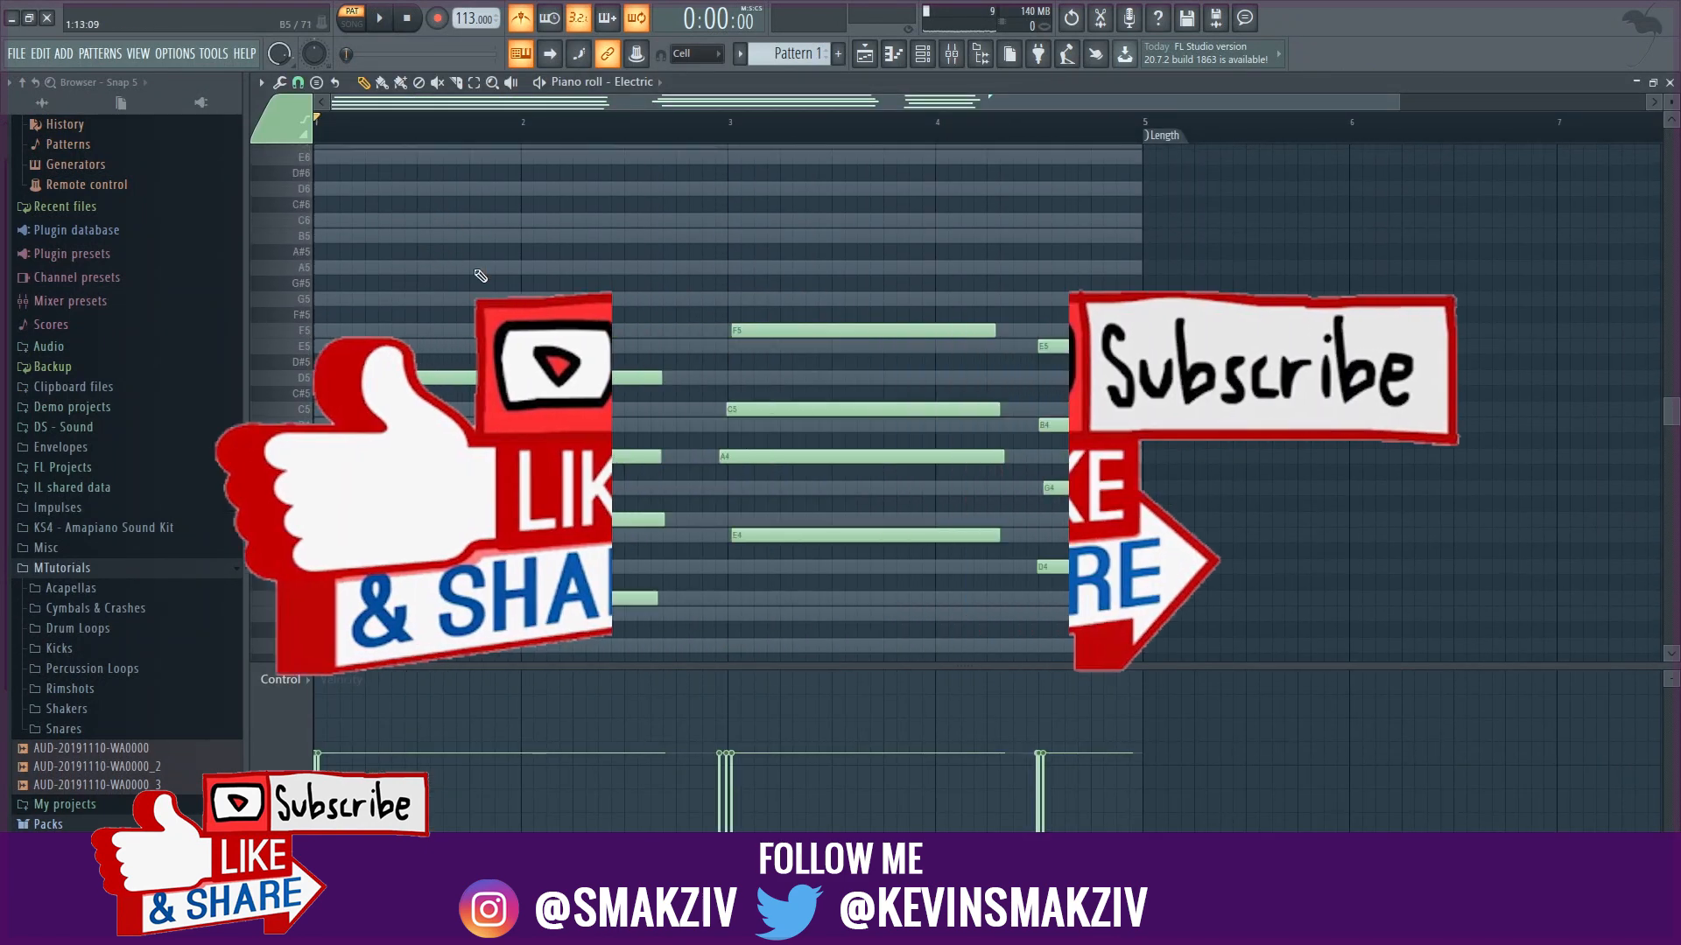
- Turn the piano roll's ghost channels helper off and back on
click(260, 83)
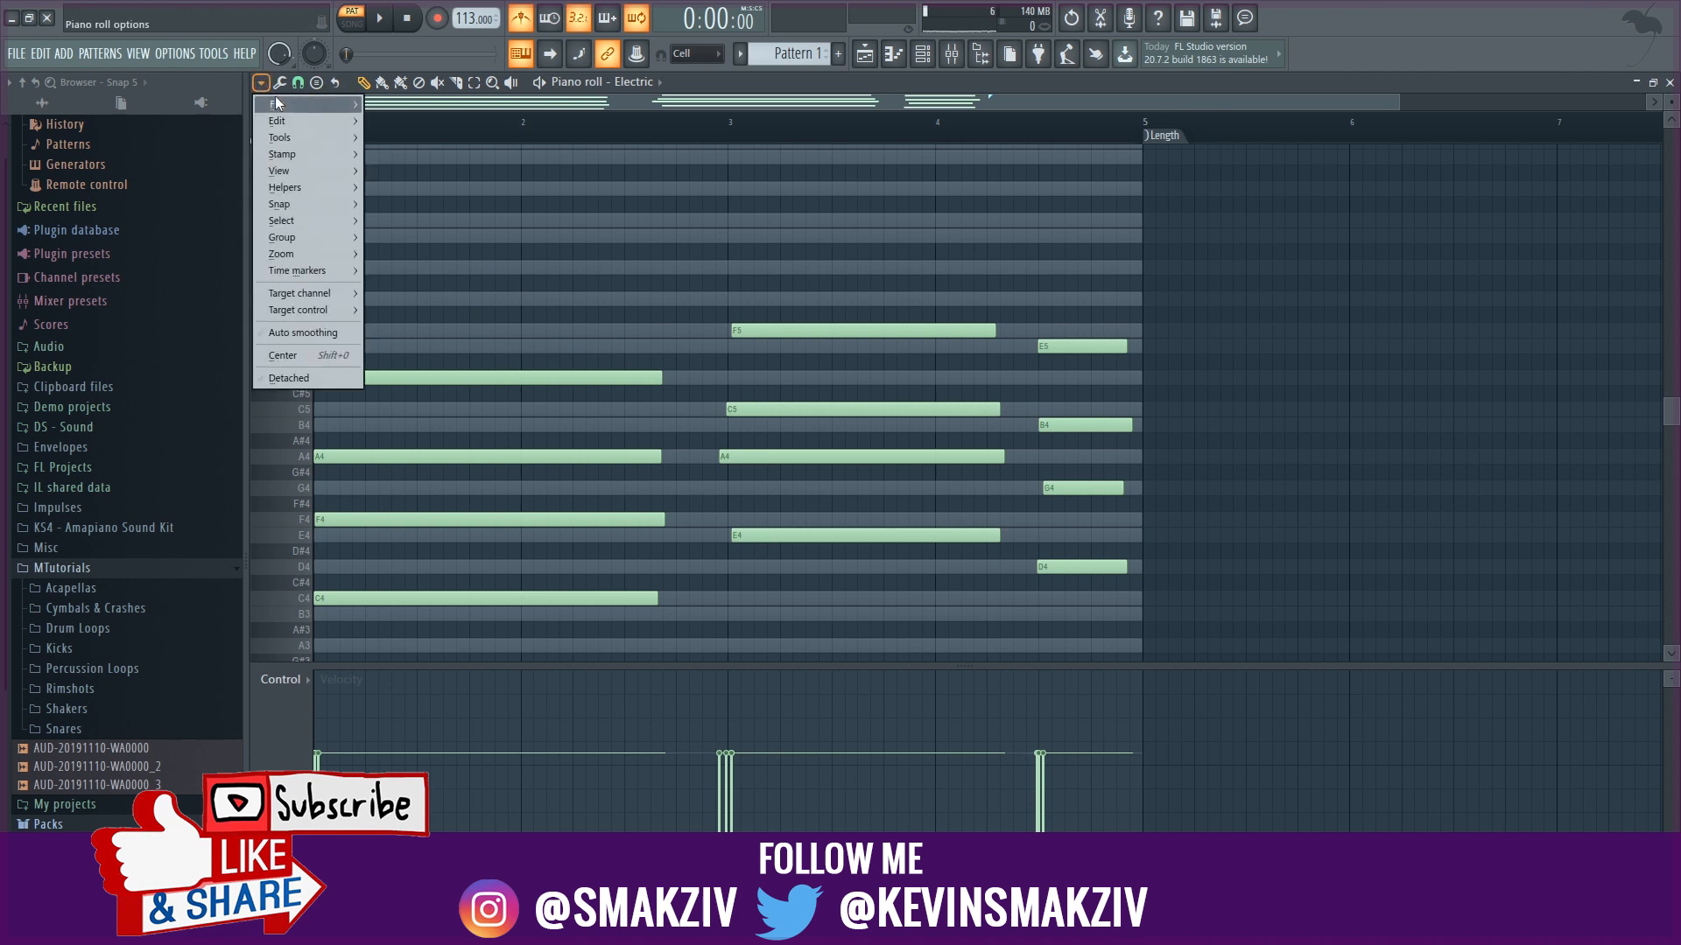
mouse_move(287, 124)
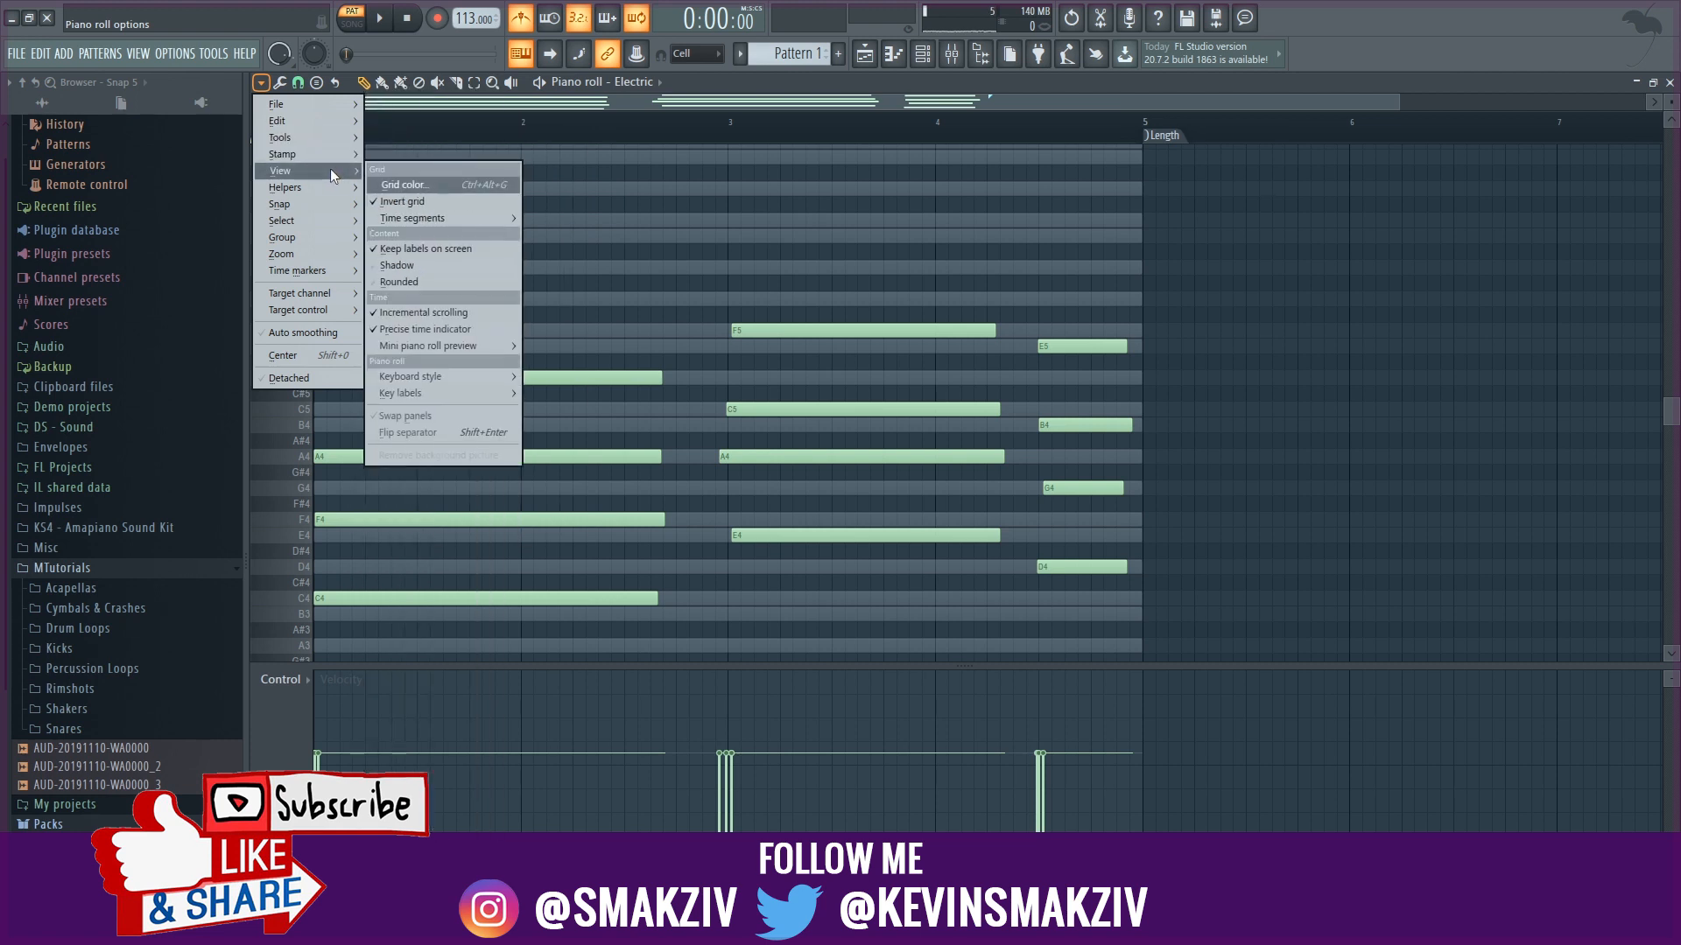
mouse_move(334, 187)
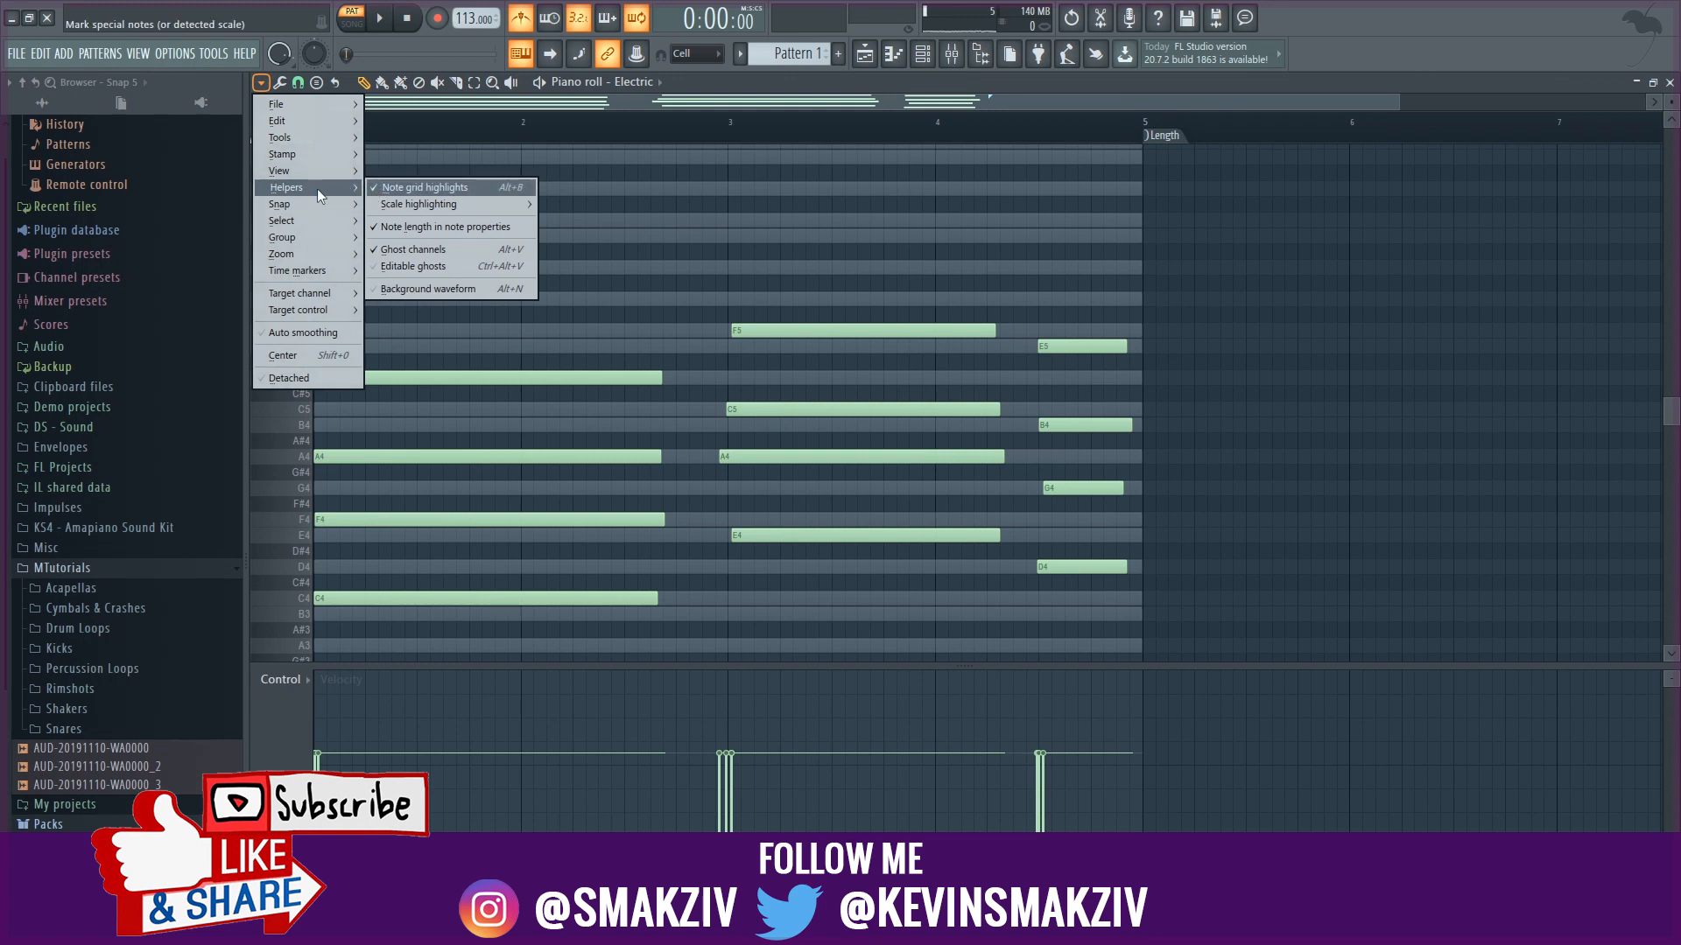
click(406, 249)
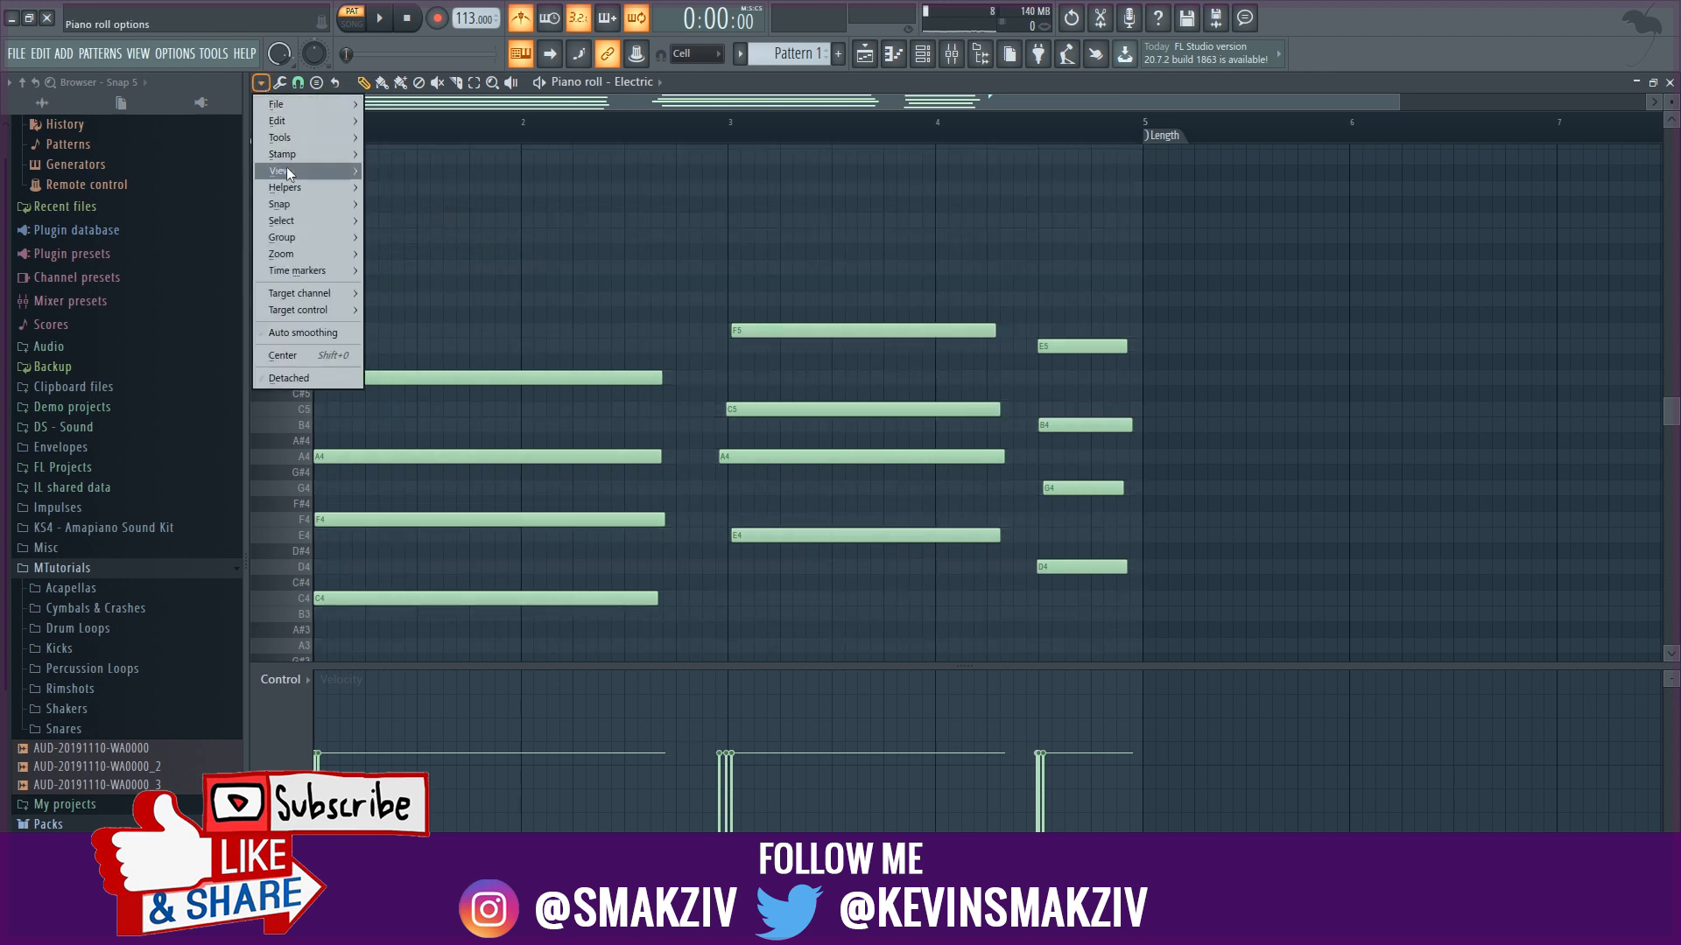
mouse_move(291, 185)
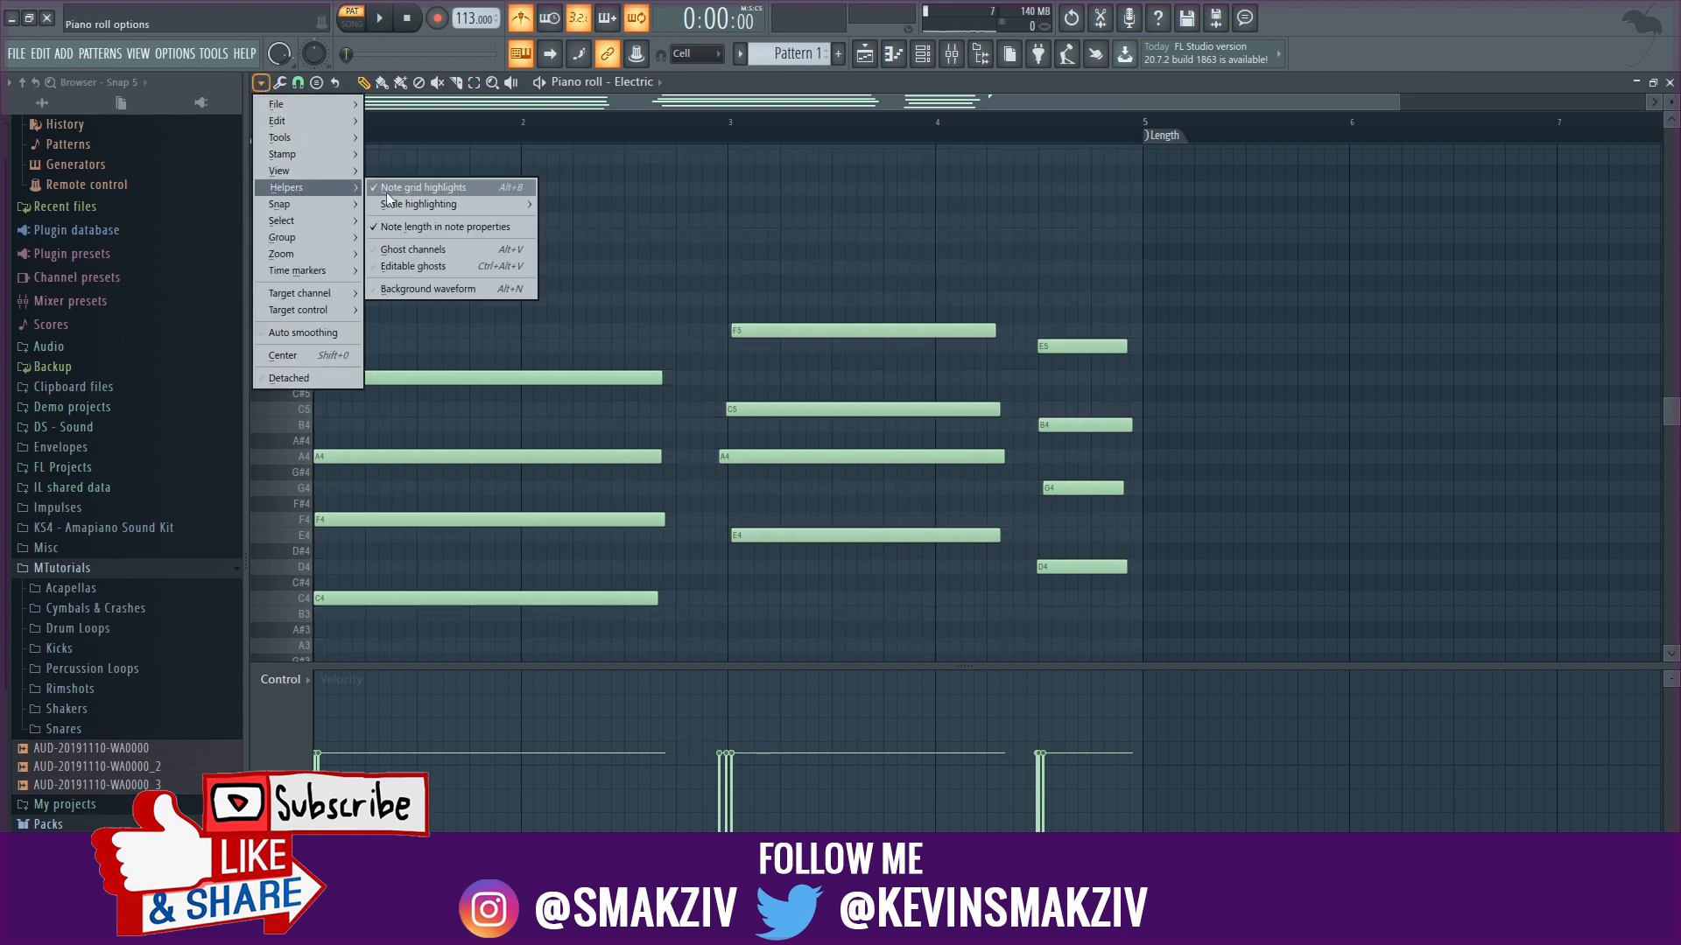
click(446, 245)
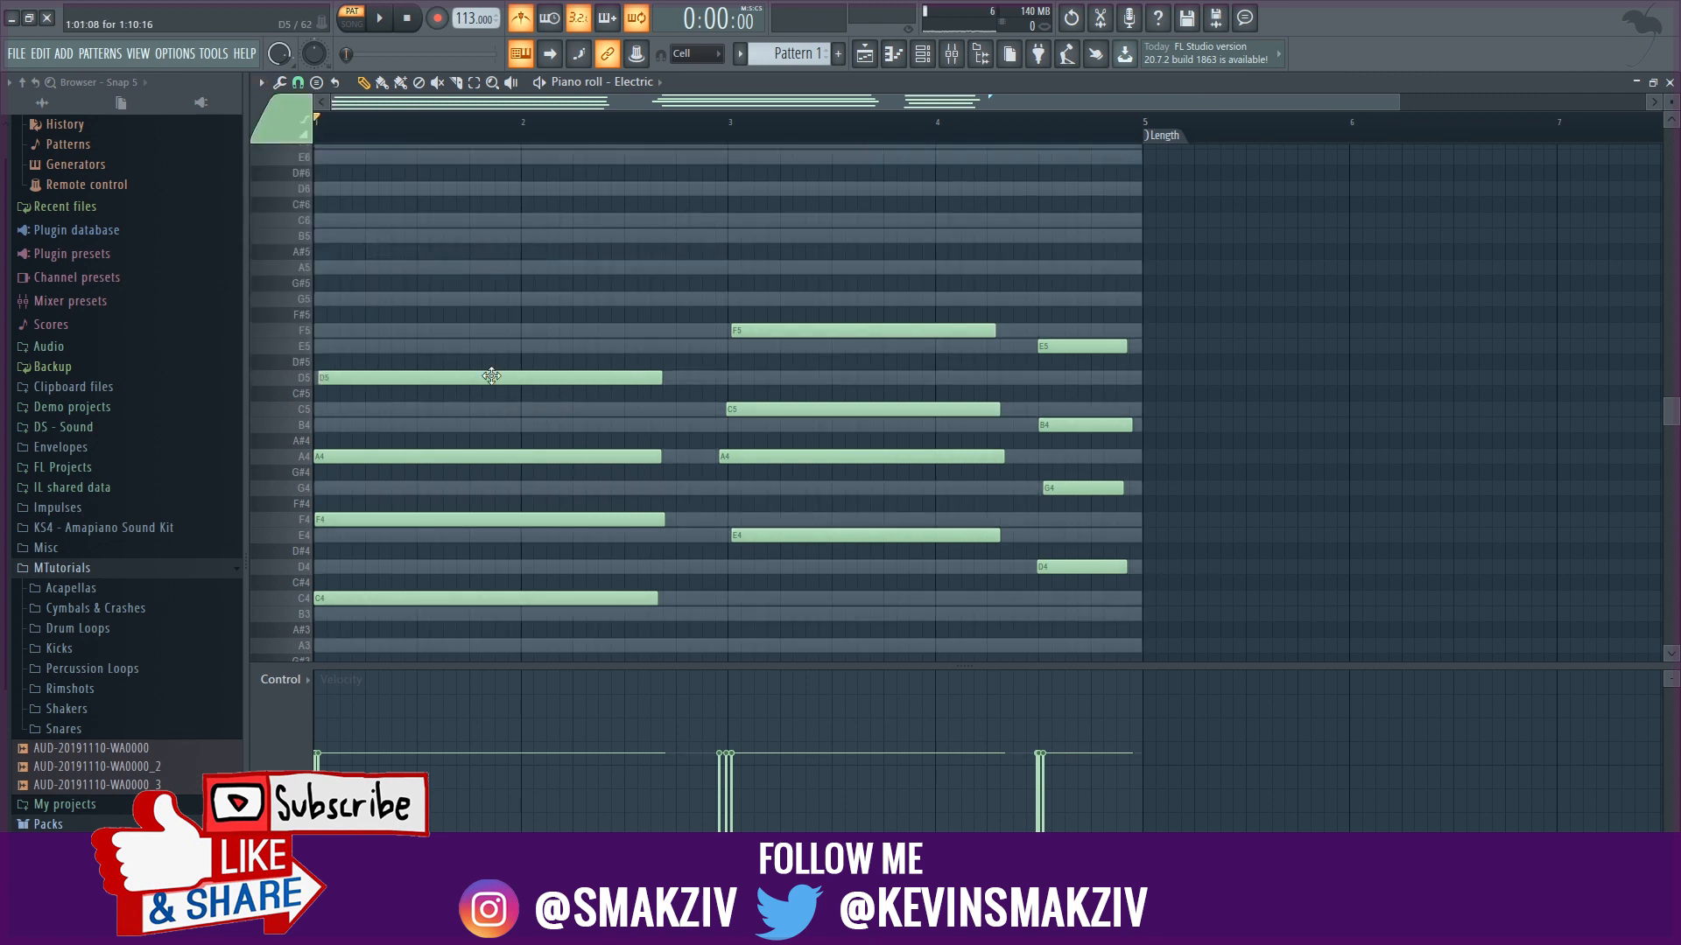
- Examine how the Electric chord notes line up with the ghosted Major scale rows across the octaves
scroll(492, 376, down, 3)
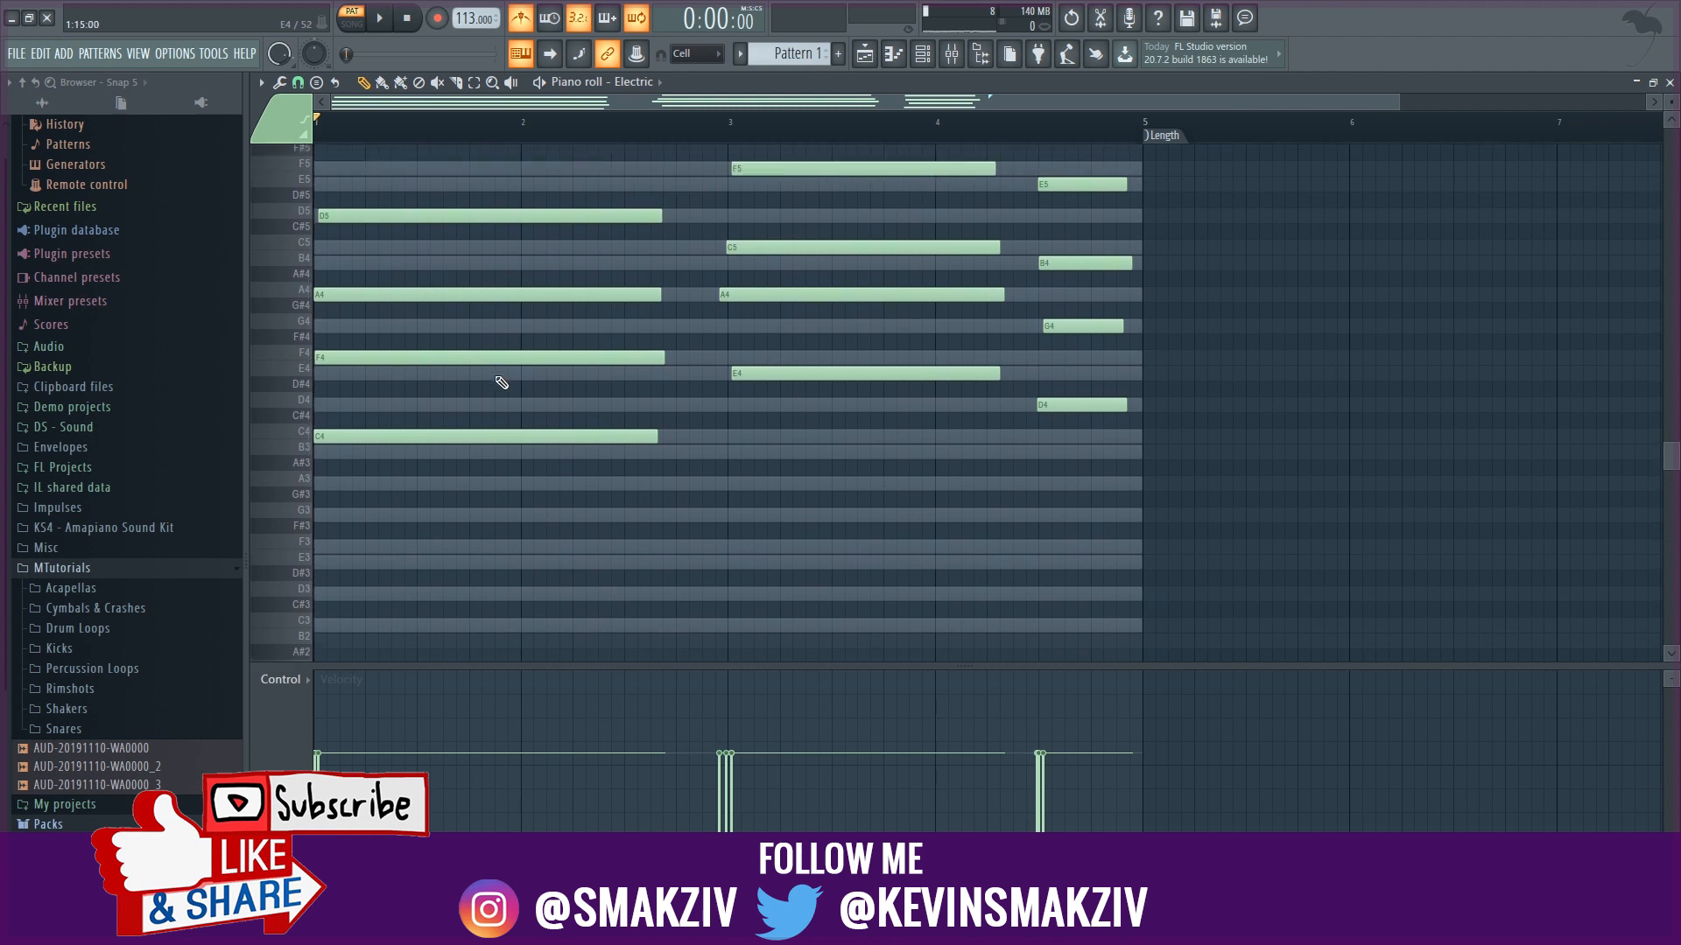
scroll(591, 249, up, 3)
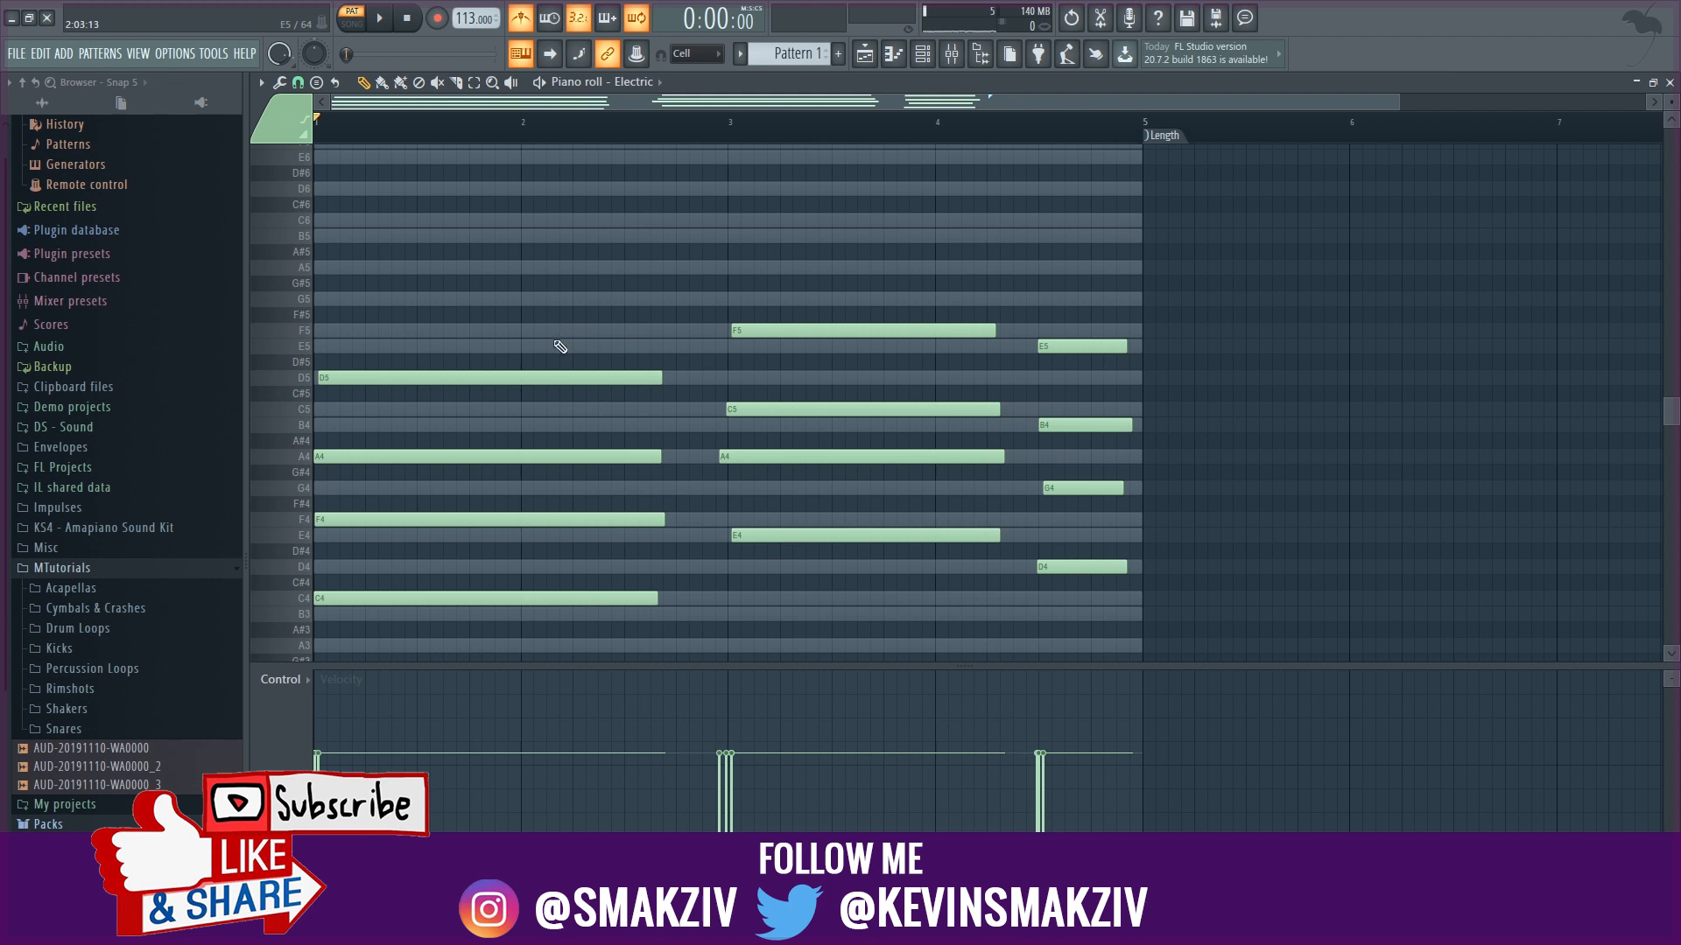
scroll(560, 347, down, 4)
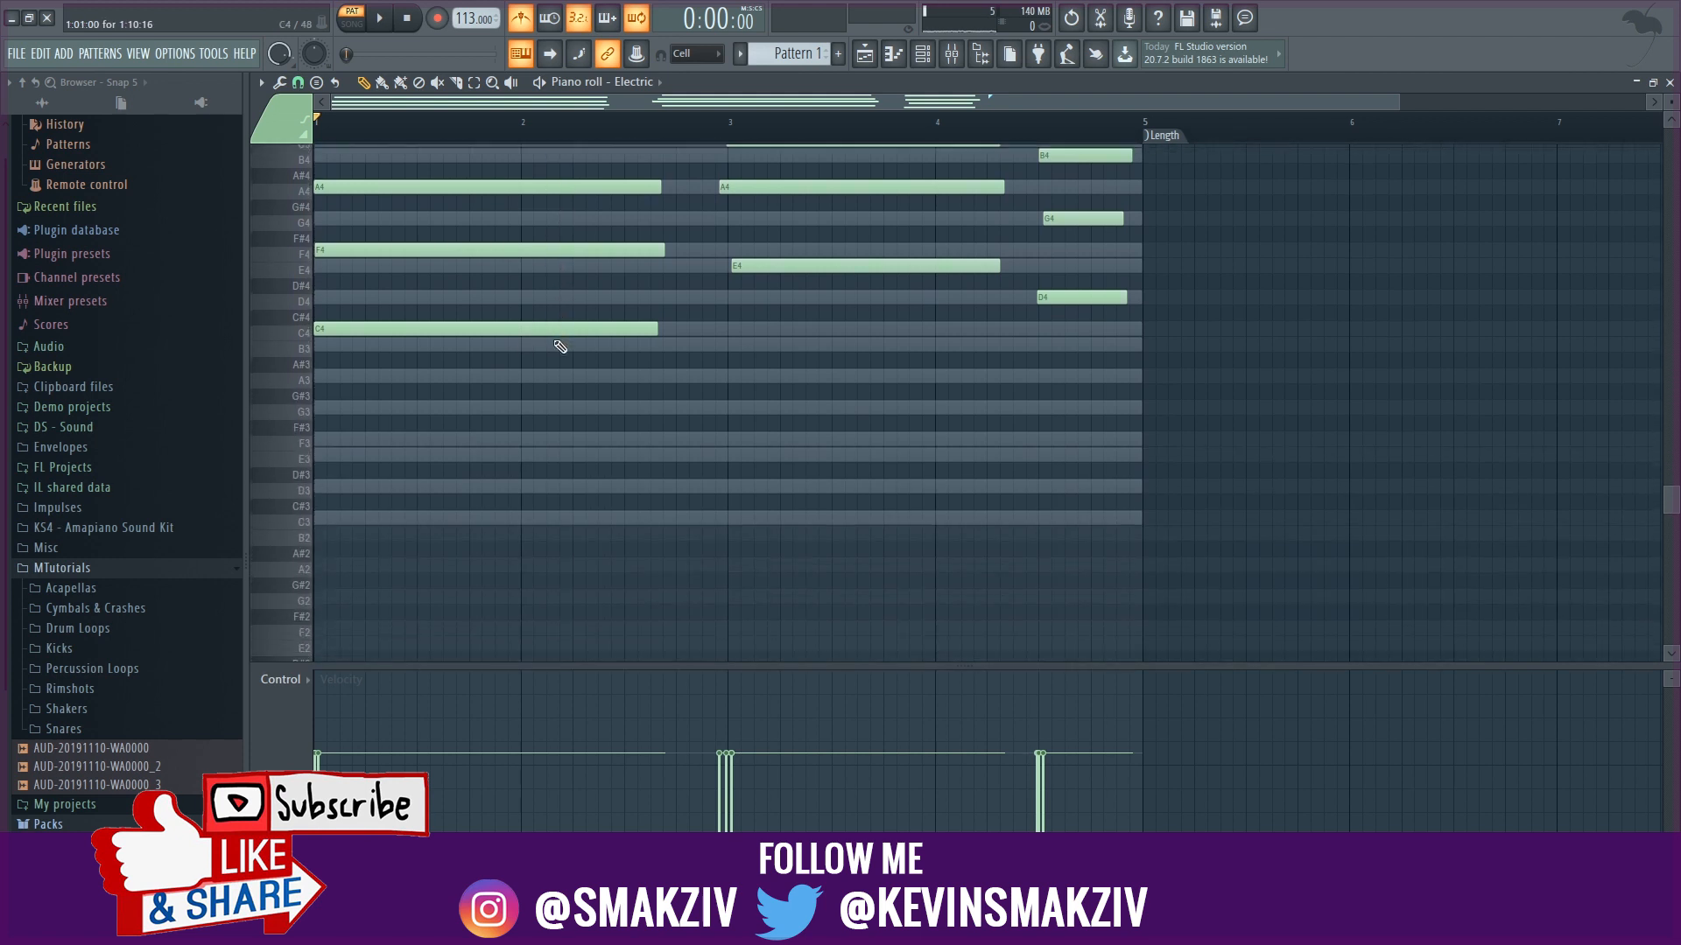
scroll(560, 341, up, 4)
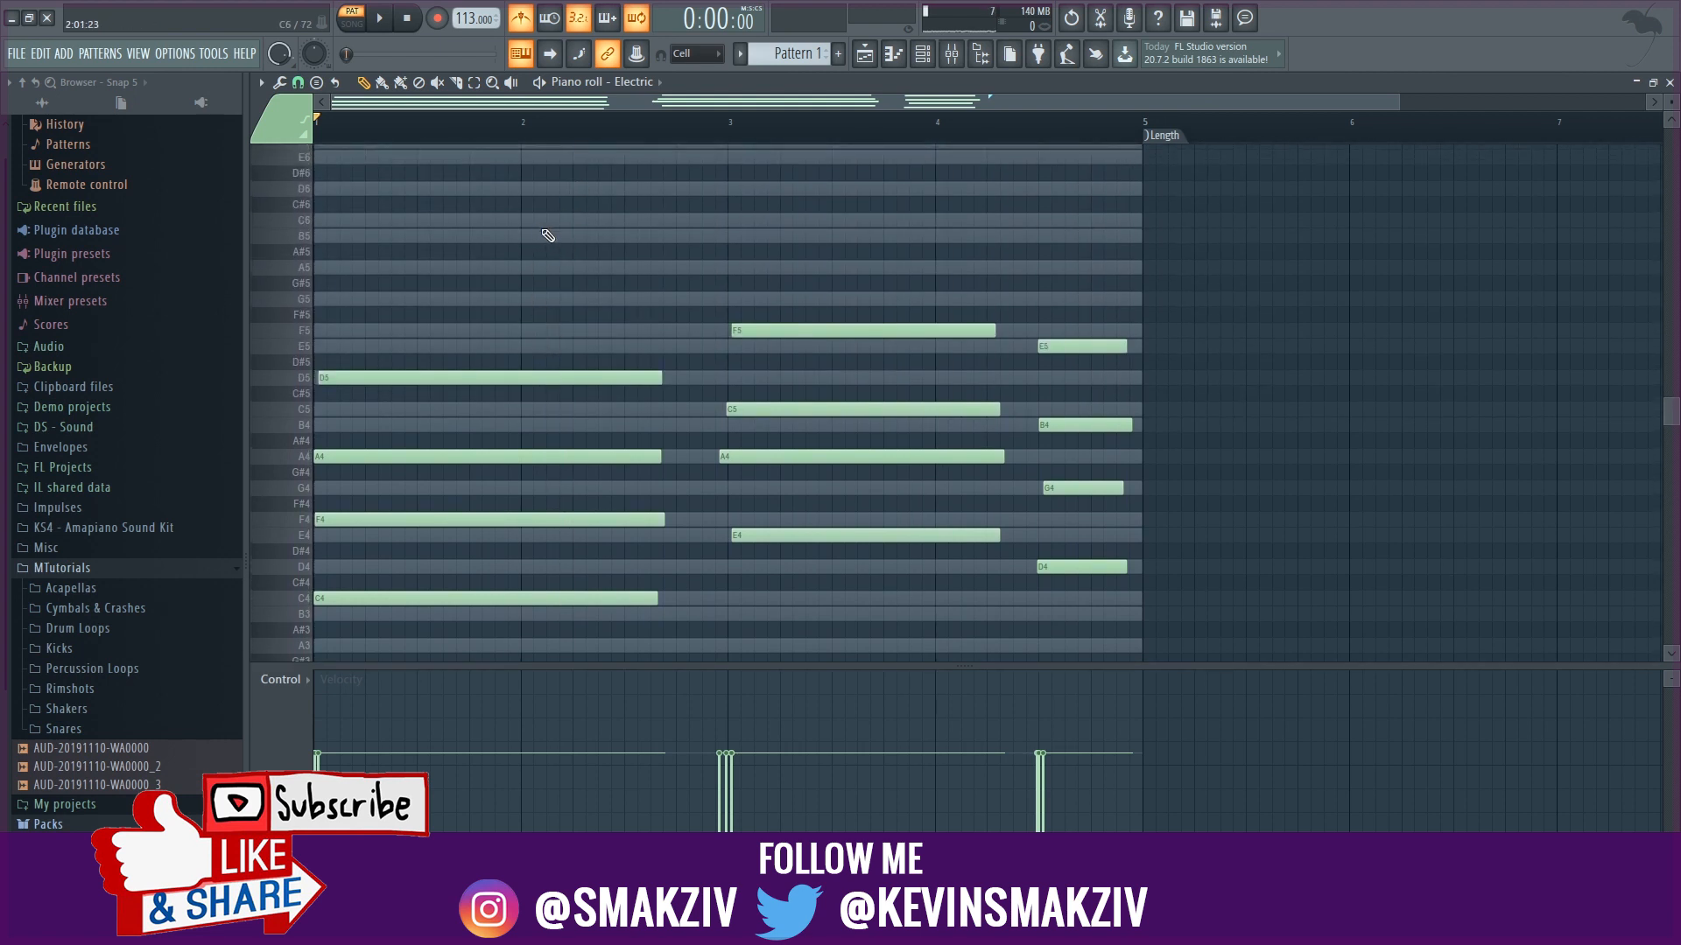
scroll(551, 218, up, 2)
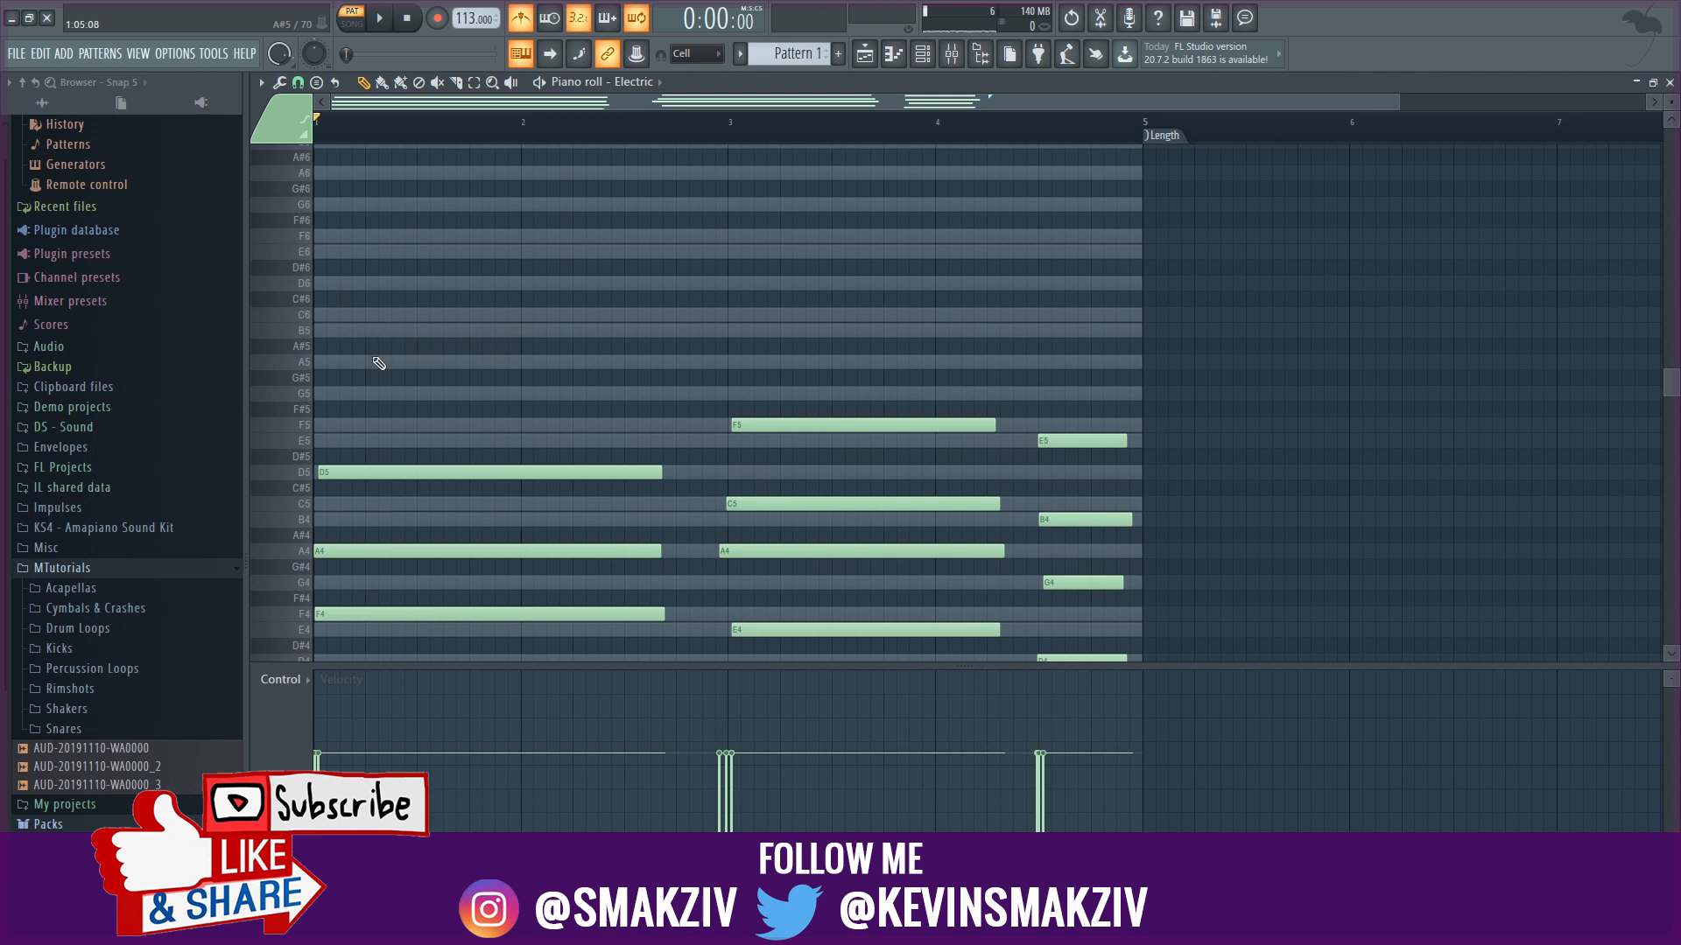
scroll(420, 554, down, 4)
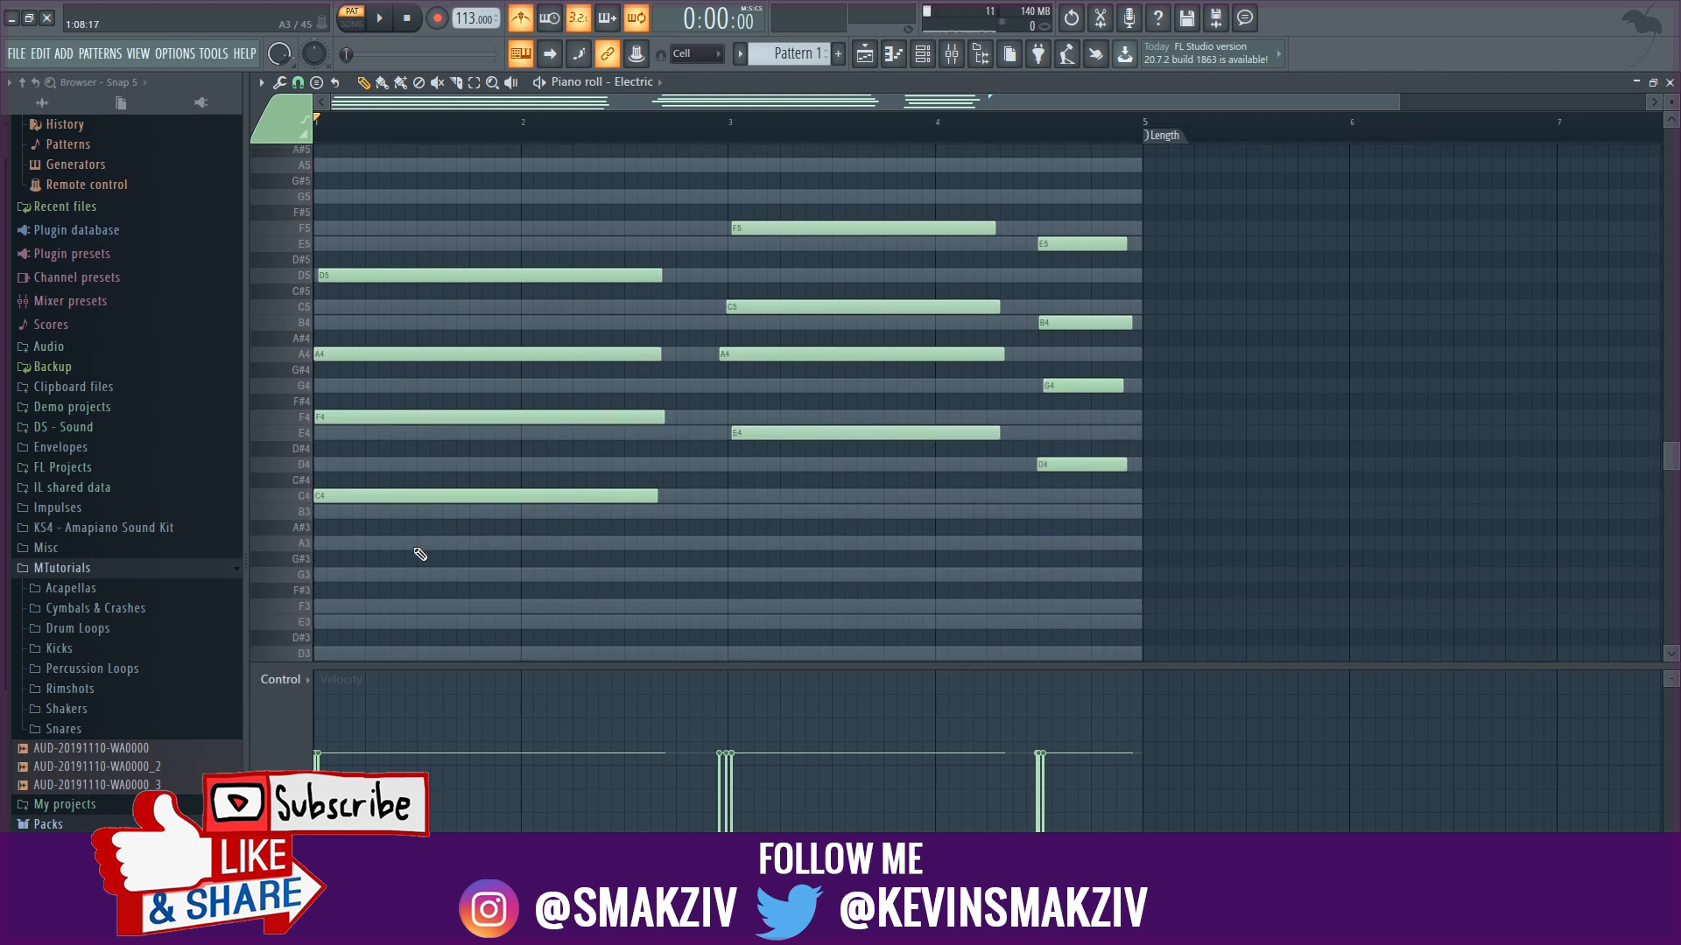
scroll(417, 243, up, 3)
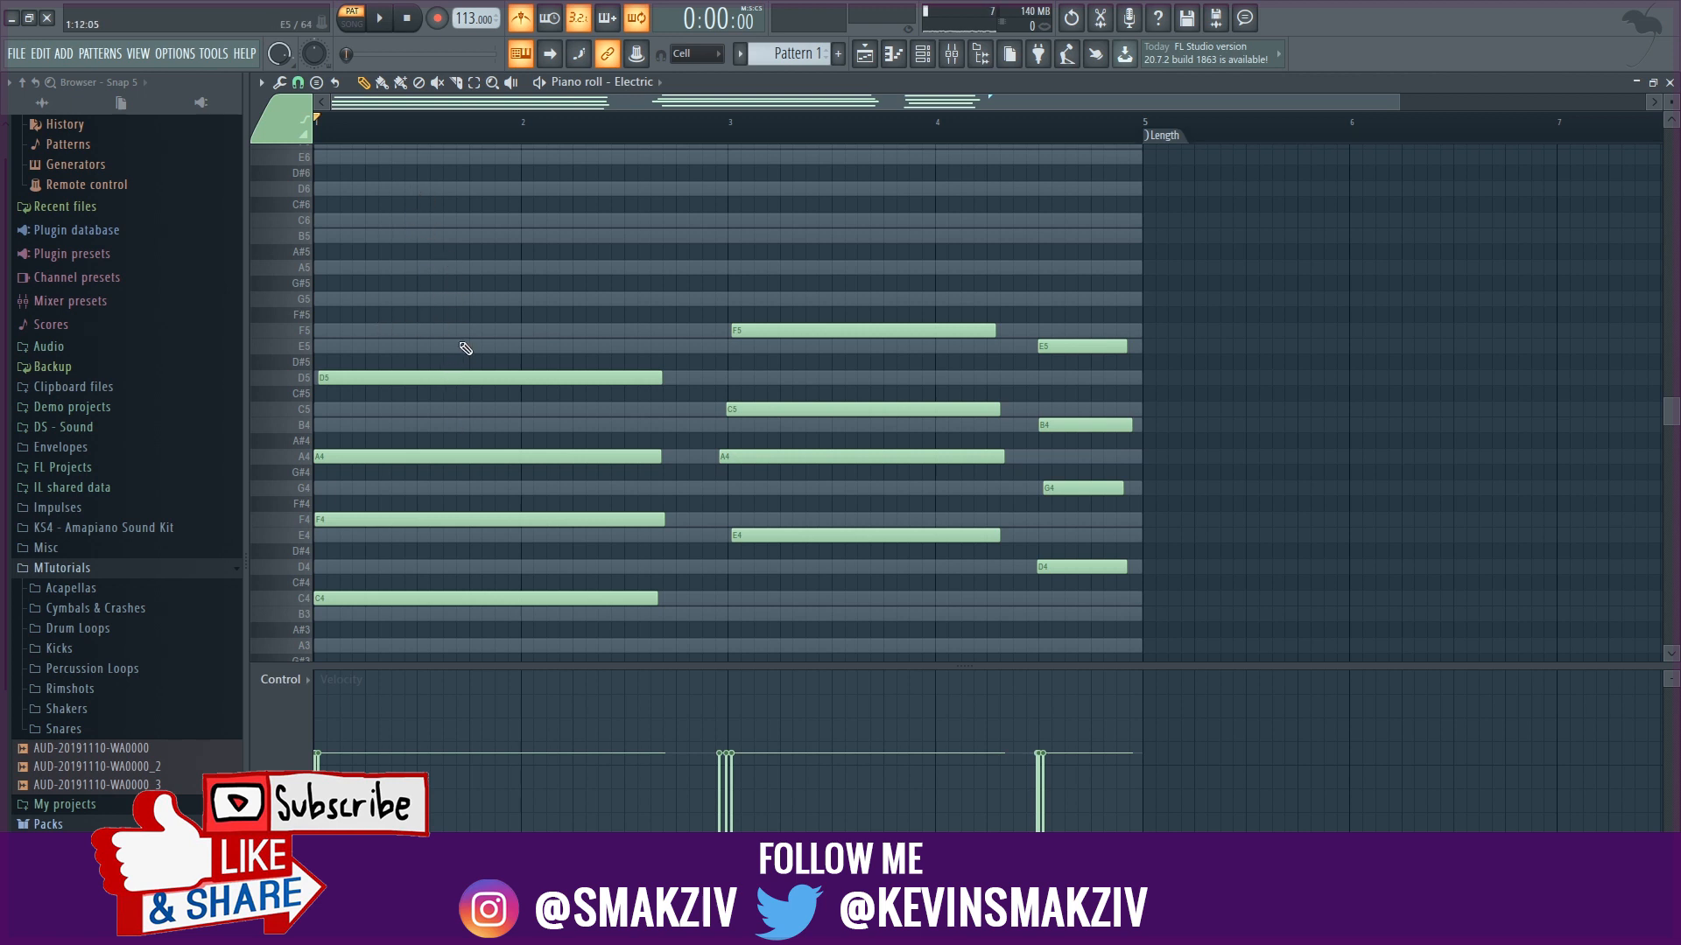
scroll(627, 262, down, 2)
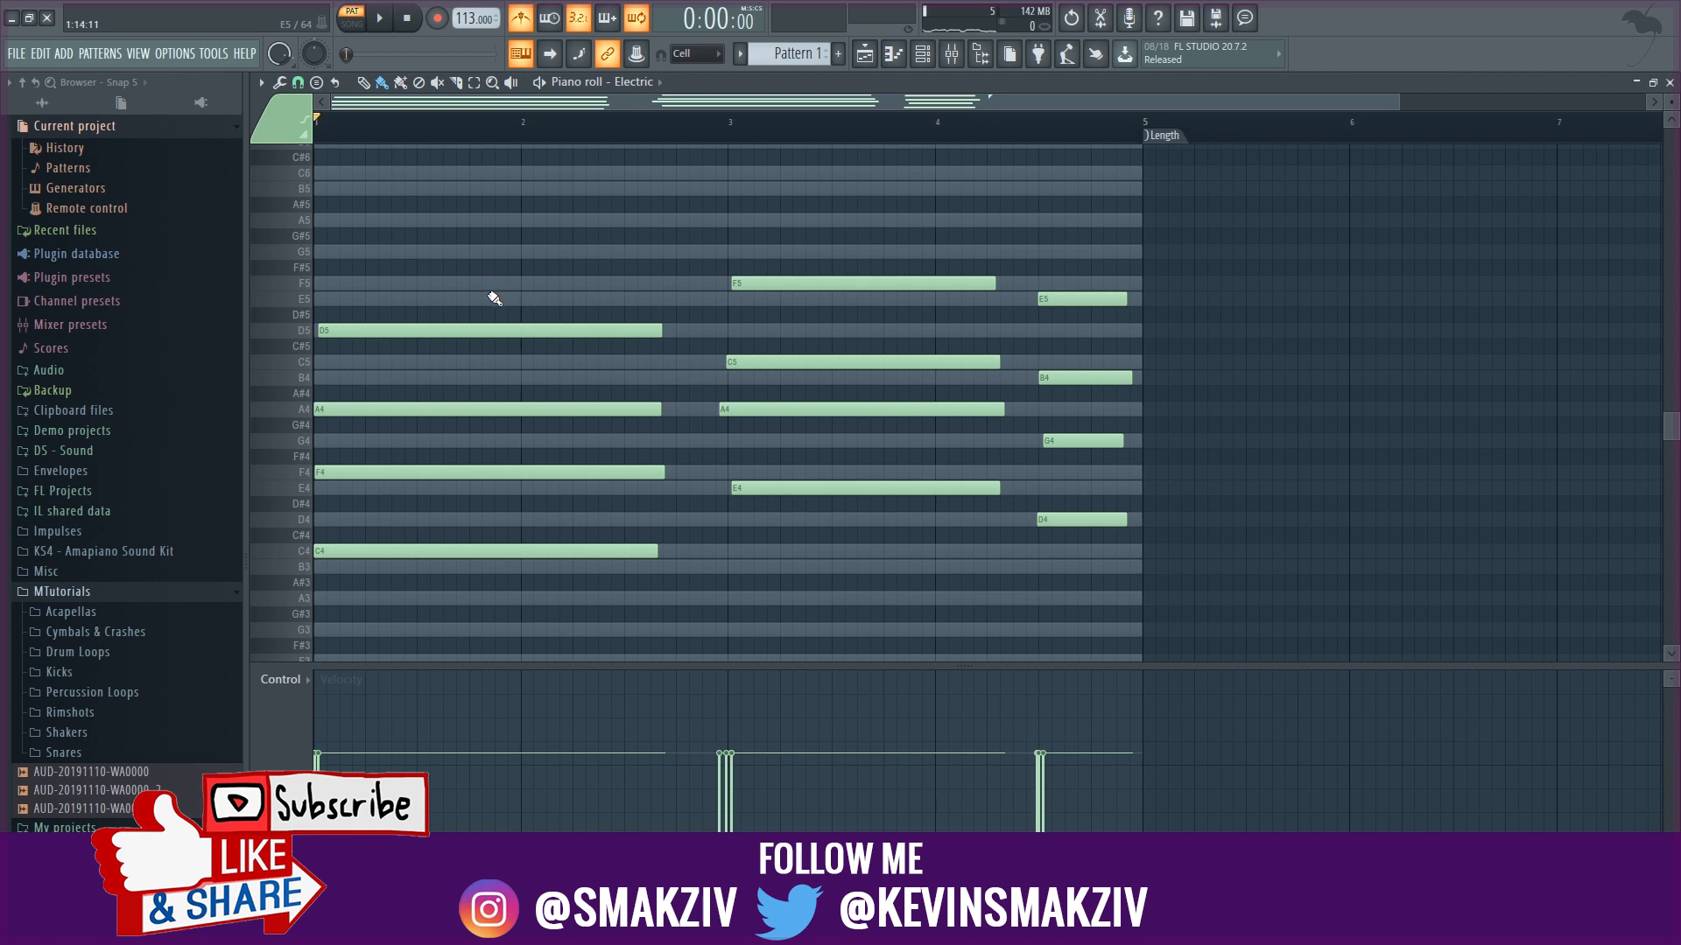
- Close the piano roll and add the Close Grand piano preset to the channel rack below the Electric channel
key(Escape)
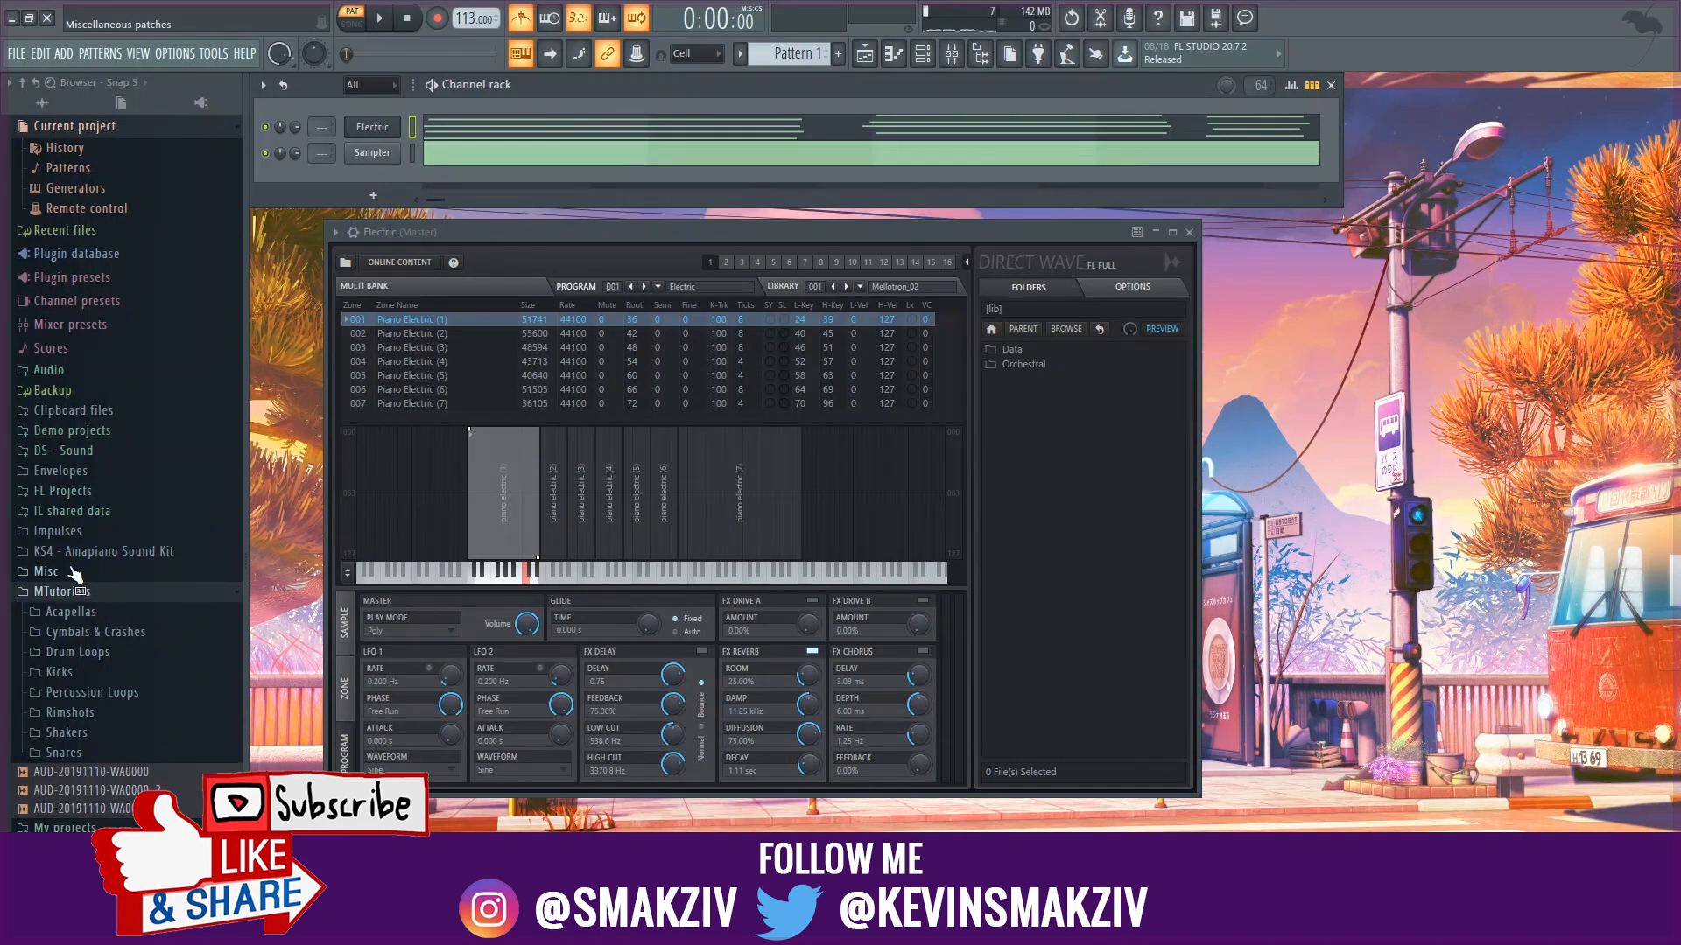
click(124, 848)
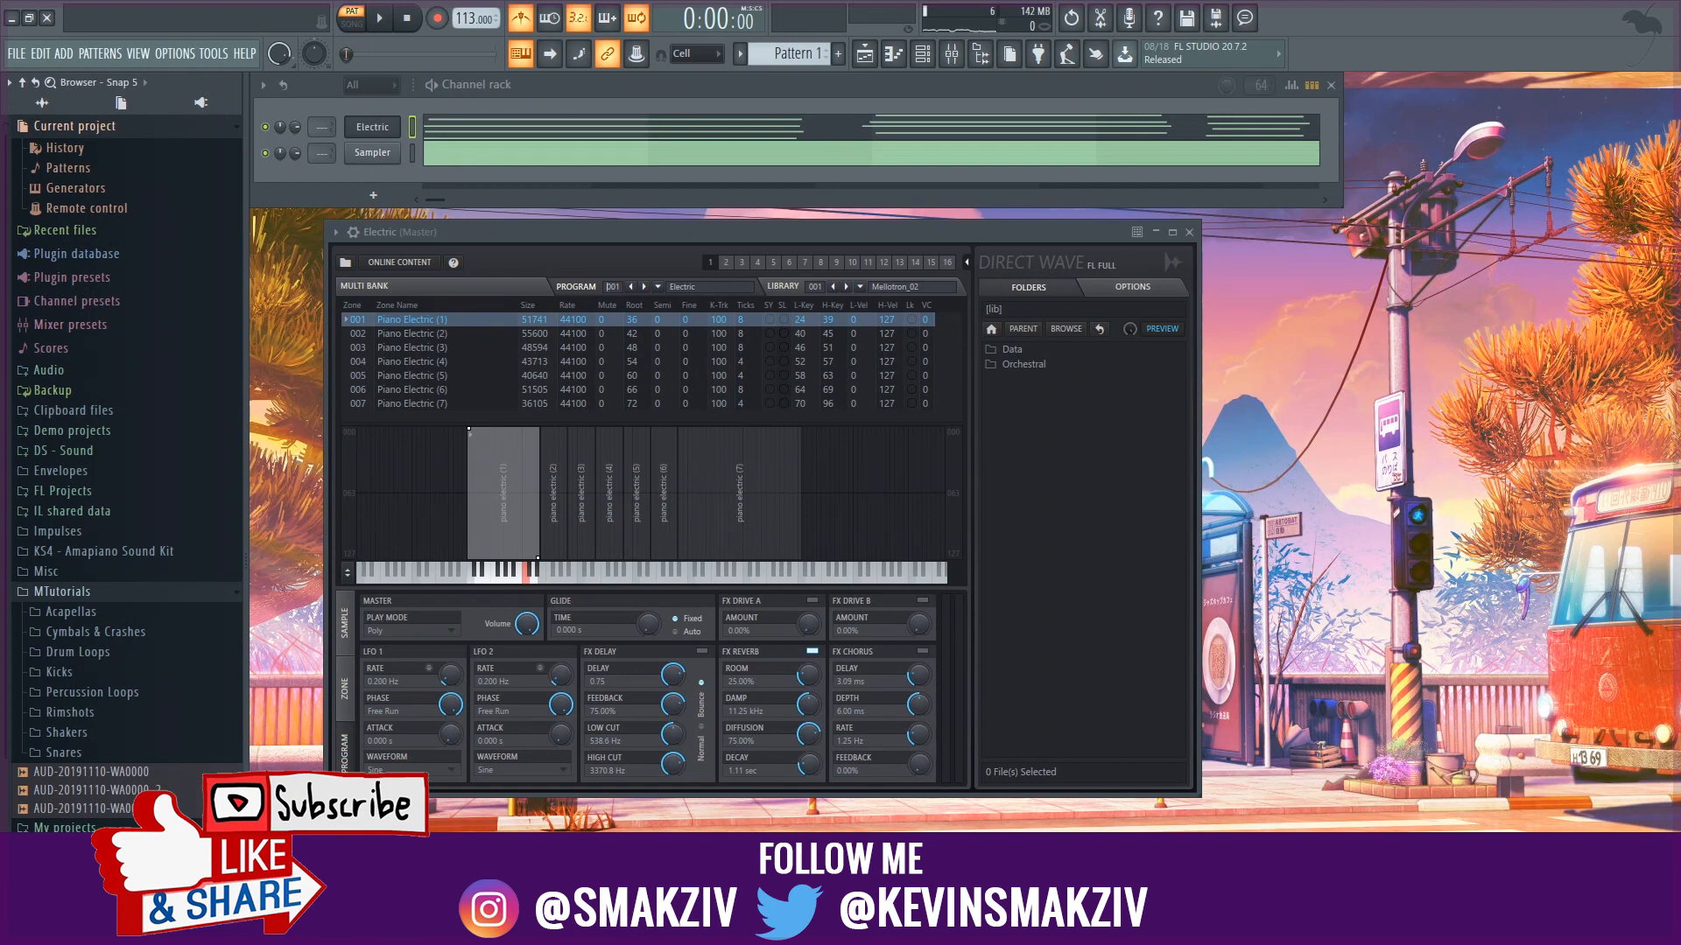
scroll(127, 473, down, 2)
drag(87, 876, 367, 138)
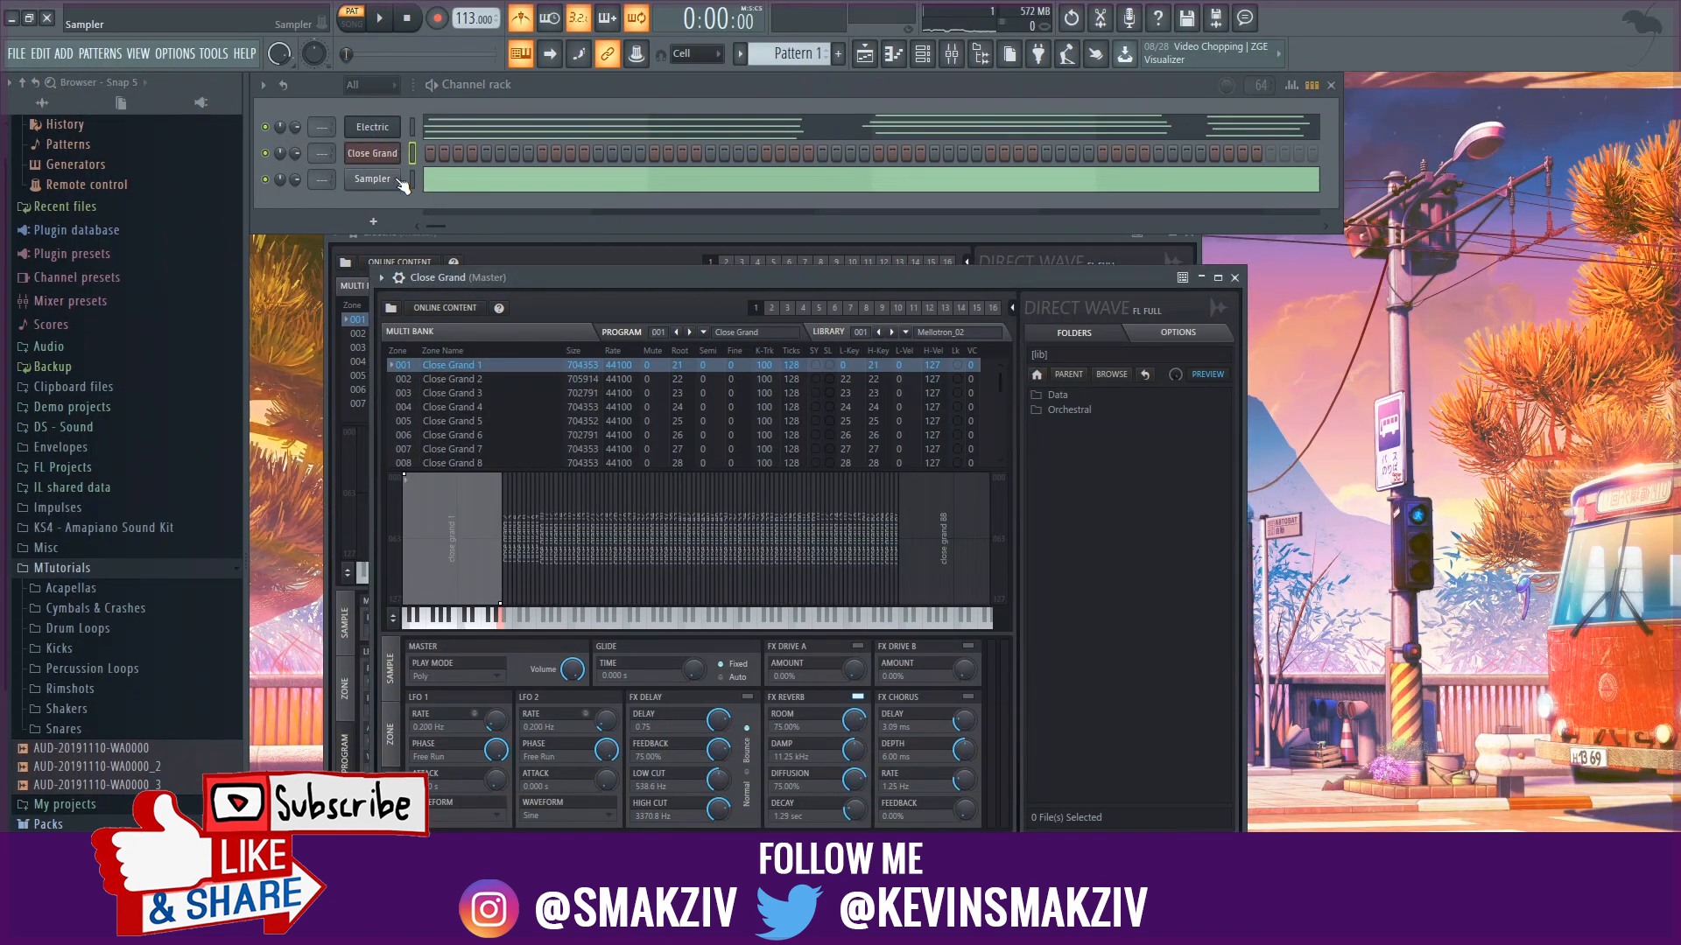
- Open the Close Grand channel's piano roll and play the existing chord progression through
right_click(394, 156)
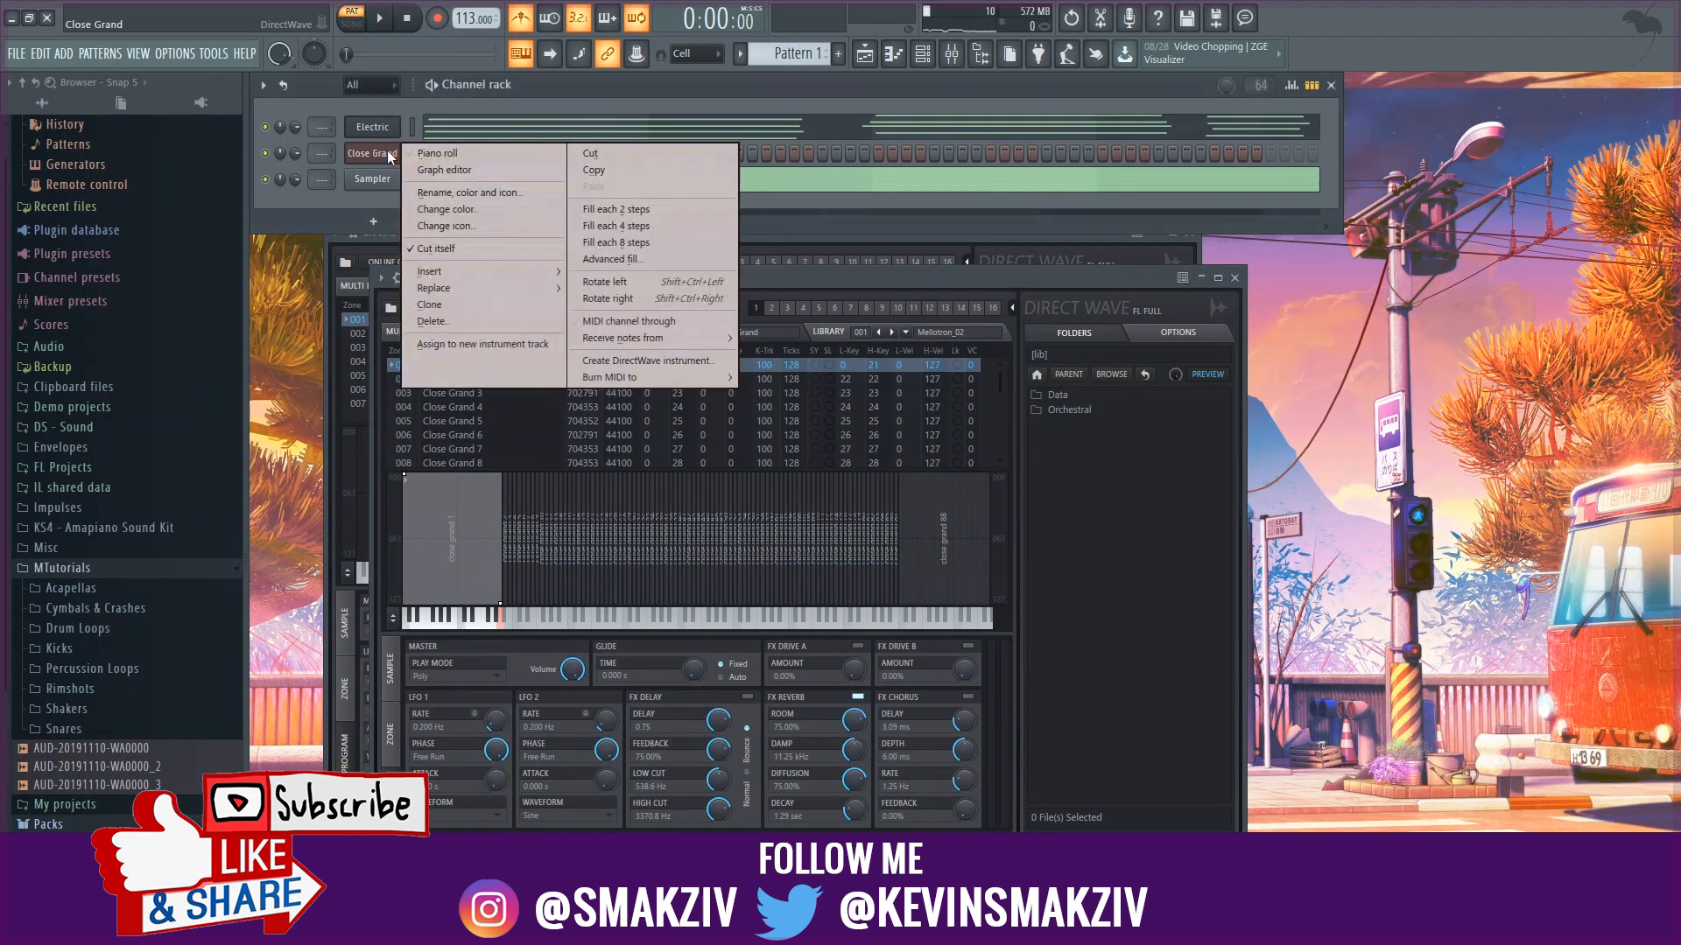
click(421, 150)
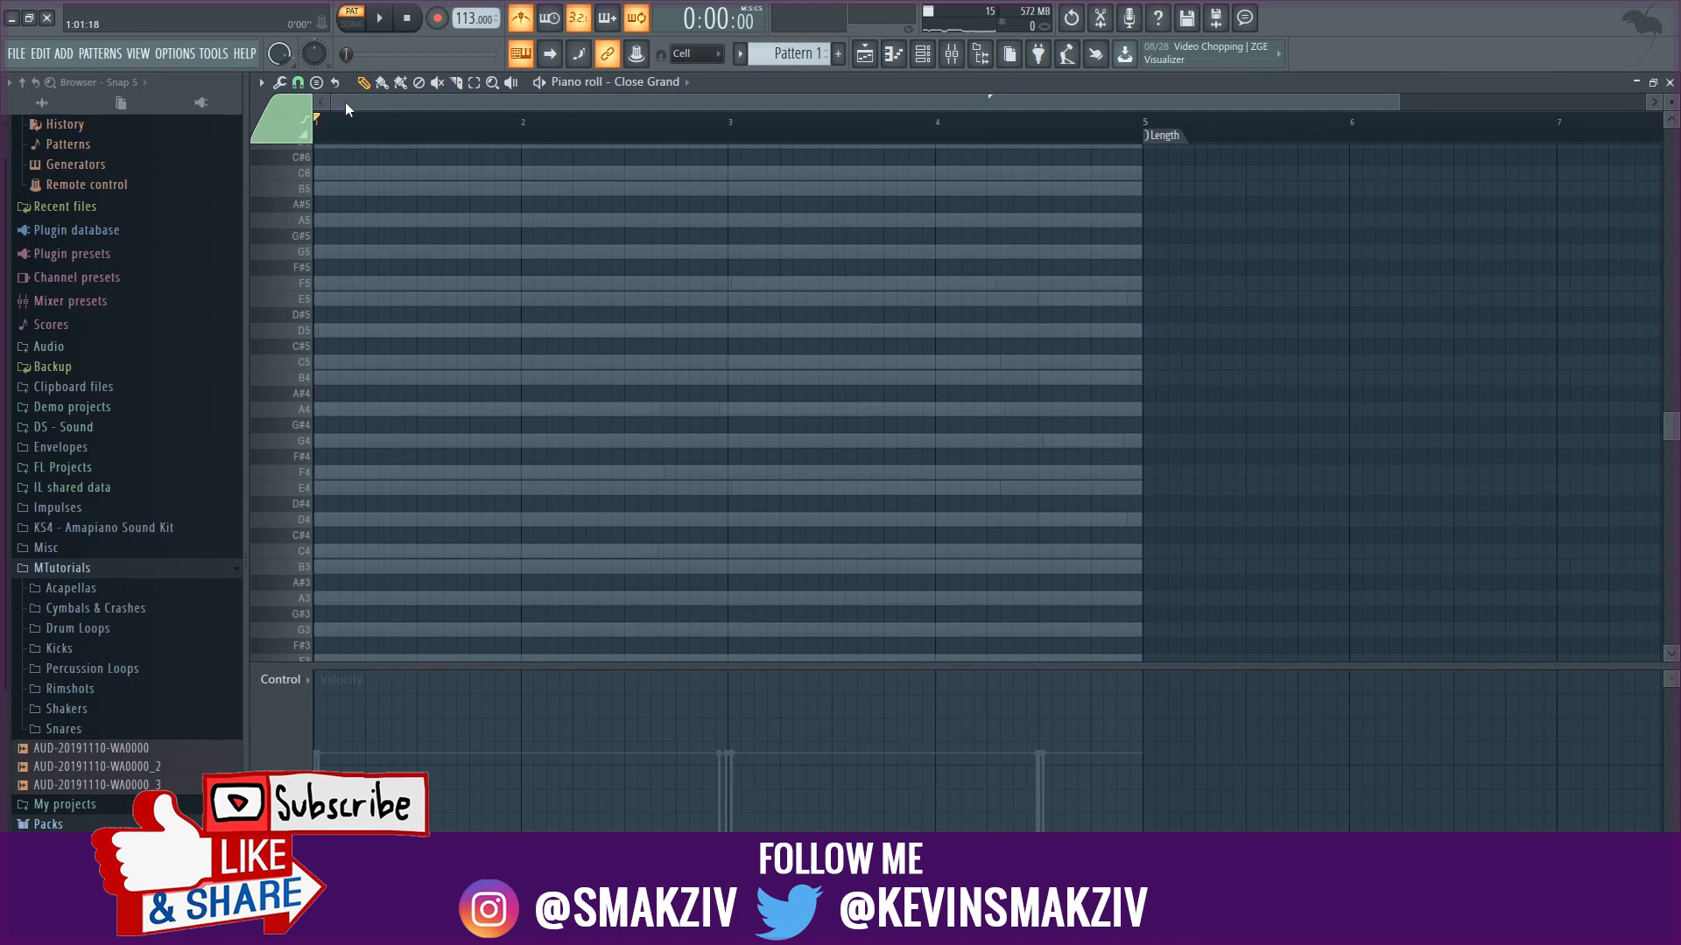
click(387, 253)
drag(725, 252, 406, 267)
right_click(396, 253)
key(space)
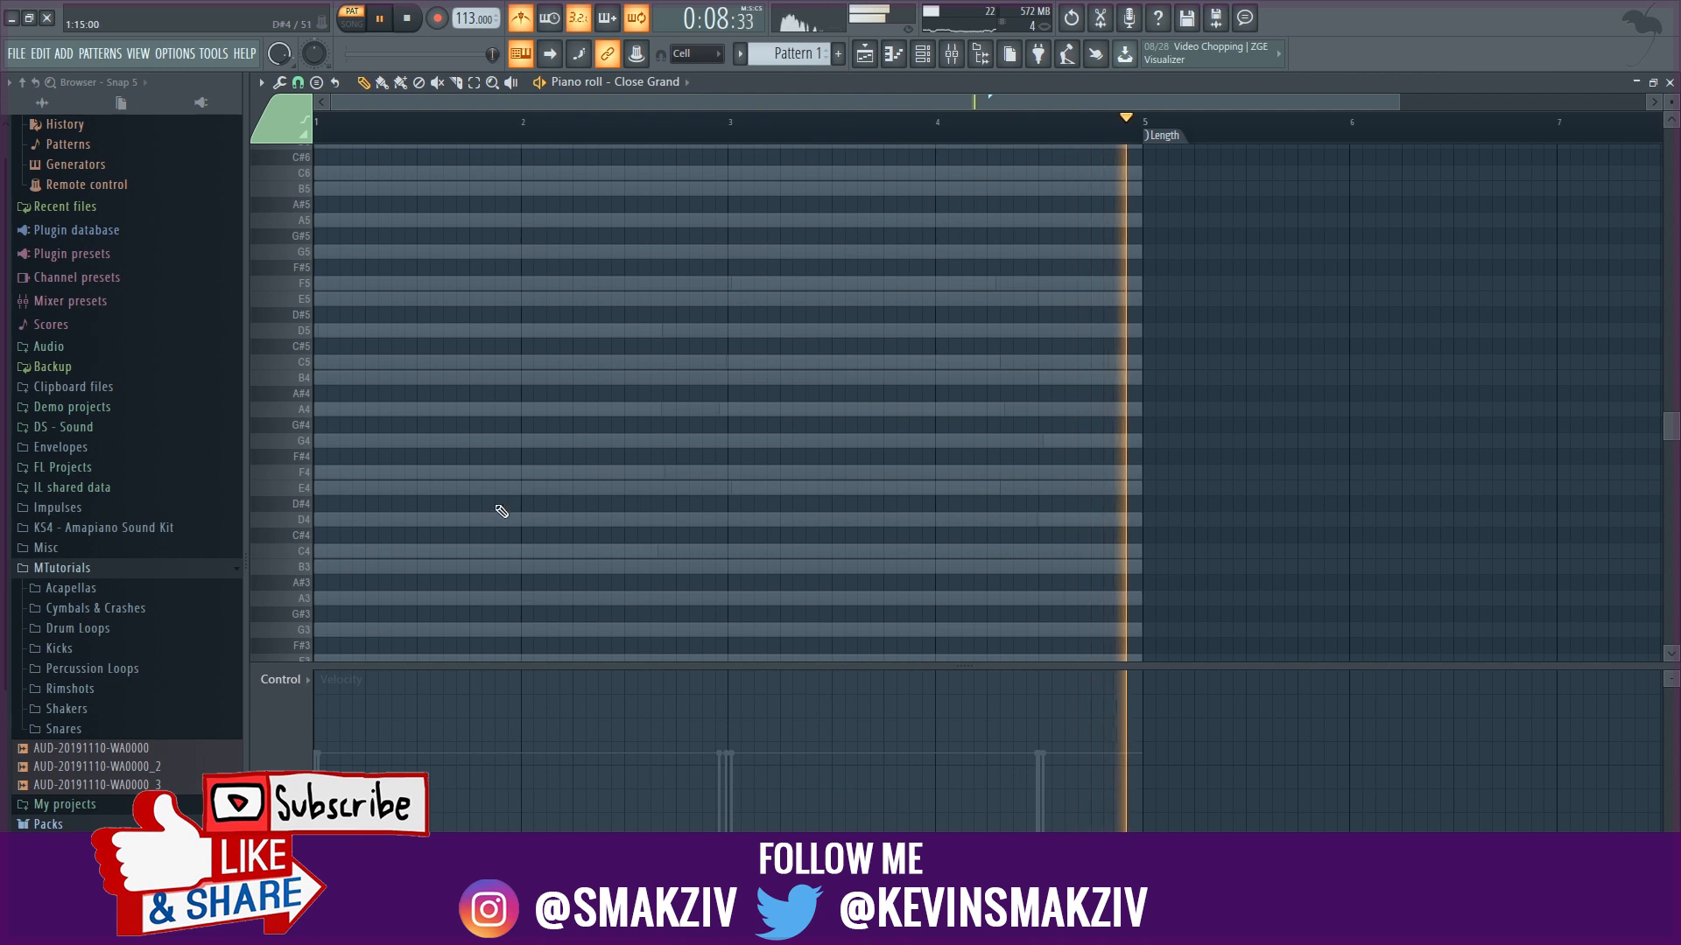
key(space)
- Try a short C4 note at 1:07:00 against the chords, move it to D4 at 1:08:00, and delete it
scroll(501, 512, down, 3)
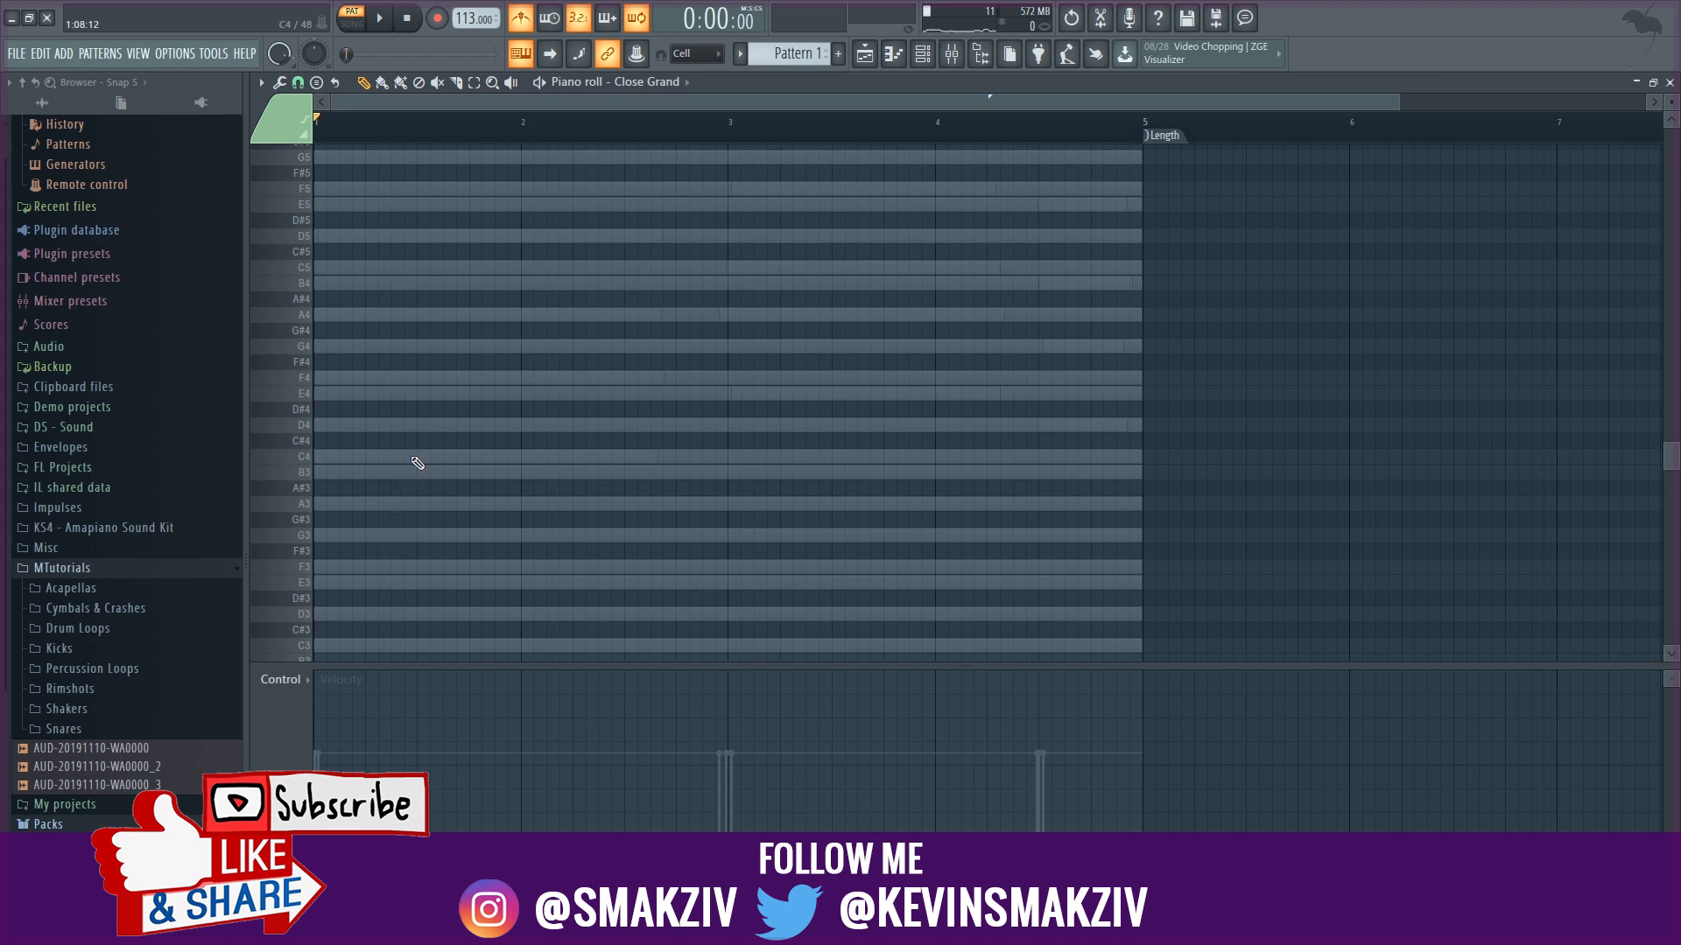
key(space)
key(space)
key(space)
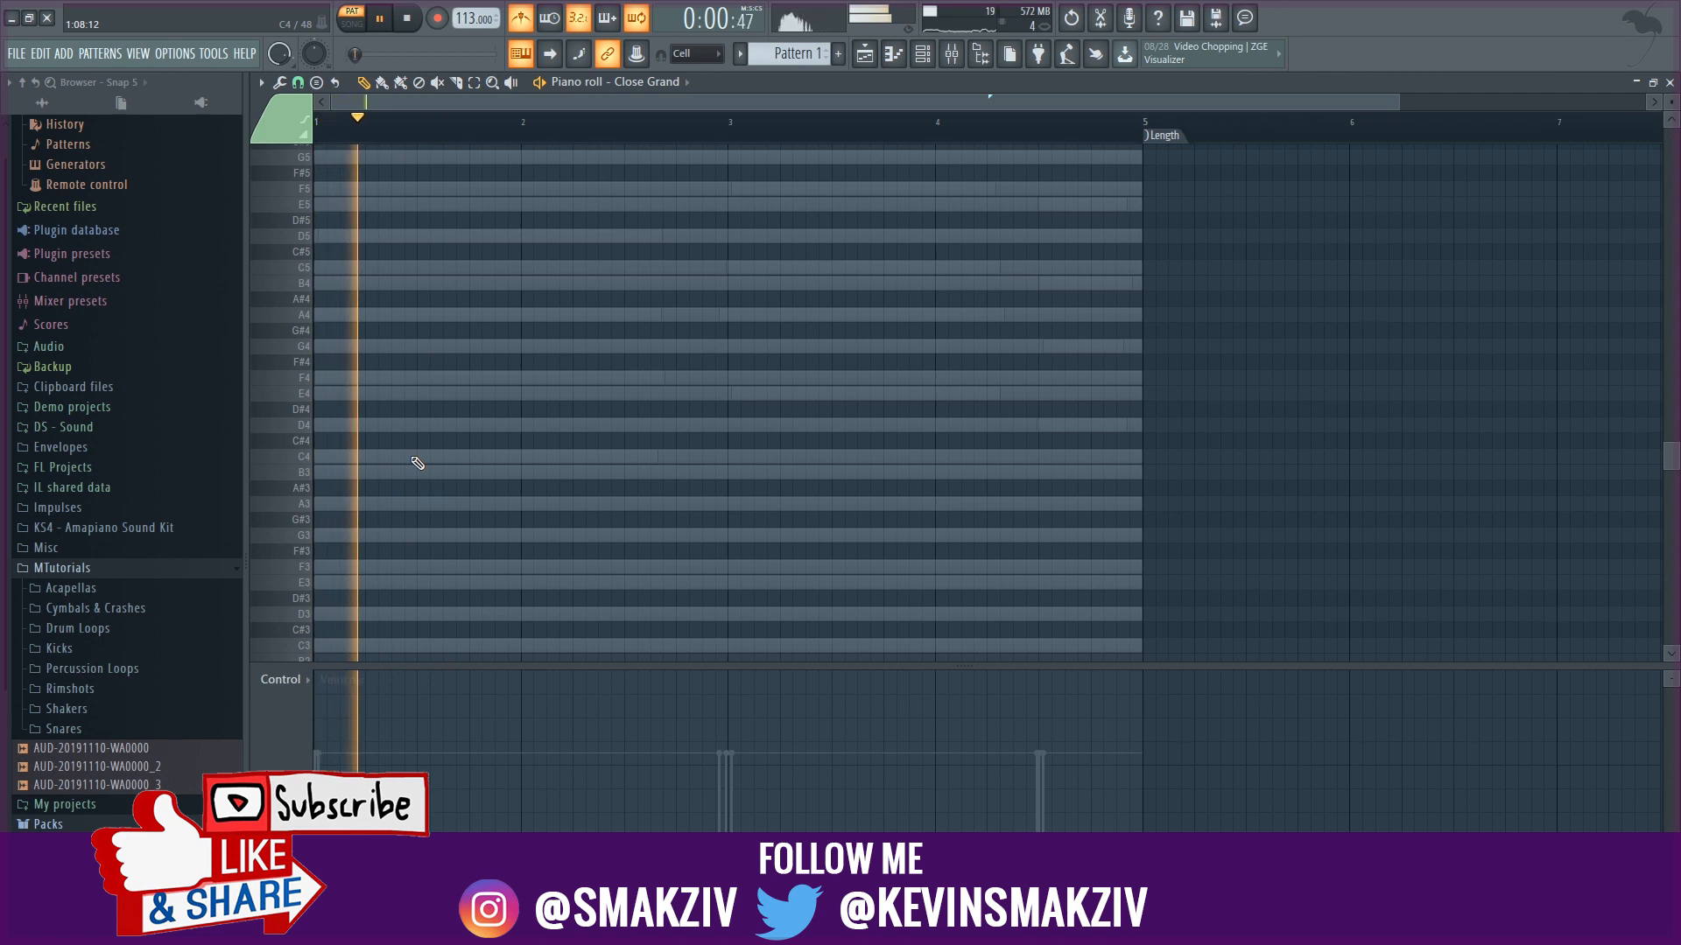
click(402, 456)
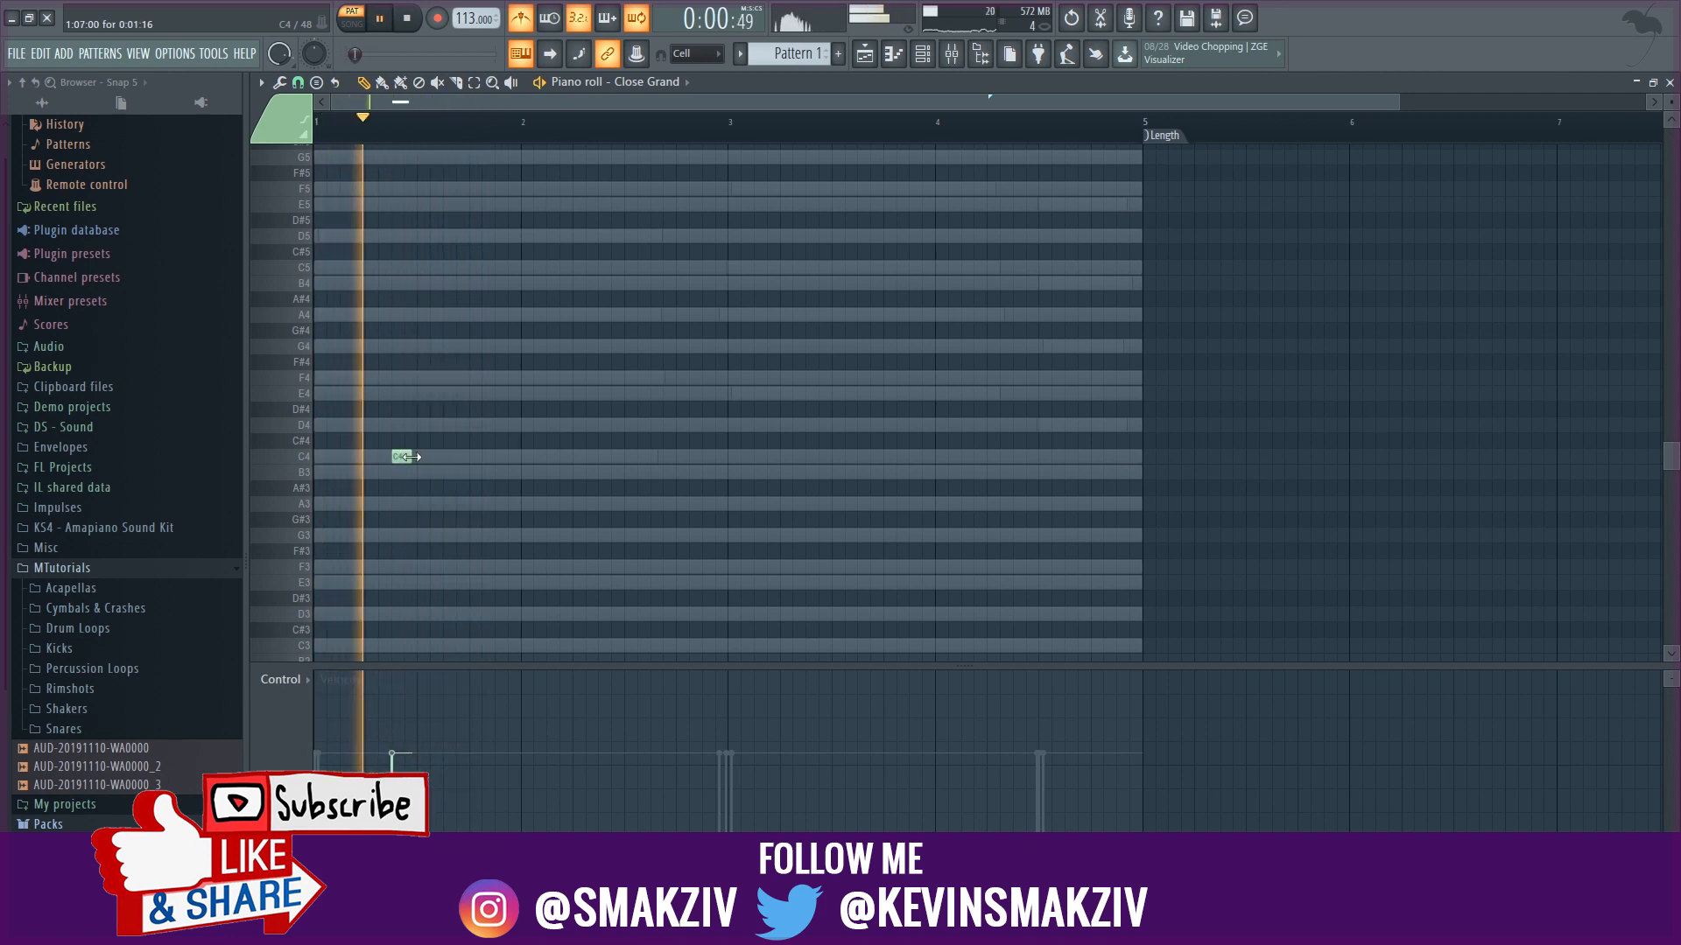
key(space)
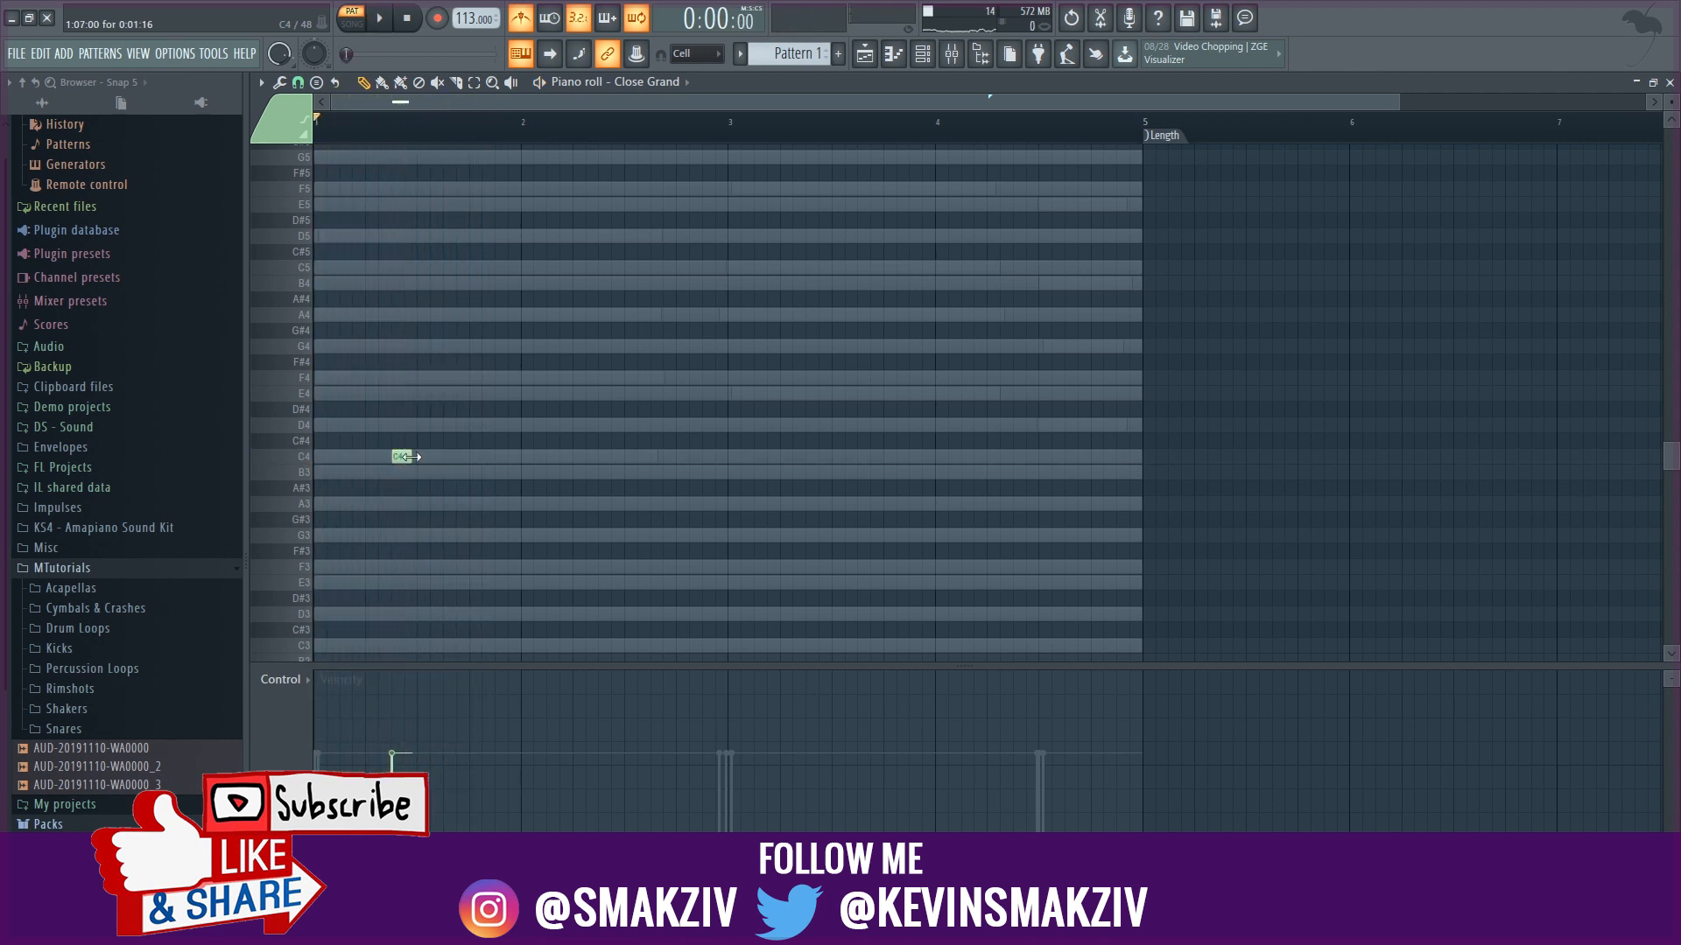
mouse_move(401, 456)
mouse_down()
mouse_move(402, 265)
mouse_move(414, 426)
mouse_up()
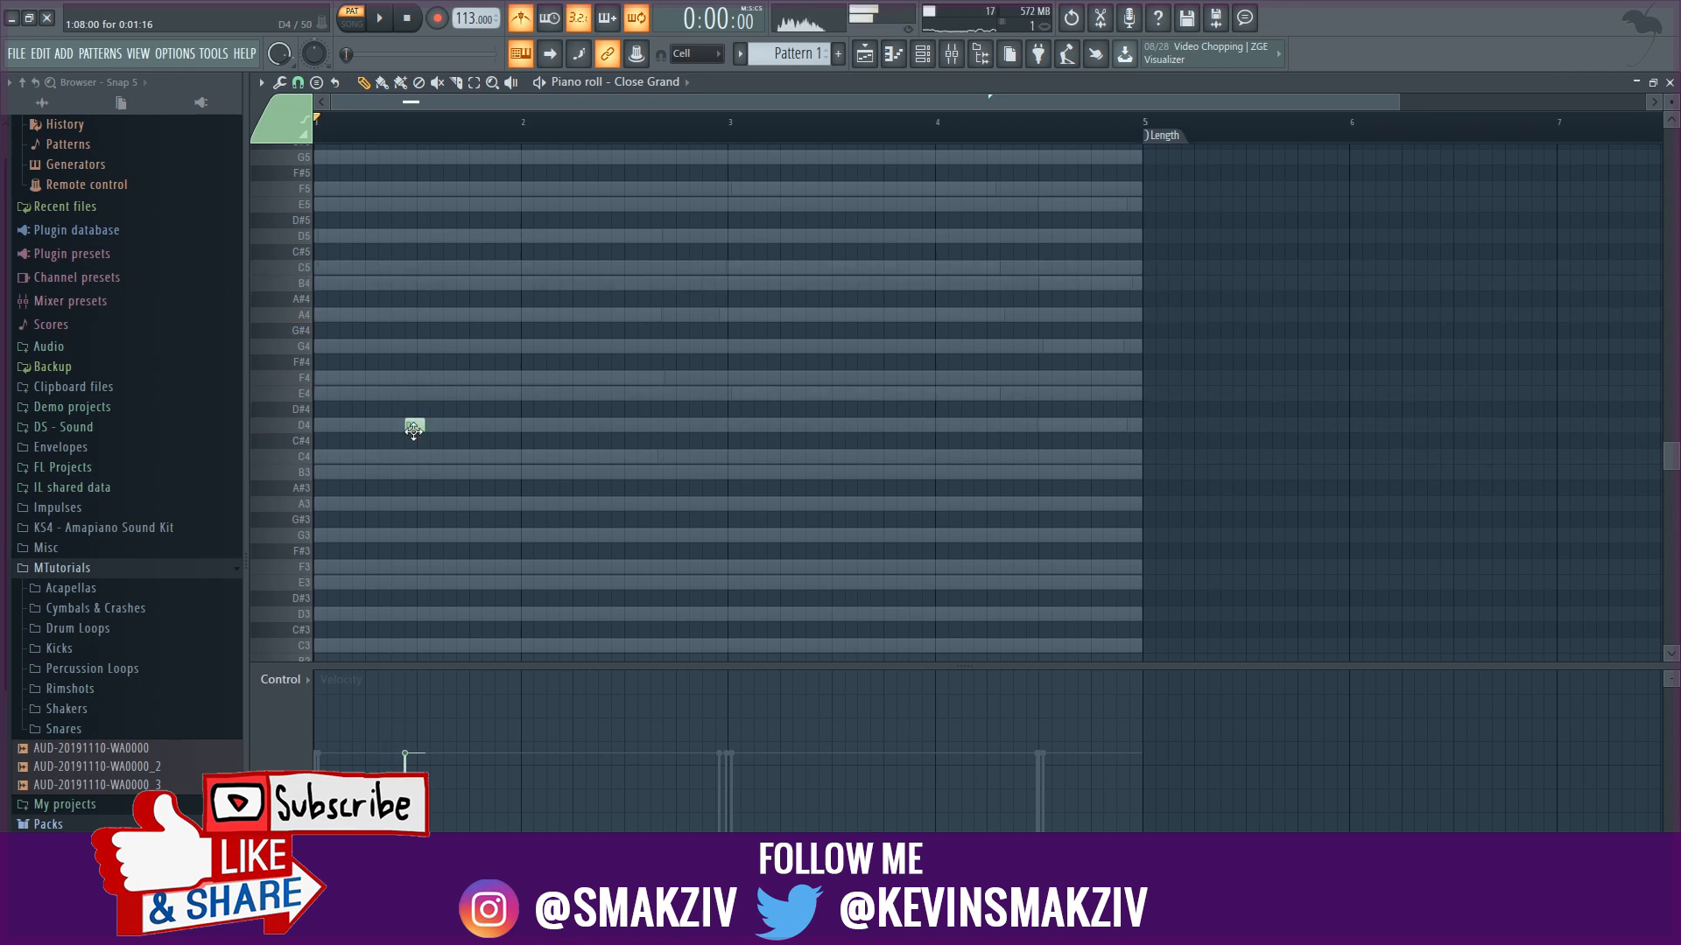
right_click(414, 427)
- Try an F6 note in bar 1, lengthen it to about the start of bar 2, delete it and close the piano roll
scroll(420, 438, up, 5)
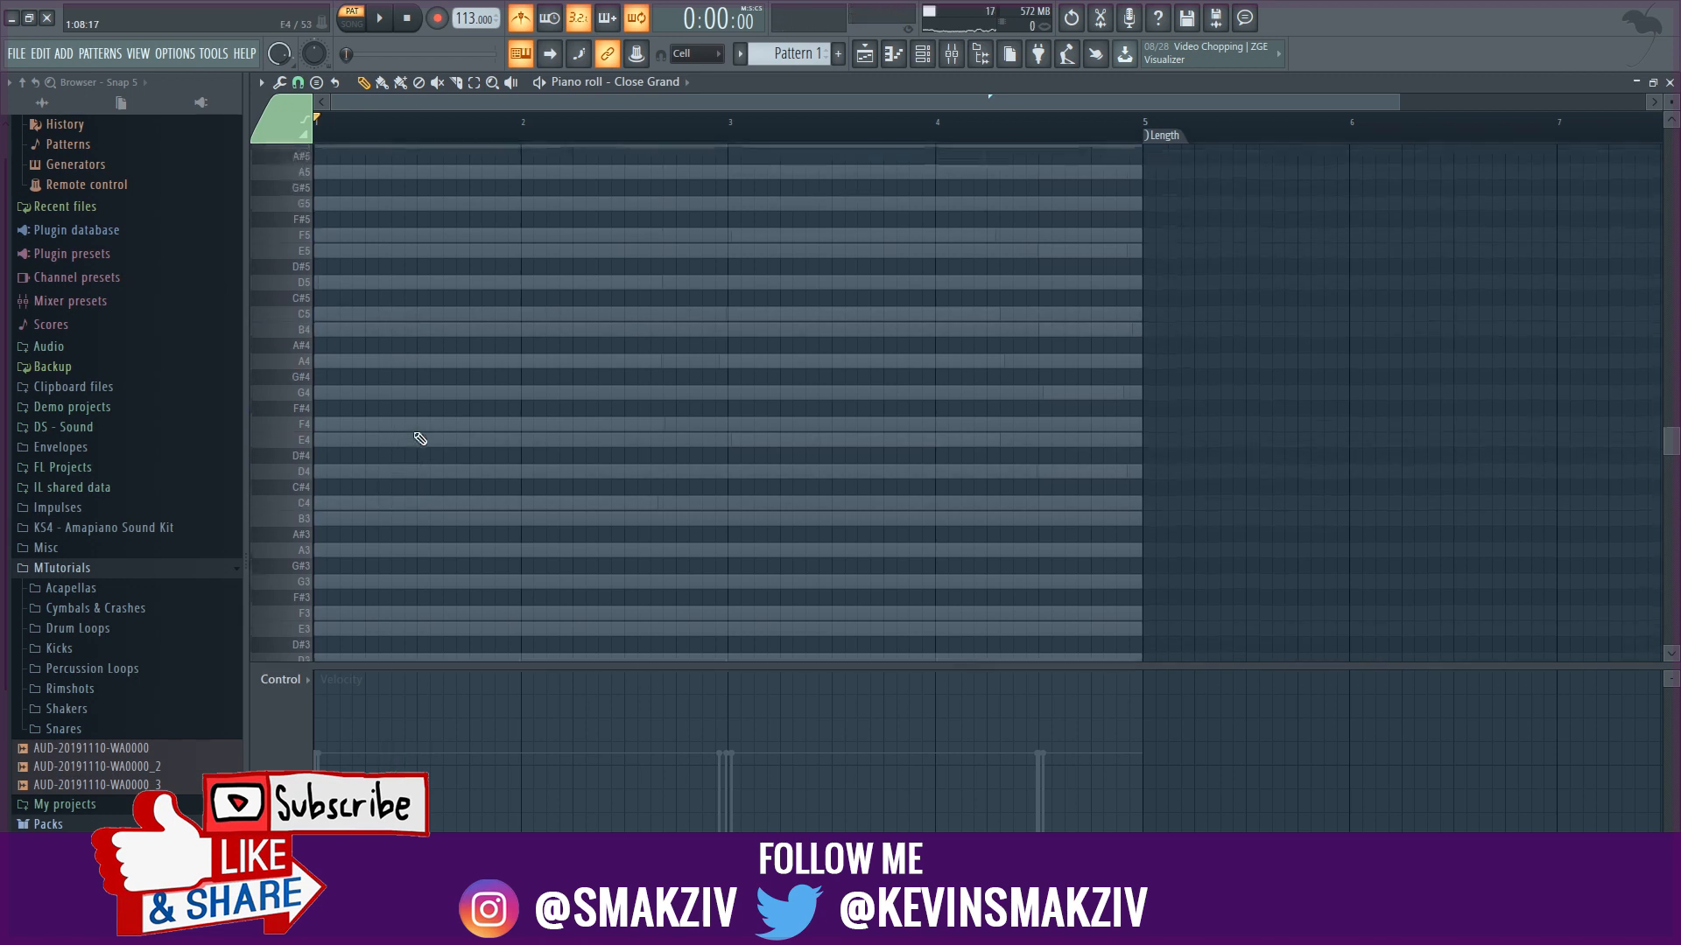
scroll(420, 439, up, 4)
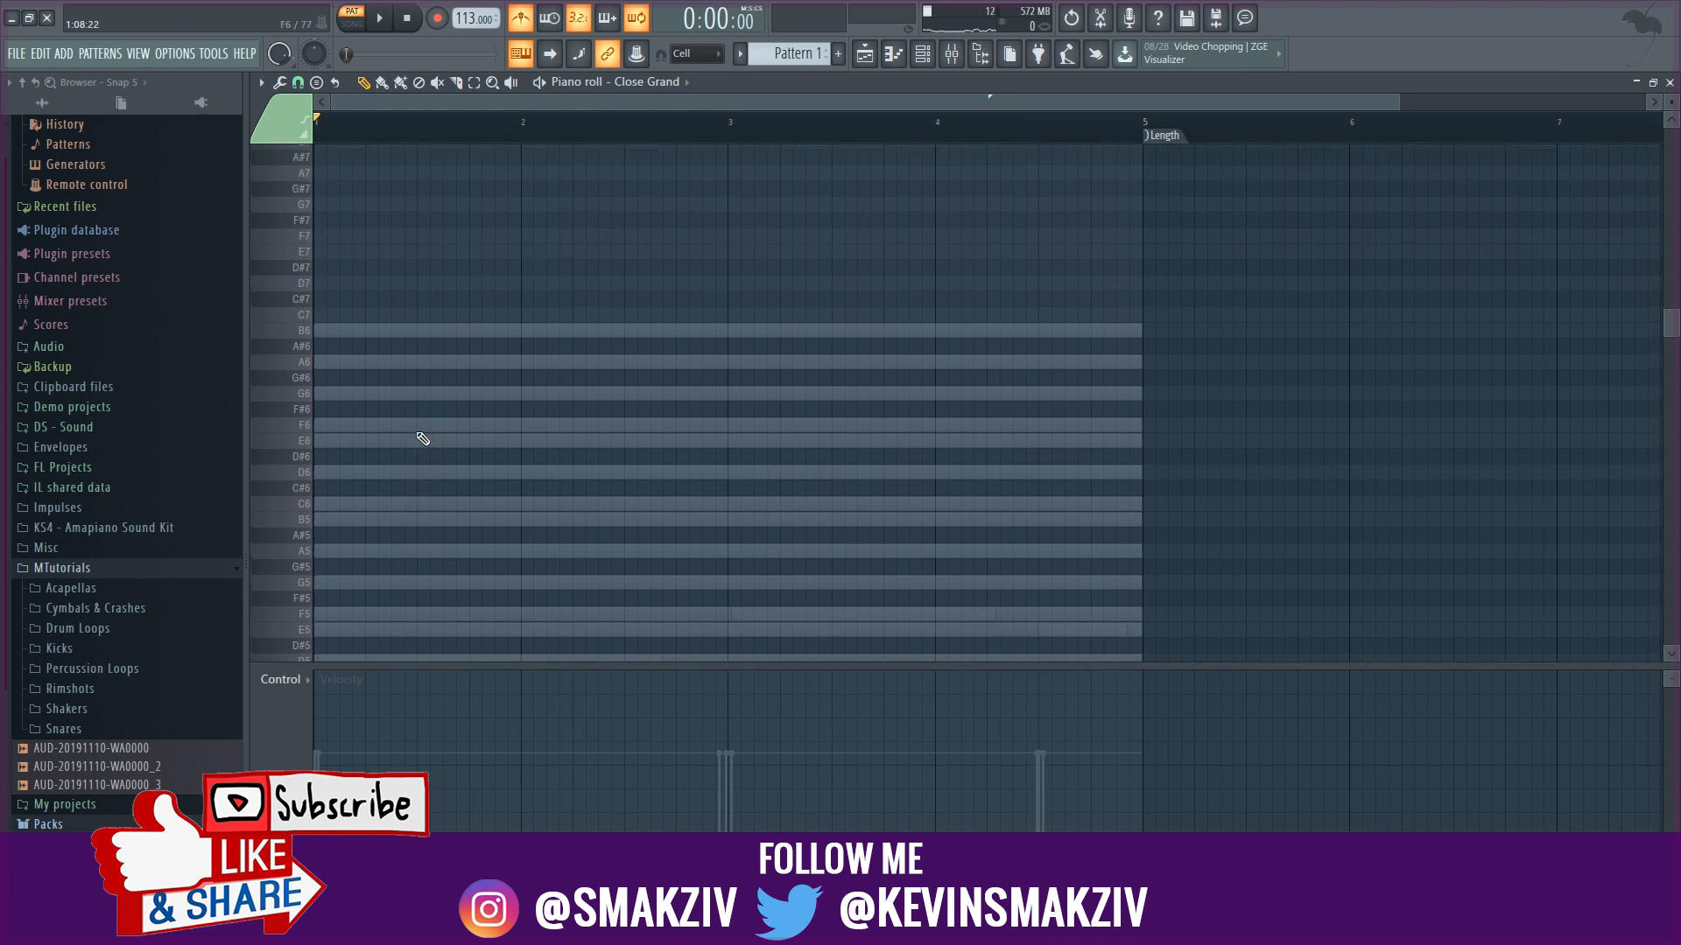
click(402, 426)
key(space)
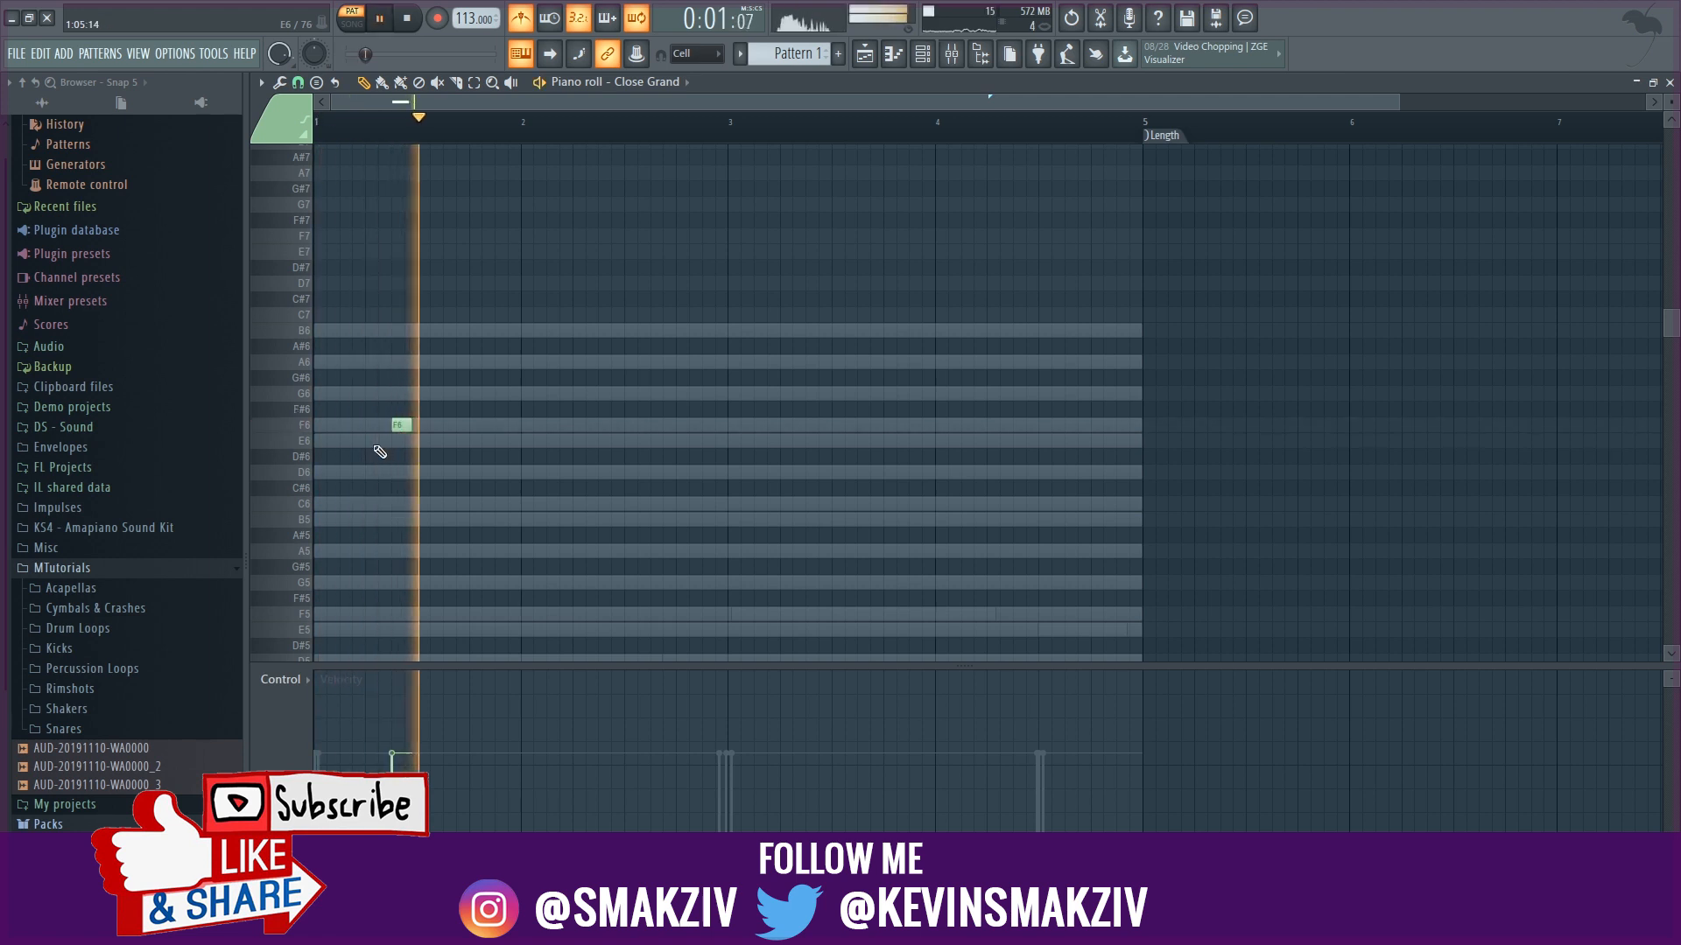
drag(409, 426, 519, 430)
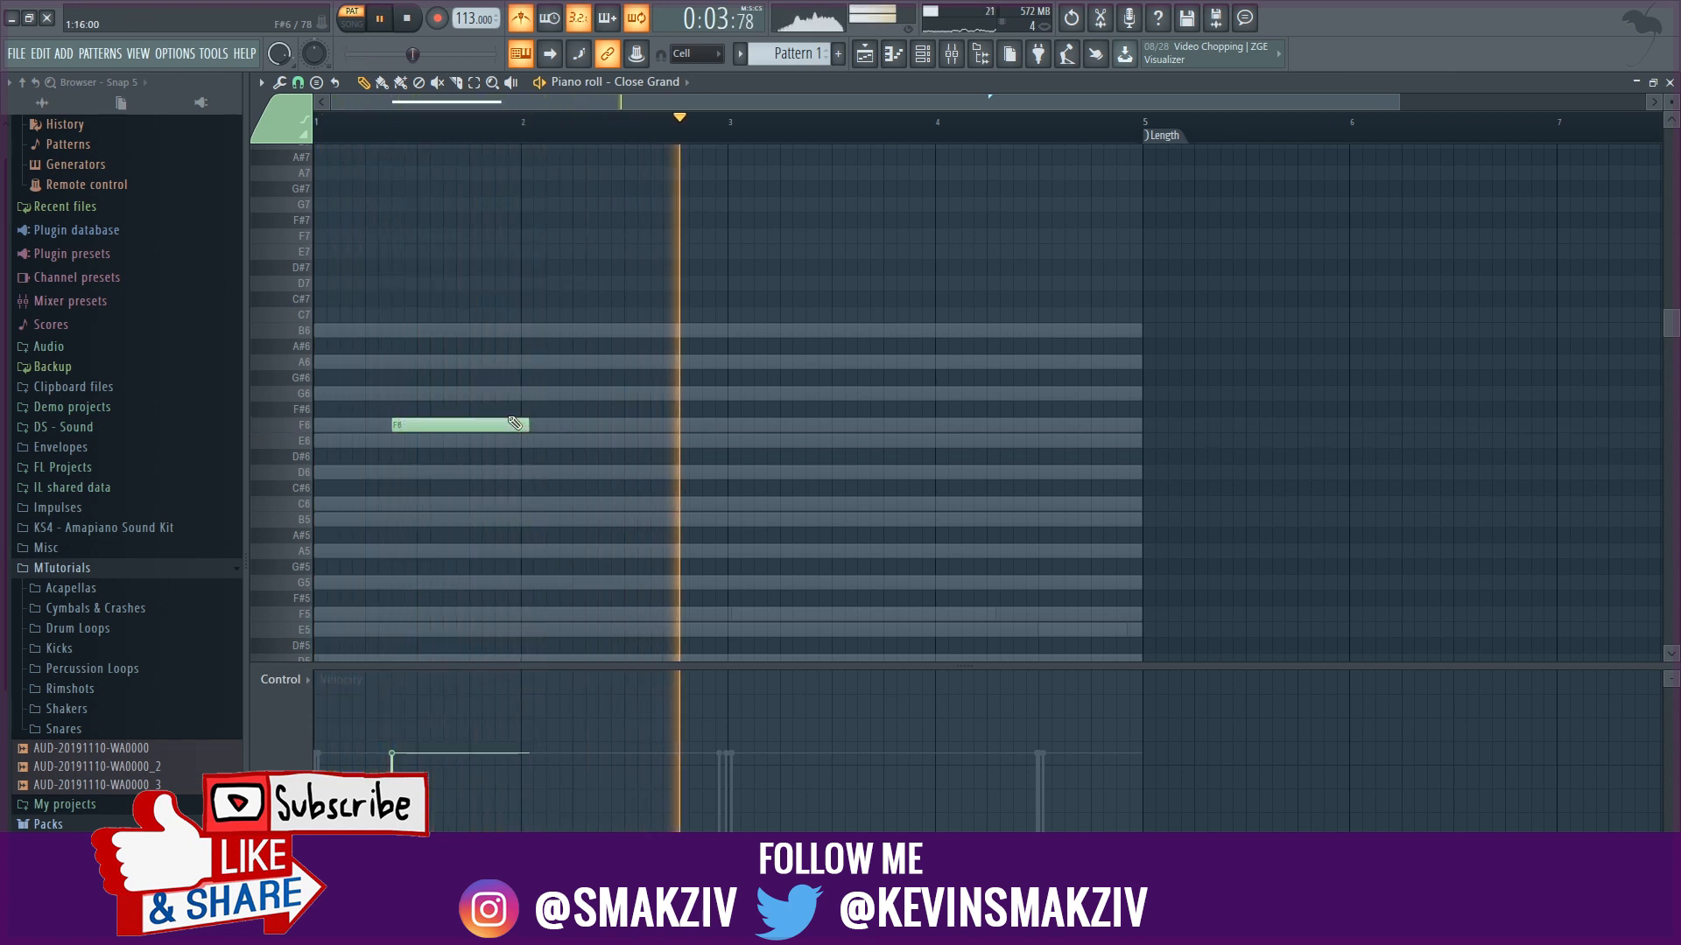
key(space)
right_click(508, 426)
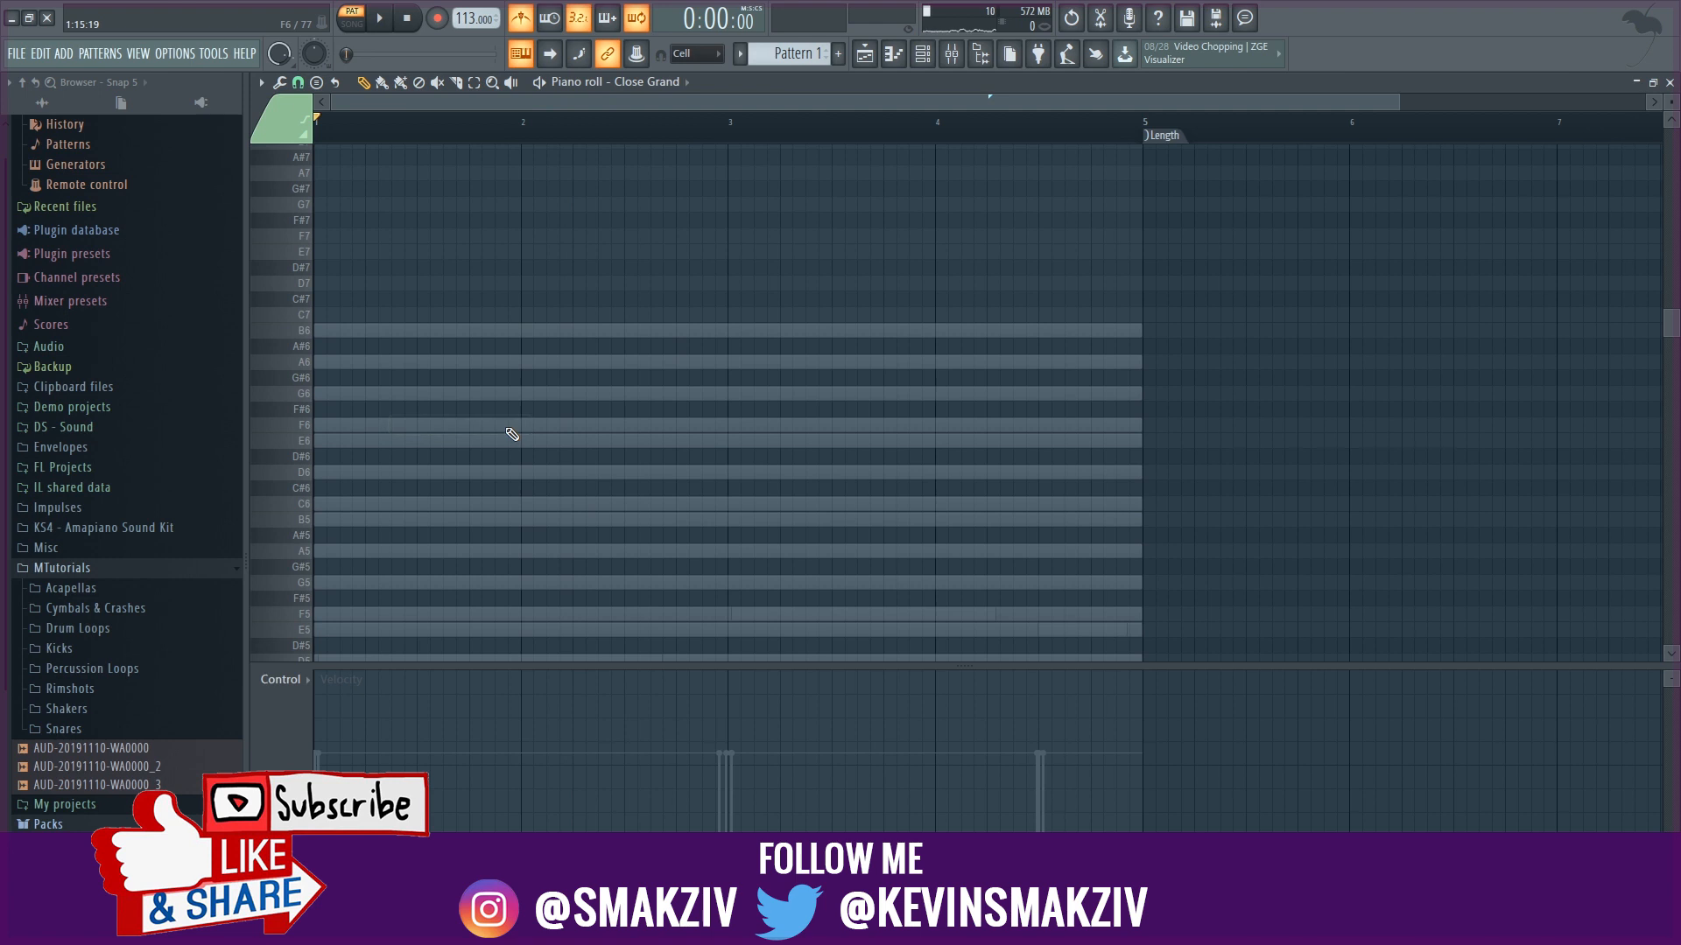
key(Escape)
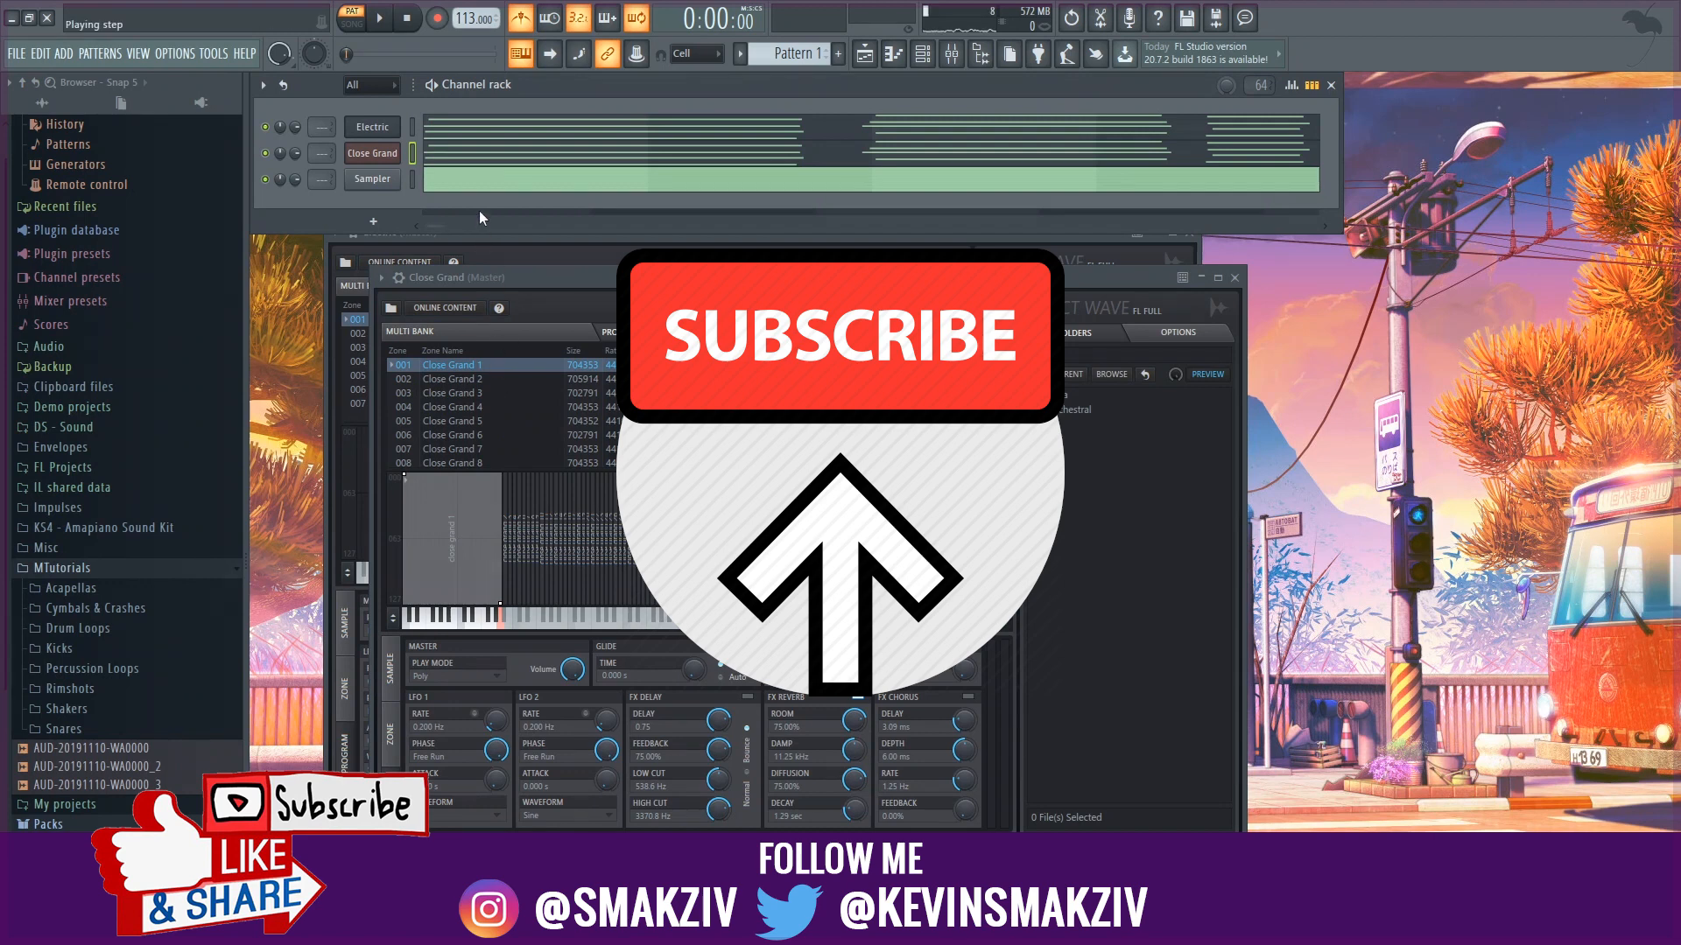
- In the Close Grand piano roll, stagger the first chord's note starts: D5 at 1:09:08, A4 slightly earlier, and F4 at 1:13:02
click(480, 153)
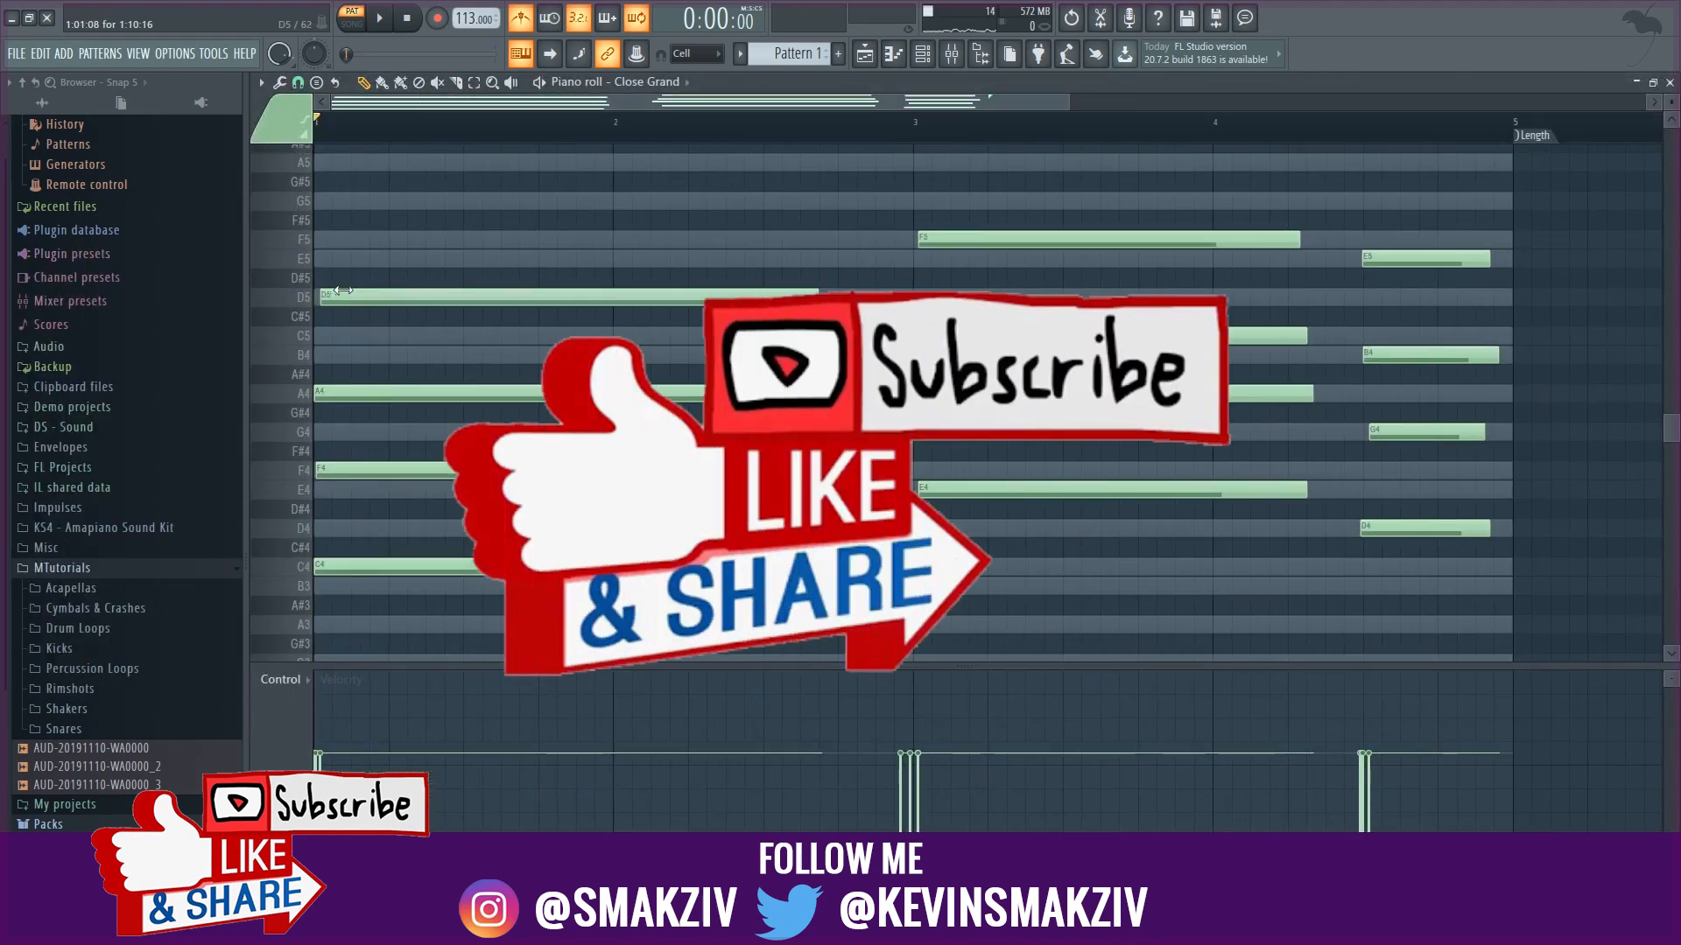
drag(337, 297, 487, 298)
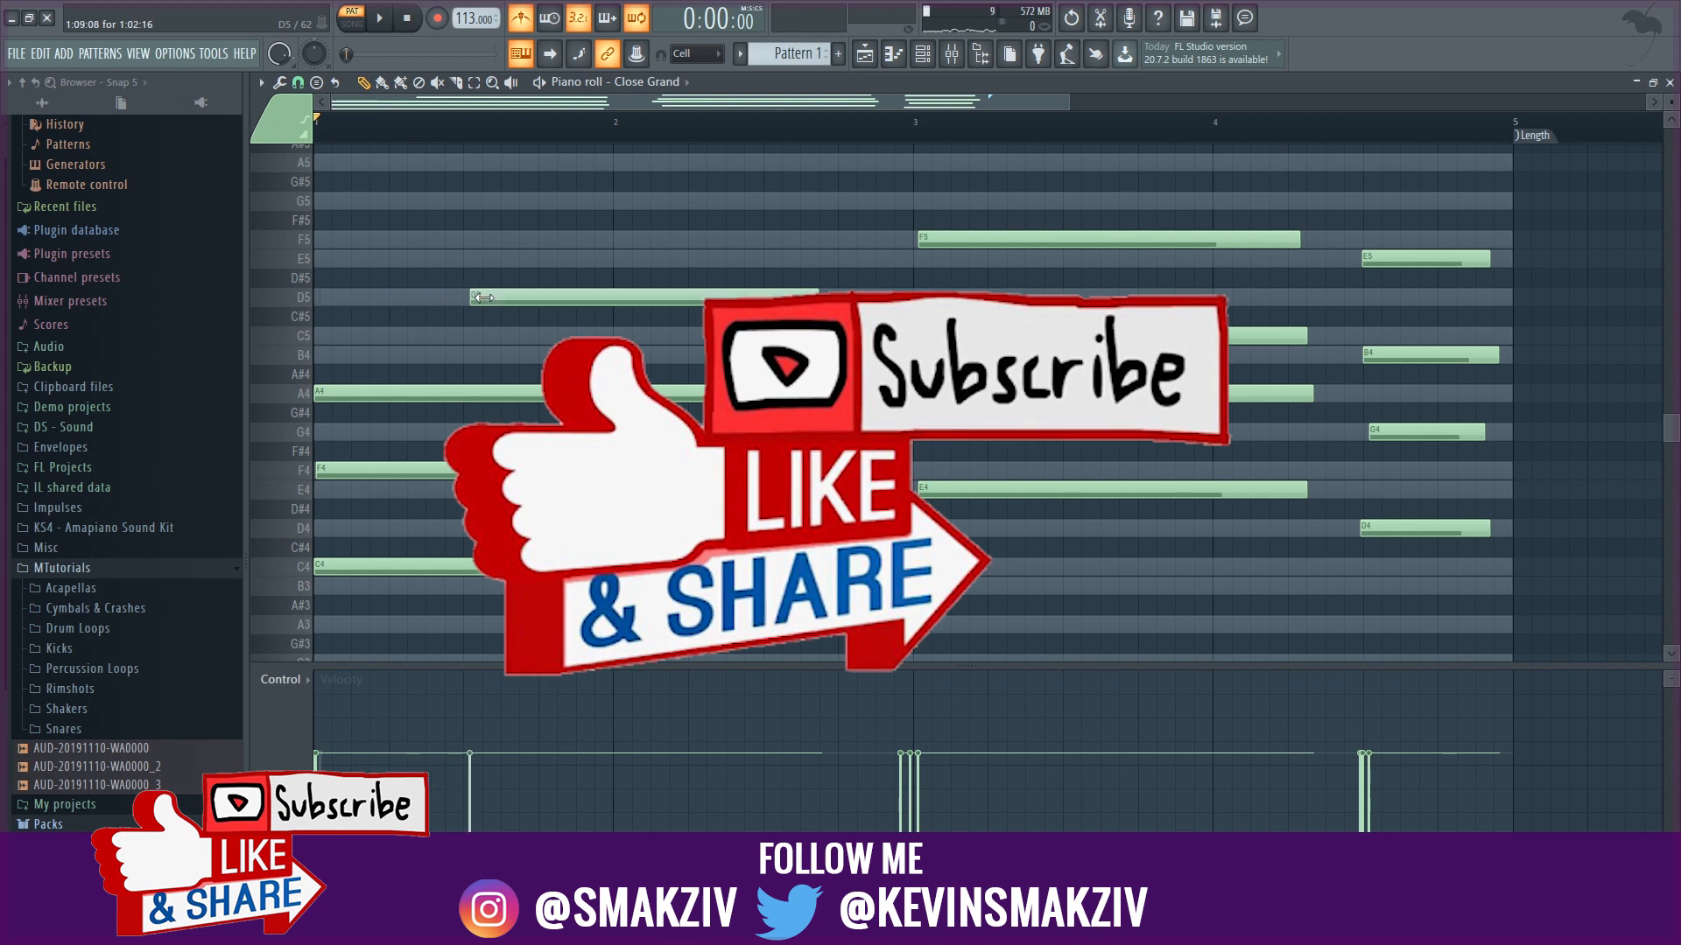
drag(316, 395, 433, 405)
drag(327, 470, 544, 493)
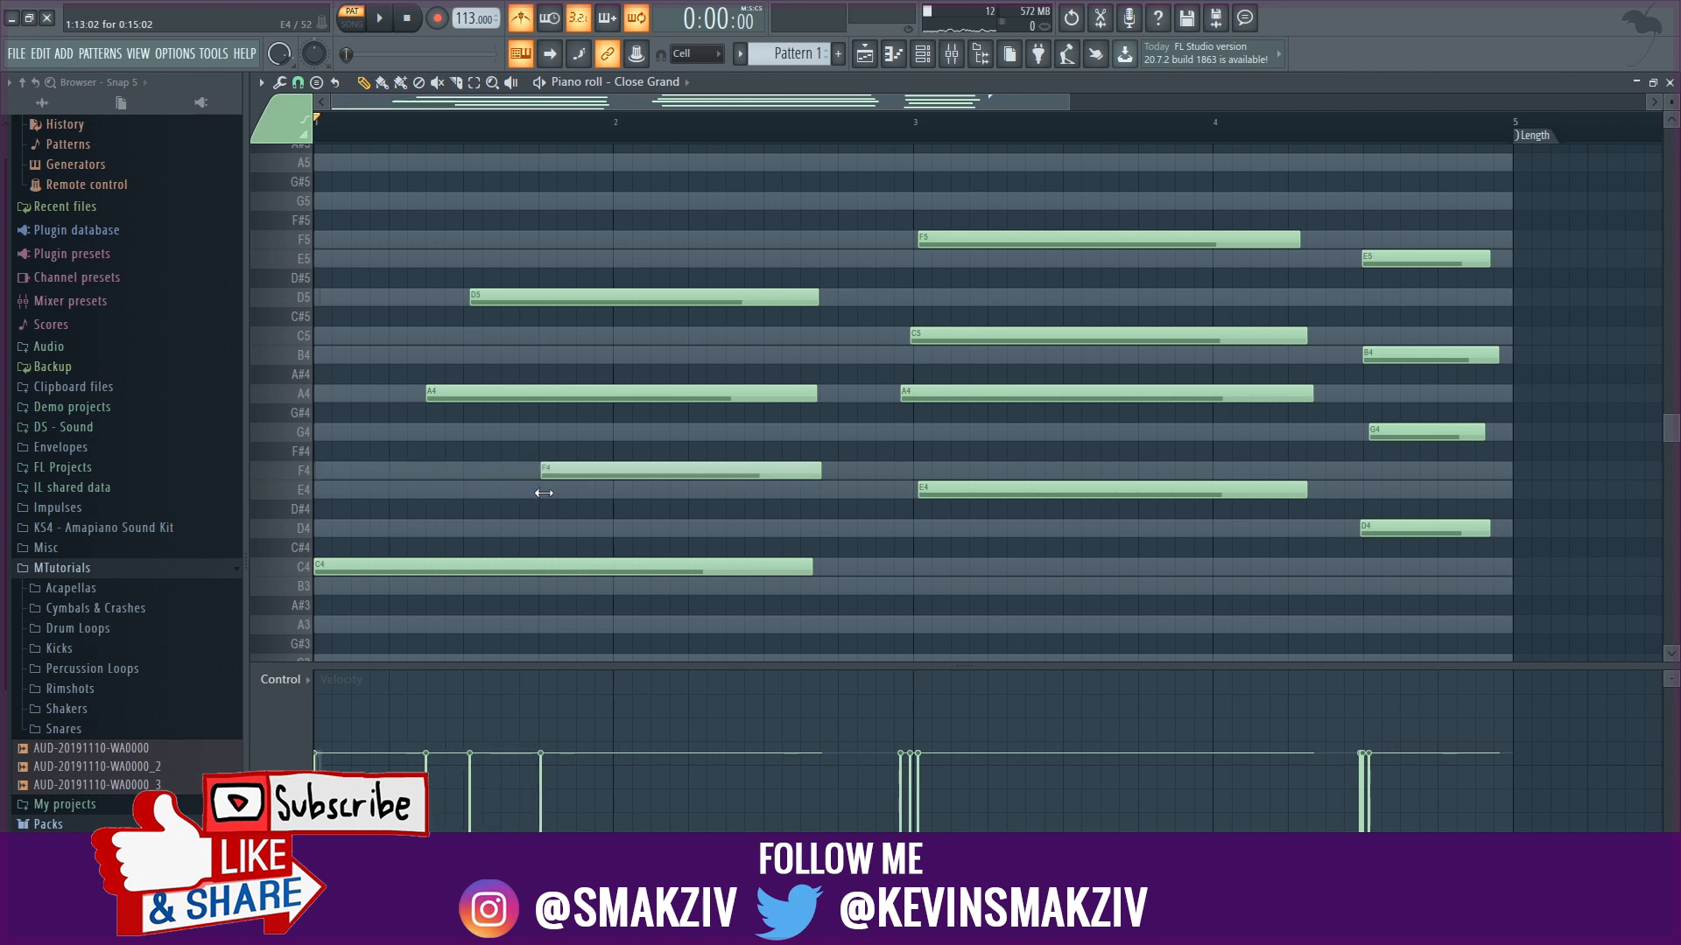
- Shorten the first chord's A4, D5 and F4 notes into a stepped phrase and start its C4 note at bar 2
drag(814, 395, 482, 391)
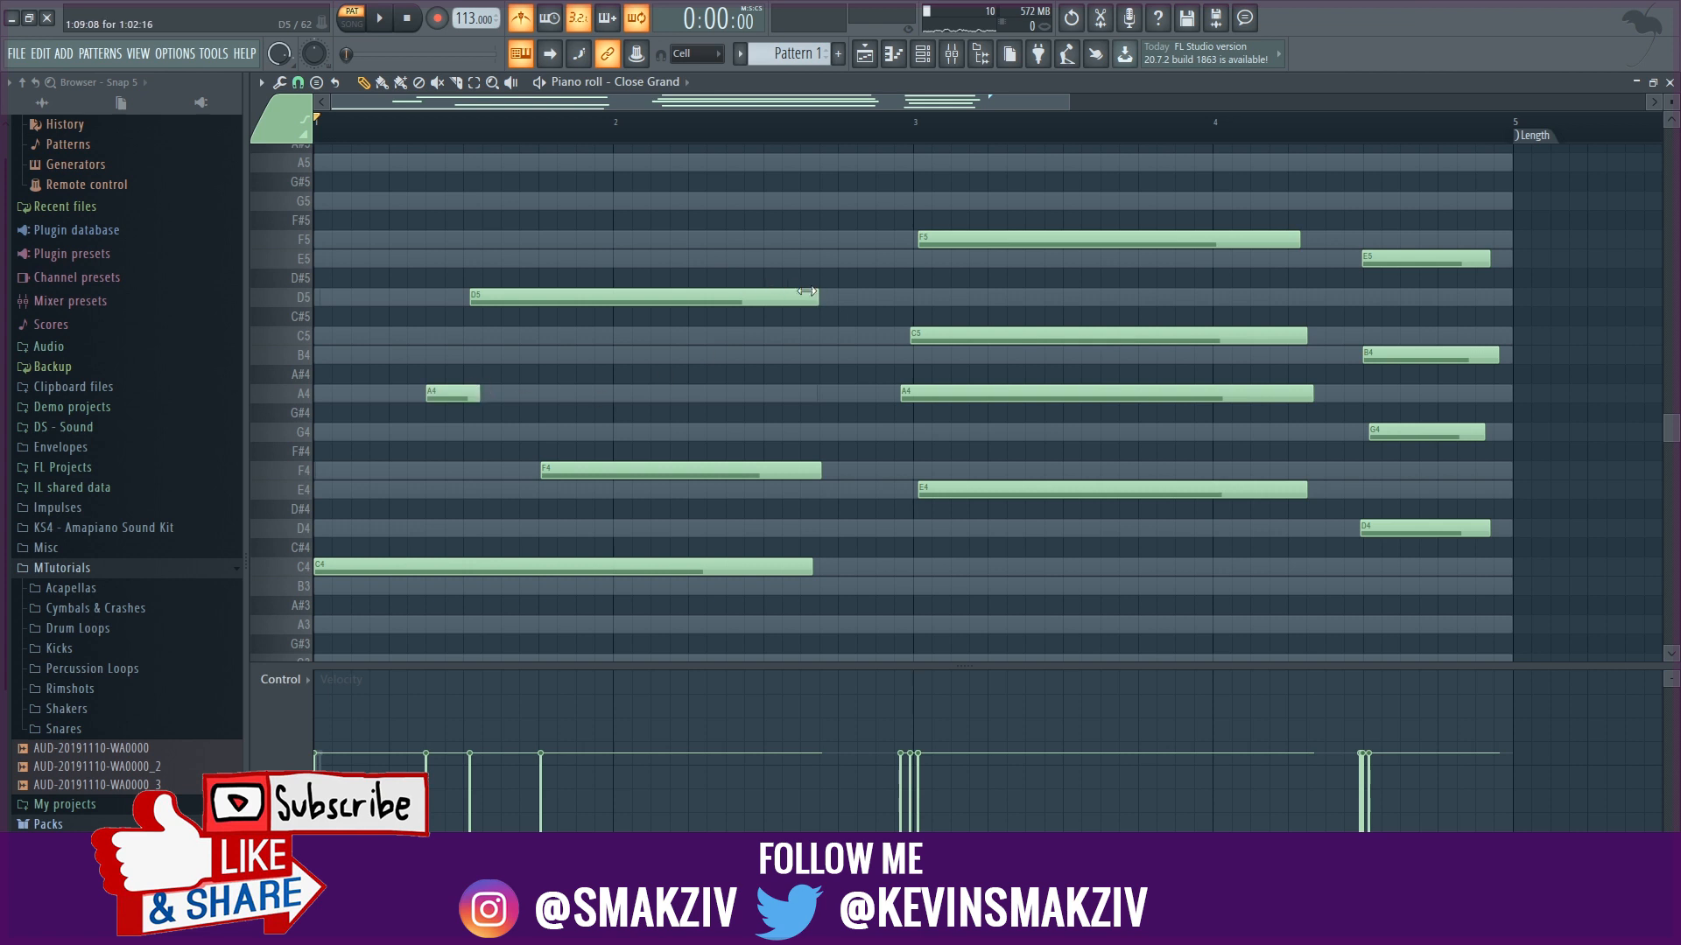
drag(816, 296, 548, 290)
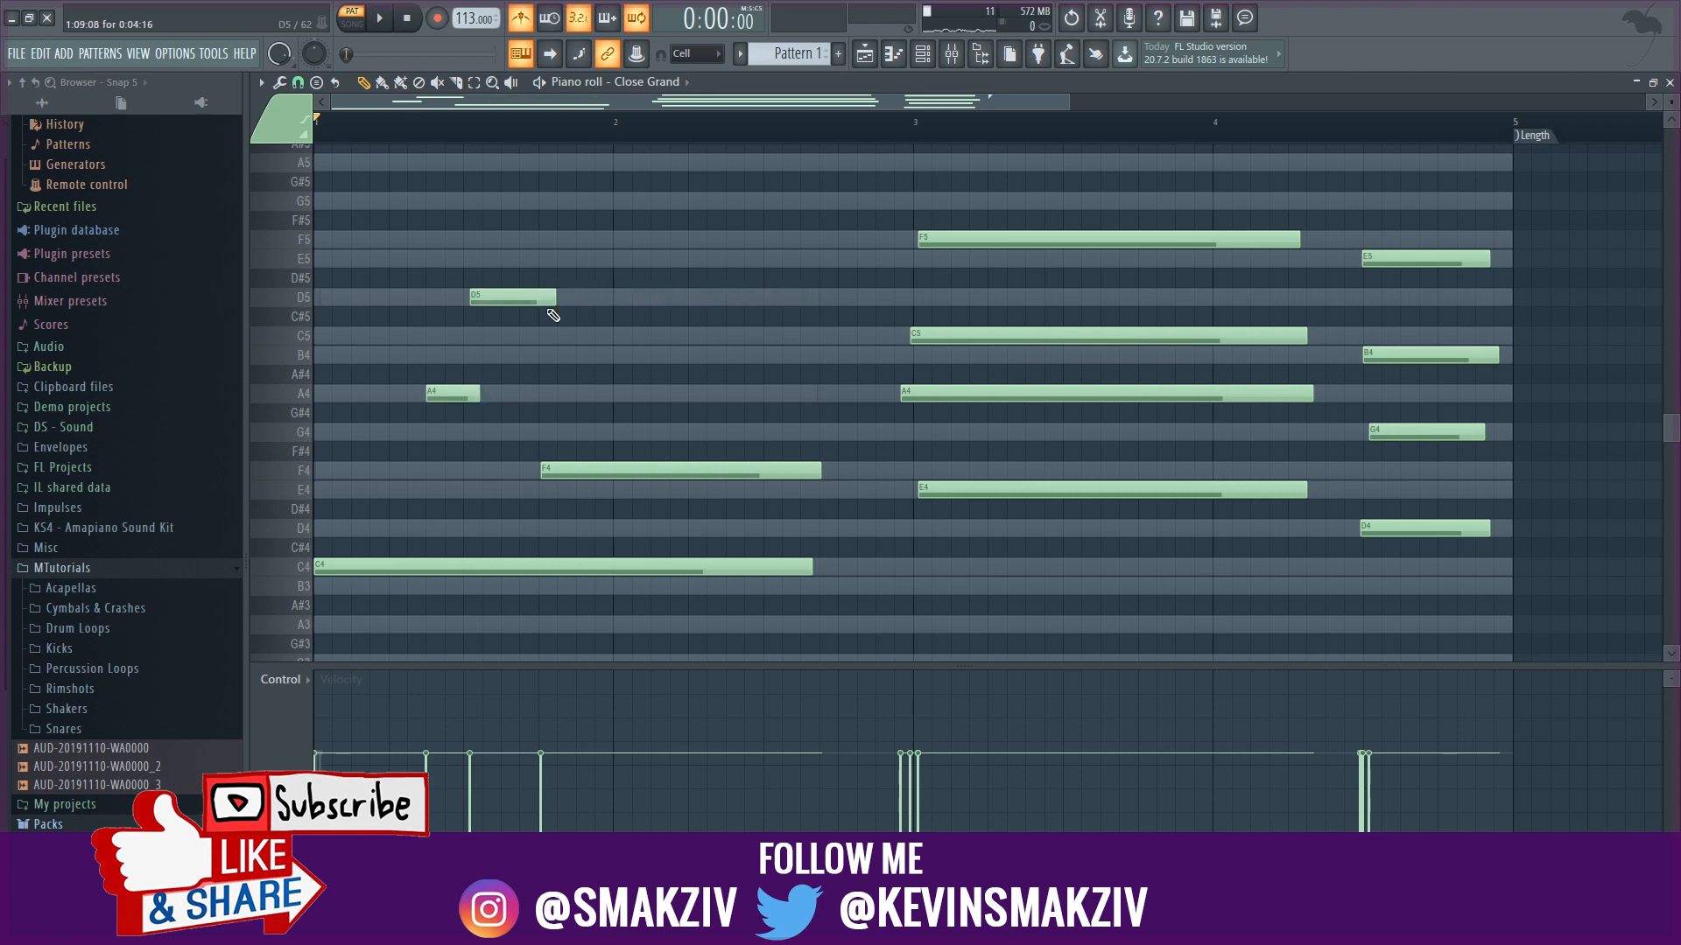
click(341, 563)
drag(316, 565, 632, 561)
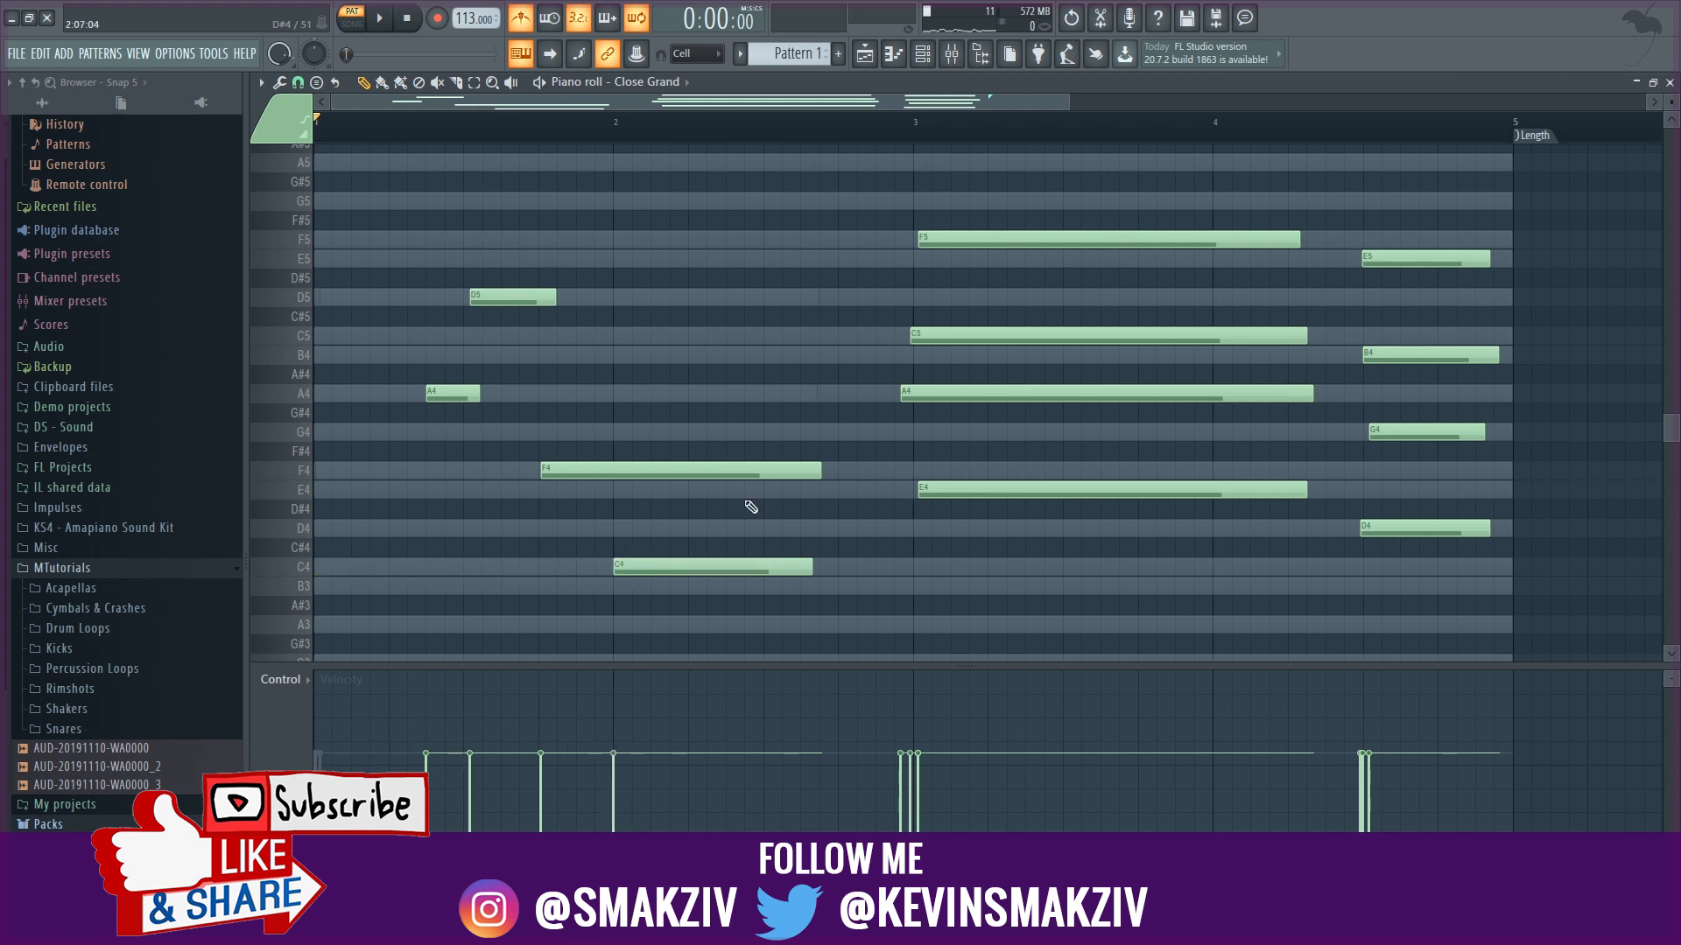
drag(818, 471, 594, 472)
- Play back the staggered opening phrase from the start of the pattern twice
key(space)
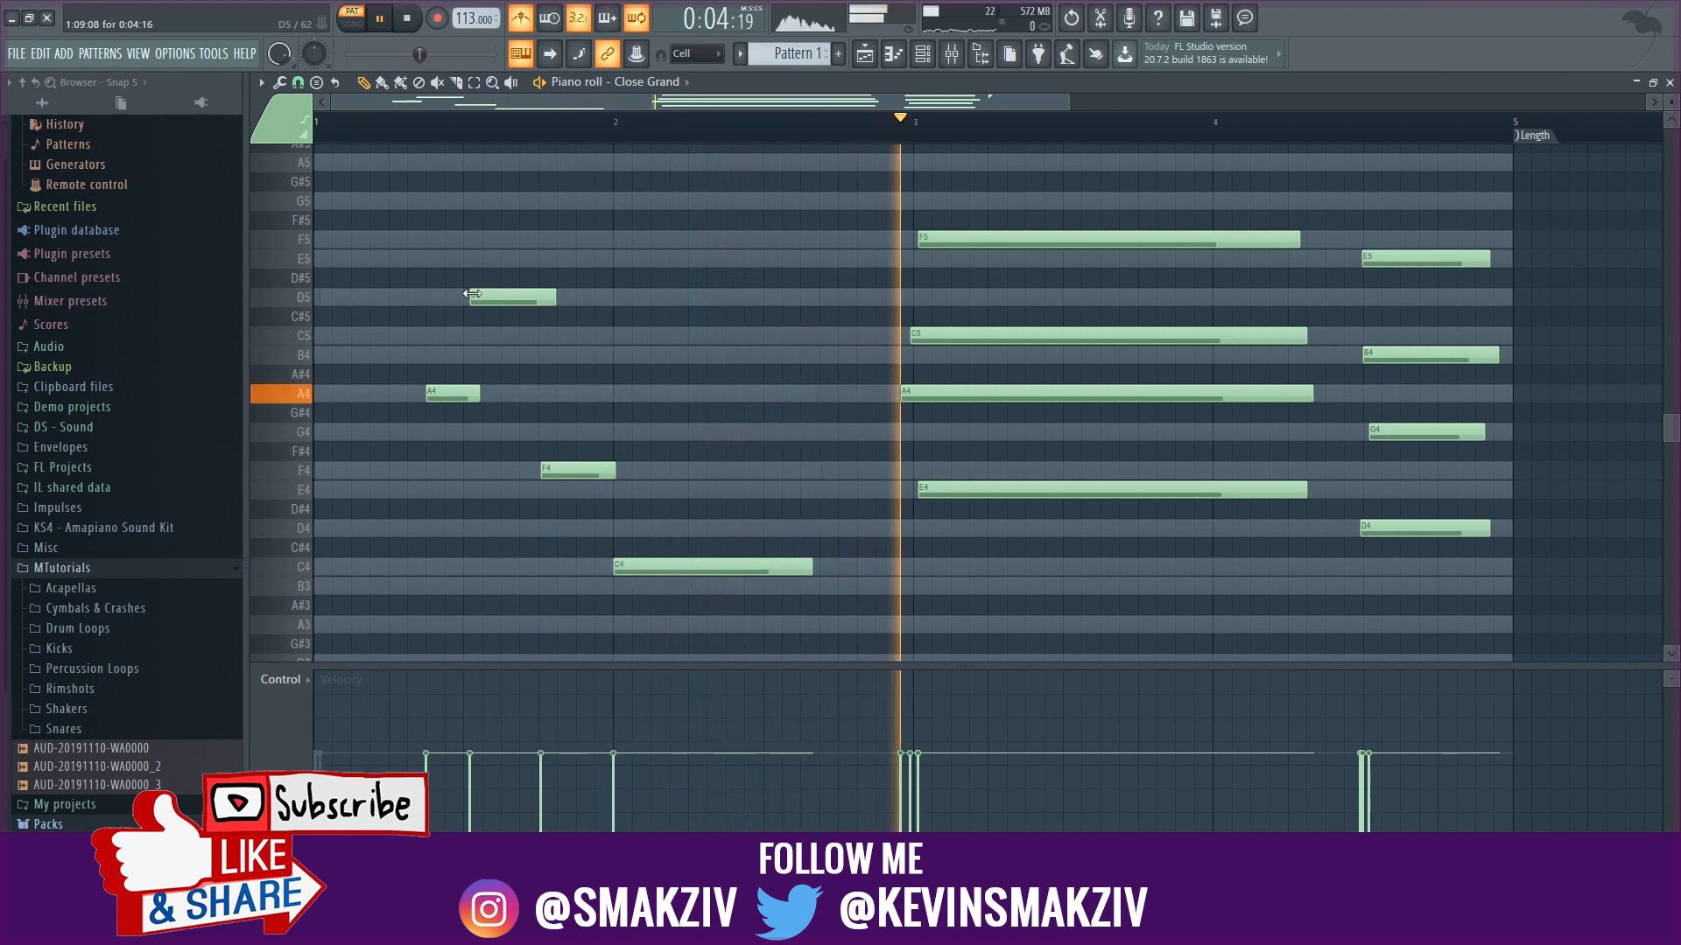
key(space)
key(space)
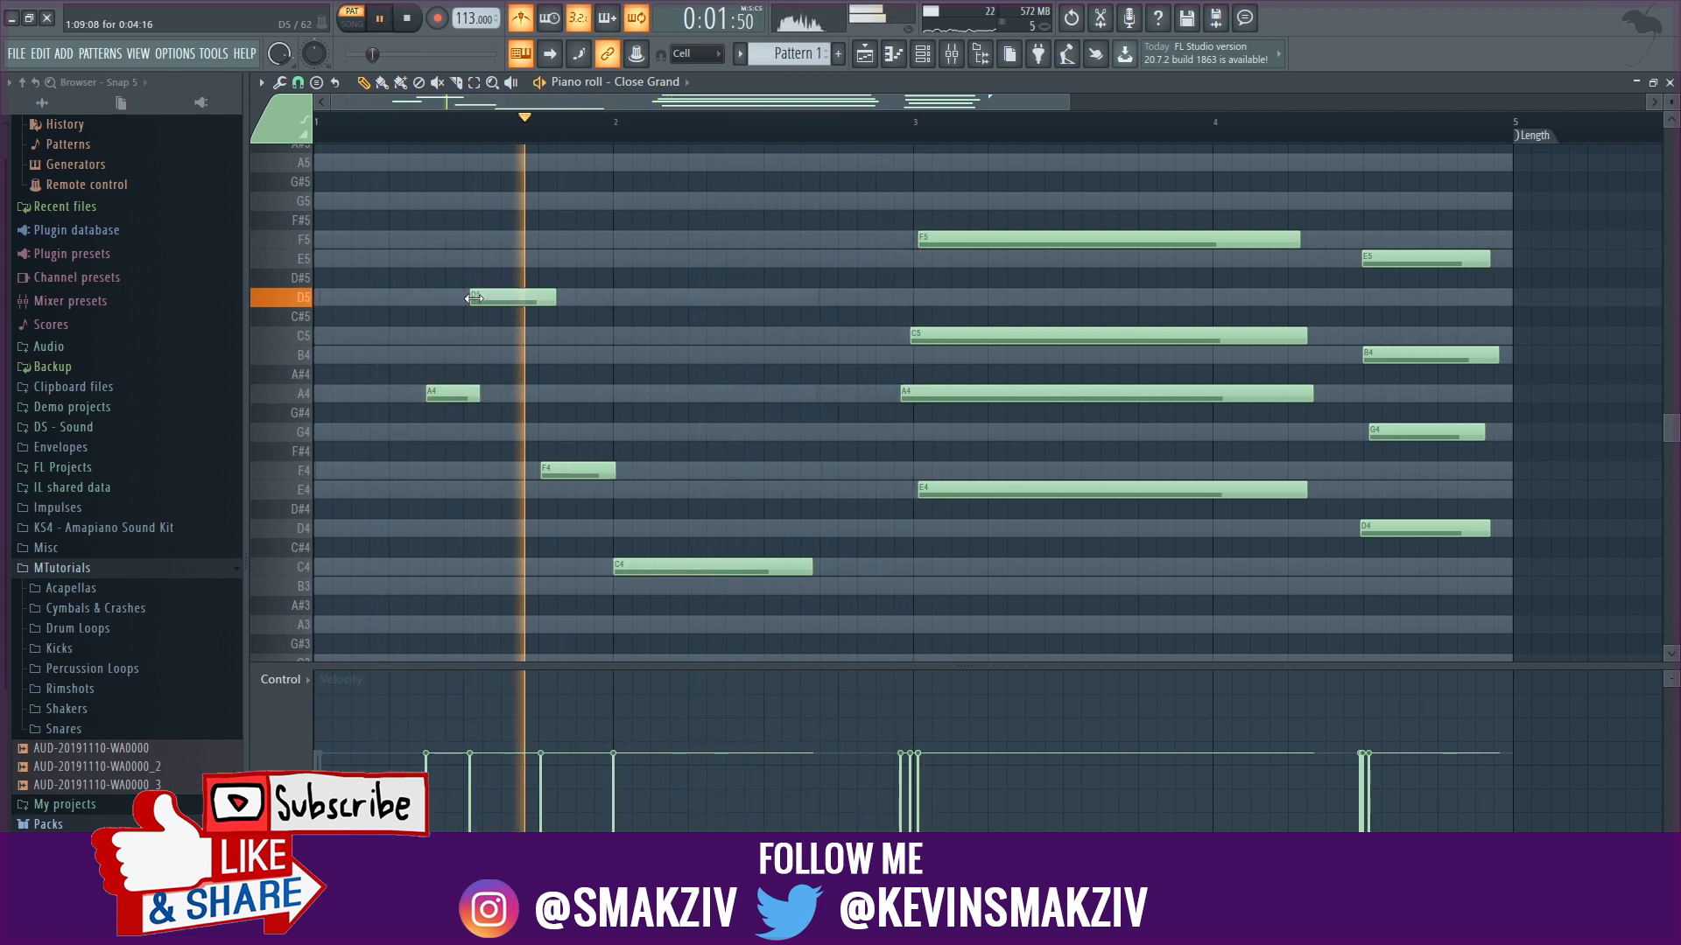
key(space)
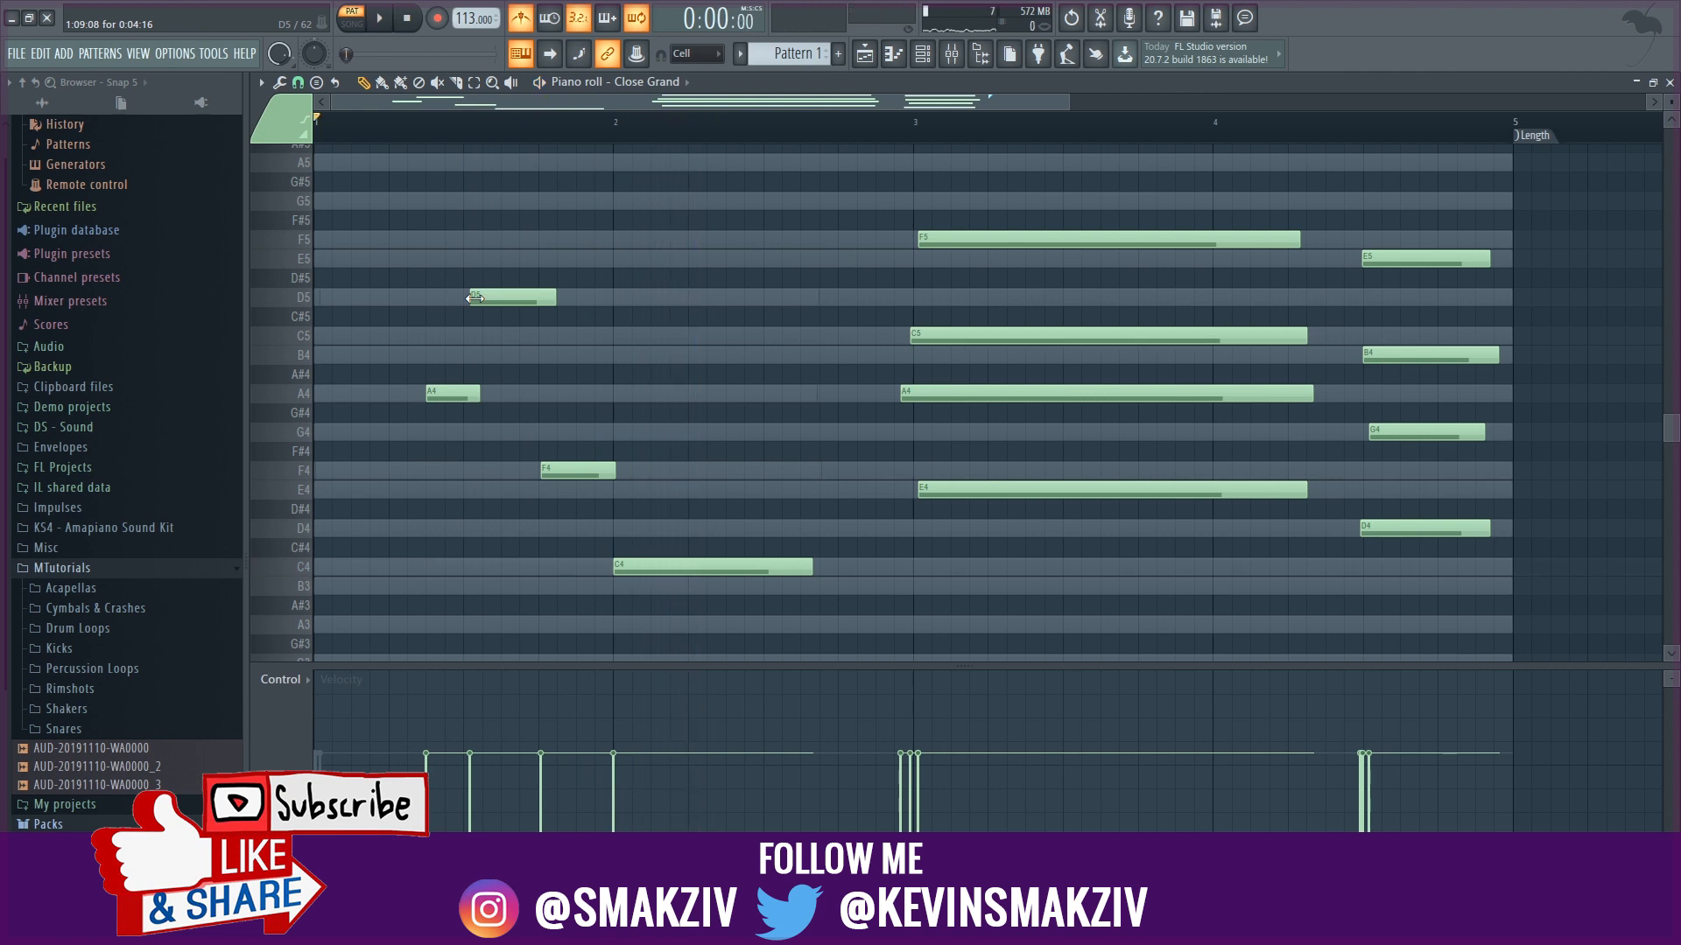
- Transpose all the Close Grand notes up one octave and play the pattern
key(ctrl+Up)
scroll(477, 302, up, 5)
key(space)
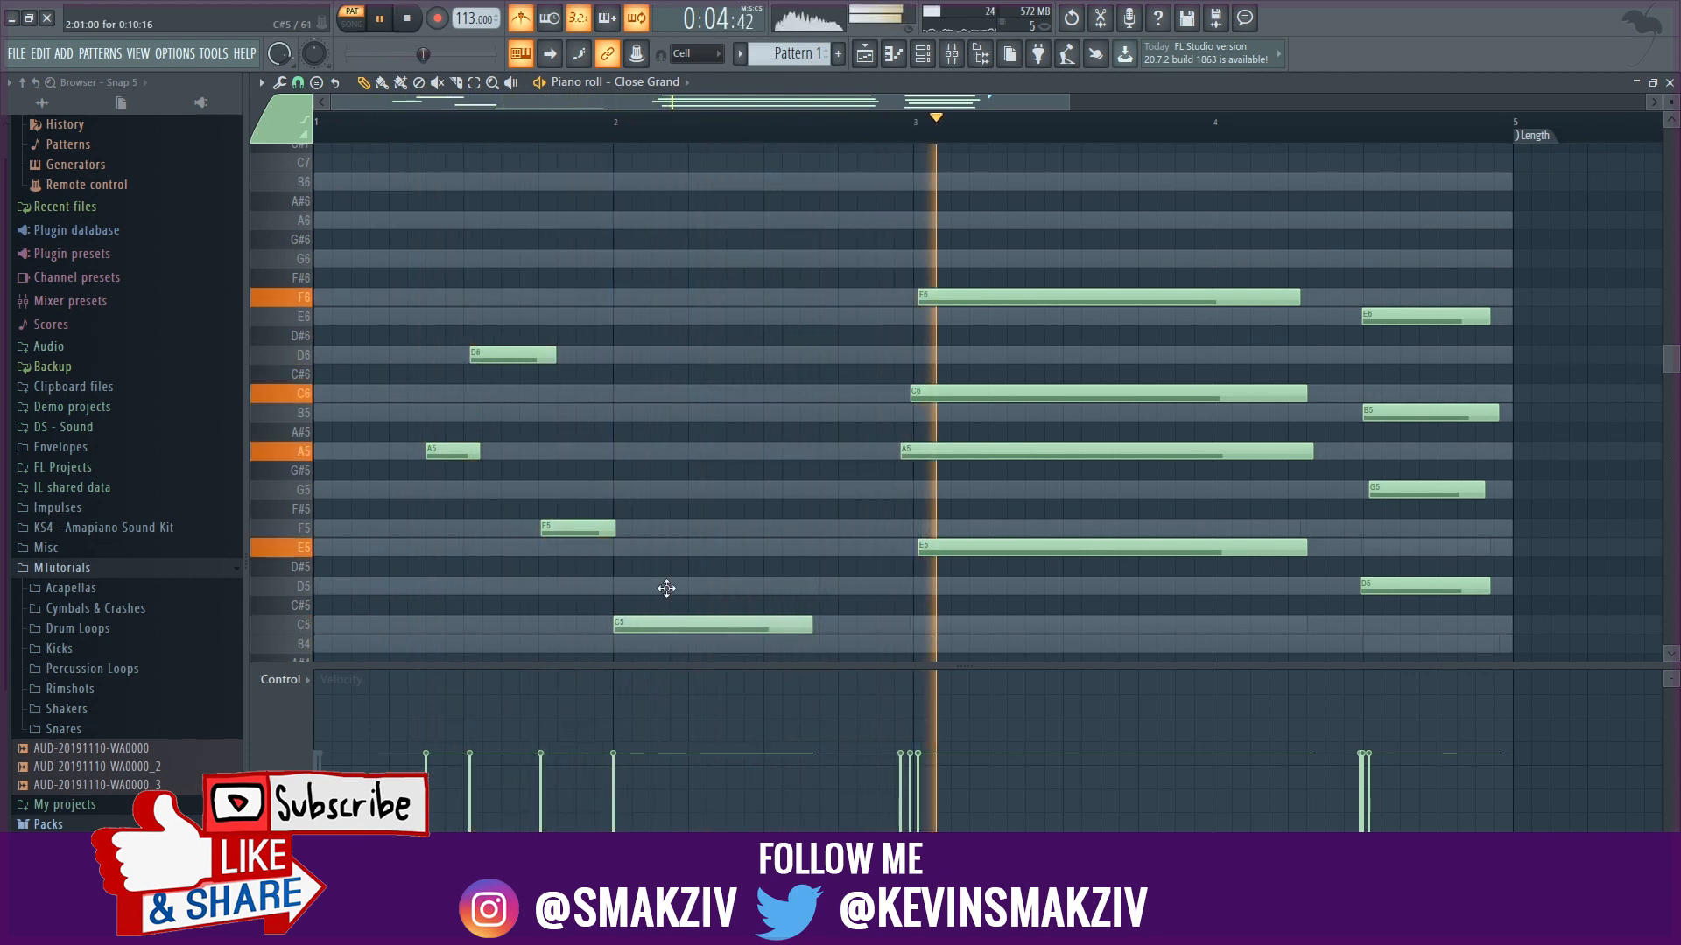
- Try the phrase's last note in bar 2 at A5 and at C6, playing the pattern for each pitch
drag(666, 588, 665, 443)
key(space)
key(space)
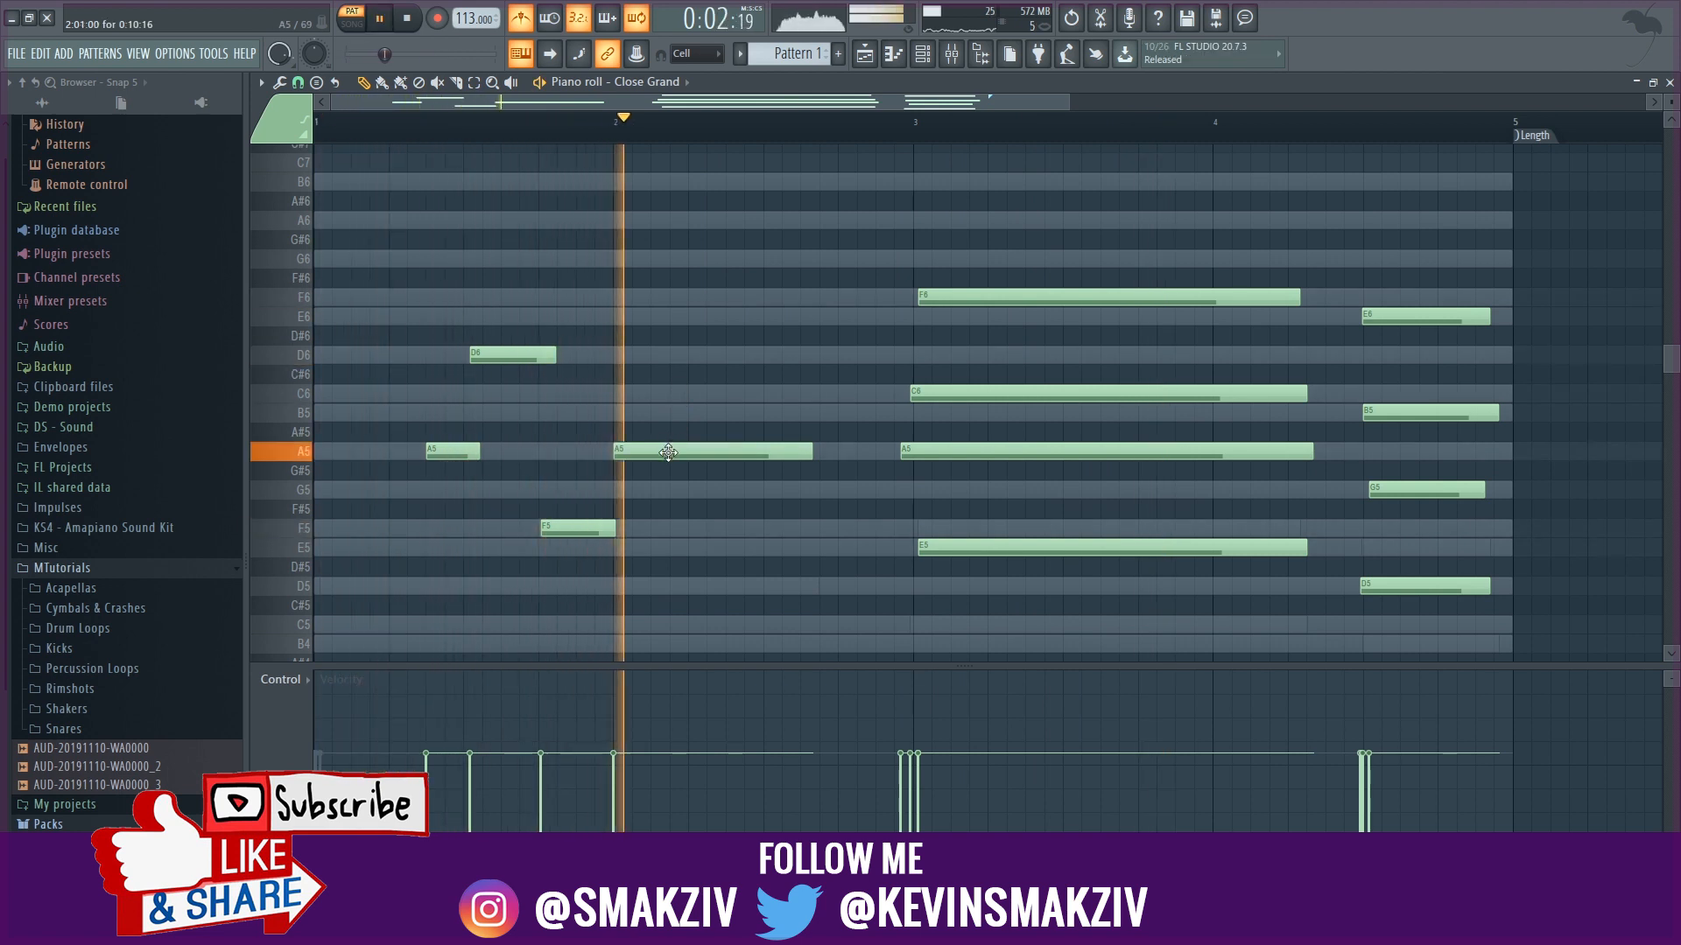
drag(668, 452, 669, 393)
key(space)
key(space)
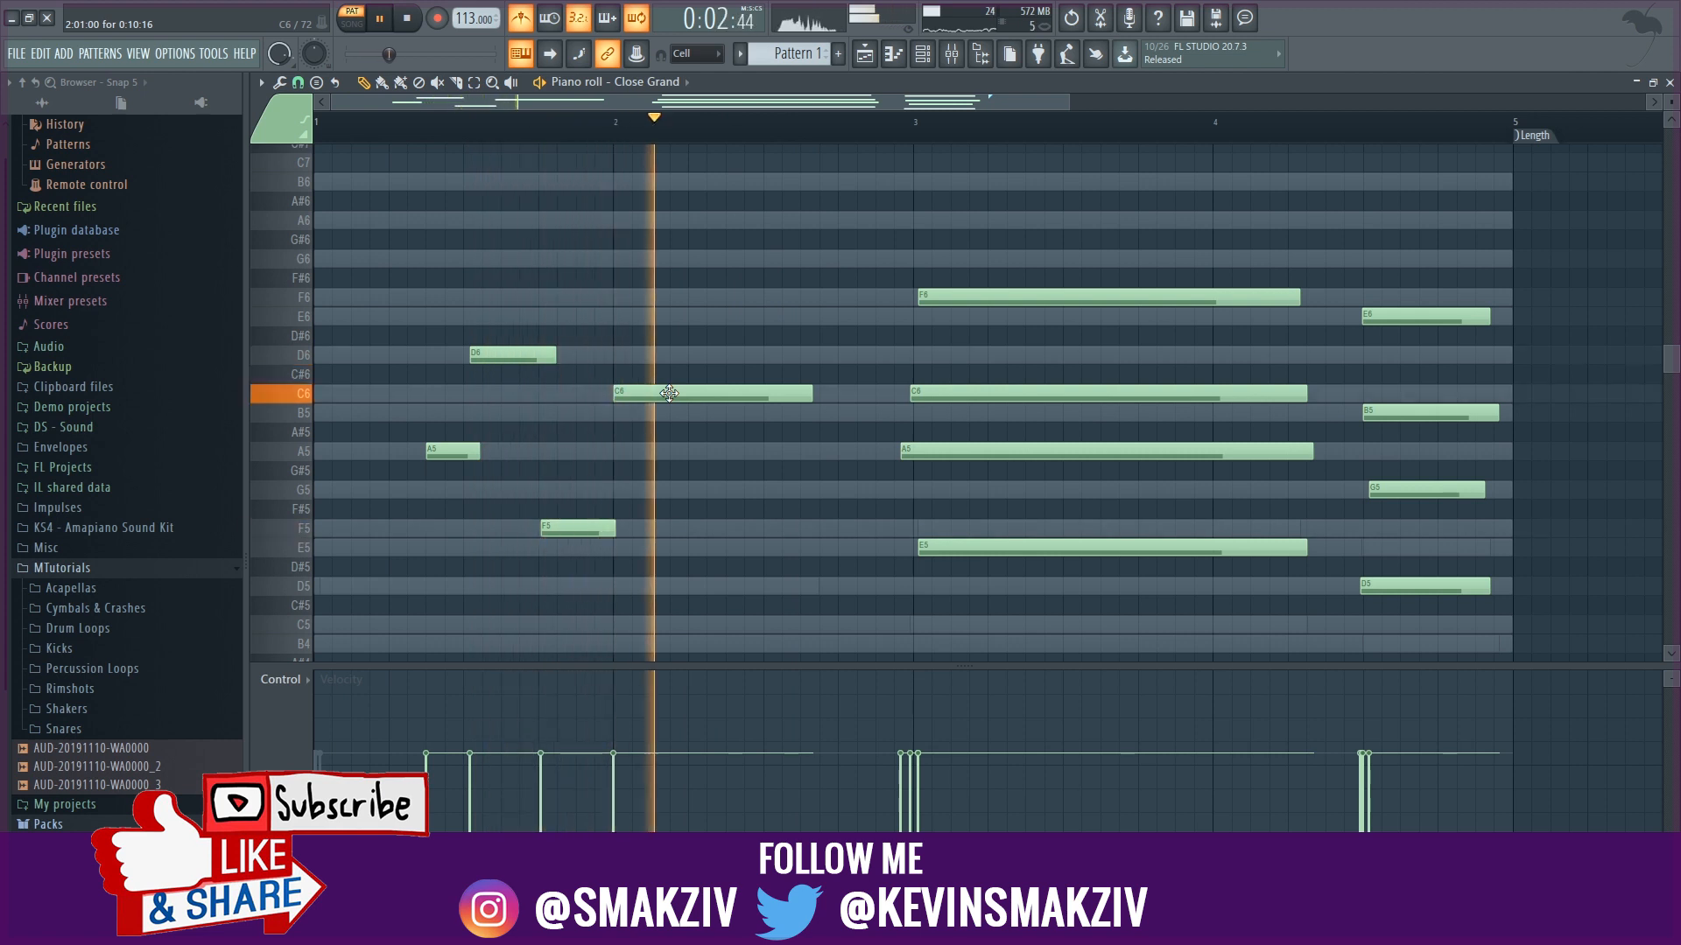
- Move the phrase's last note in bar 2 to D5, play it back, and quantize only the D6 note in bar 1
drag(668, 393, 675, 586)
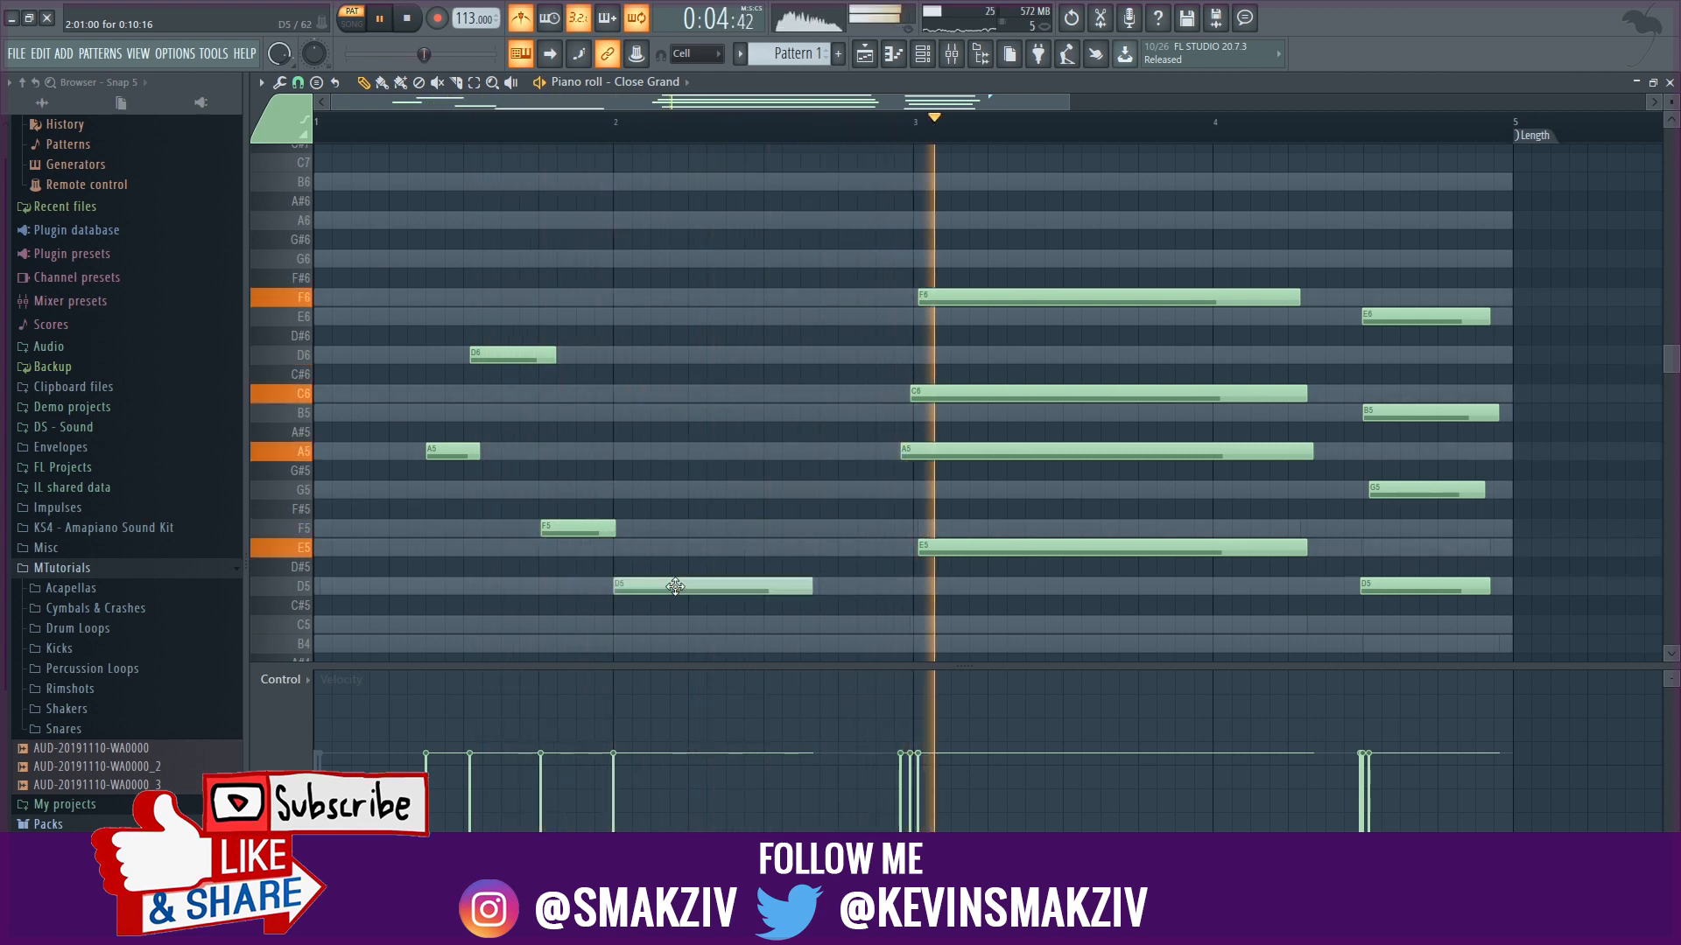
key(space)
key(space)
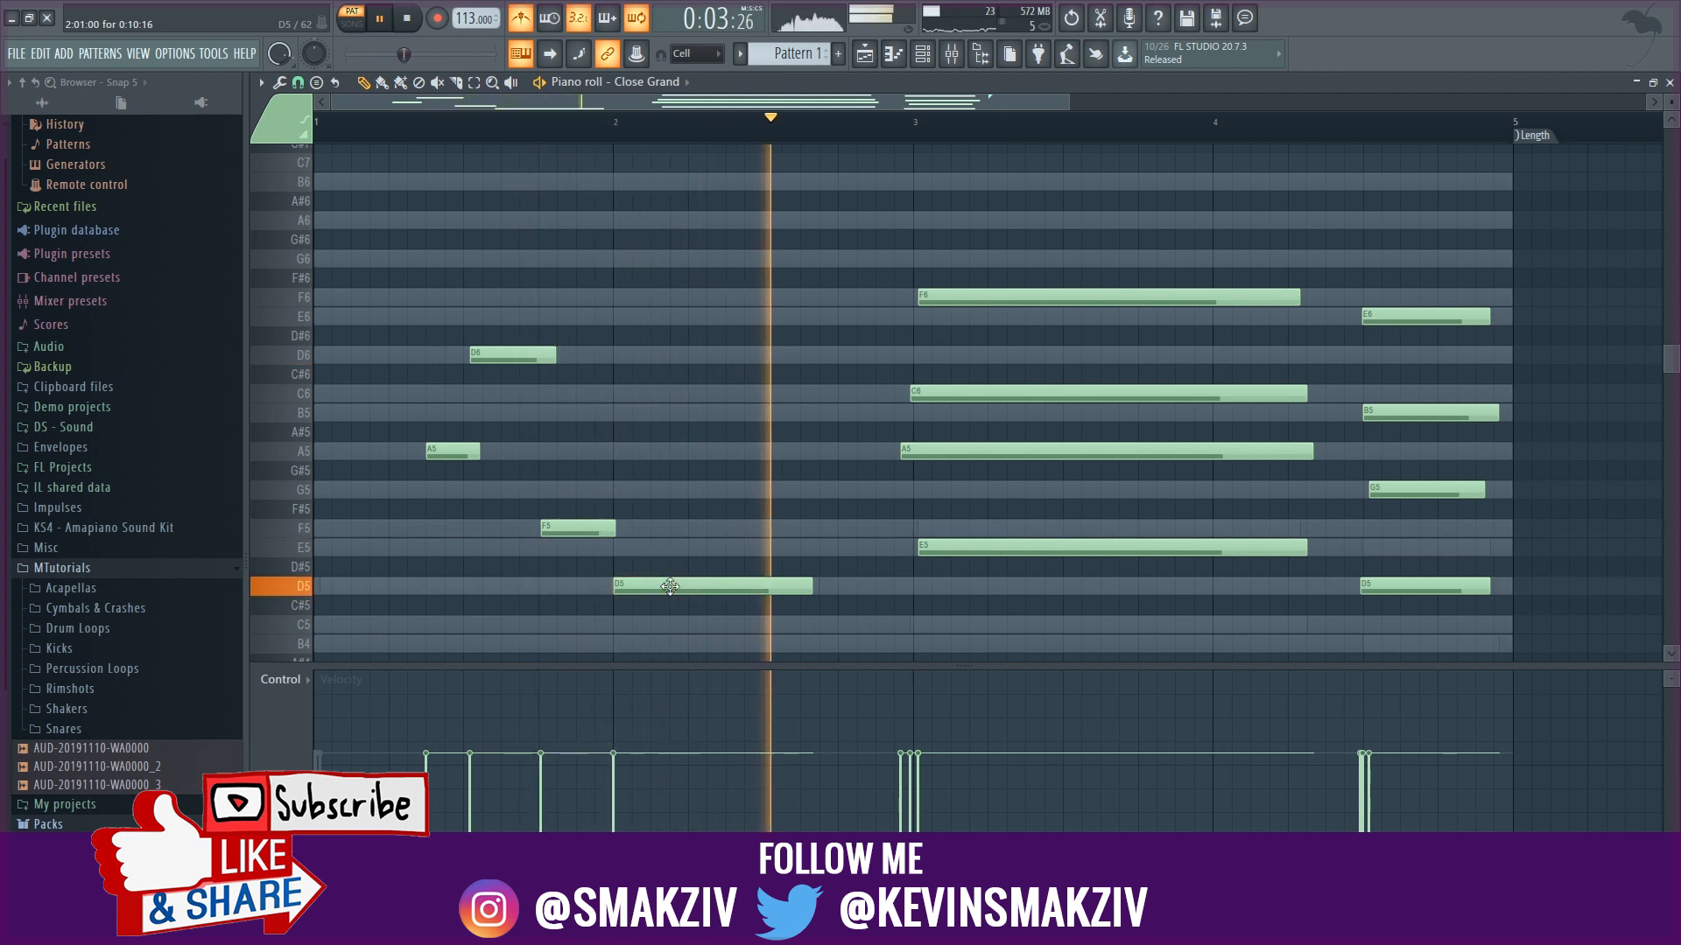
click(532, 359)
key(ctrl+q)
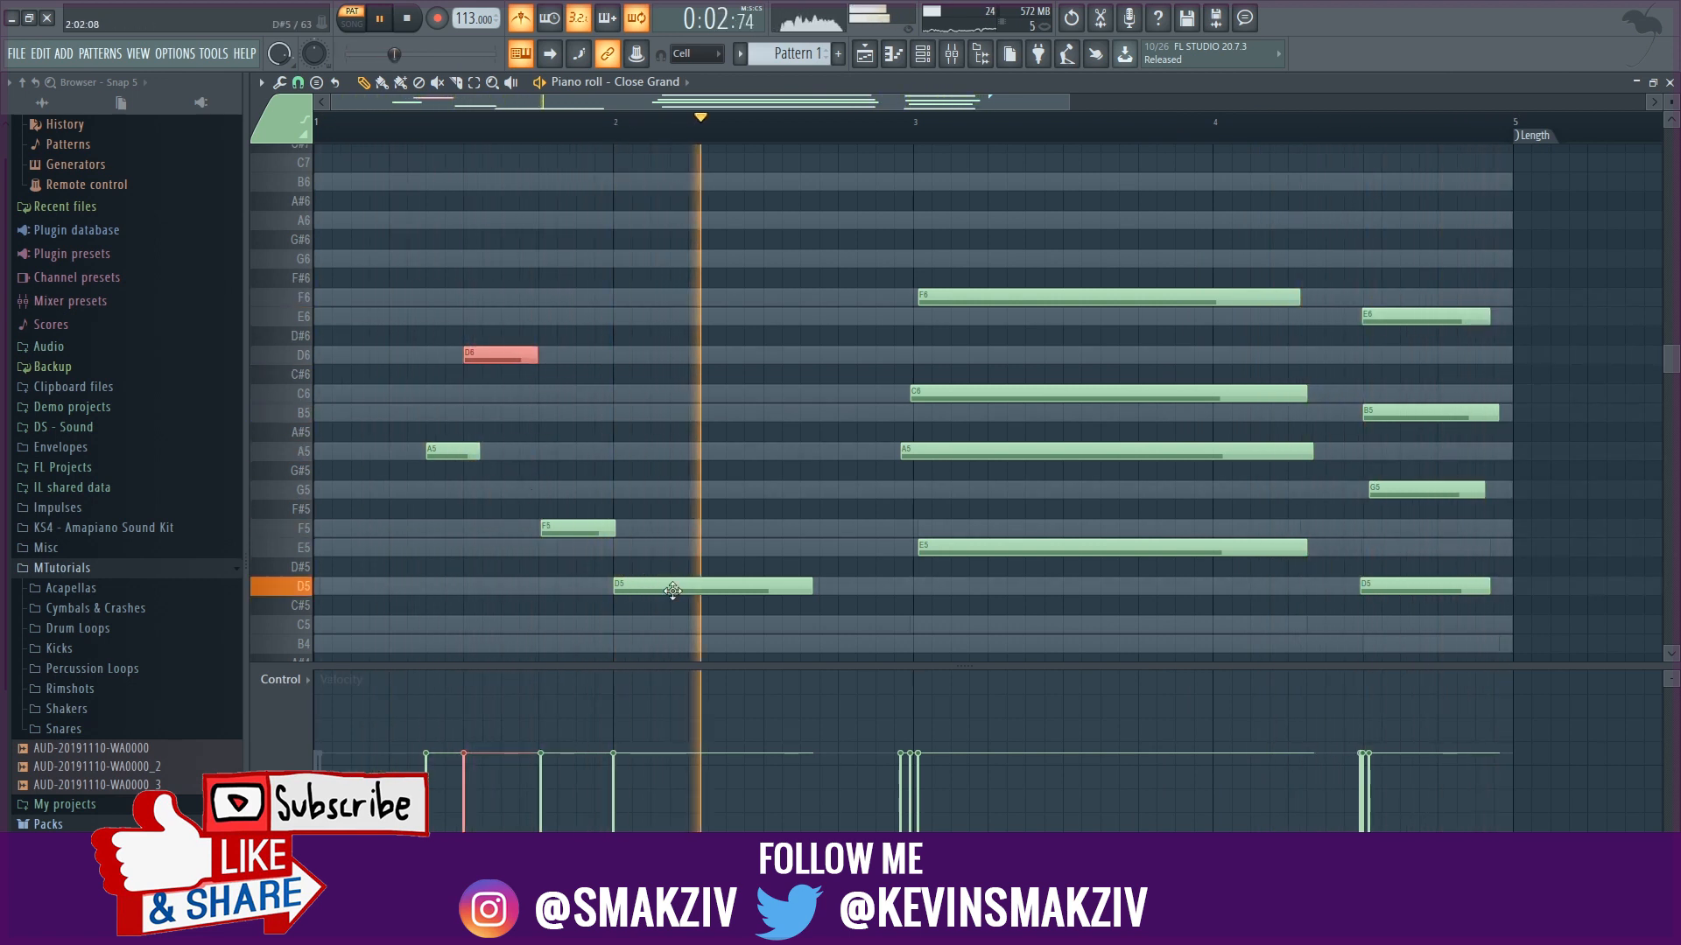
- Try shortening the D5 note in bar 2 to a length of 0:03:16 and play the phrase
click(797, 583)
drag(796, 583, 680, 593)
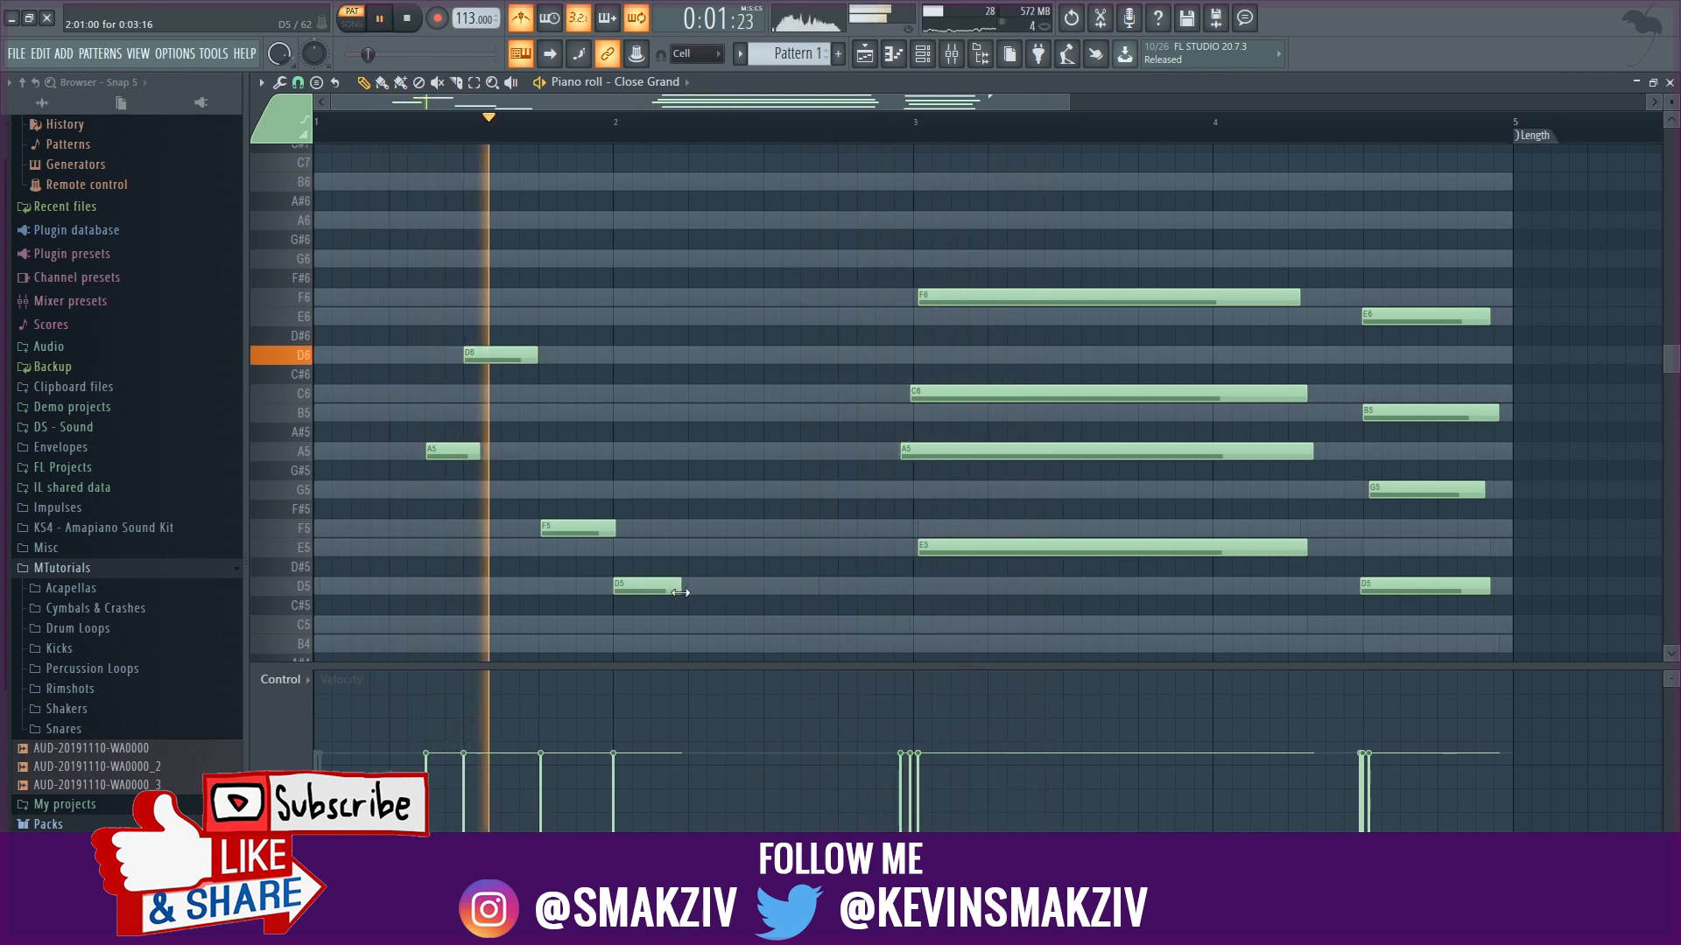
key(space)
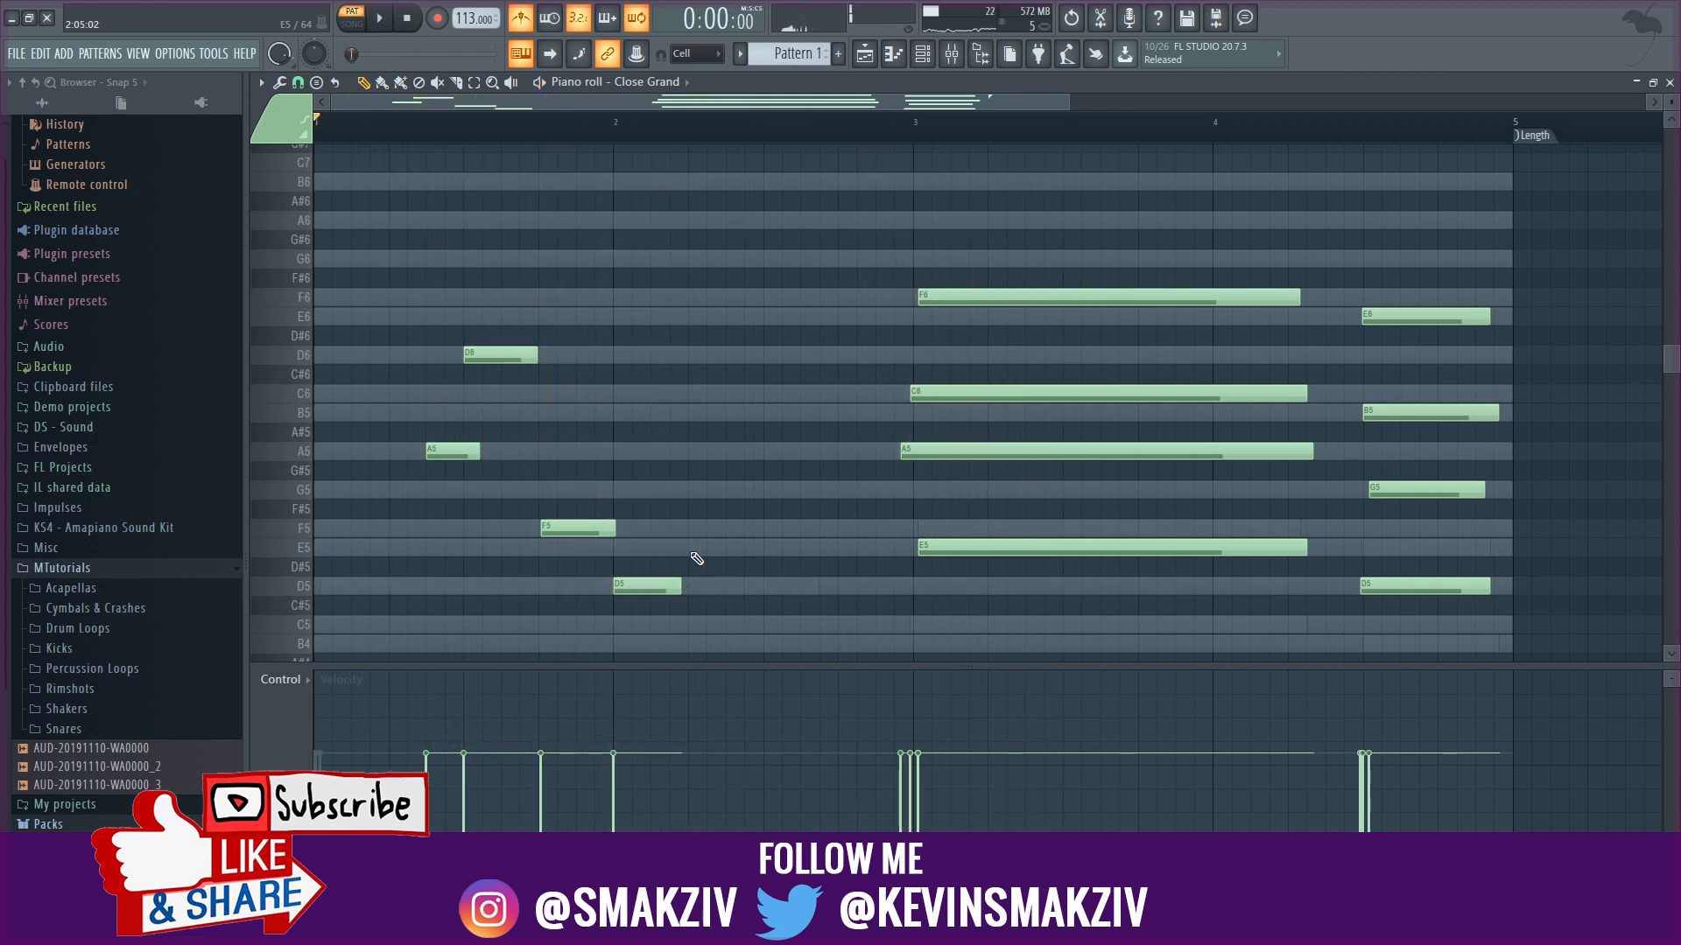
key(space)
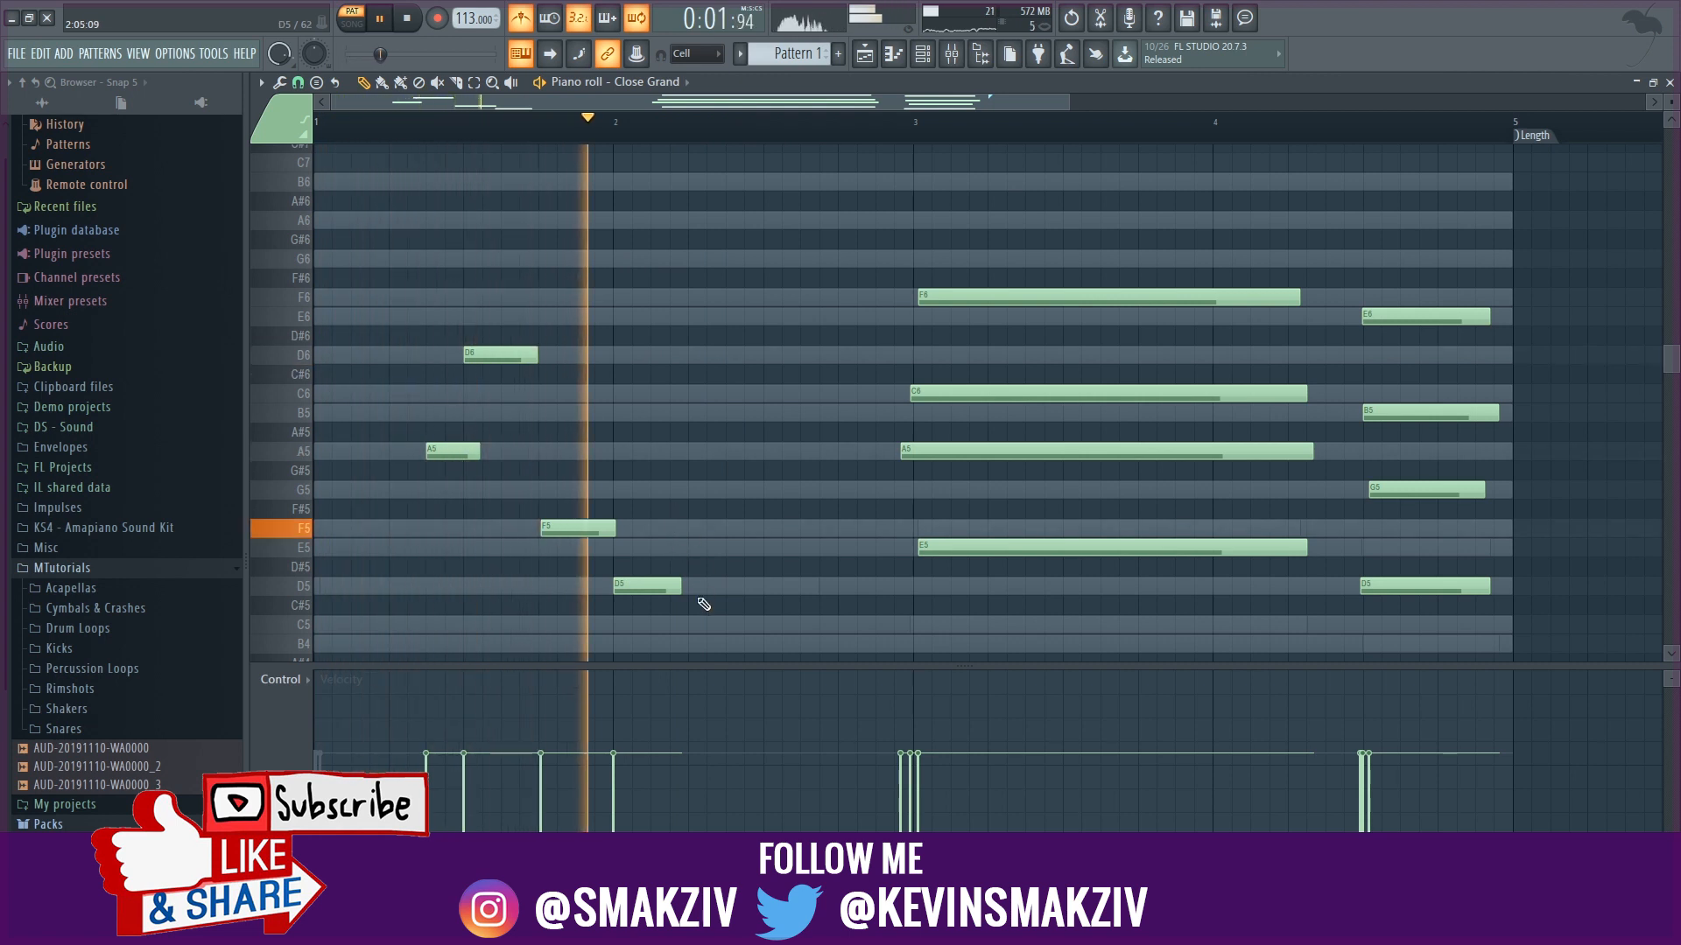
- Lengthen the D5 note in bar 2 to about the start of bar 3 and play the pattern back
drag(680, 585, 910, 572)
key(space)
key(space)
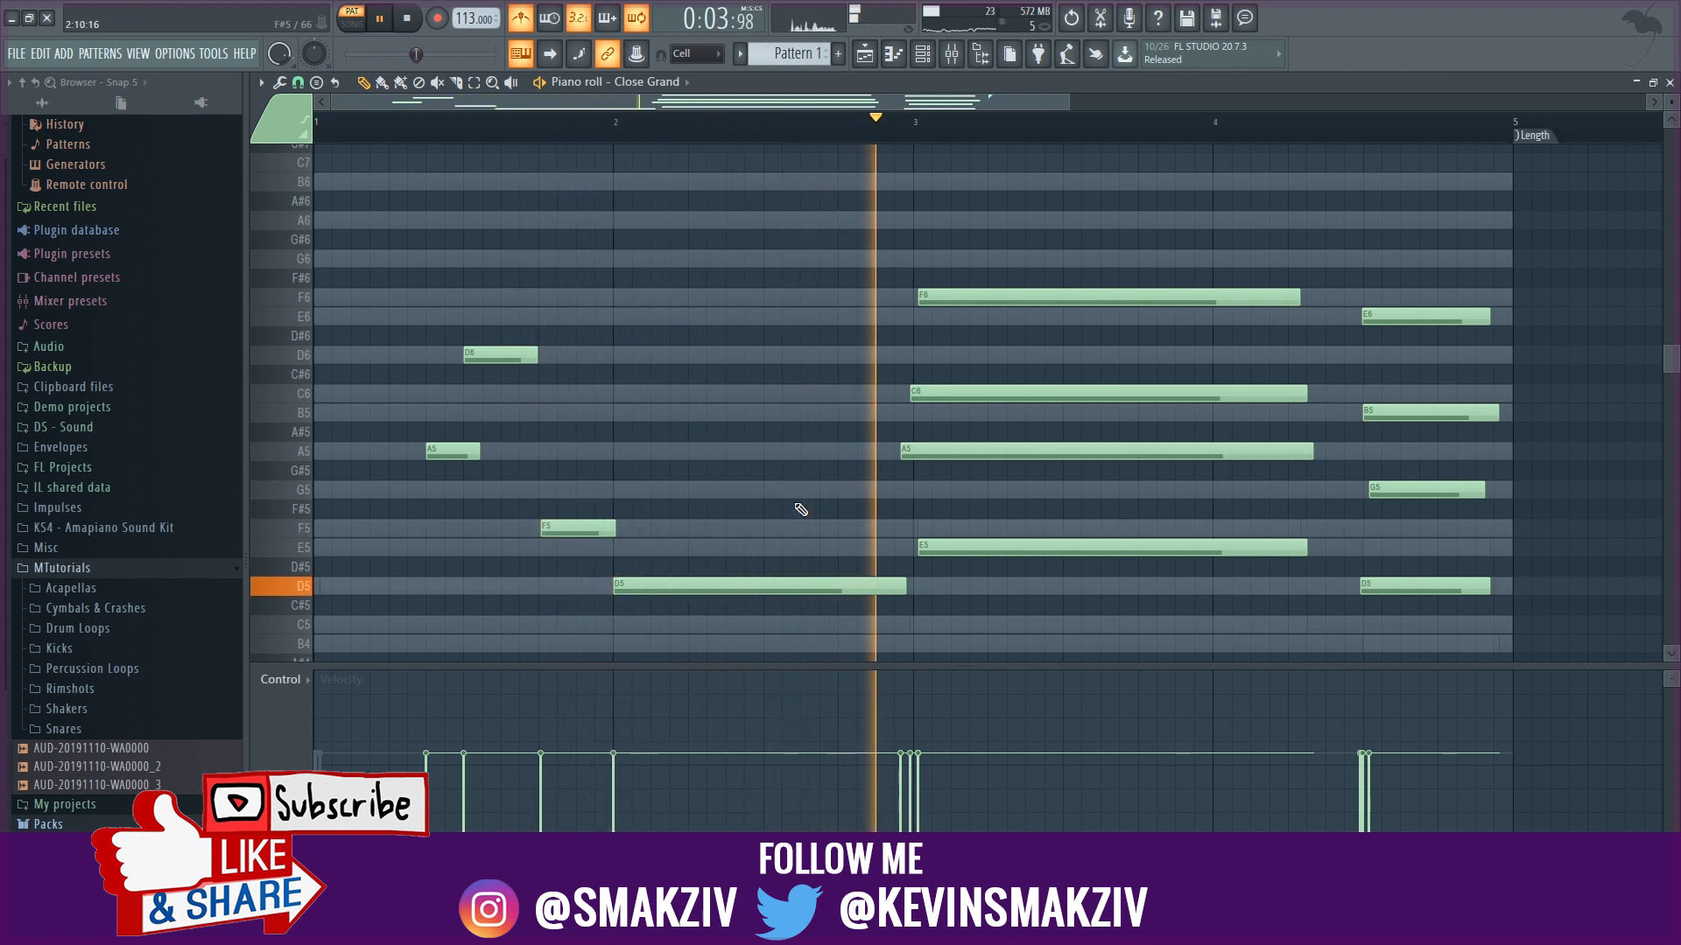
key(space)
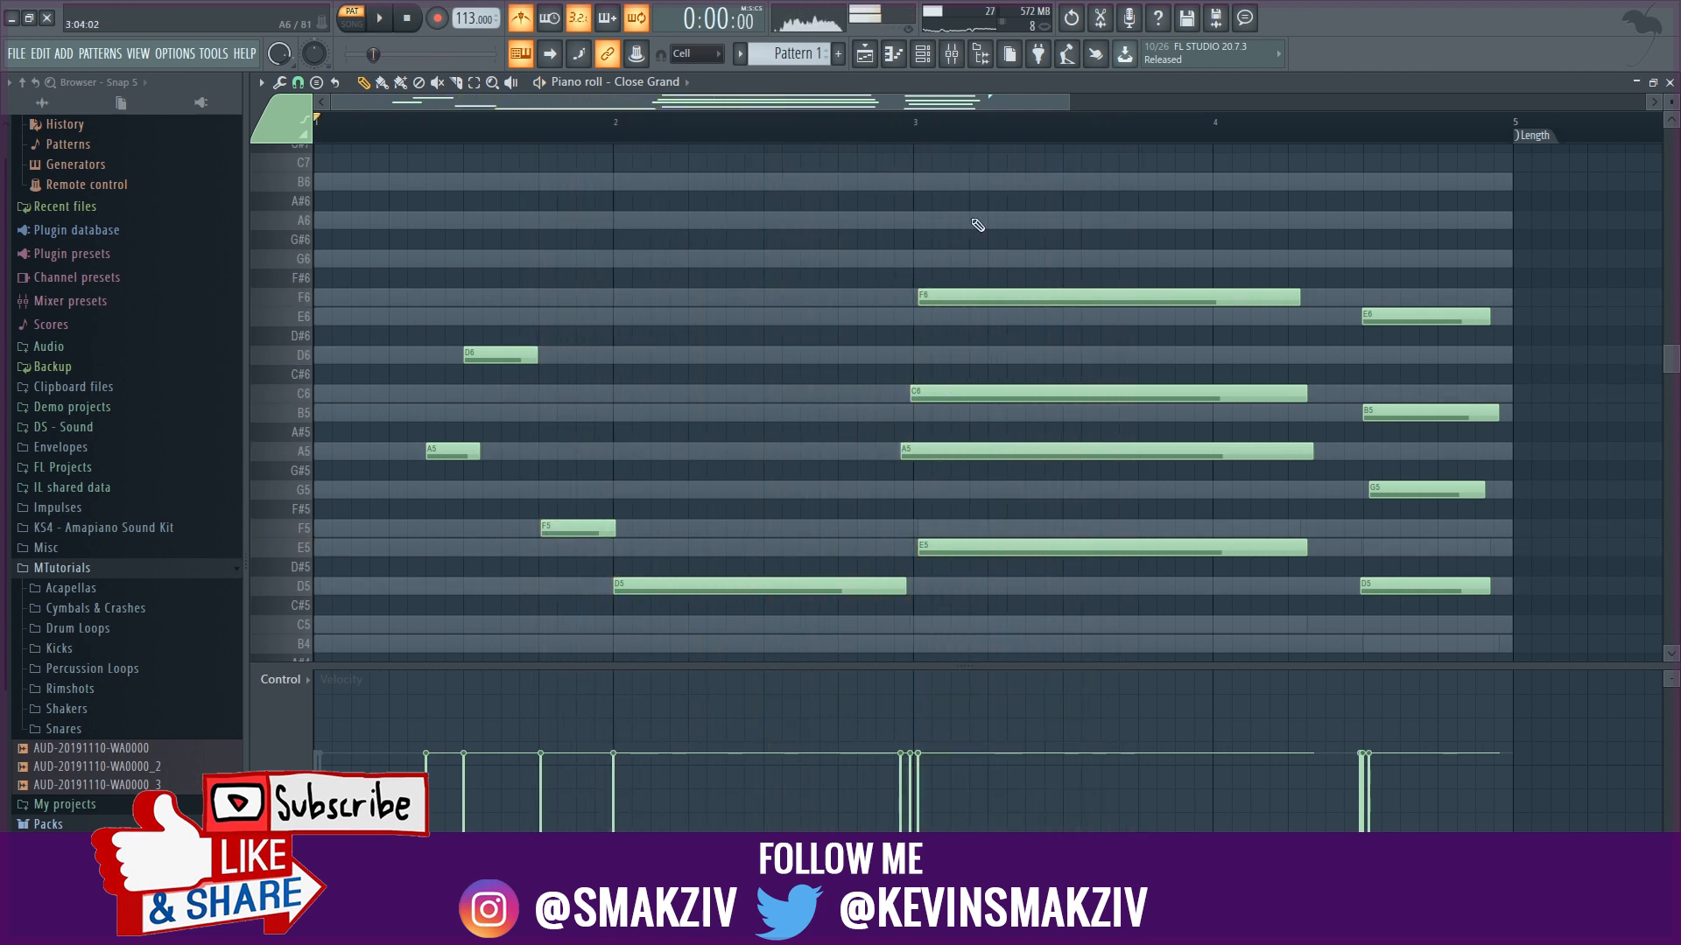
key(space)
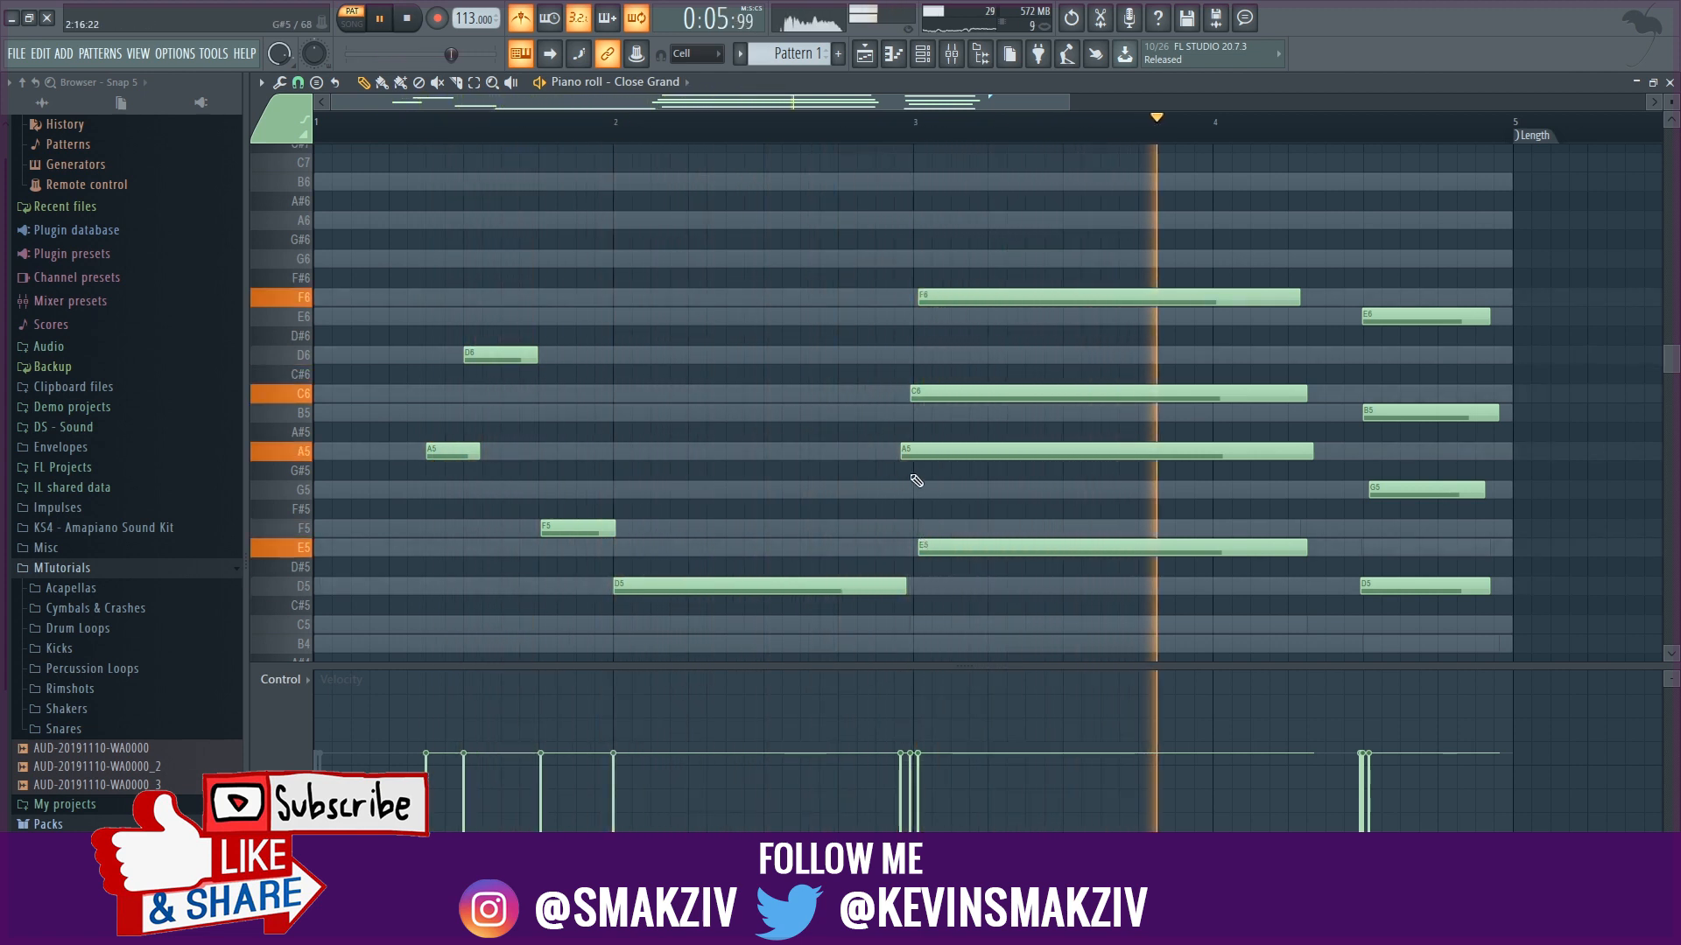
- Stagger the starts of the bar 3 chord notes so that E5, A5, C6 and F6 enter one after another
mouse_move(899, 452)
mouse_down()
mouse_move(975, 477)
mouse_move(1028, 469)
mouse_move(914, 447)
mouse_up()
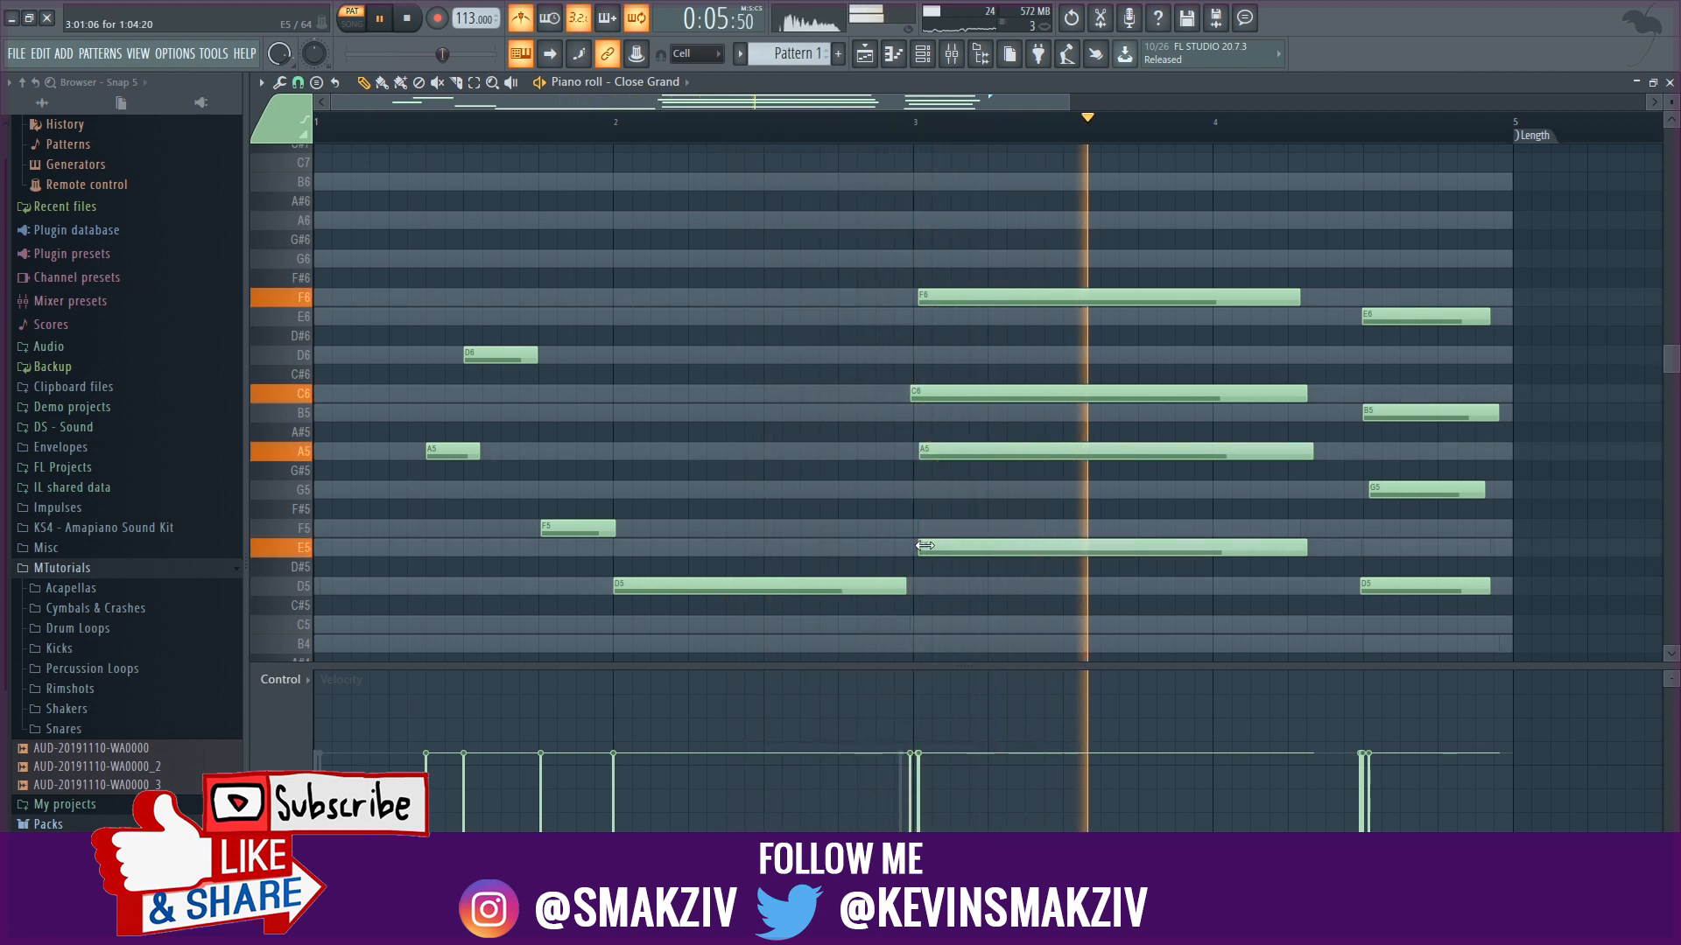
drag(912, 392, 1173, 392)
drag(919, 548, 1031, 548)
drag(919, 296, 1219, 296)
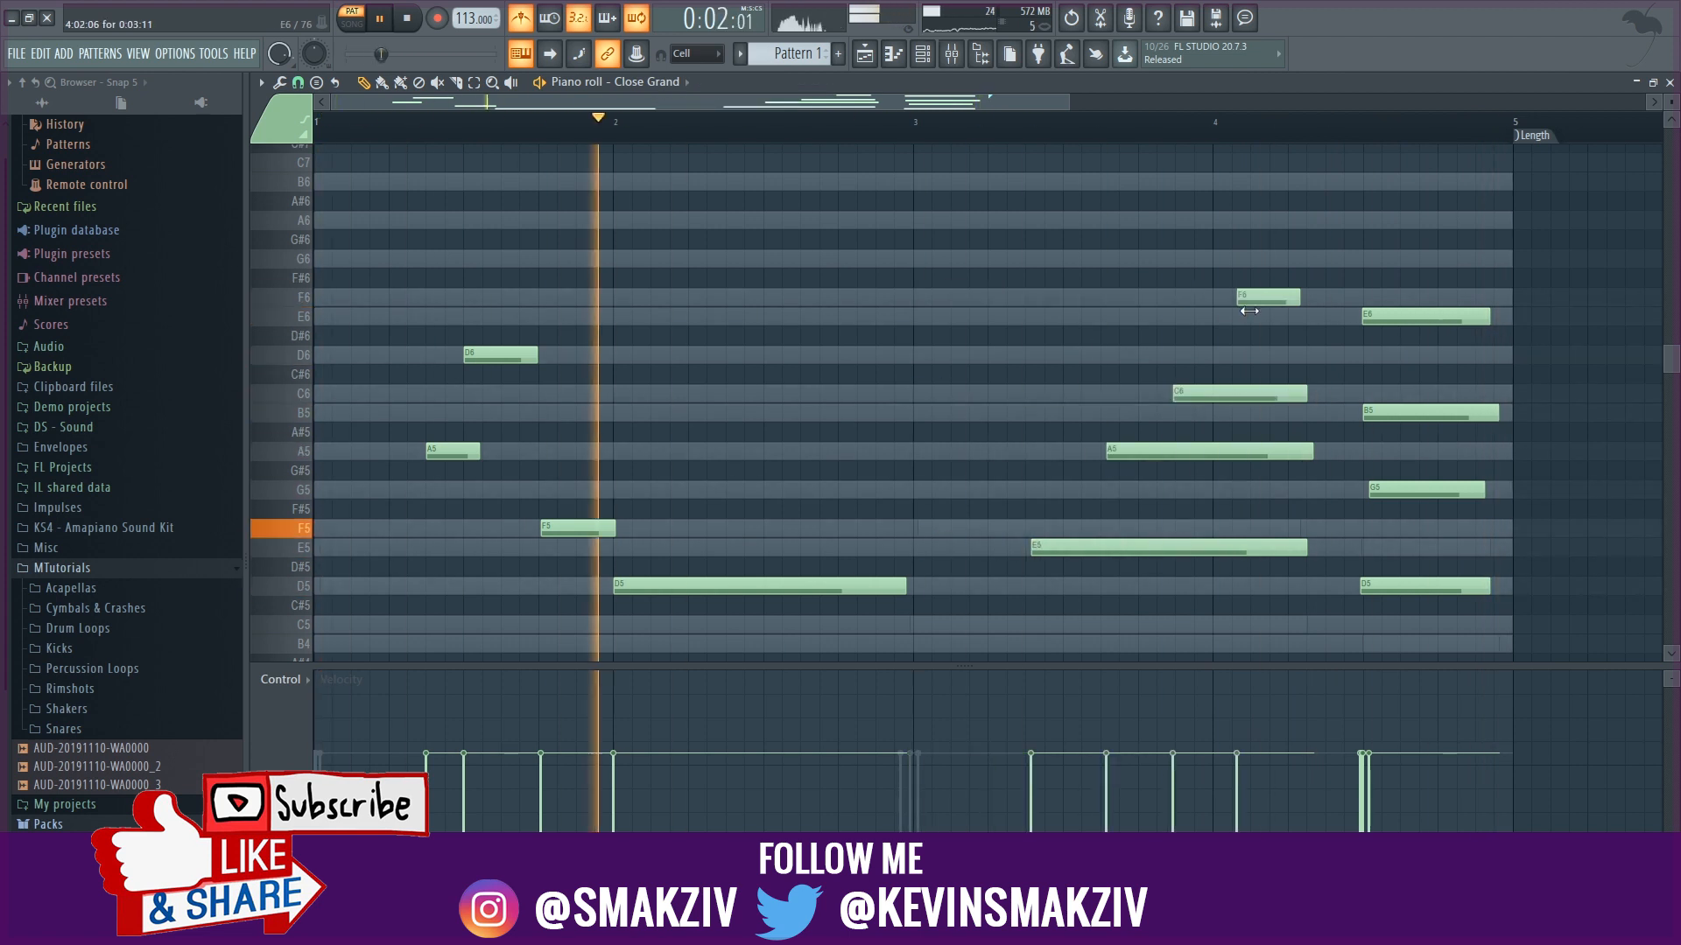
drag(920, 451, 1069, 447)
drag(1036, 546, 1029, 544)
drag(1073, 450, 1065, 450)
drag(1177, 393, 1103, 393)
drag(1221, 296, 1140, 297)
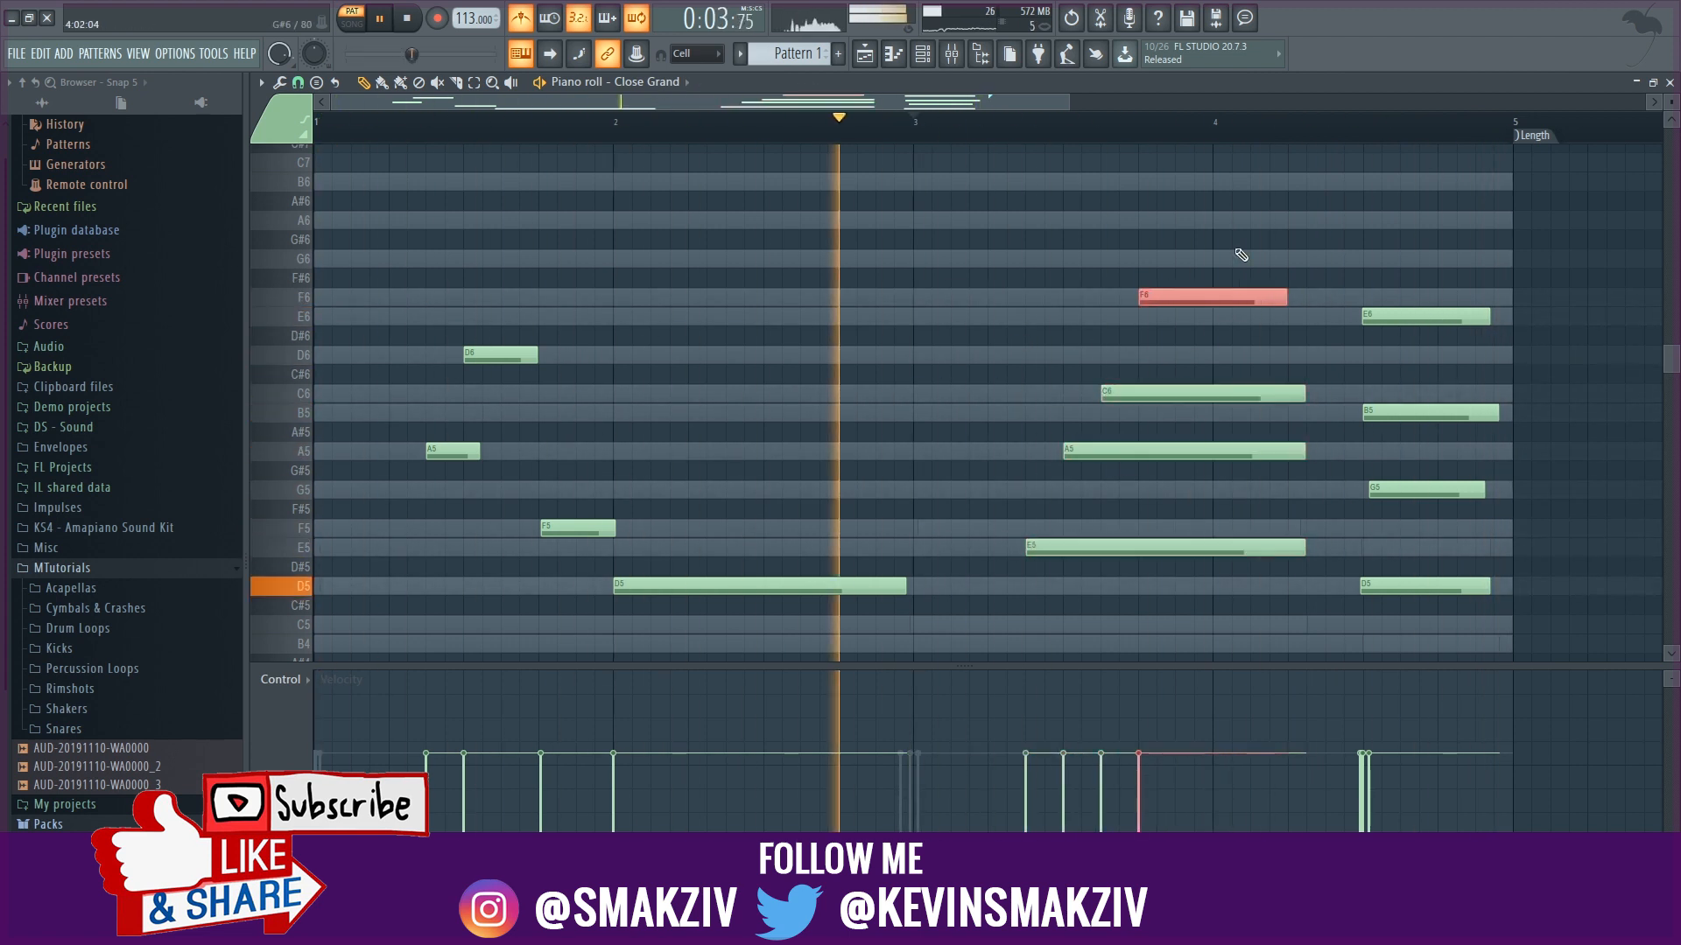
- Shorten the staggered F6, C6, A5 and E5 notes in bar 3 and add a G6 note at the start of bar 4
drag(1285, 297, 1210, 297)
drag(1303, 393, 1136, 393)
drag(1302, 449, 1116, 450)
drag(1302, 547, 1058, 546)
drag(1218, 420, 1341, 258)
- Stagger and shorten the bar 4 chord notes into an E6, G5, B5 run and delete the D5 note
drag(1372, 490, 1390, 490)
drag(1366, 413, 1421, 412)
drag(1487, 586, 1375, 586)
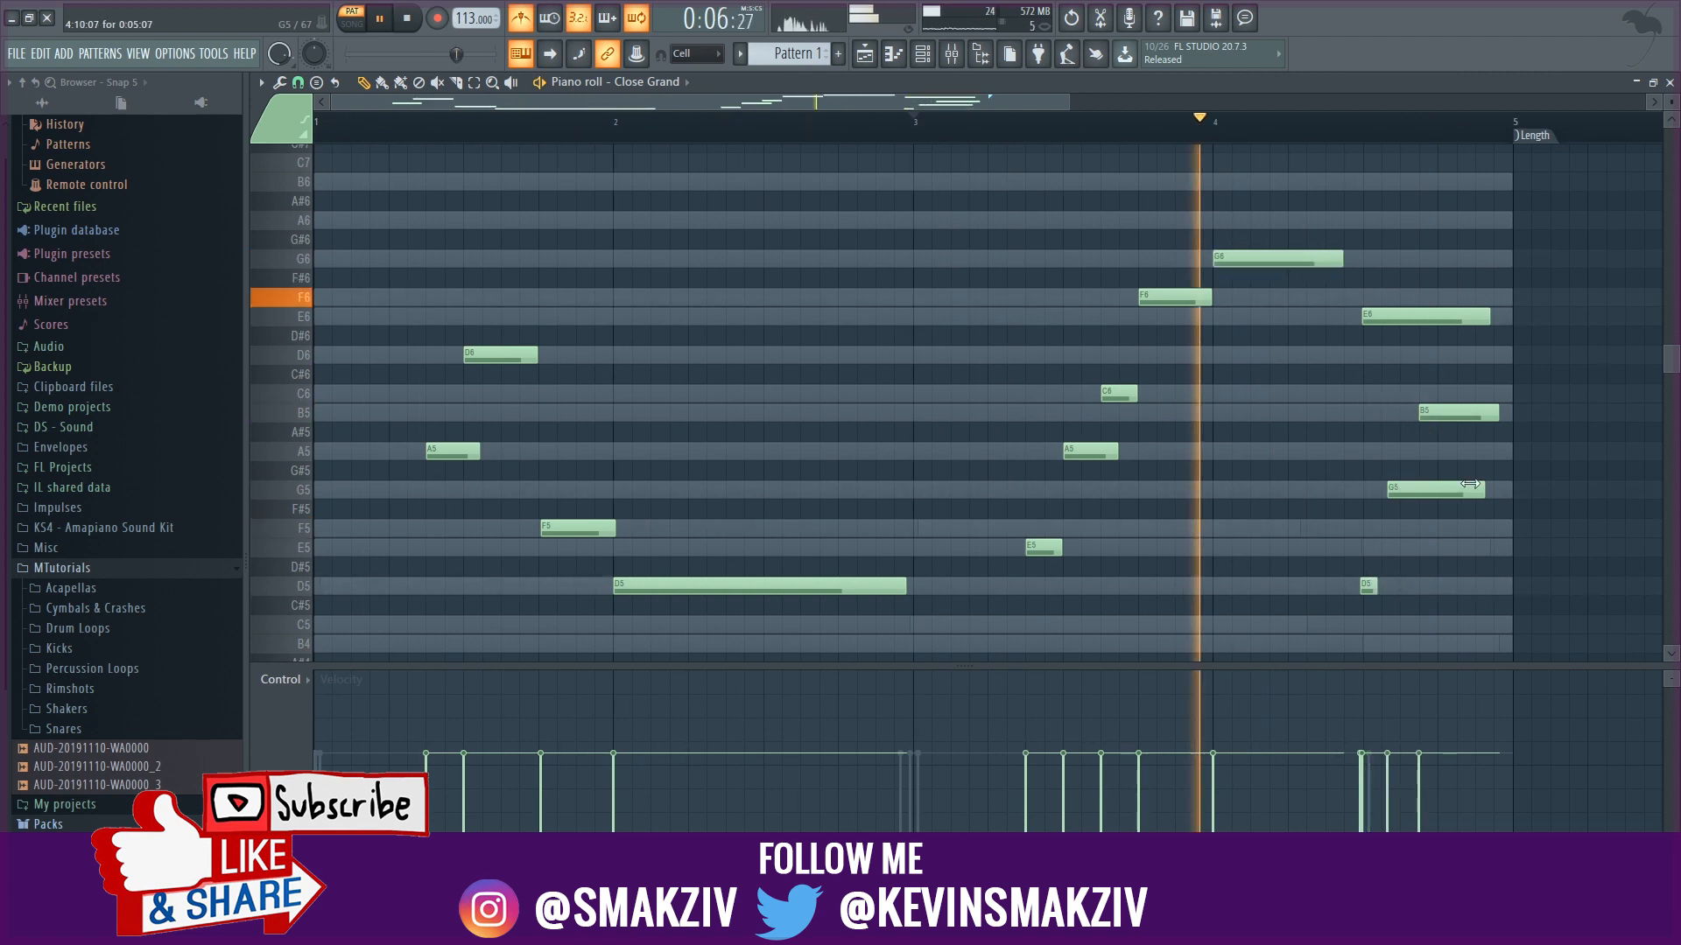
drag(1481, 490, 1426, 490)
drag(1488, 317, 1413, 317)
drag(1421, 412, 1439, 412)
drag(1406, 490, 1425, 490)
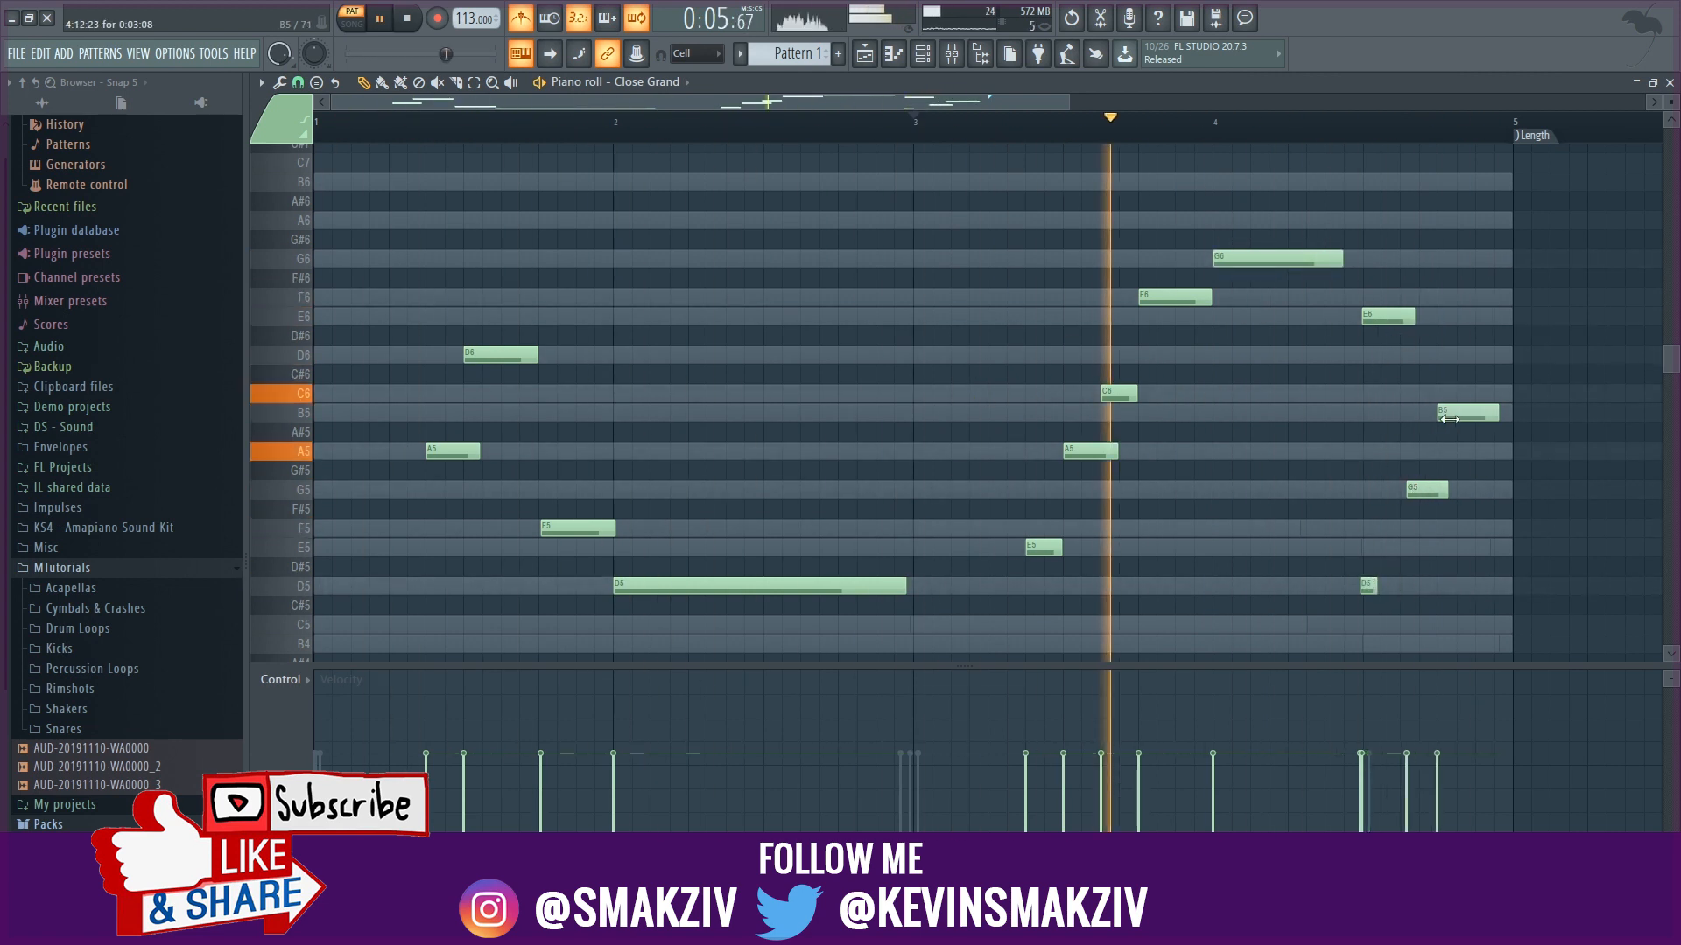
right_click(1369, 586)
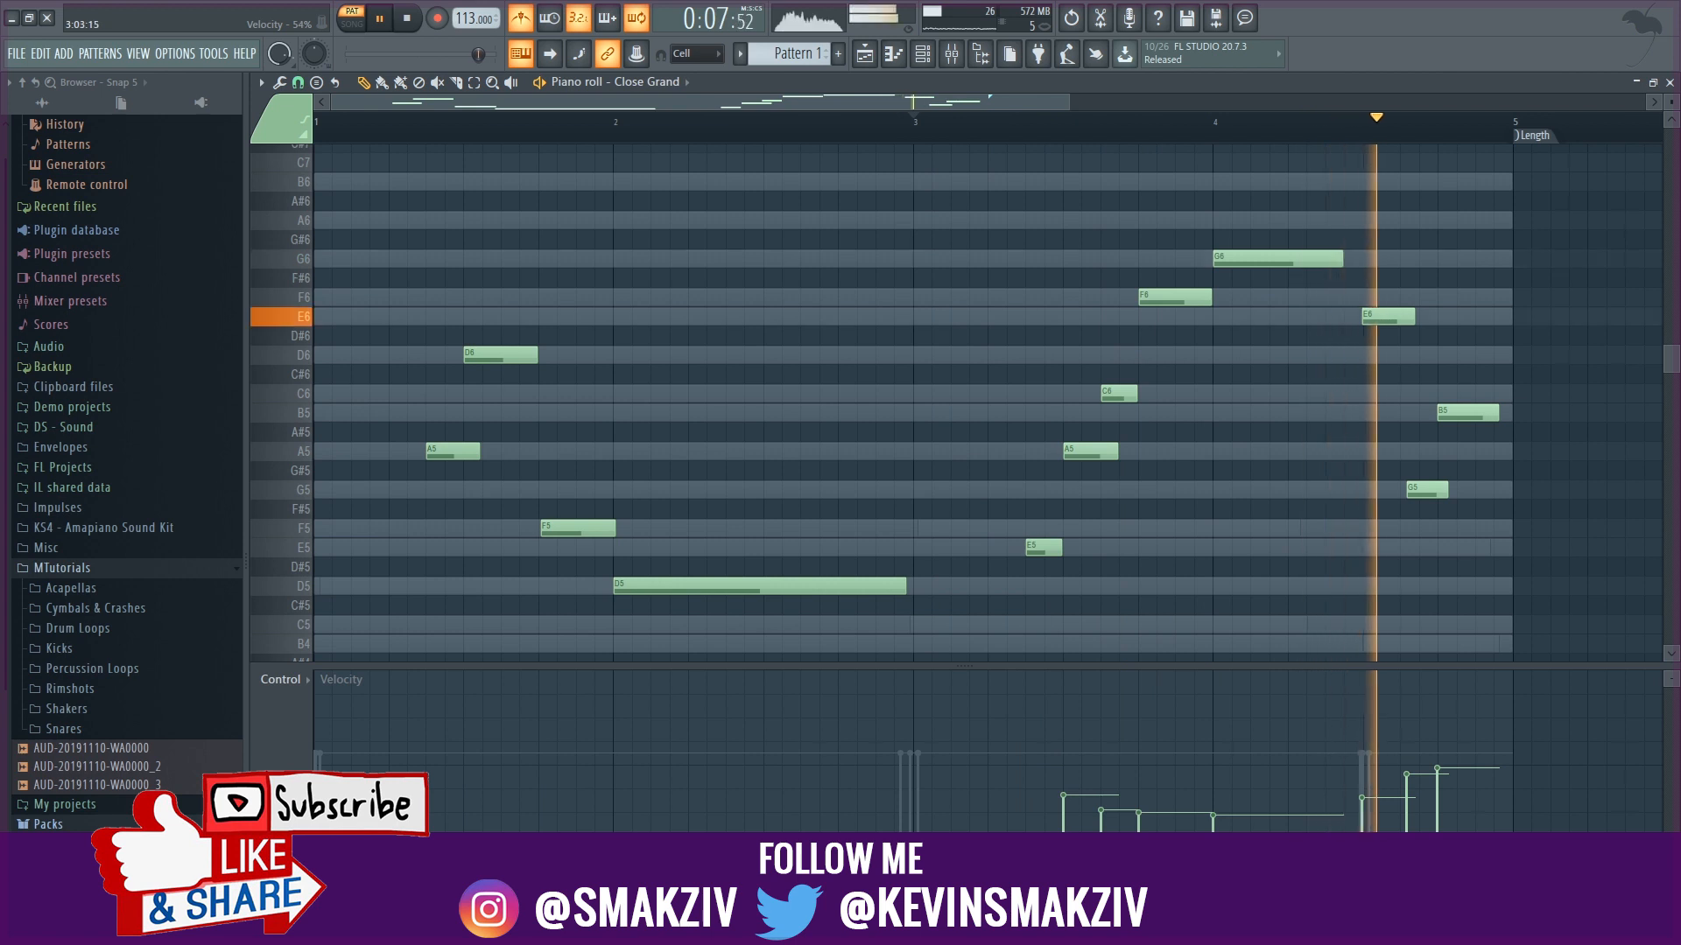
- Lower the velocities of the Close Grand melody notes and of all the Electric chord notes to roughly 50 to 60%
drag(1025, 848, 1198, 867)
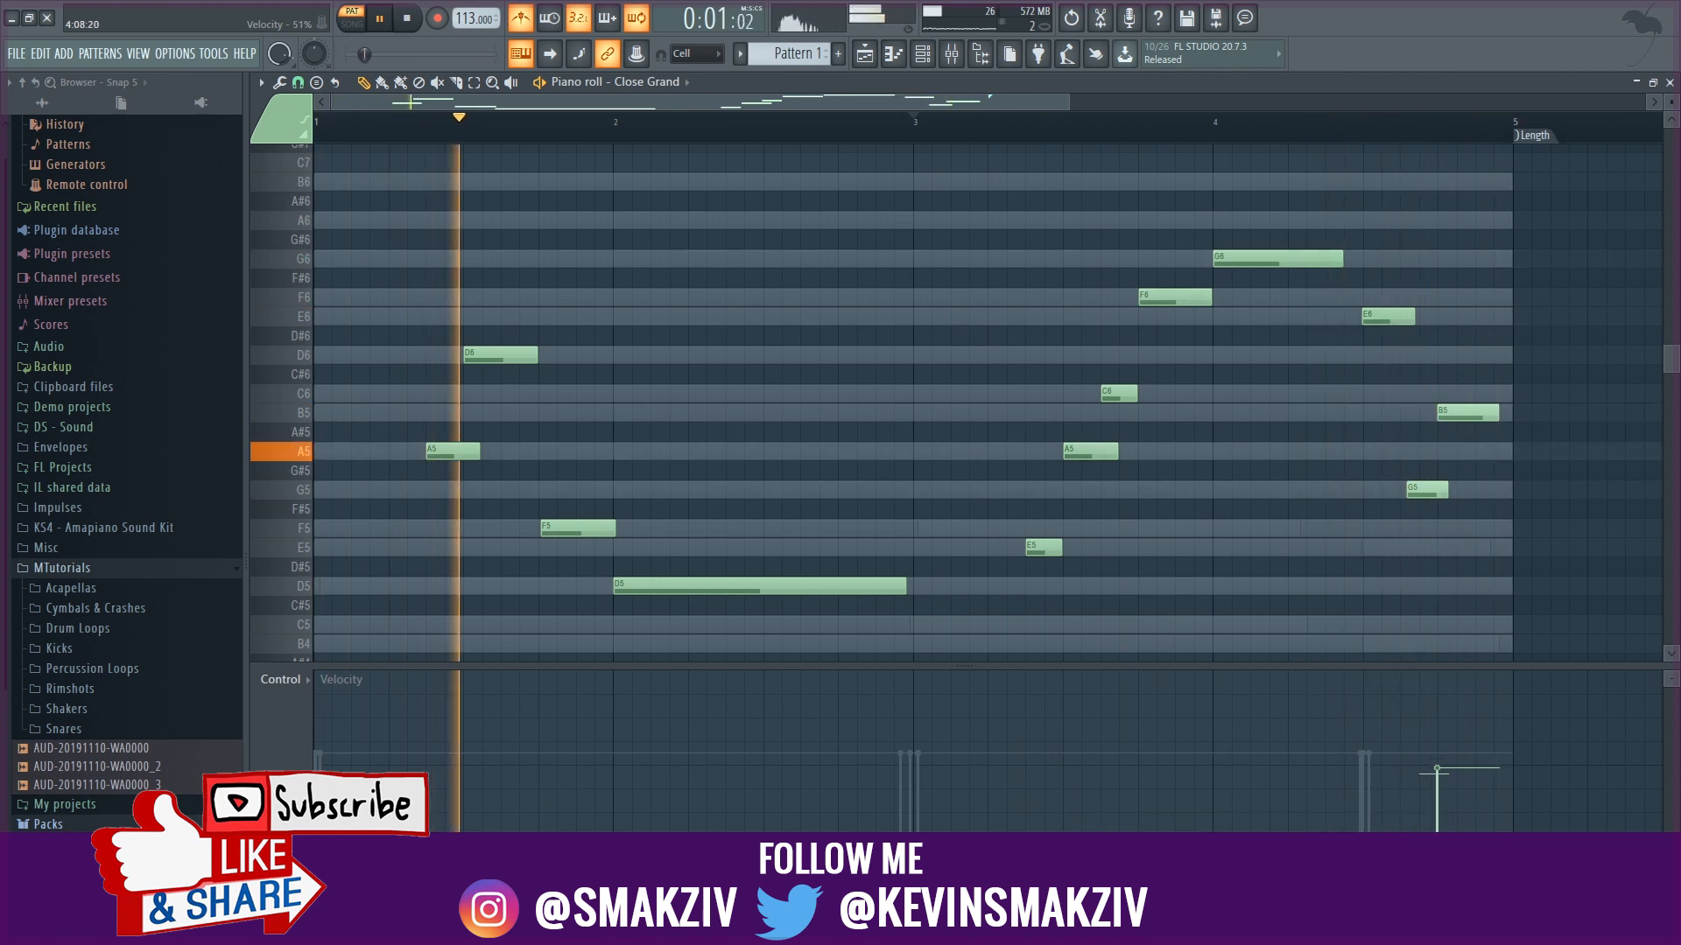
key(F7)
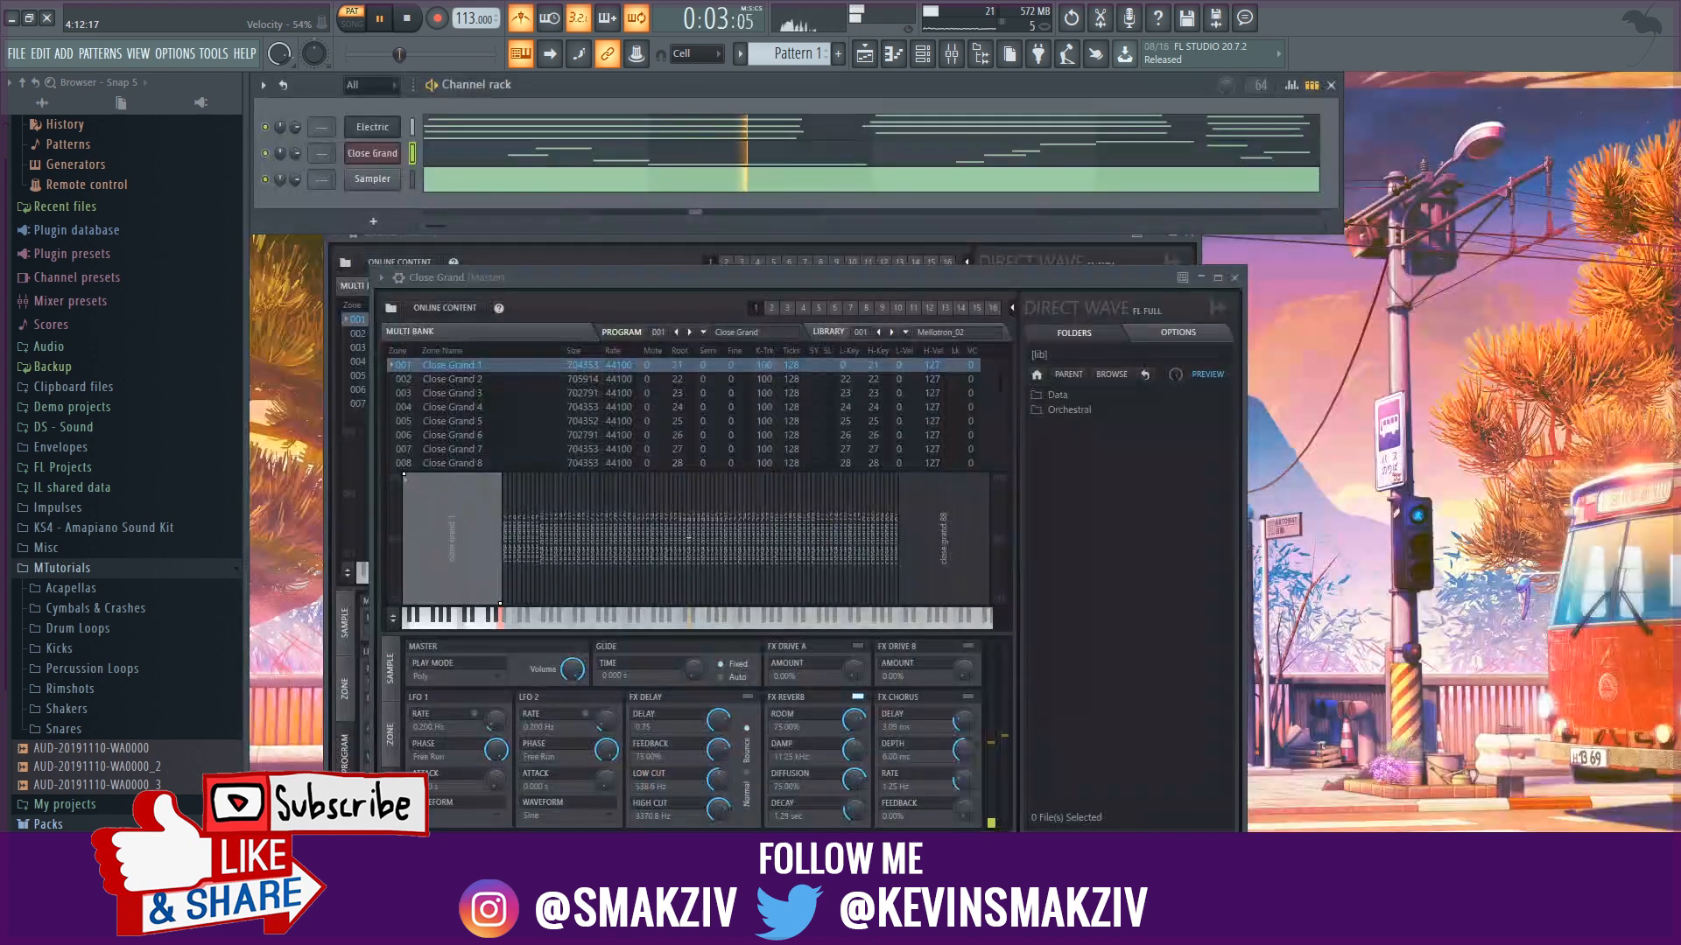
click(543, 134)
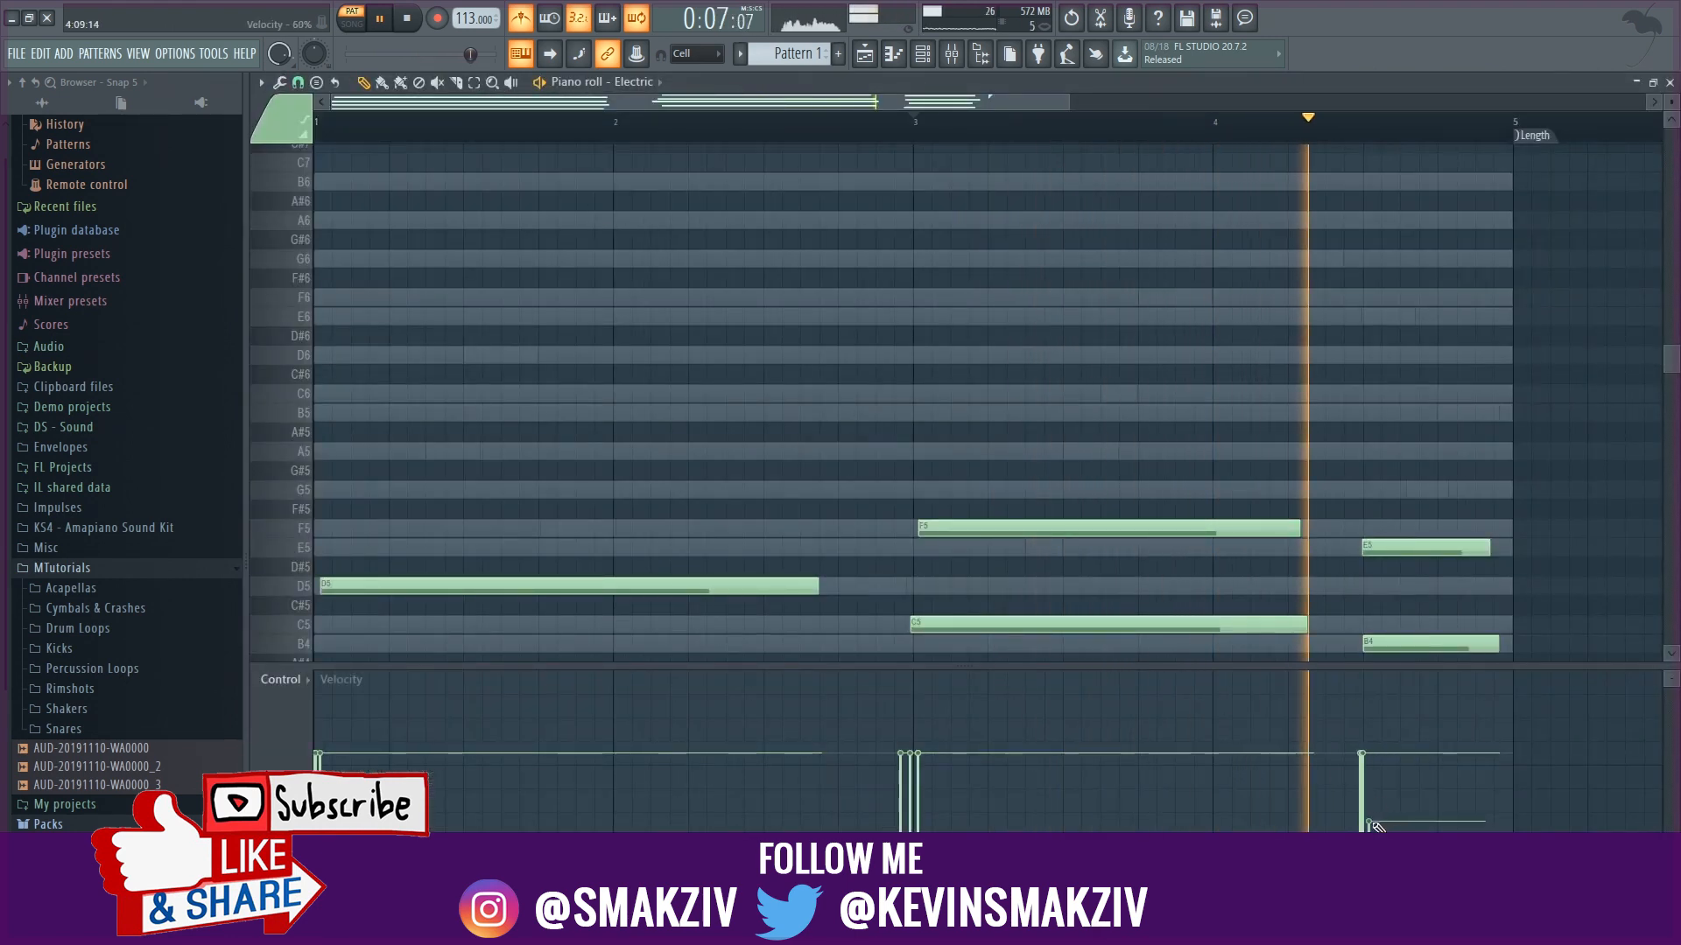
mouse_move(1355, 807)
mouse_down()
mouse_move(1378, 814)
mouse_move(1334, 833)
mouse_up()
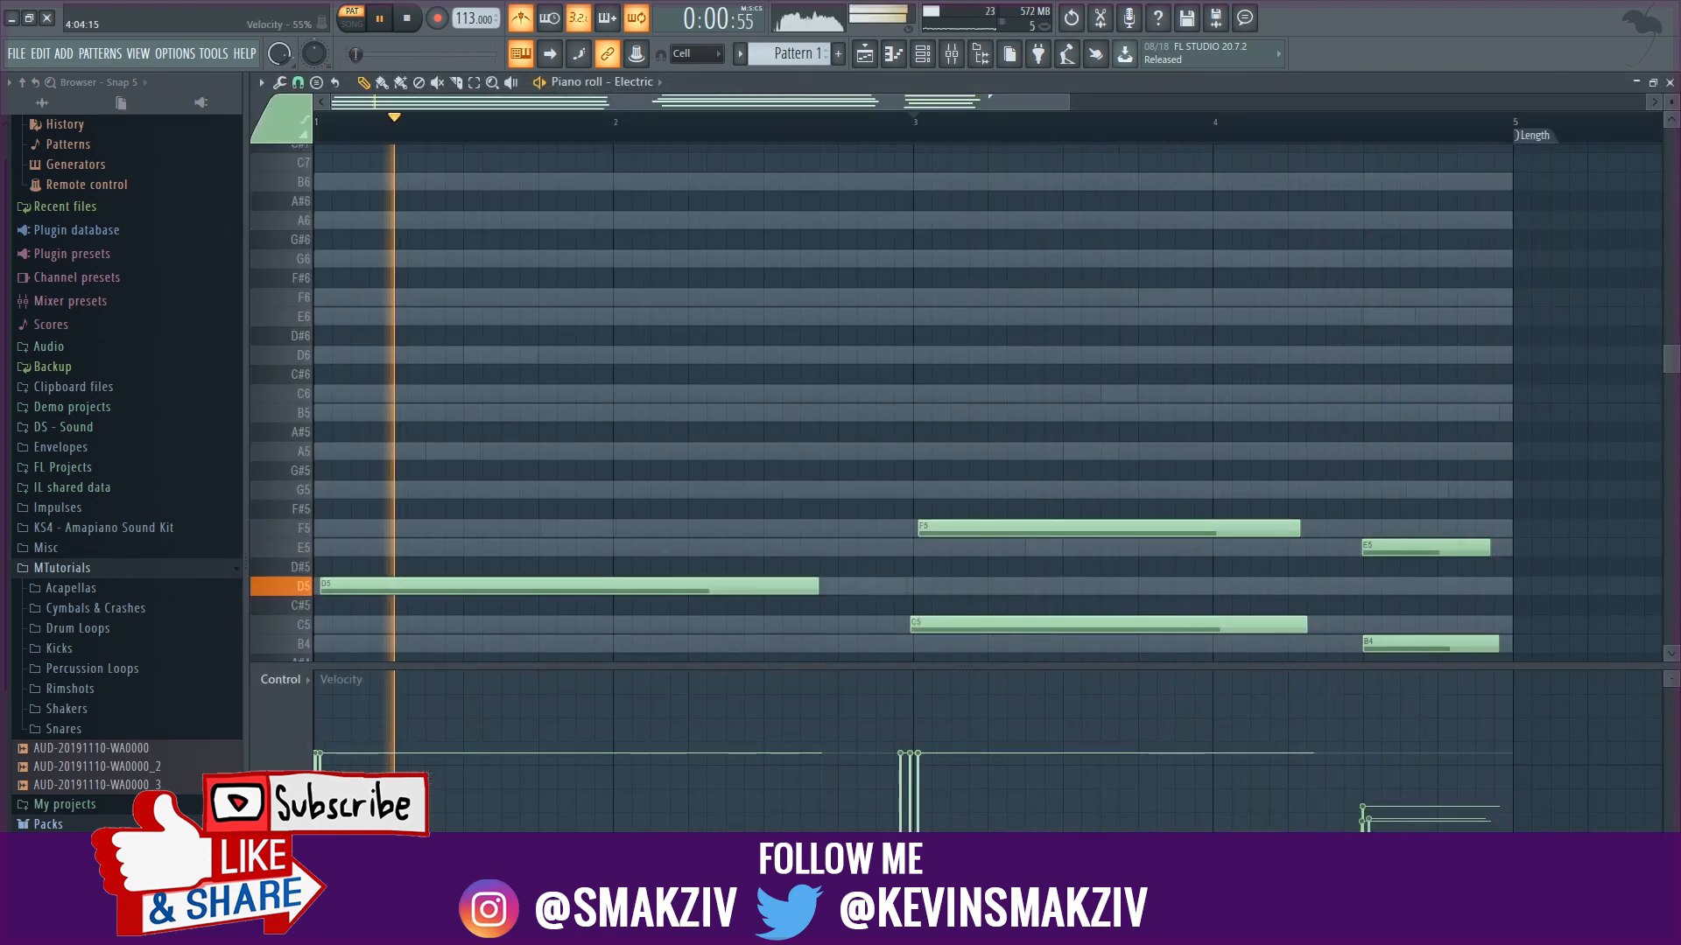
mouse_move(897, 827)
mouse_down()
mouse_move(933, 831)
mouse_move(916, 830)
mouse_up()
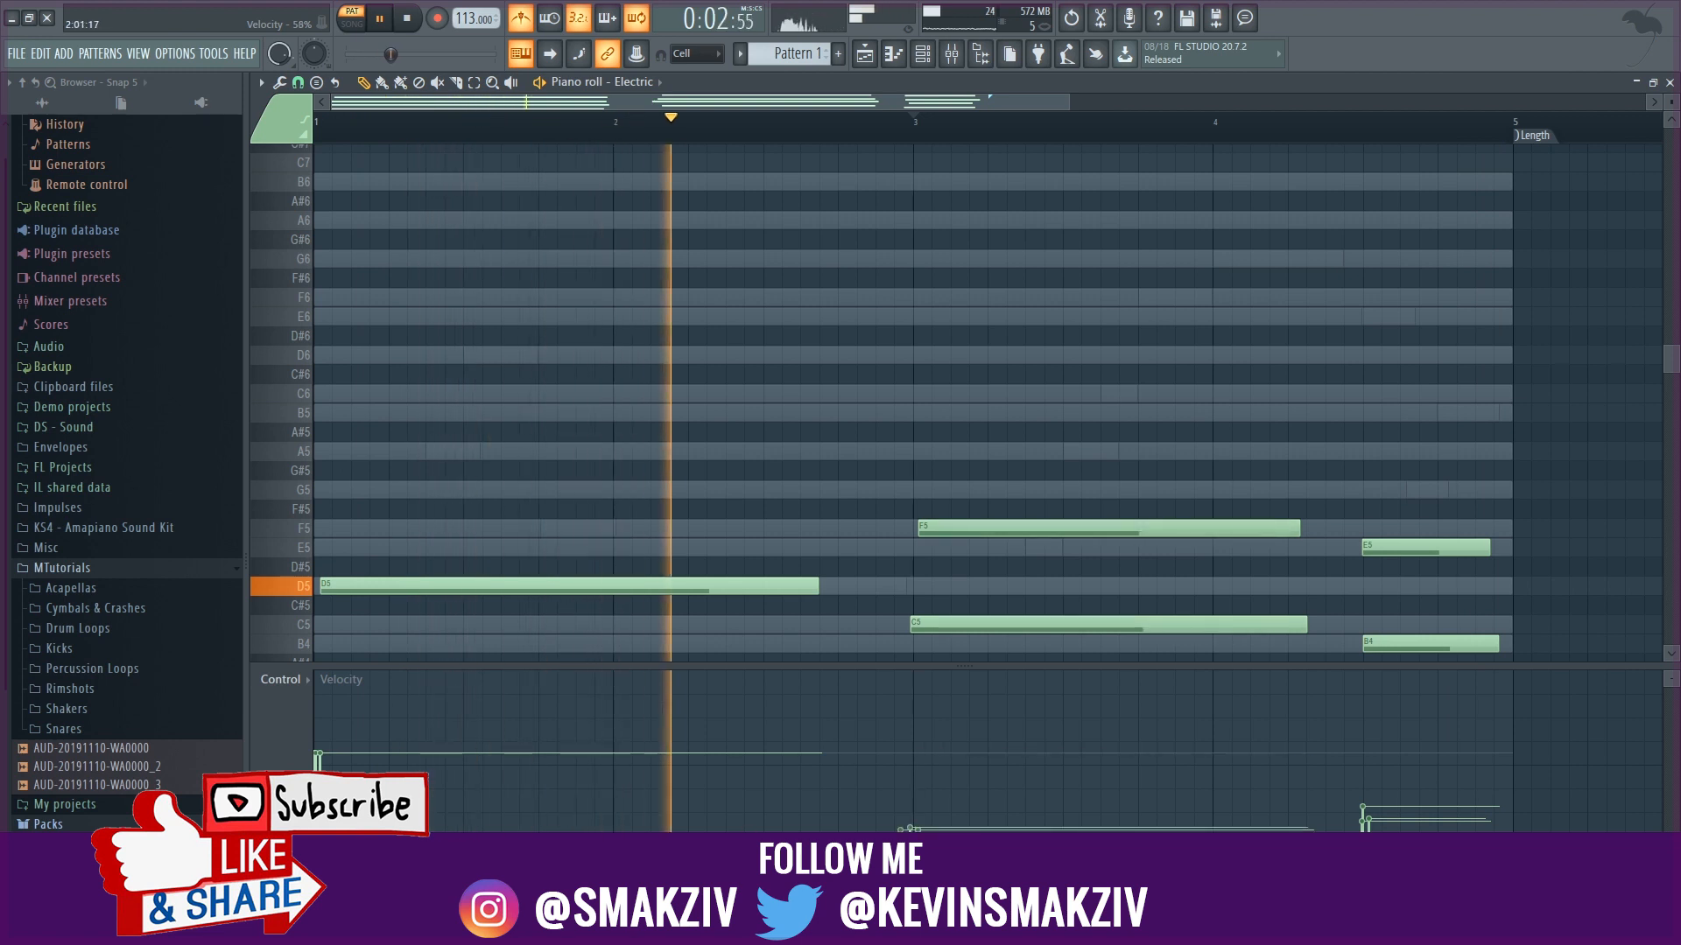
drag(326, 844, 316, 843)
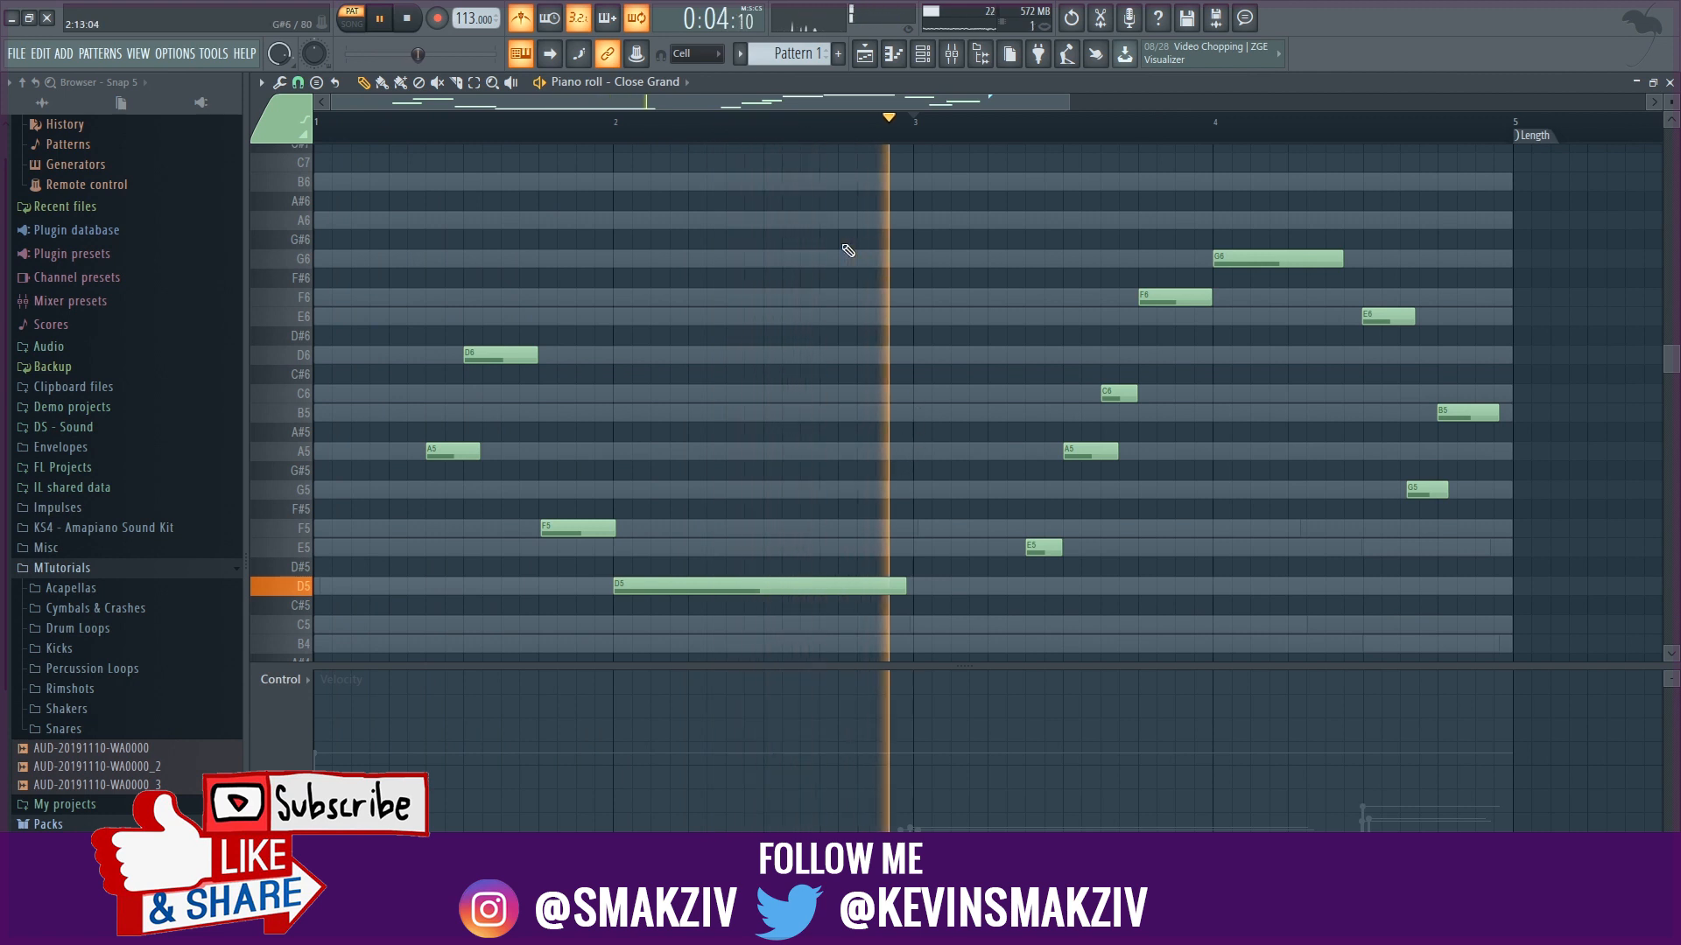
- Add Kick (1) from the Kicks folder as a new channel and fill it on each 4 steps
key(Escape)
click(38, 650)
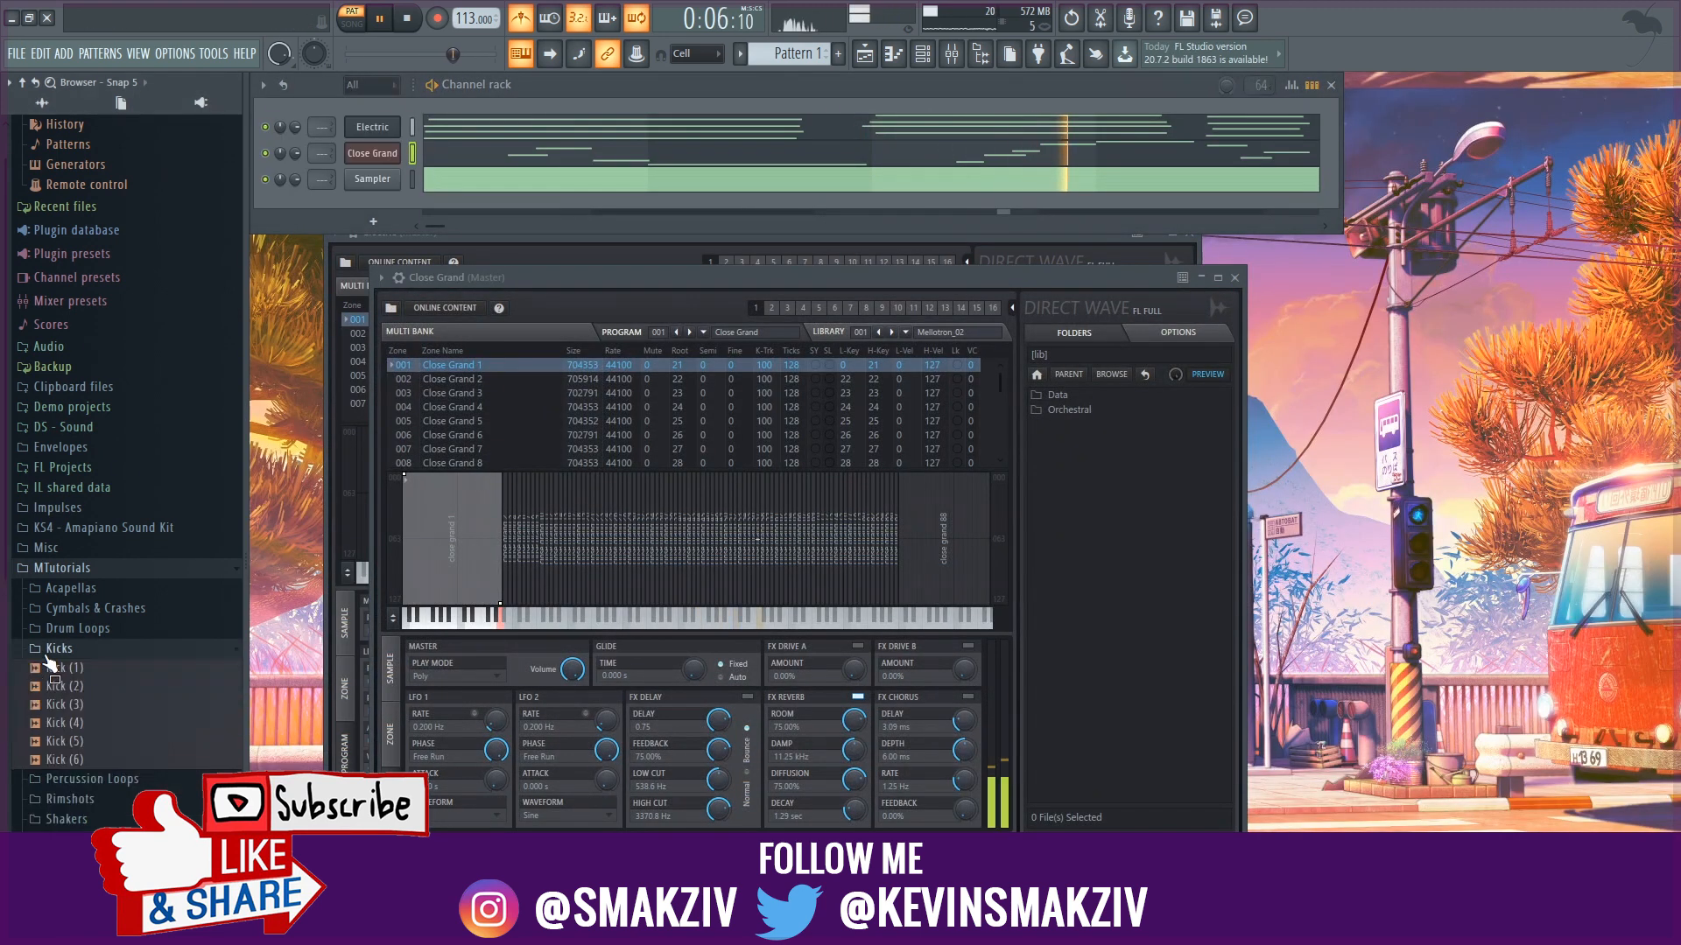
drag(59, 675, 82, 677)
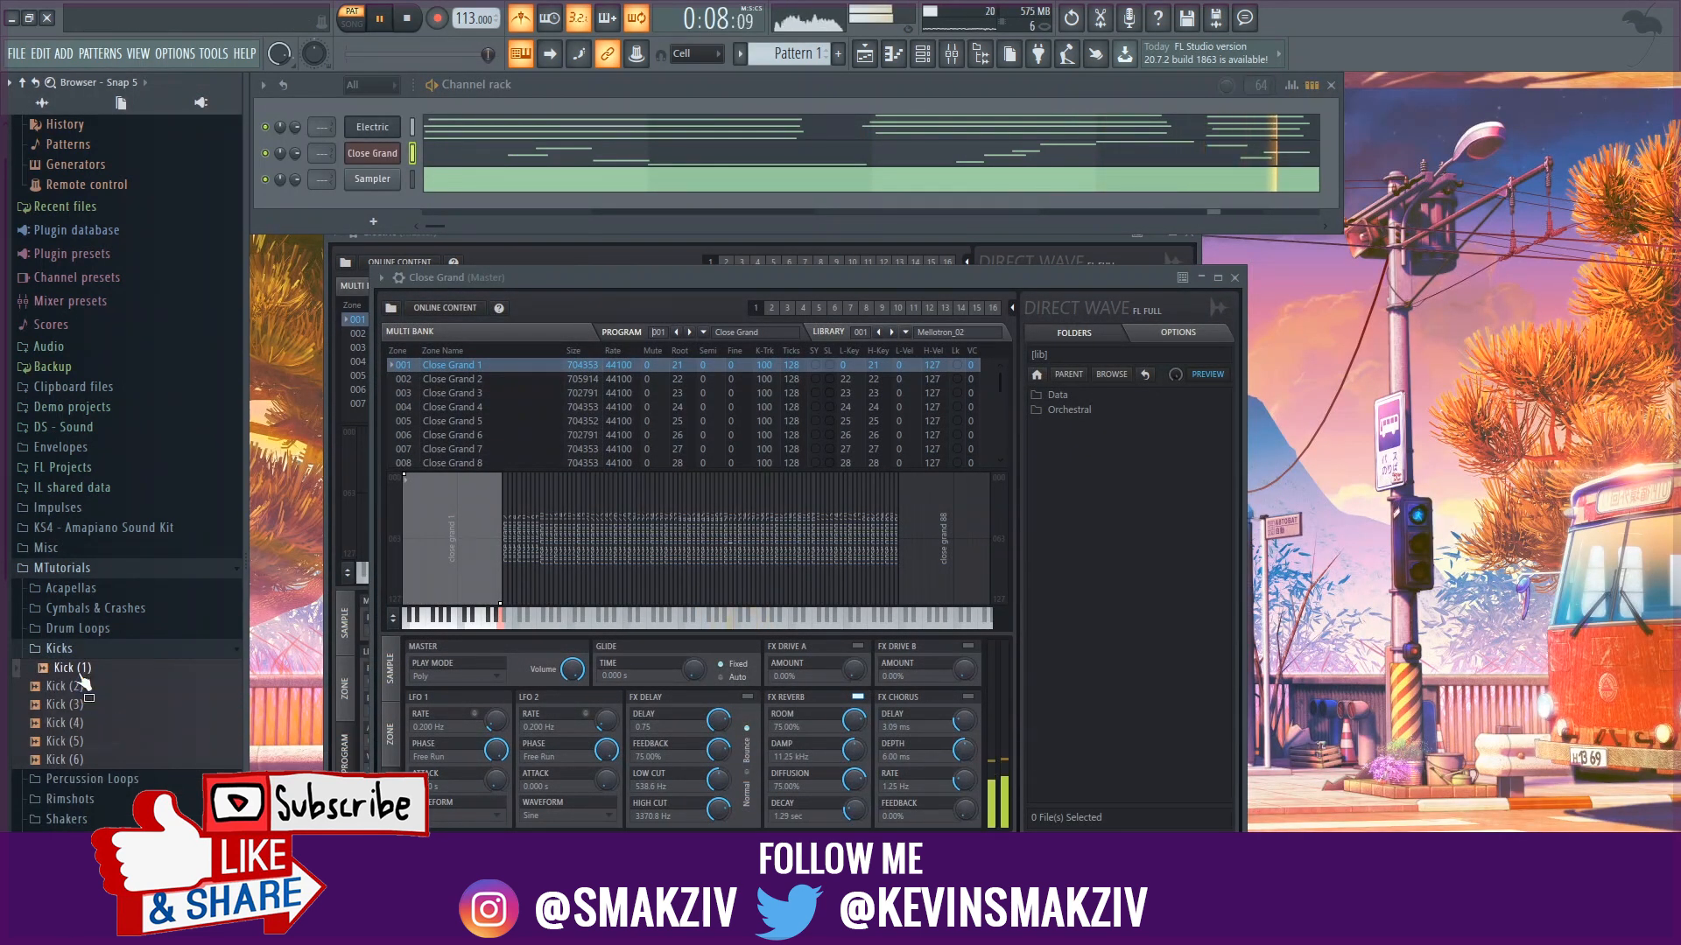
drag(368, 179, 368, 191)
right_click(374, 203)
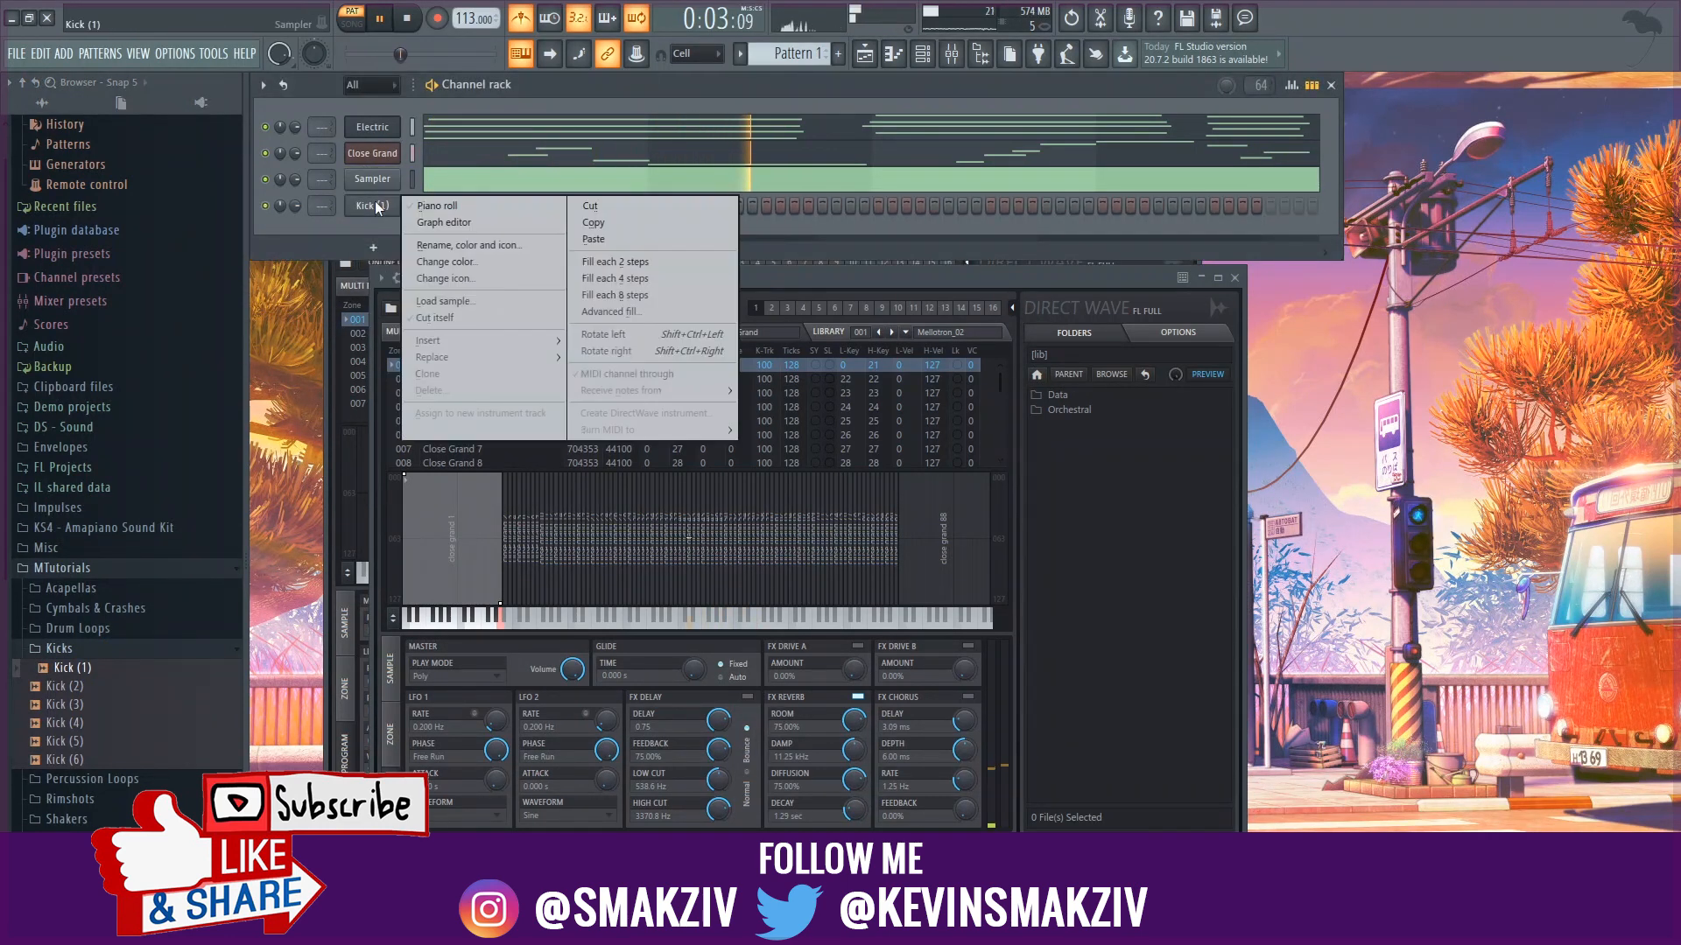
click(621, 281)
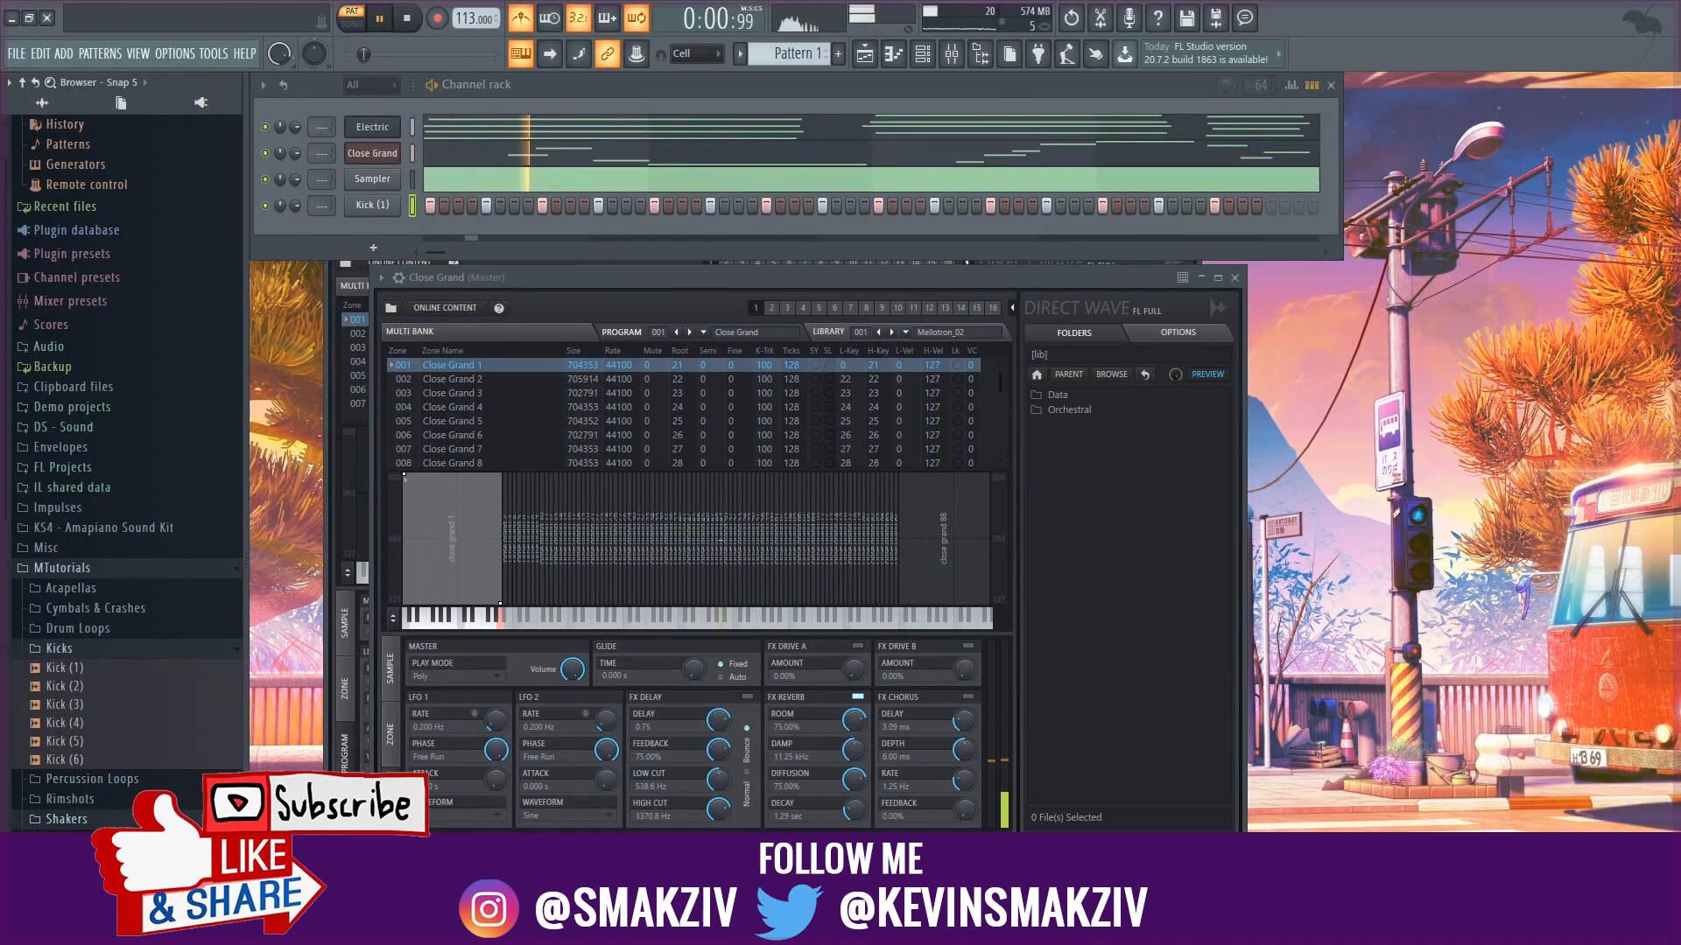
- Add Shaker 04 from the Random Shakers folder as a channel and place hits at the starts of bars 1 and 3
scroll(127, 525, down, 2)
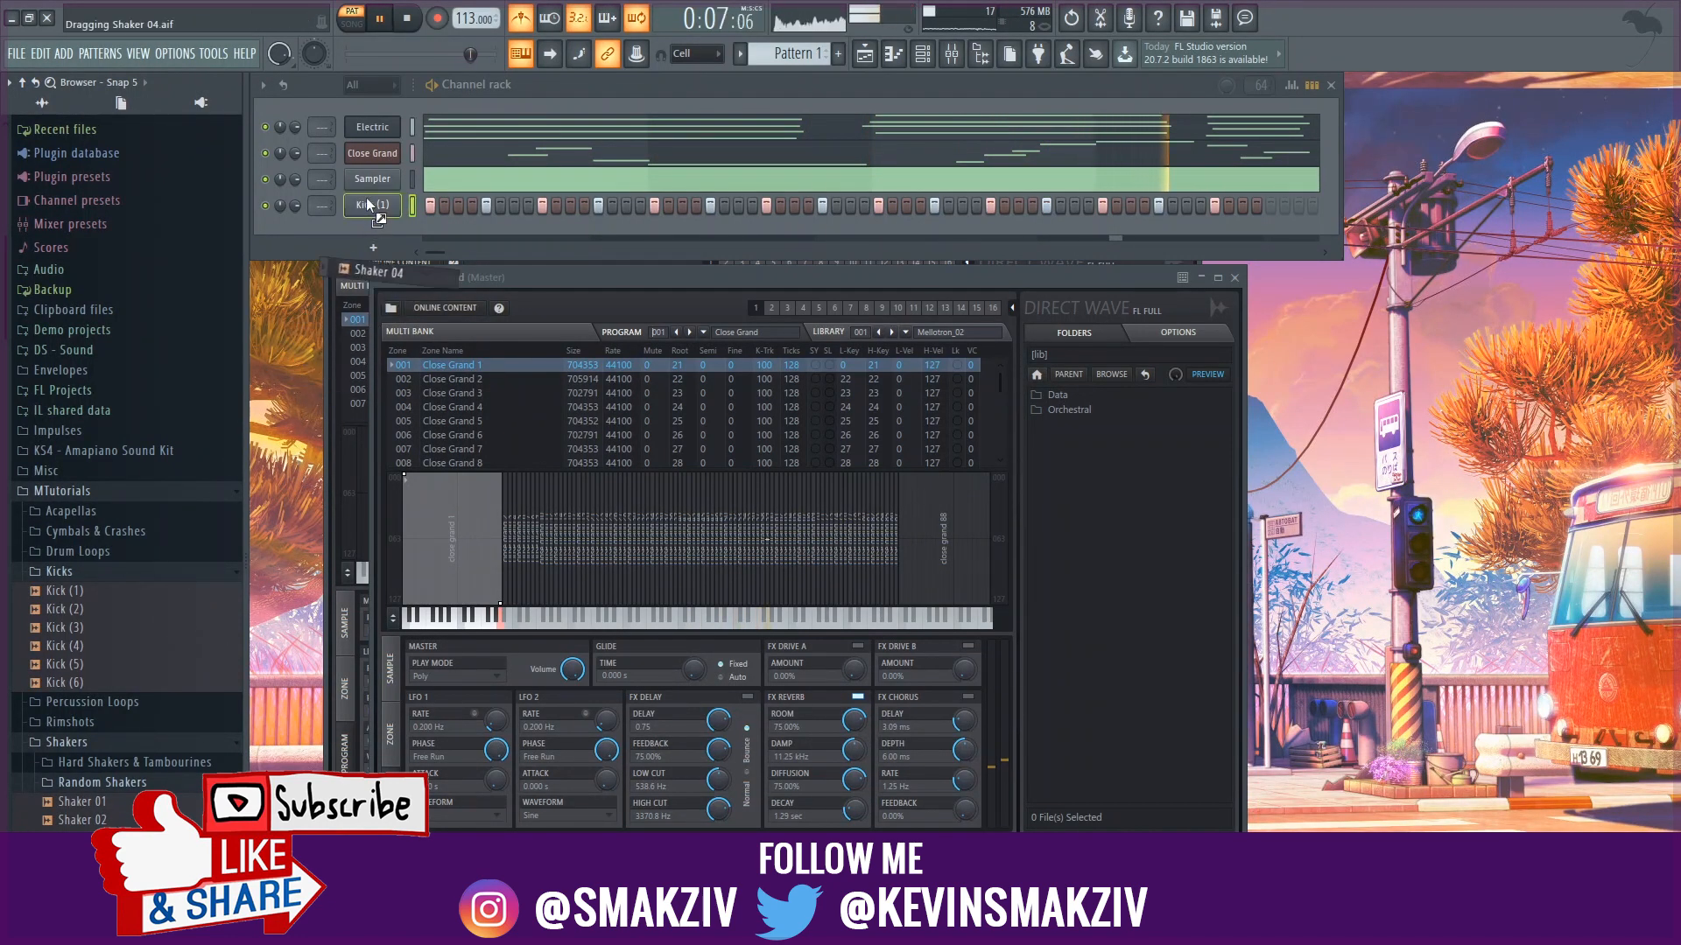
drag(366, 204, 365, 215)
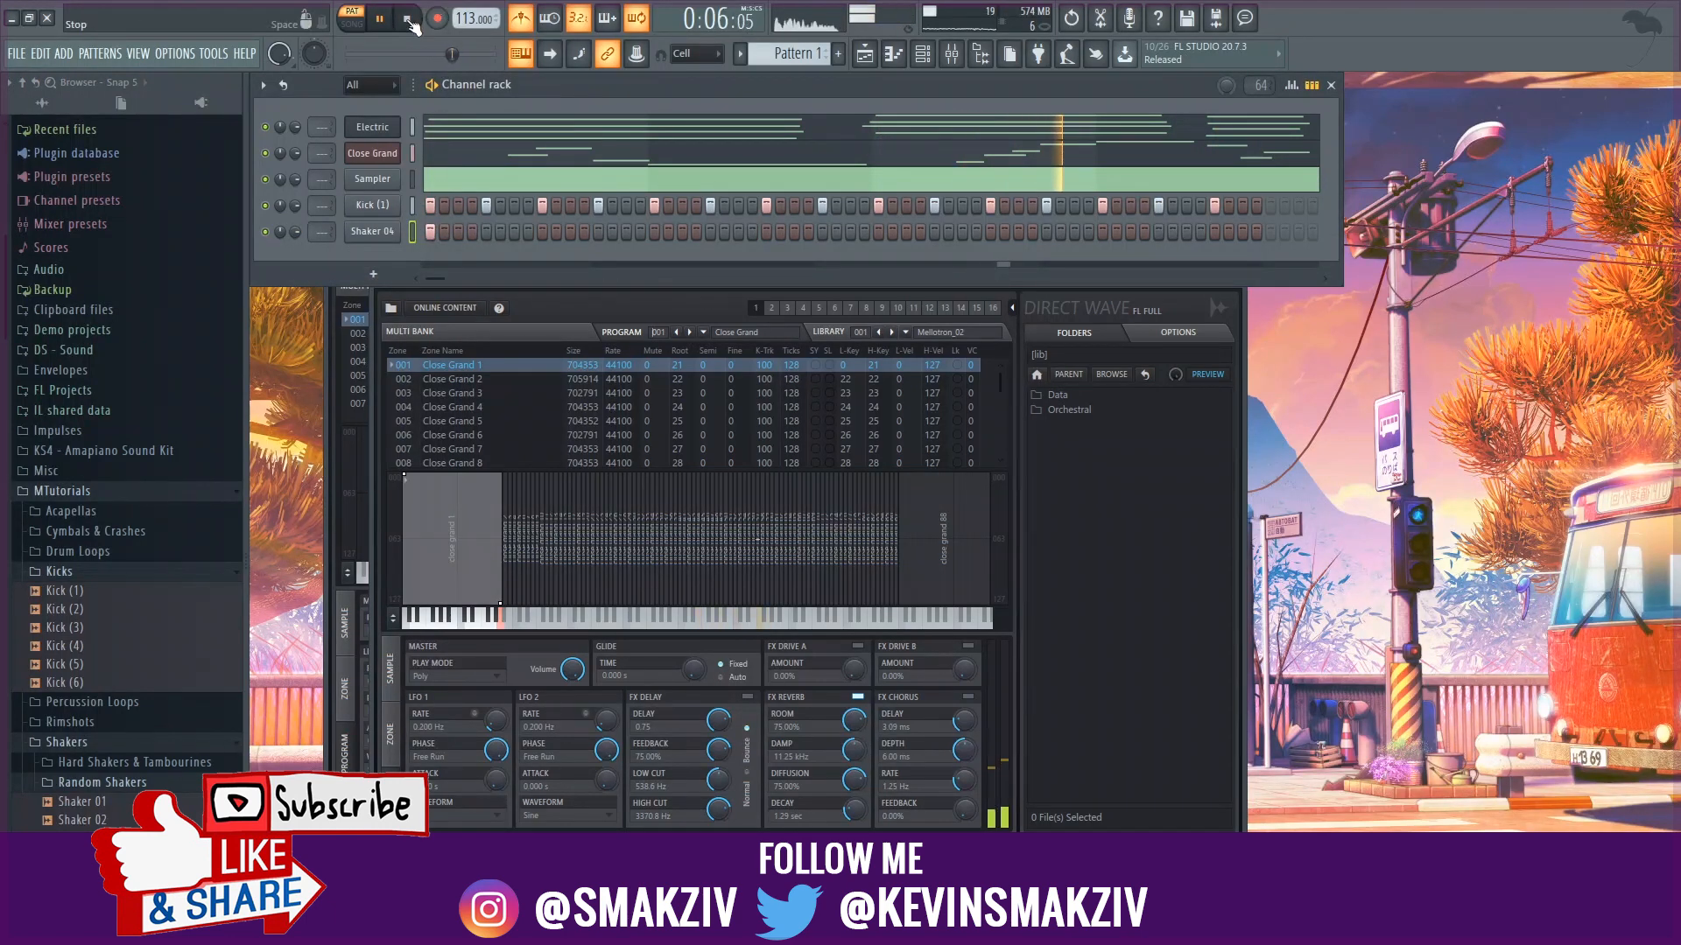
click(407, 18)
click(378, 18)
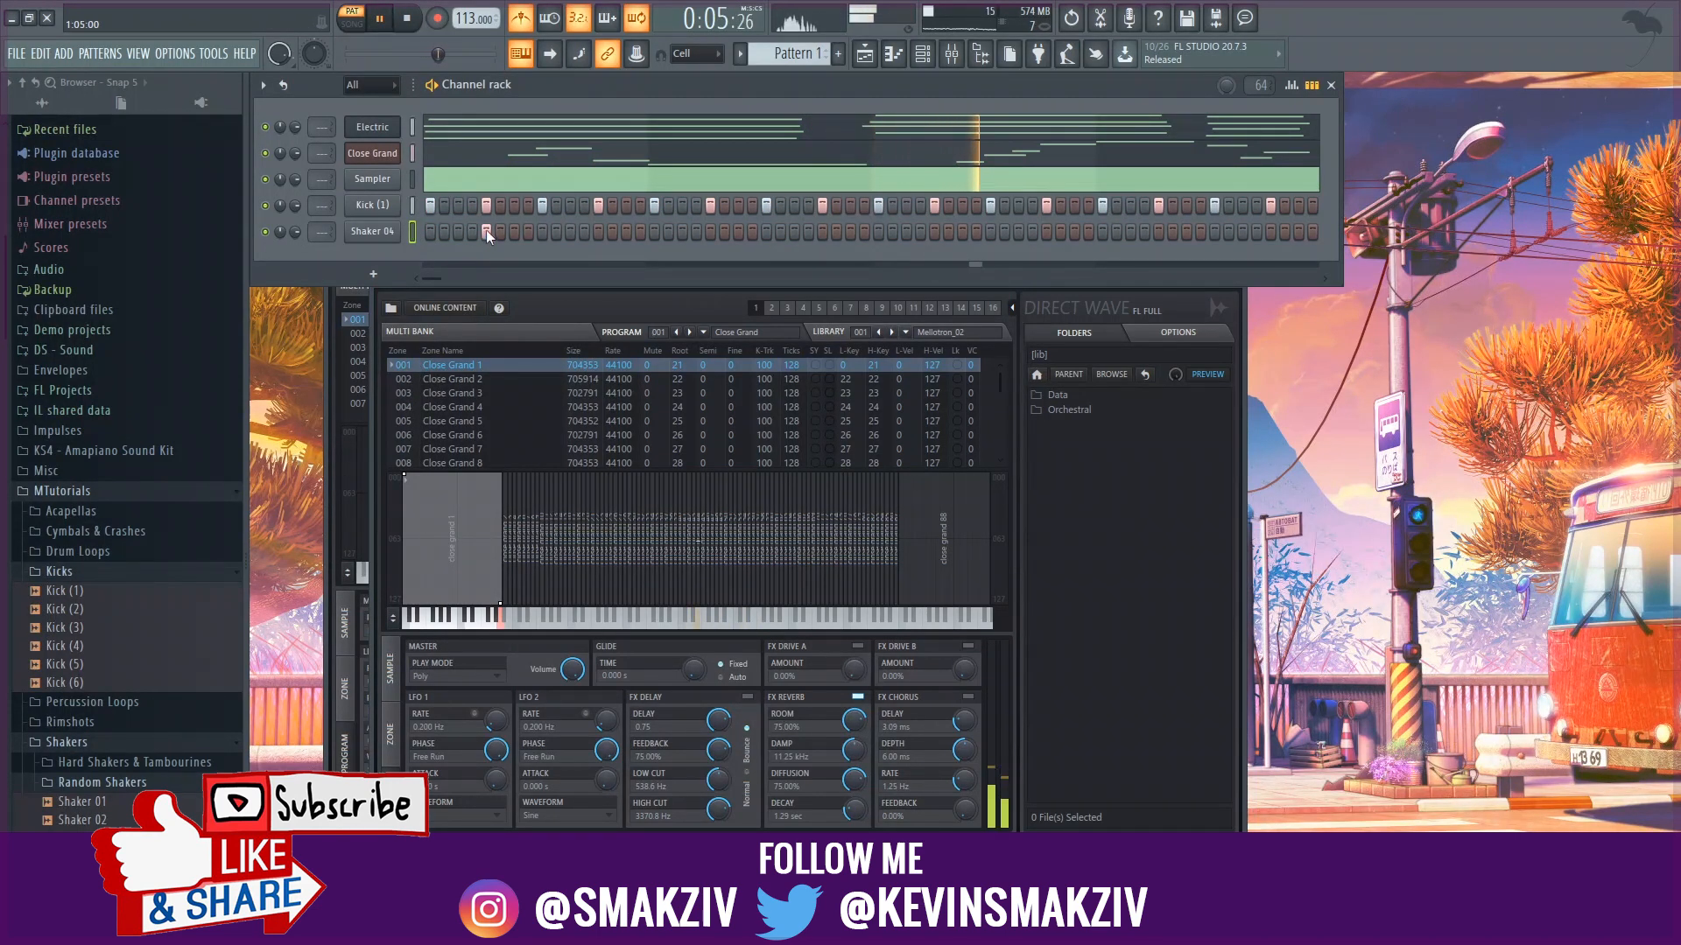
click(433, 234)
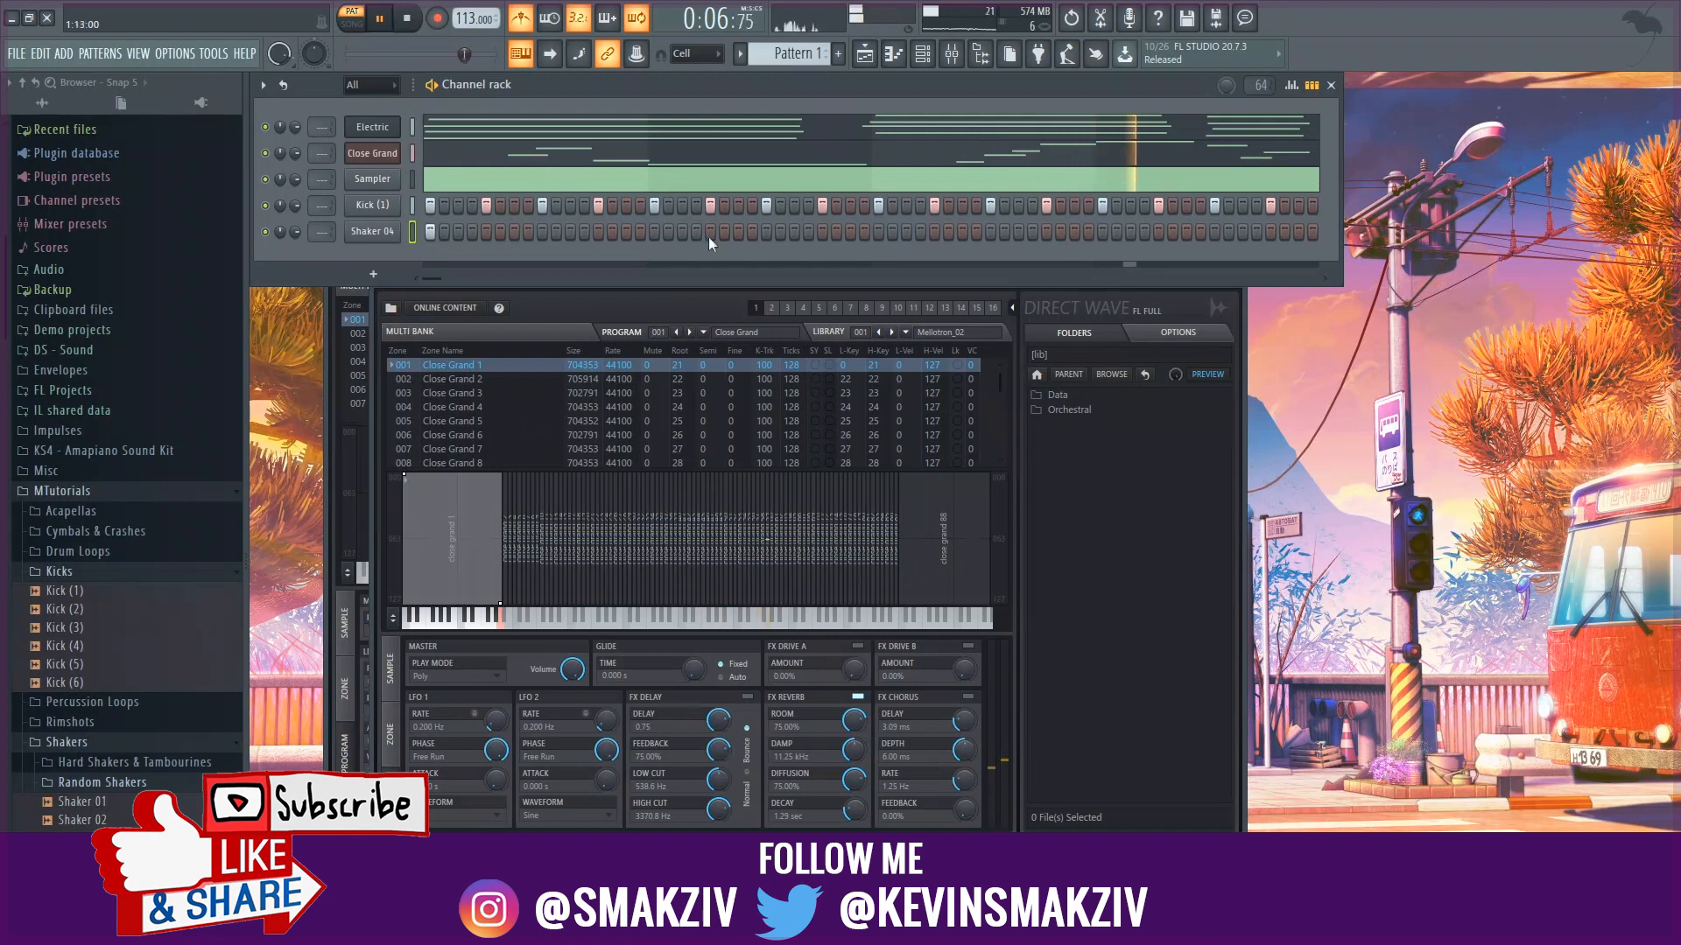
click(877, 233)
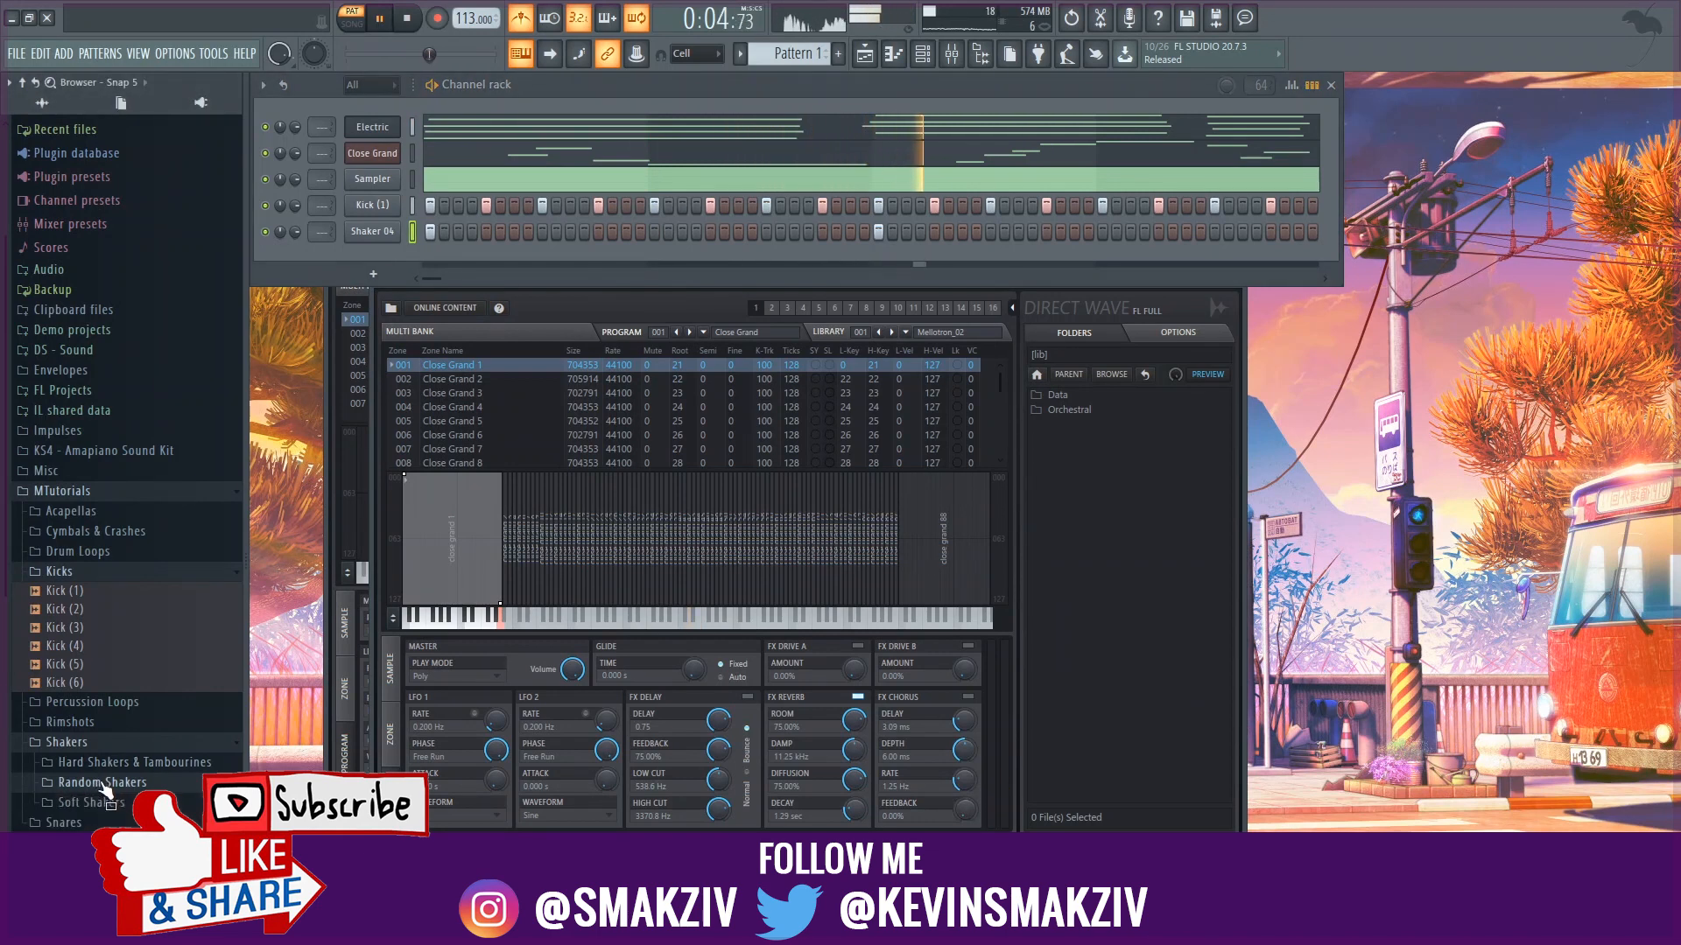
- Browse the One Hit percussion samples and add PERCUSSION_0205 from Percussions 03 Samples as a new channel
click(113, 701)
click(113, 744)
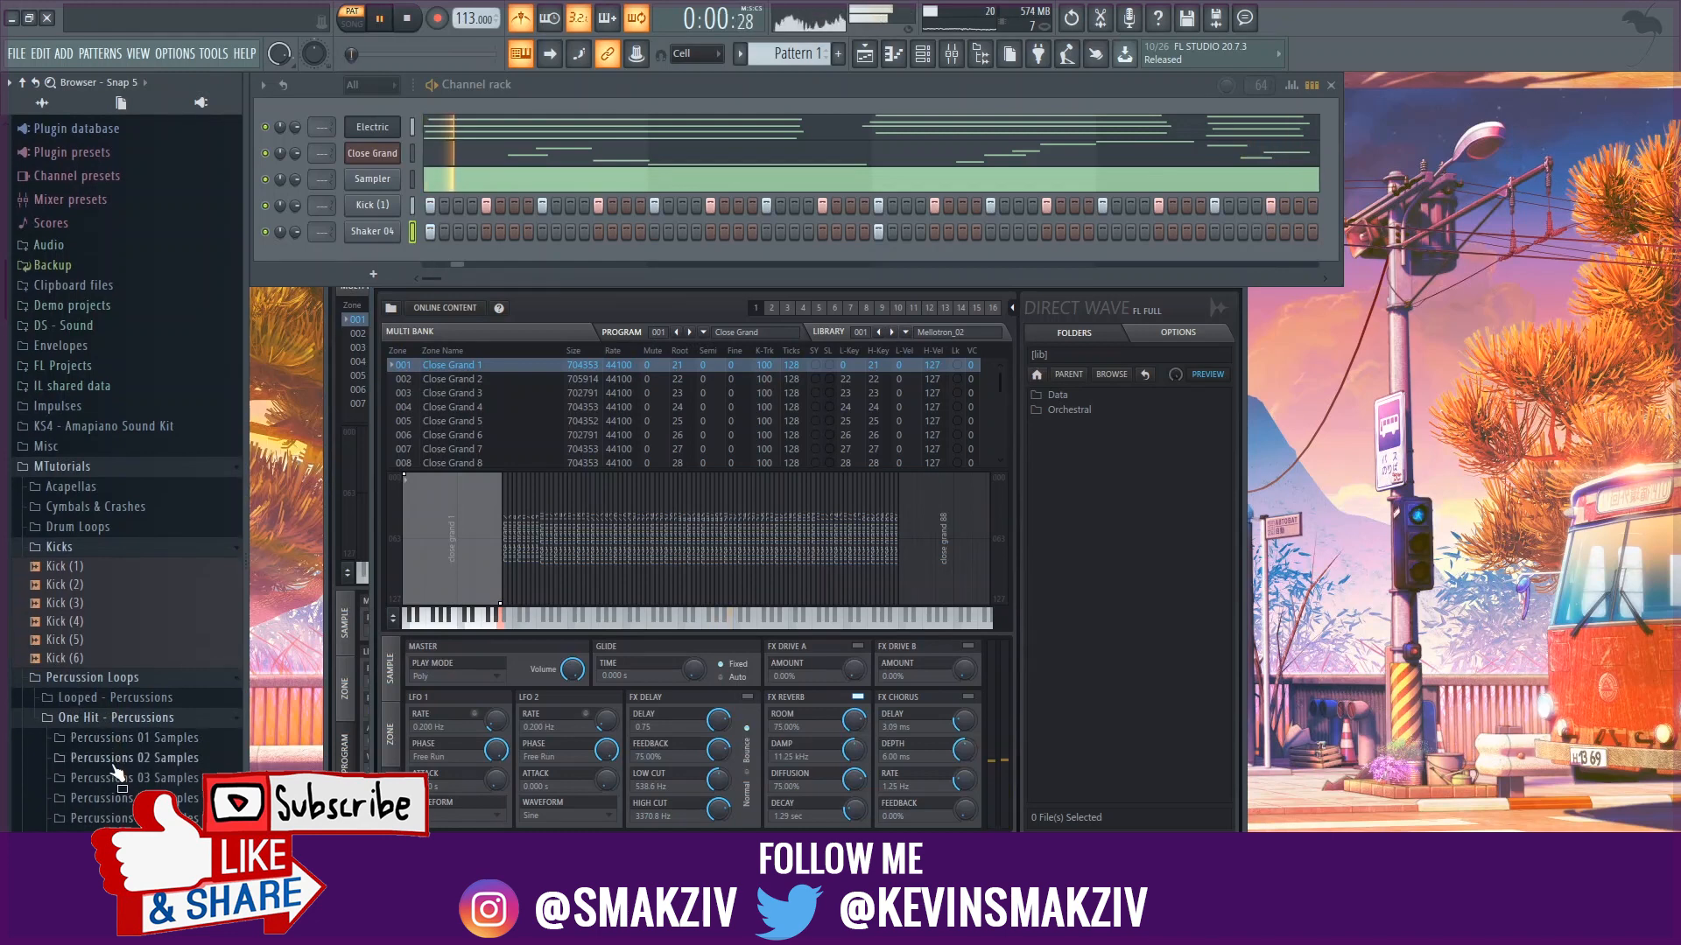
click(112, 760)
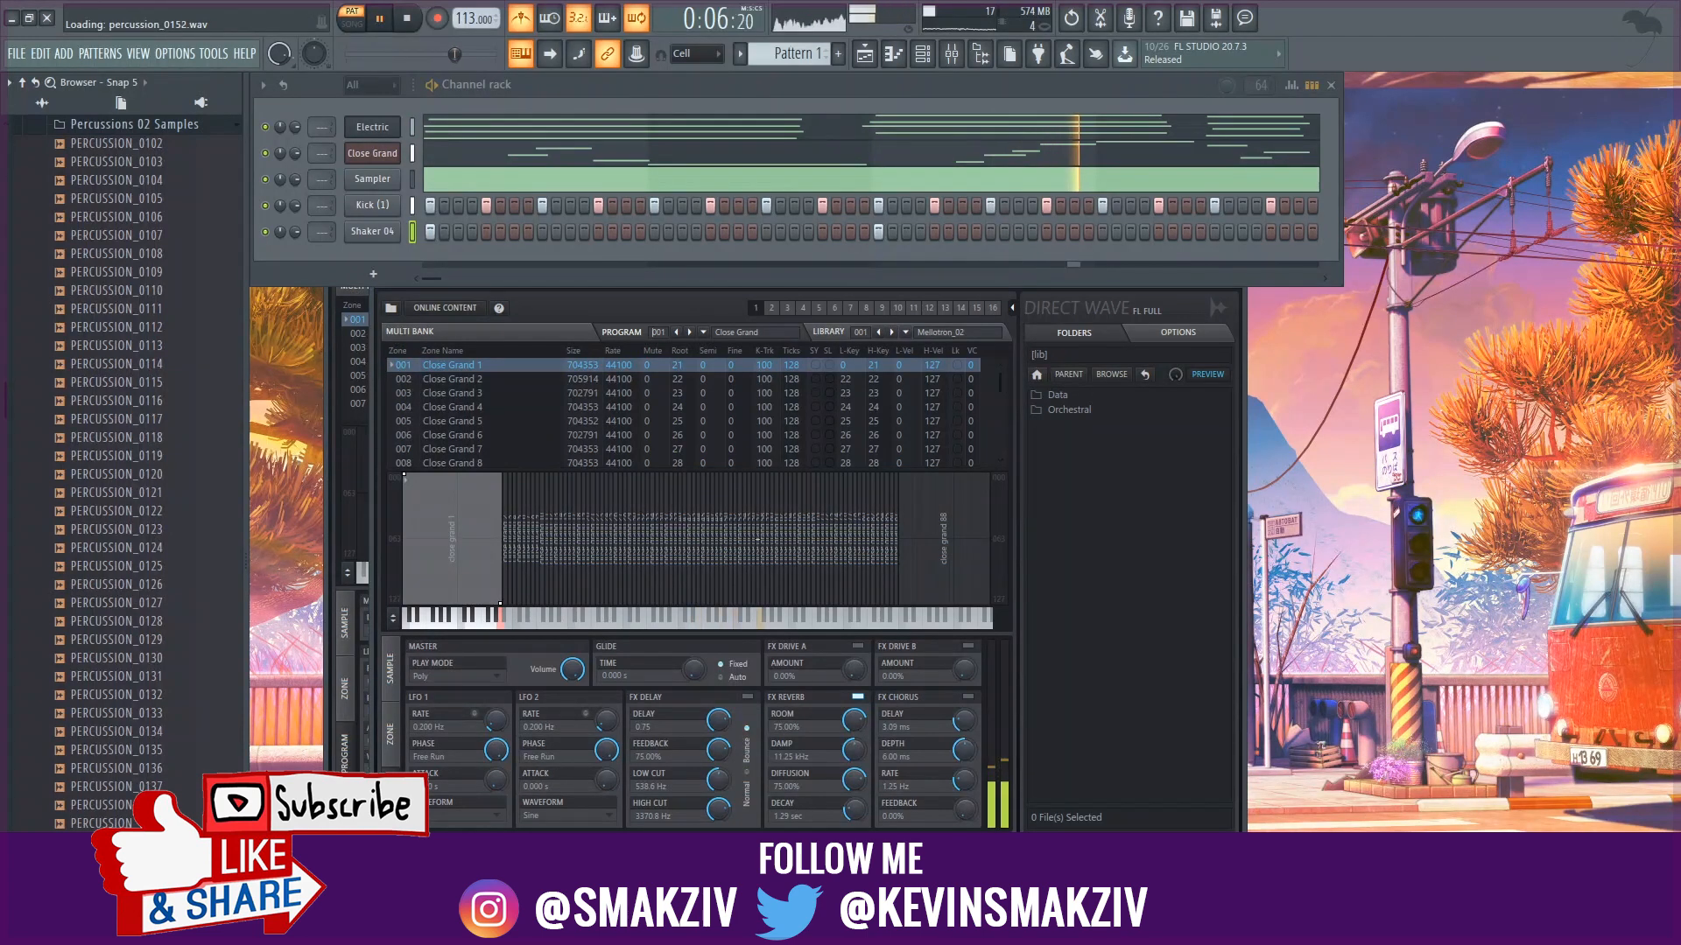
scroll(112, 760, down, 3)
click(39, 760)
click(122, 145)
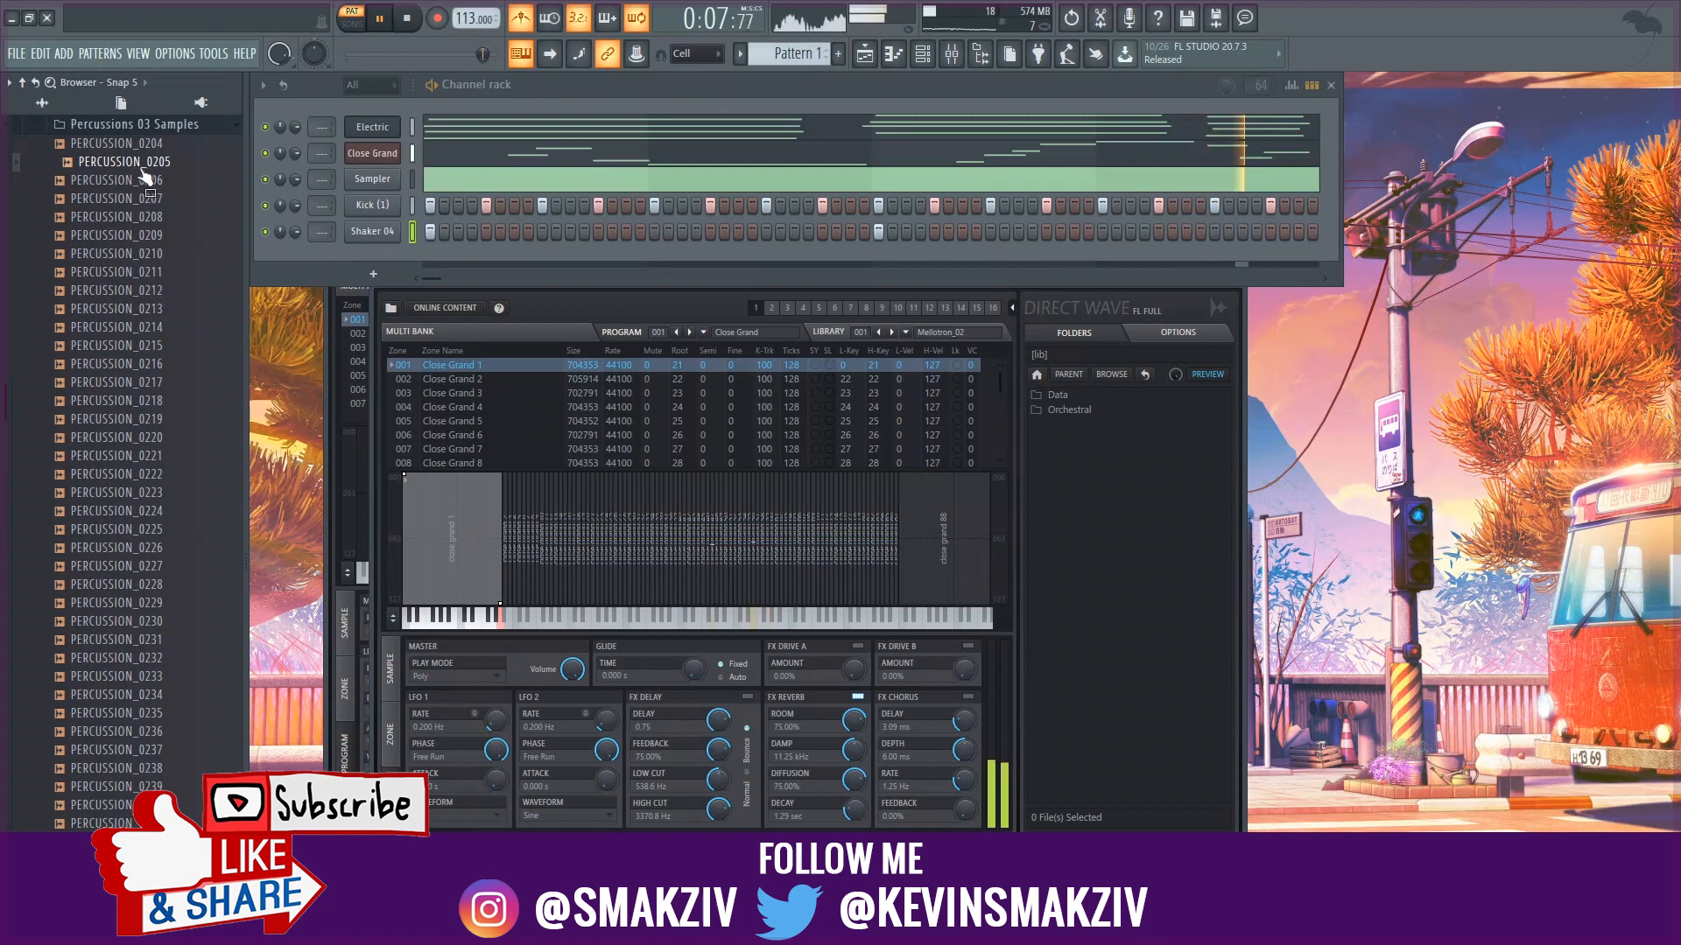
drag(370, 255, 369, 254)
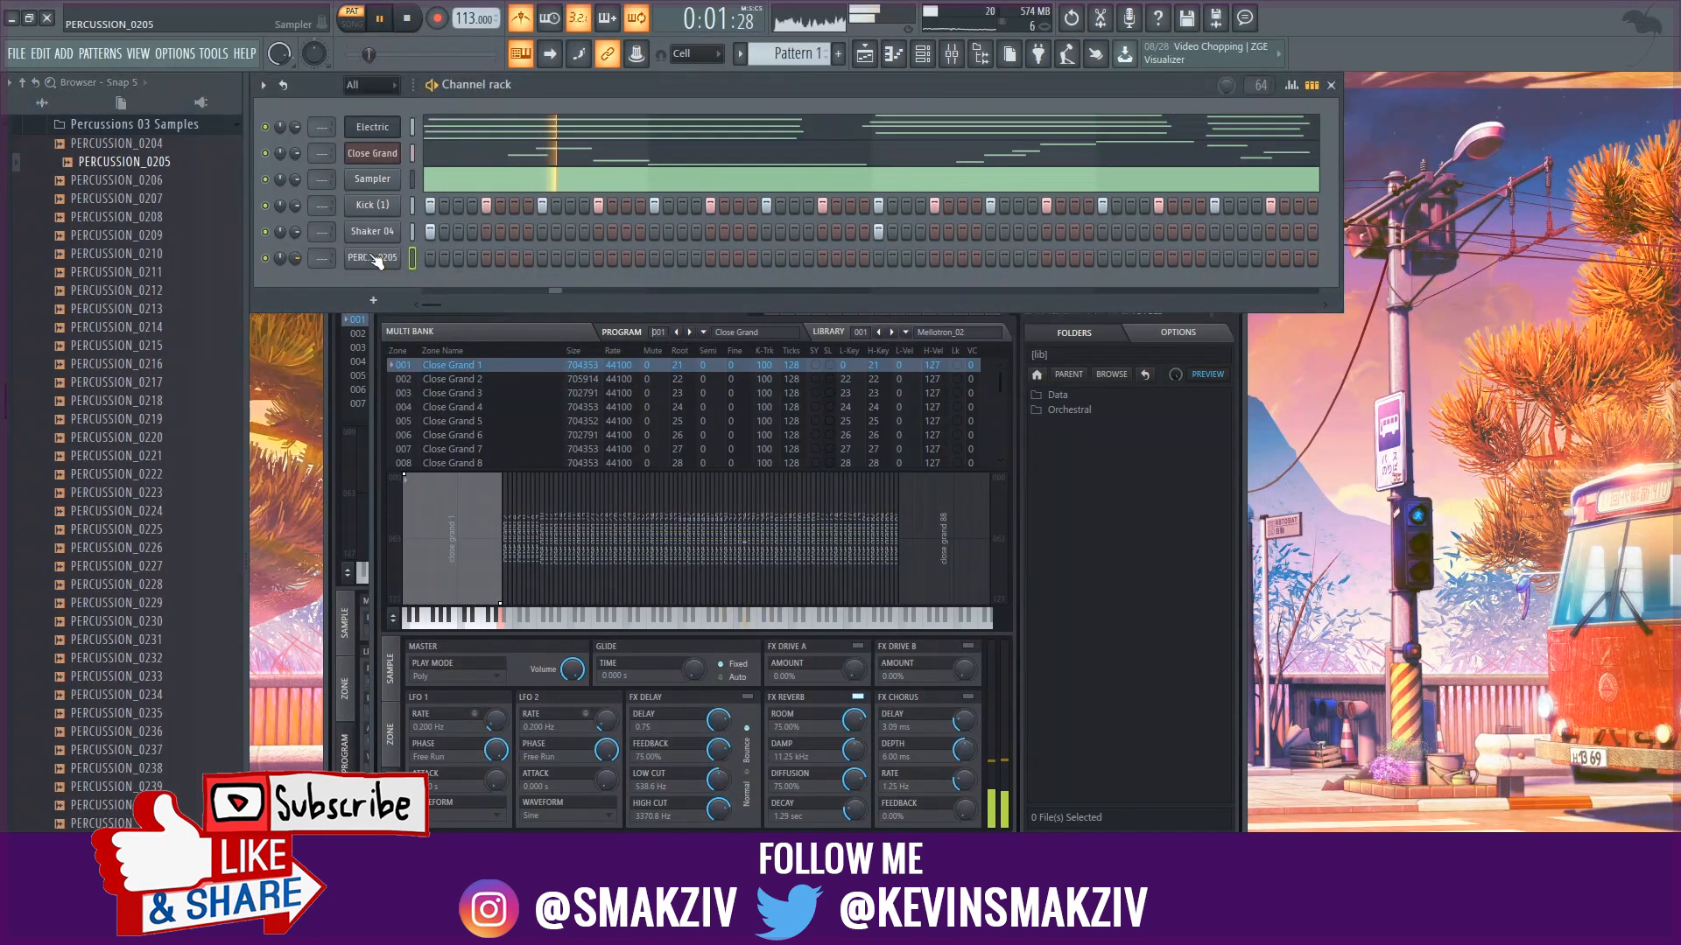
- Program PERCUSSION_0205 hits on steps 1, 4, 7 and 11 of bar 1
click(430, 257)
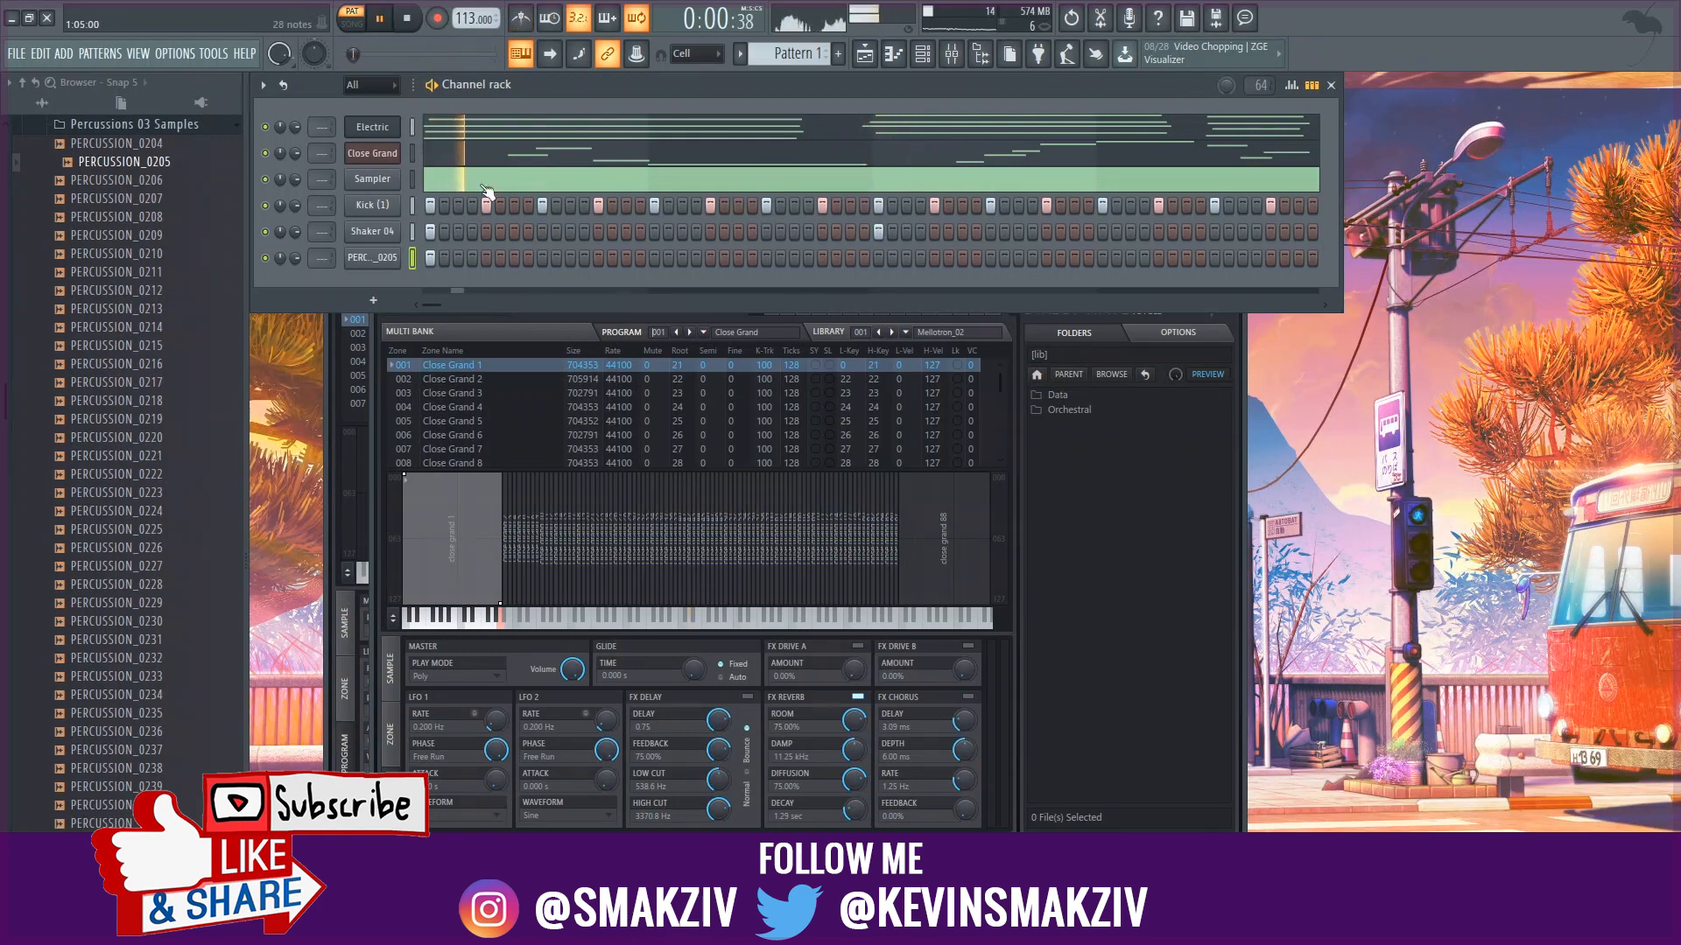
click(474, 256)
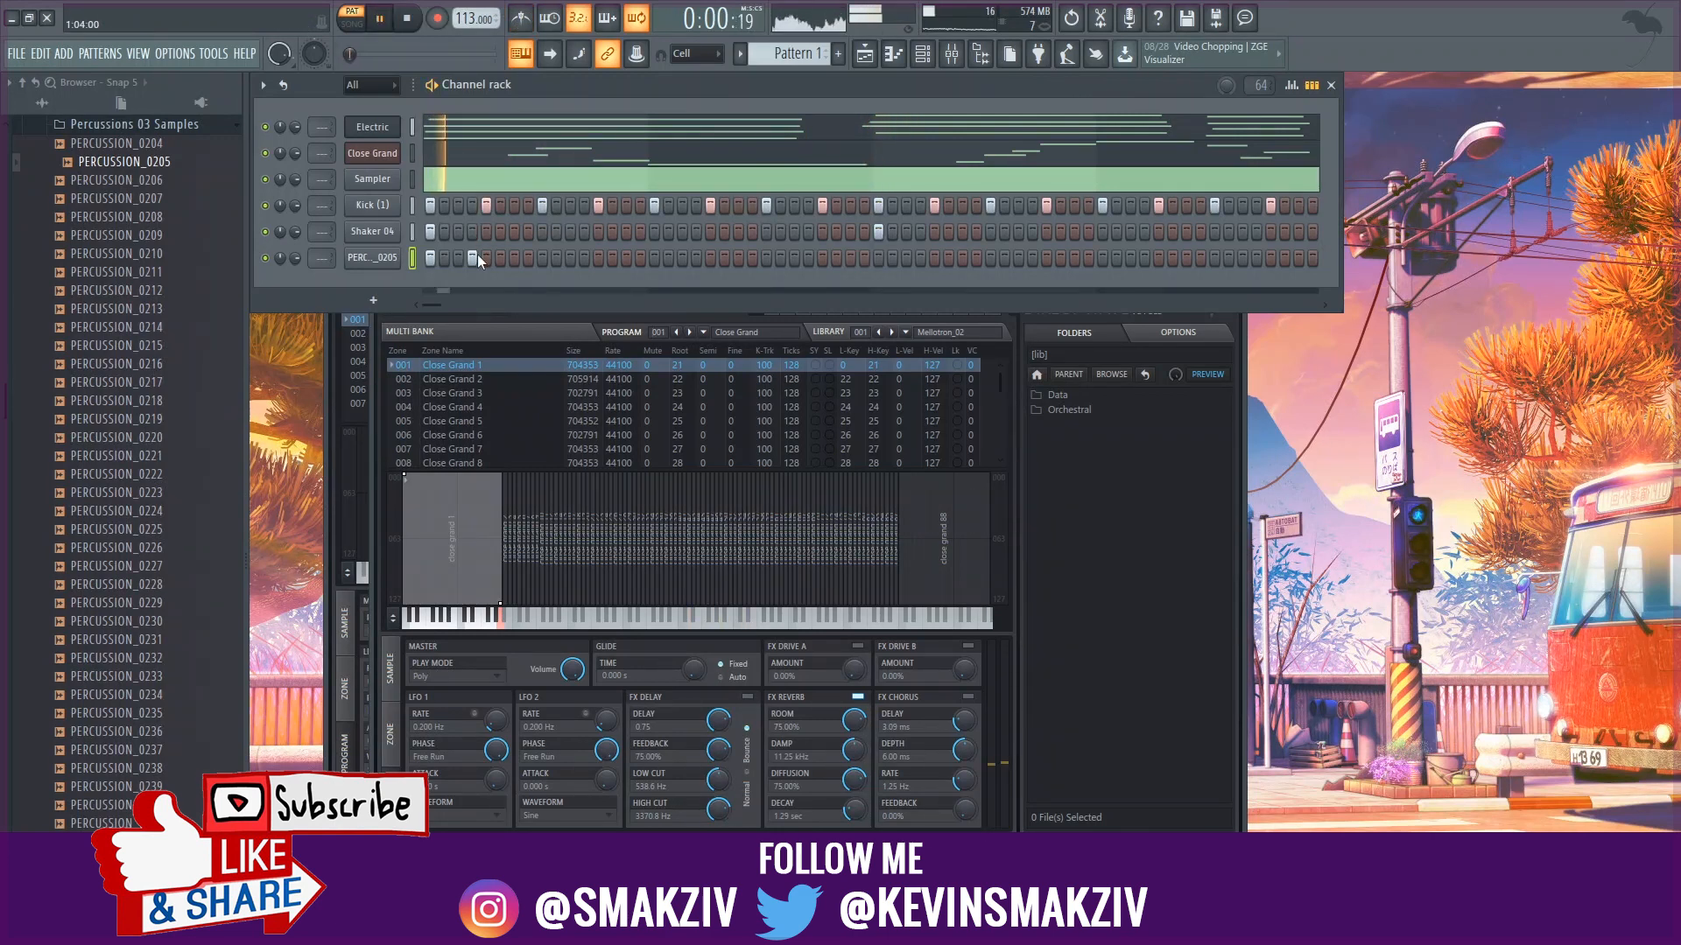
click(515, 258)
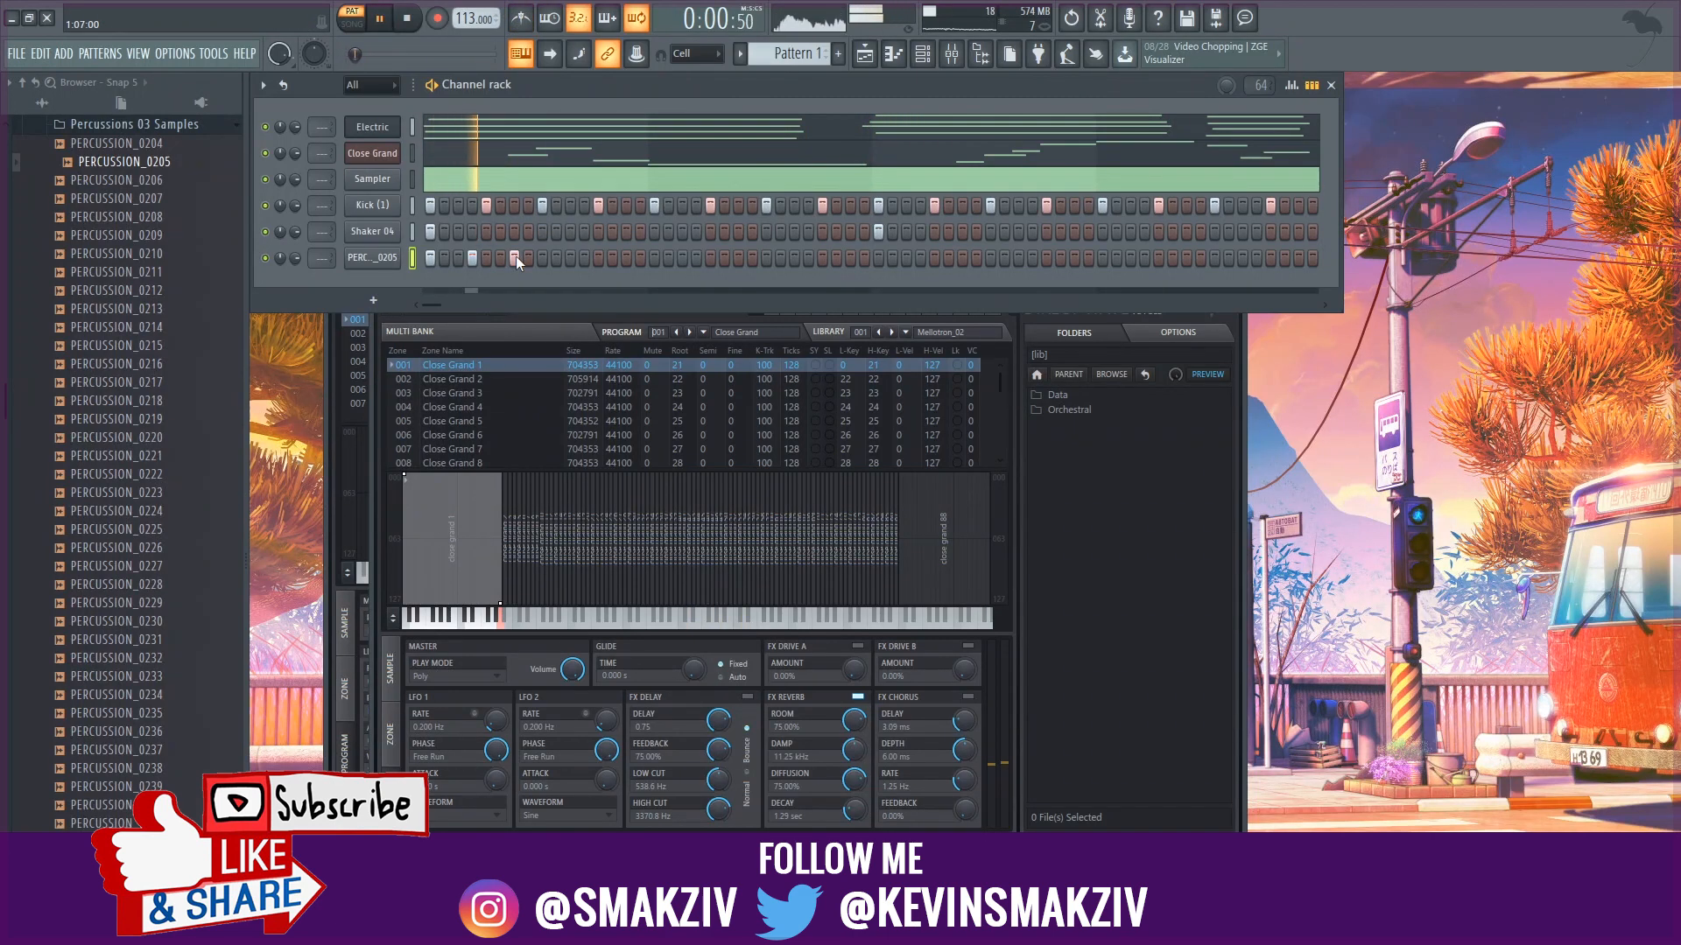
click(571, 258)
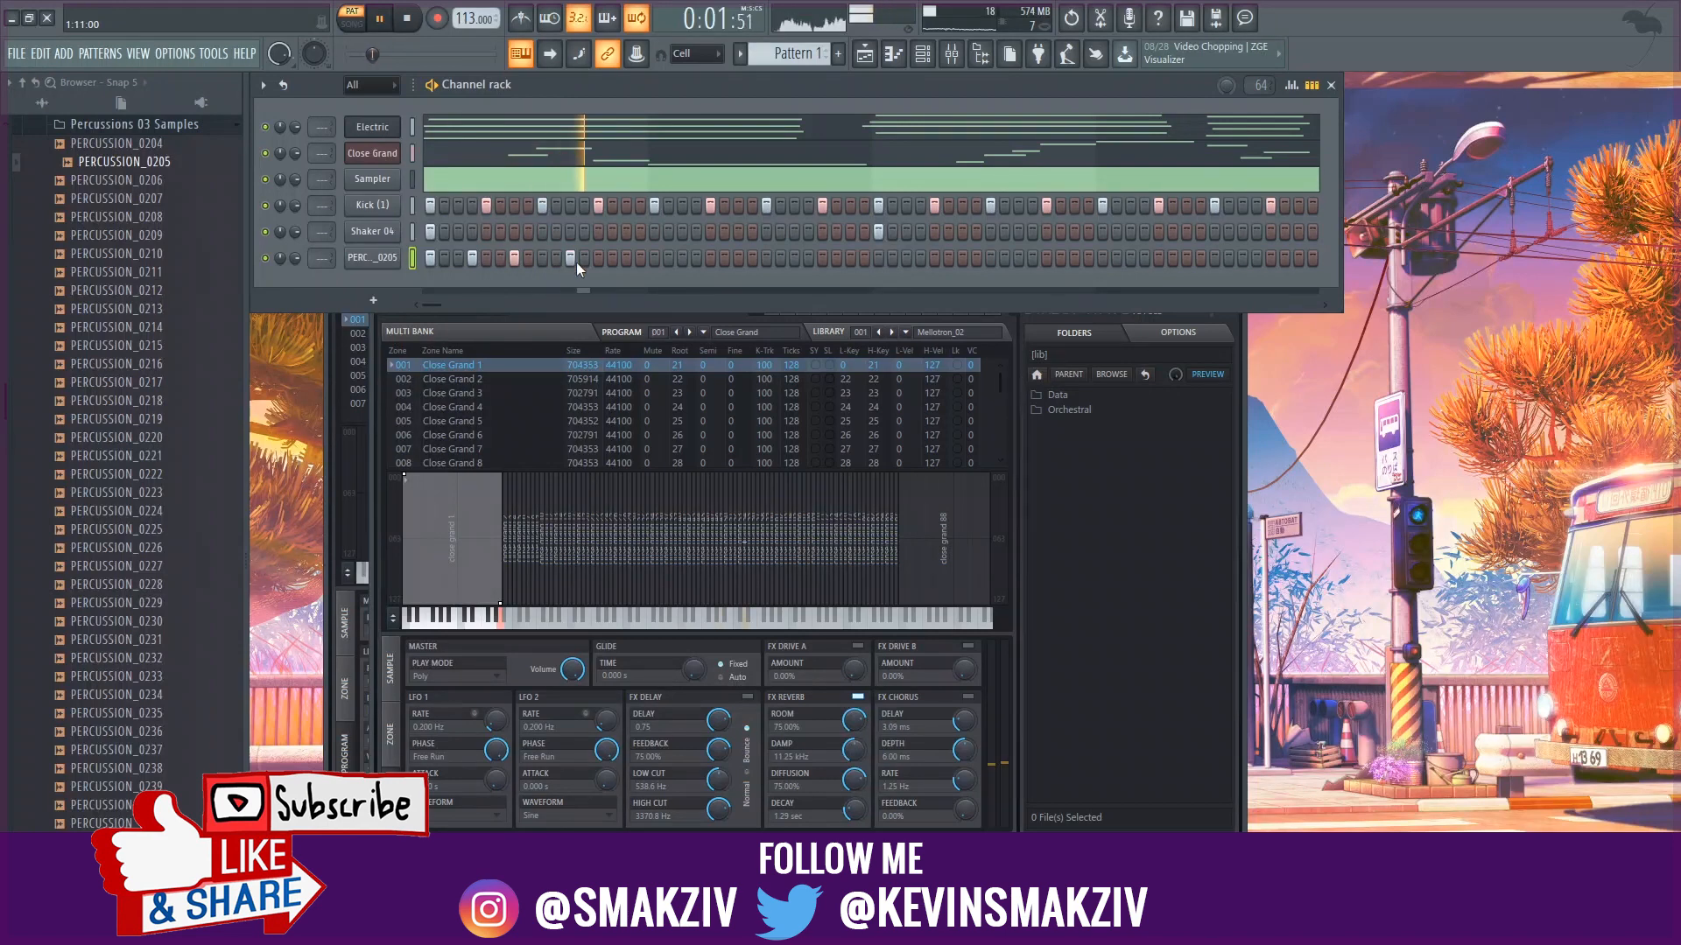
- Duplicate the four PERCUSSION_0205 hits of bar 1 in its piano roll and line the copy up with bar 2
right_click(367, 262)
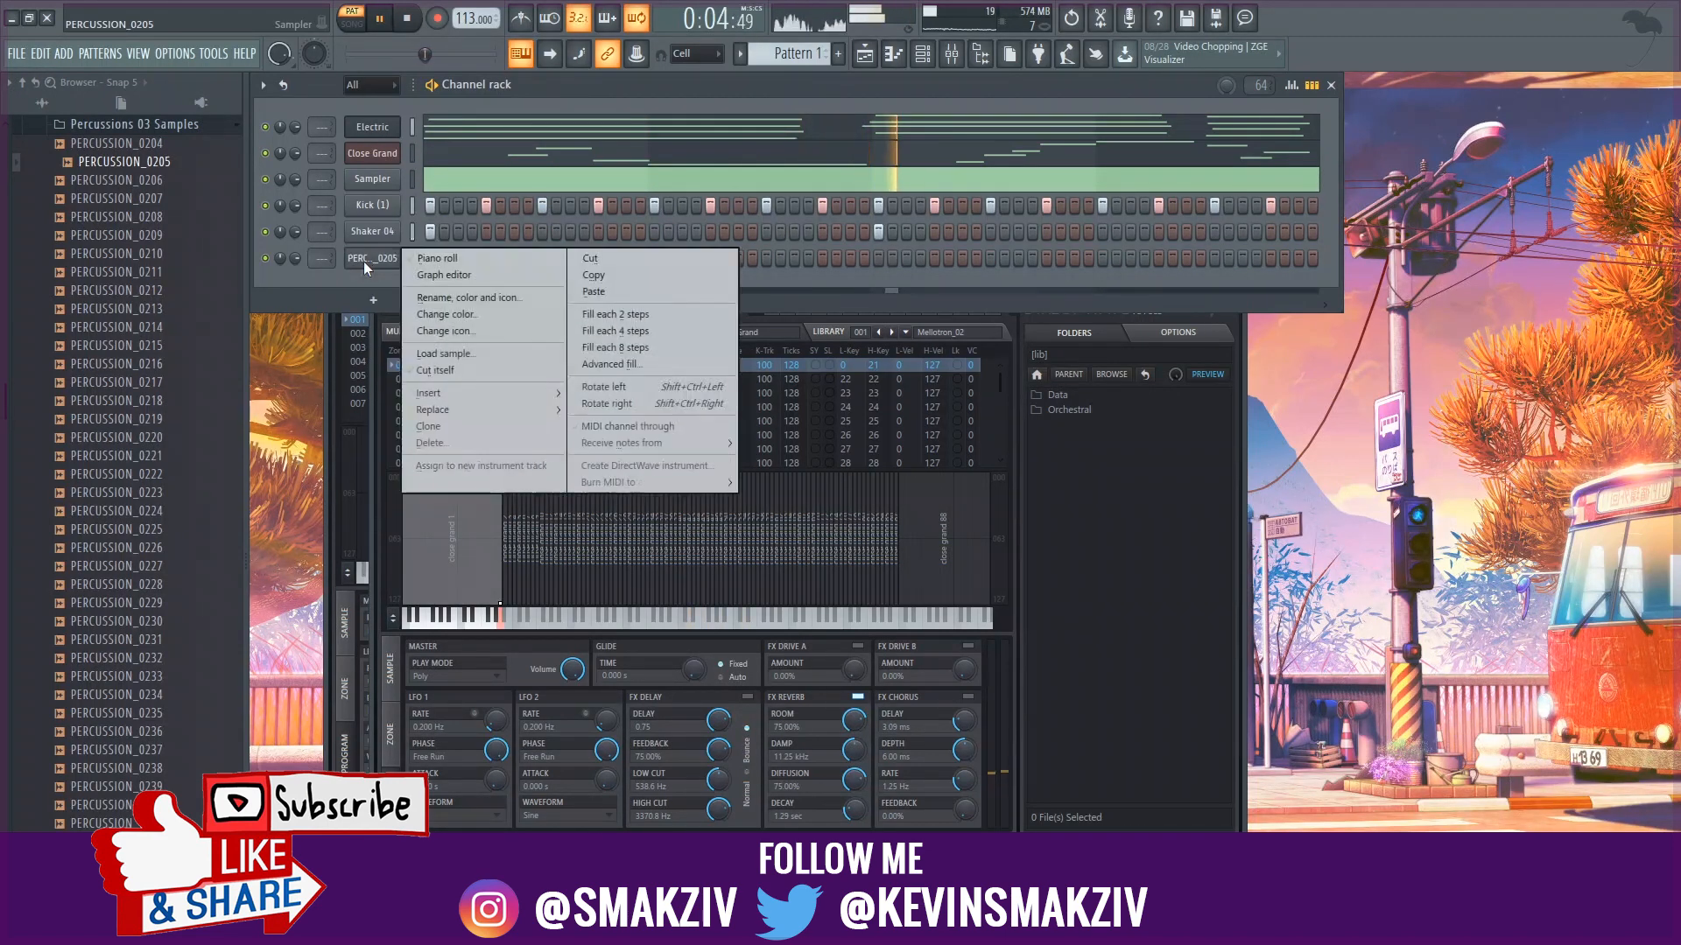
click(447, 258)
drag(622, 424, 350, 639)
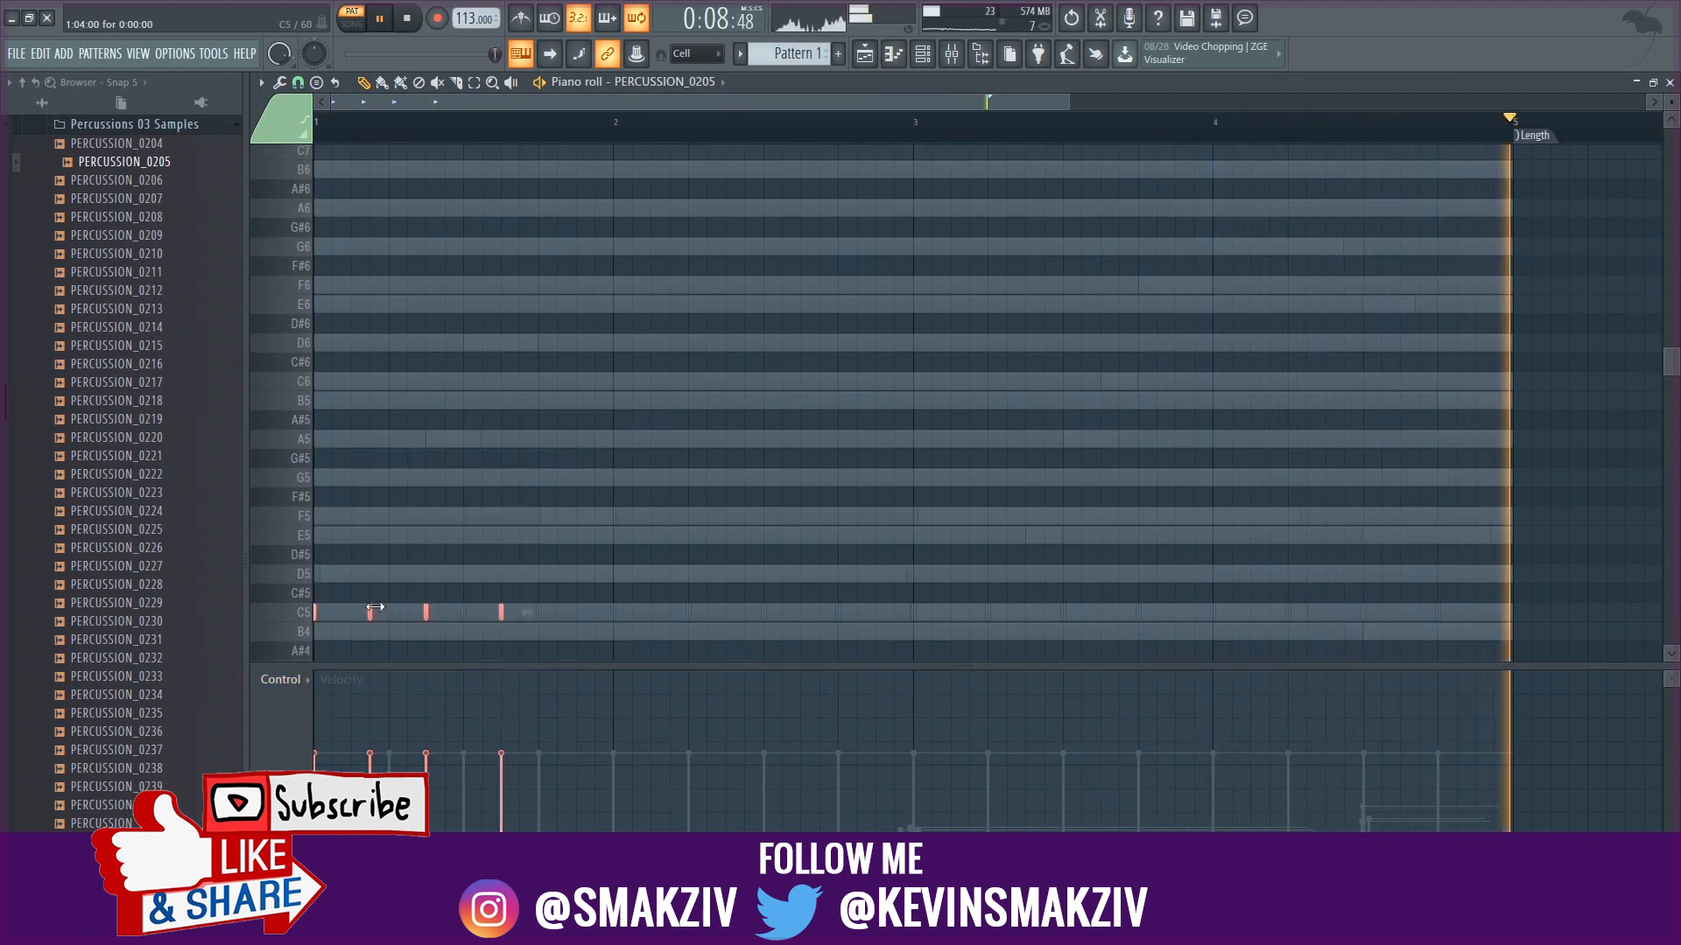
key(ctrl+b)
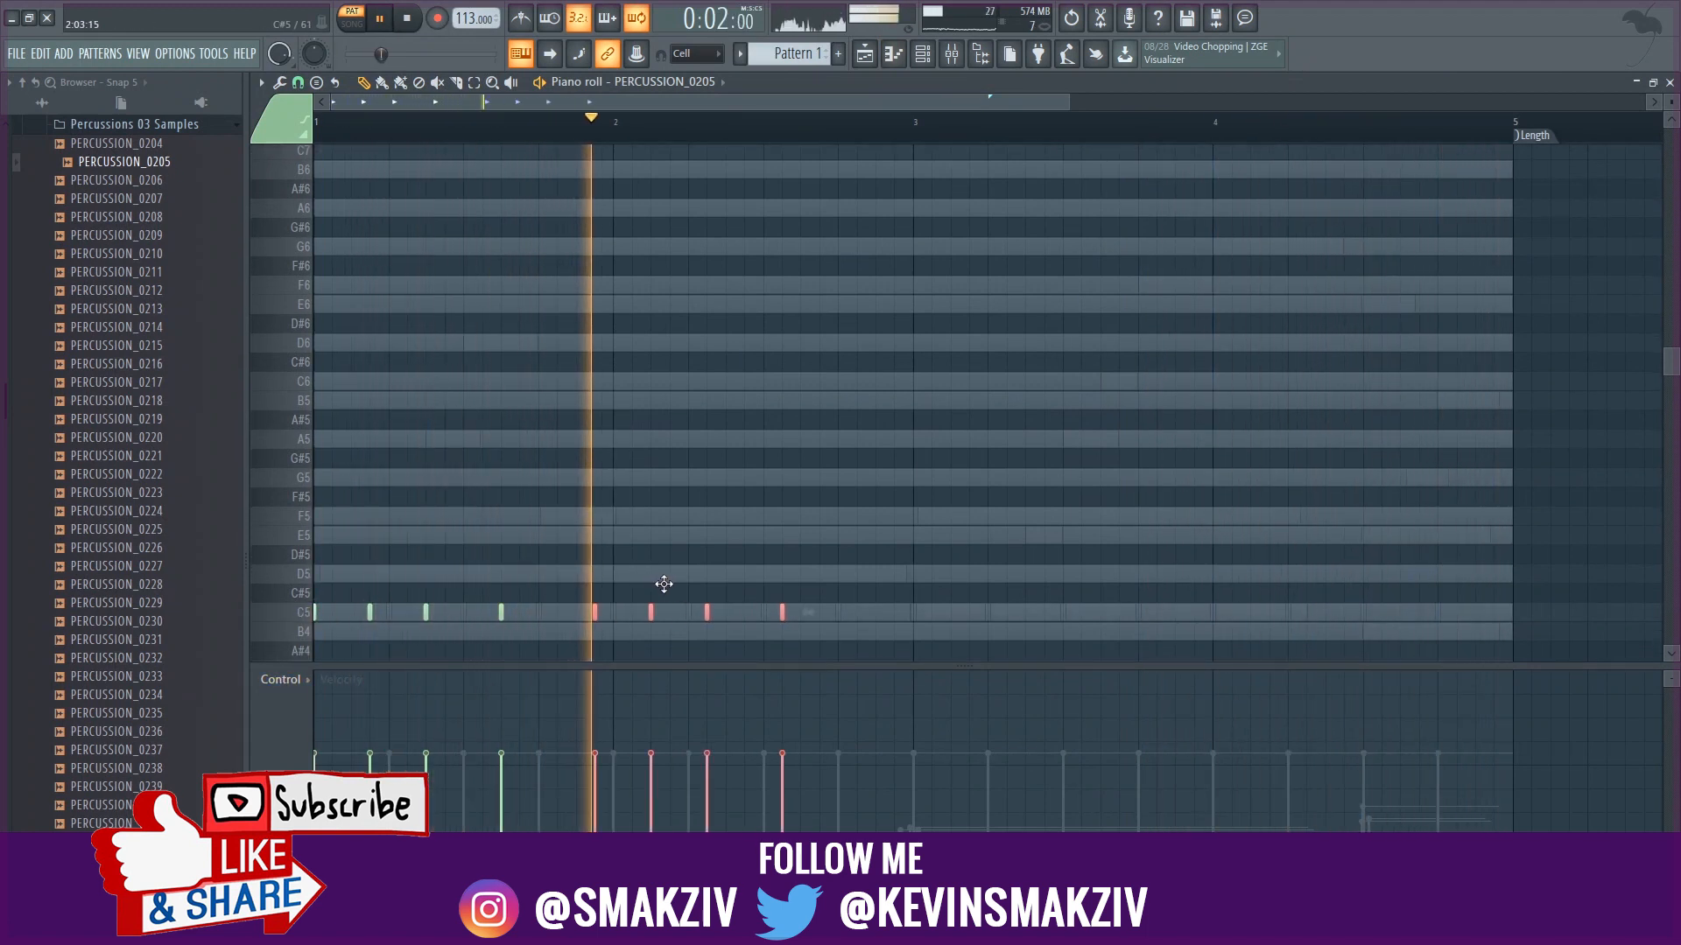
- Duplicate the eight percussion hits of bars 1 and 2 and shift the copy to start at bar 3
drag(817, 565, 302, 626)
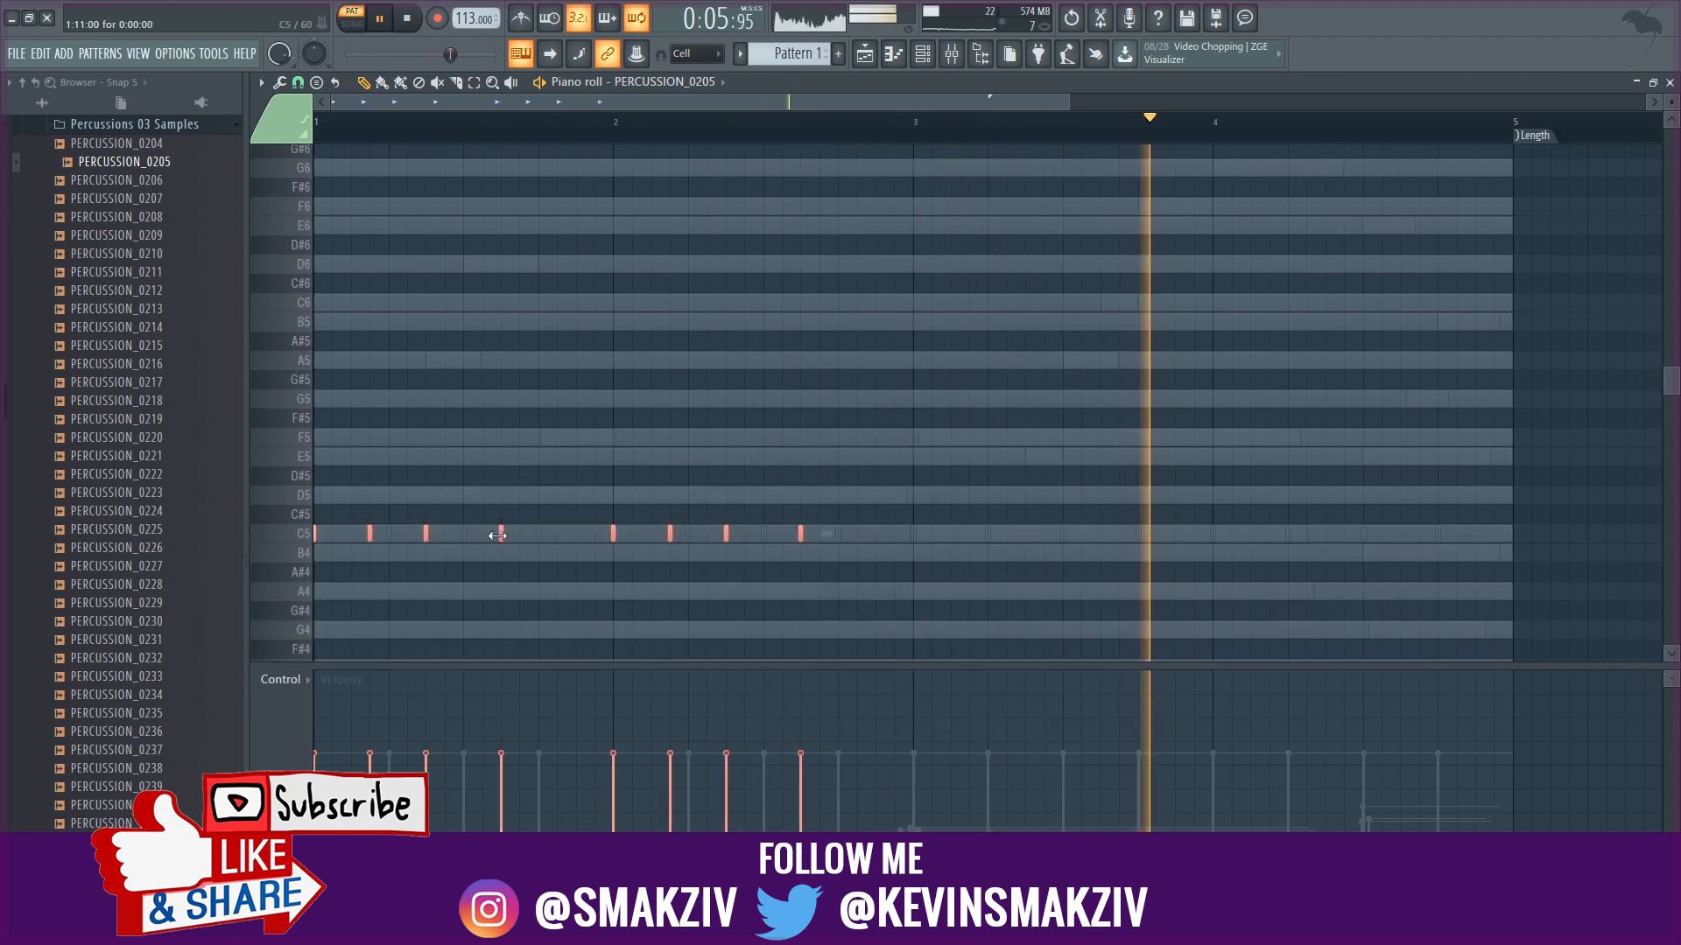
key(ctrl+b)
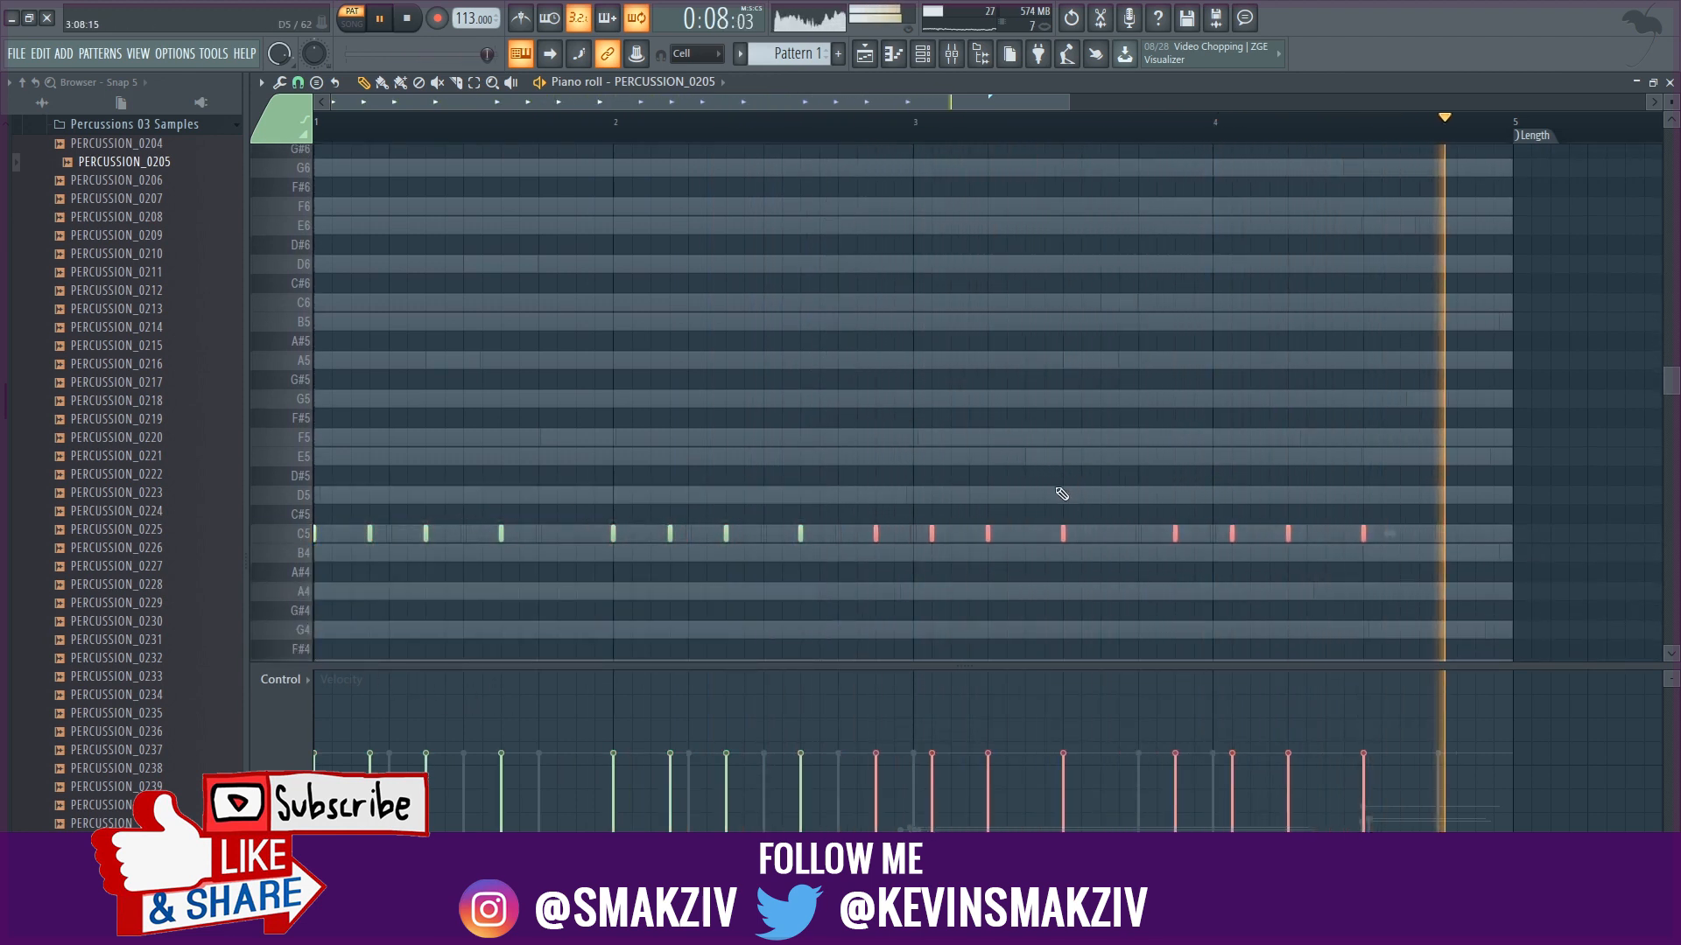
drag(1063, 532, 1103, 538)
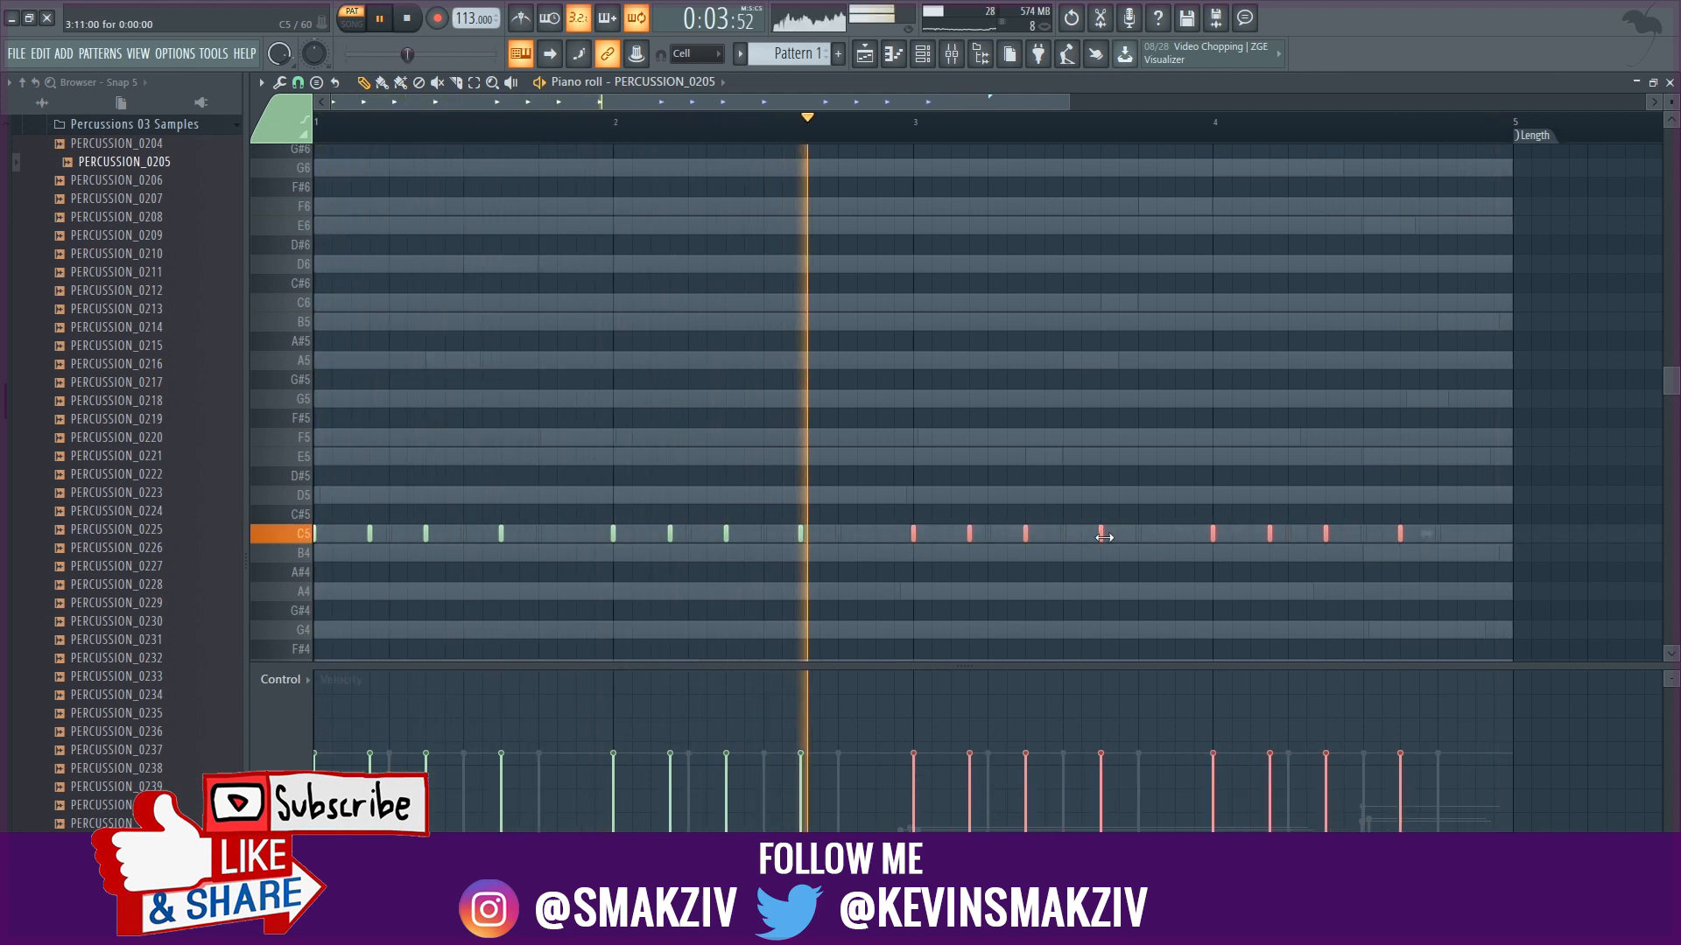
- Add extra C5 hits to PERCUSSION_0205 on step 15 of bars 1 and 3 and step 14 of bars 2 and 4
click(588, 534)
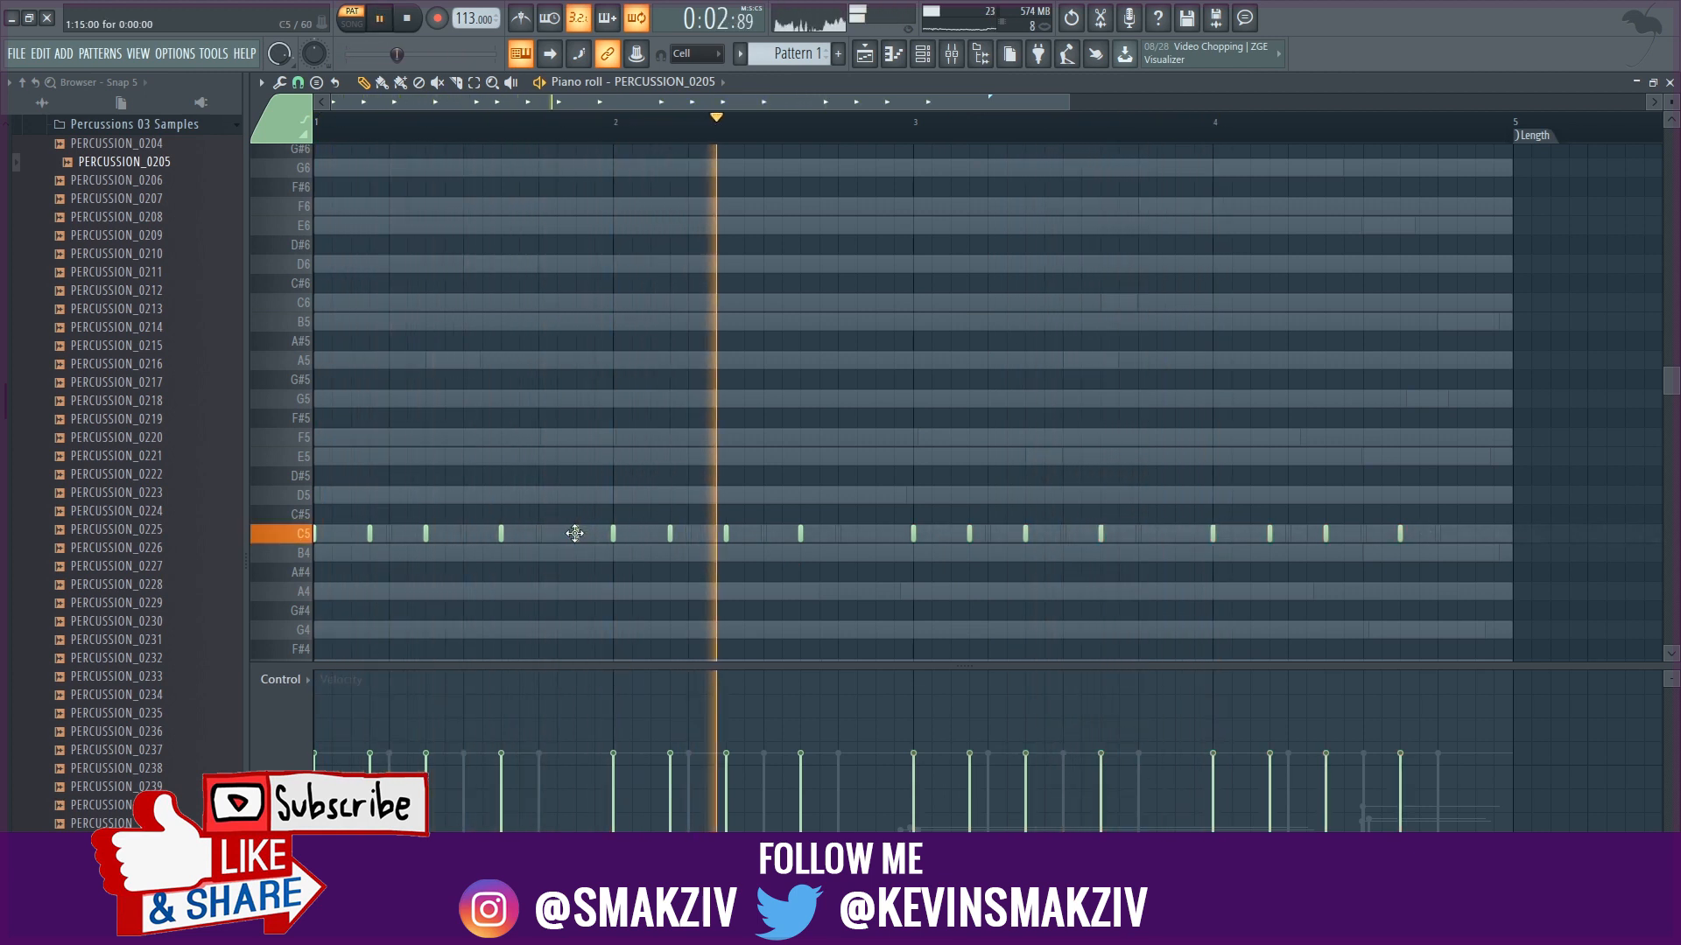
click(869, 539)
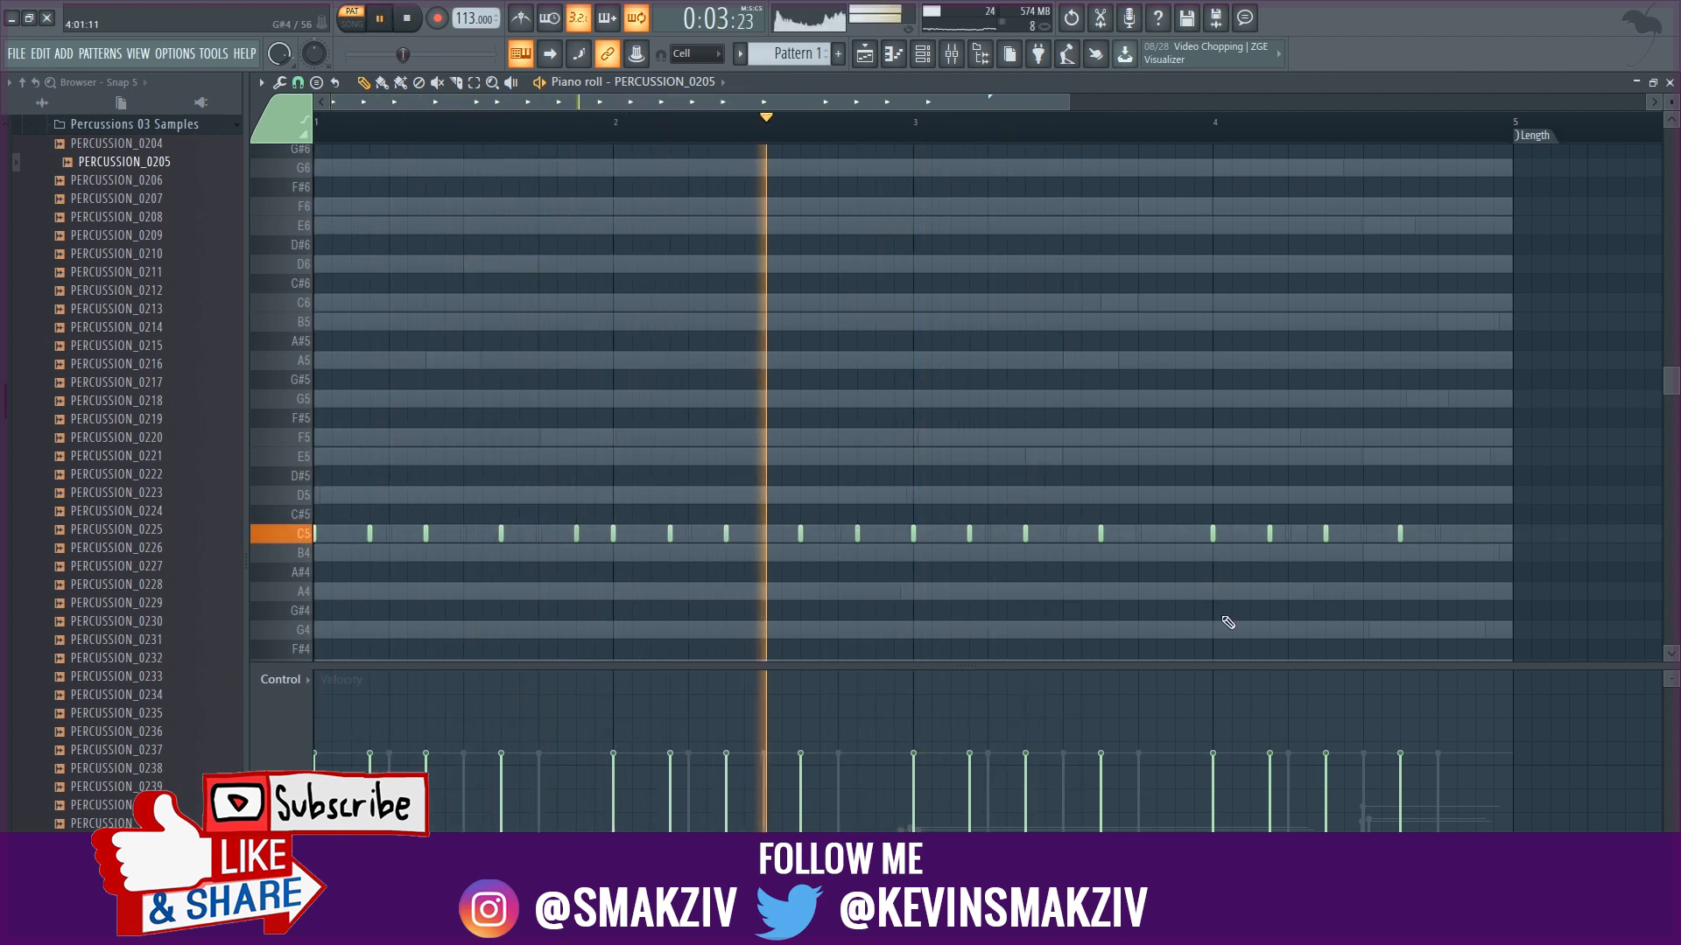
click(1174, 534)
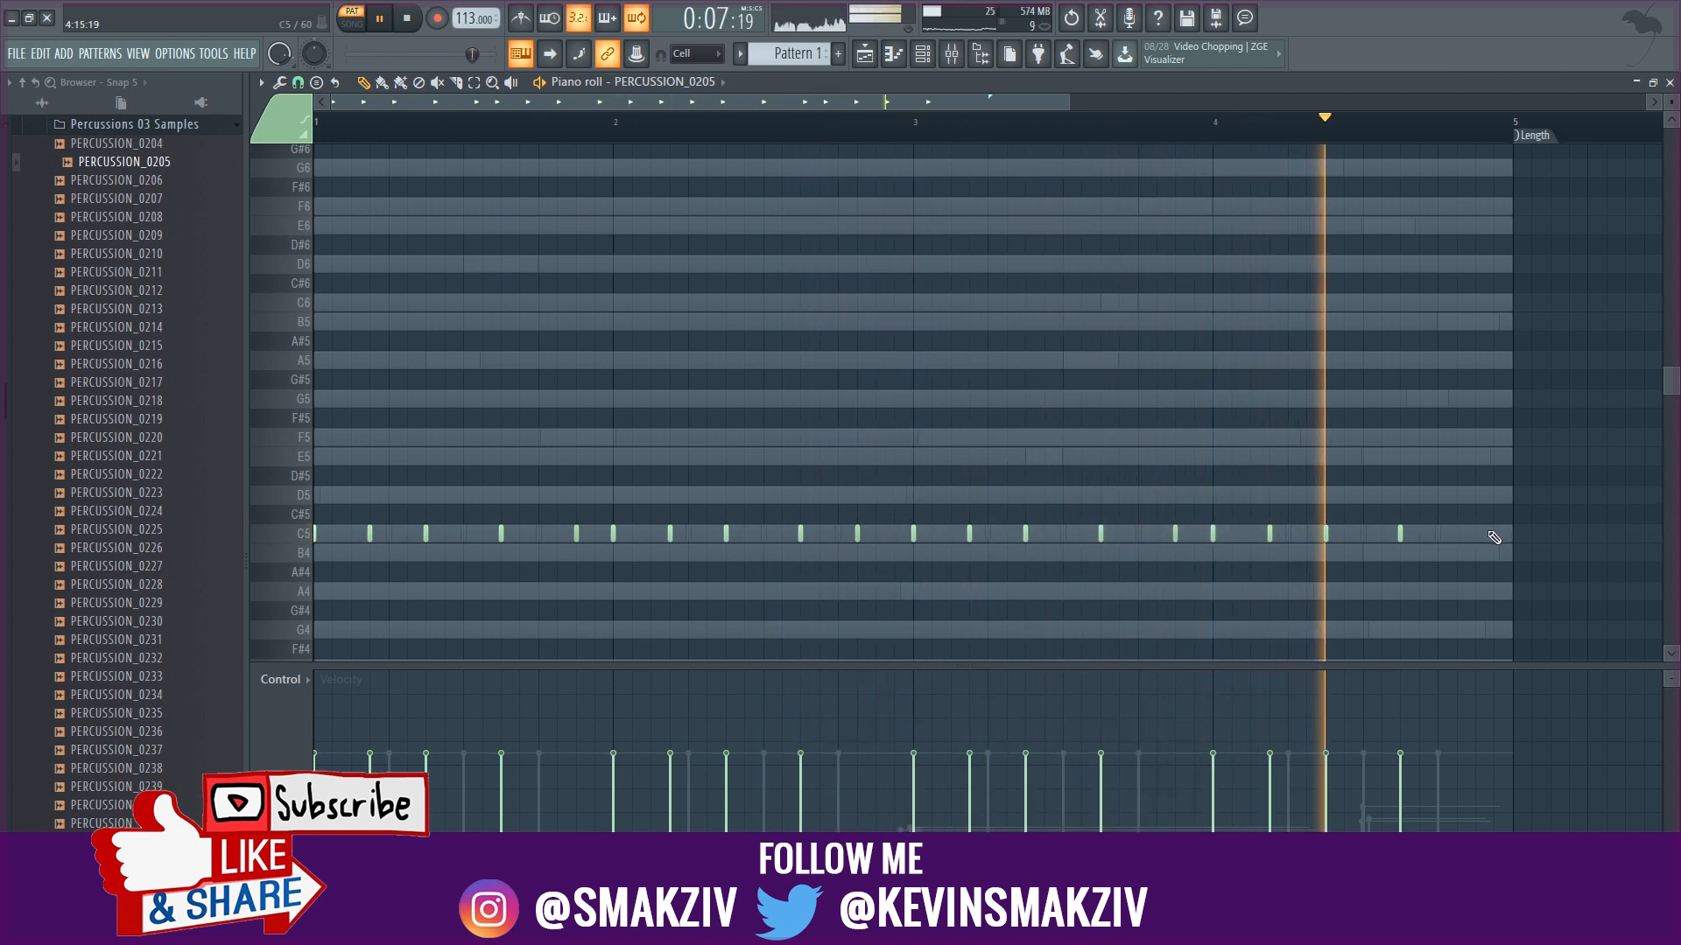
click(1462, 536)
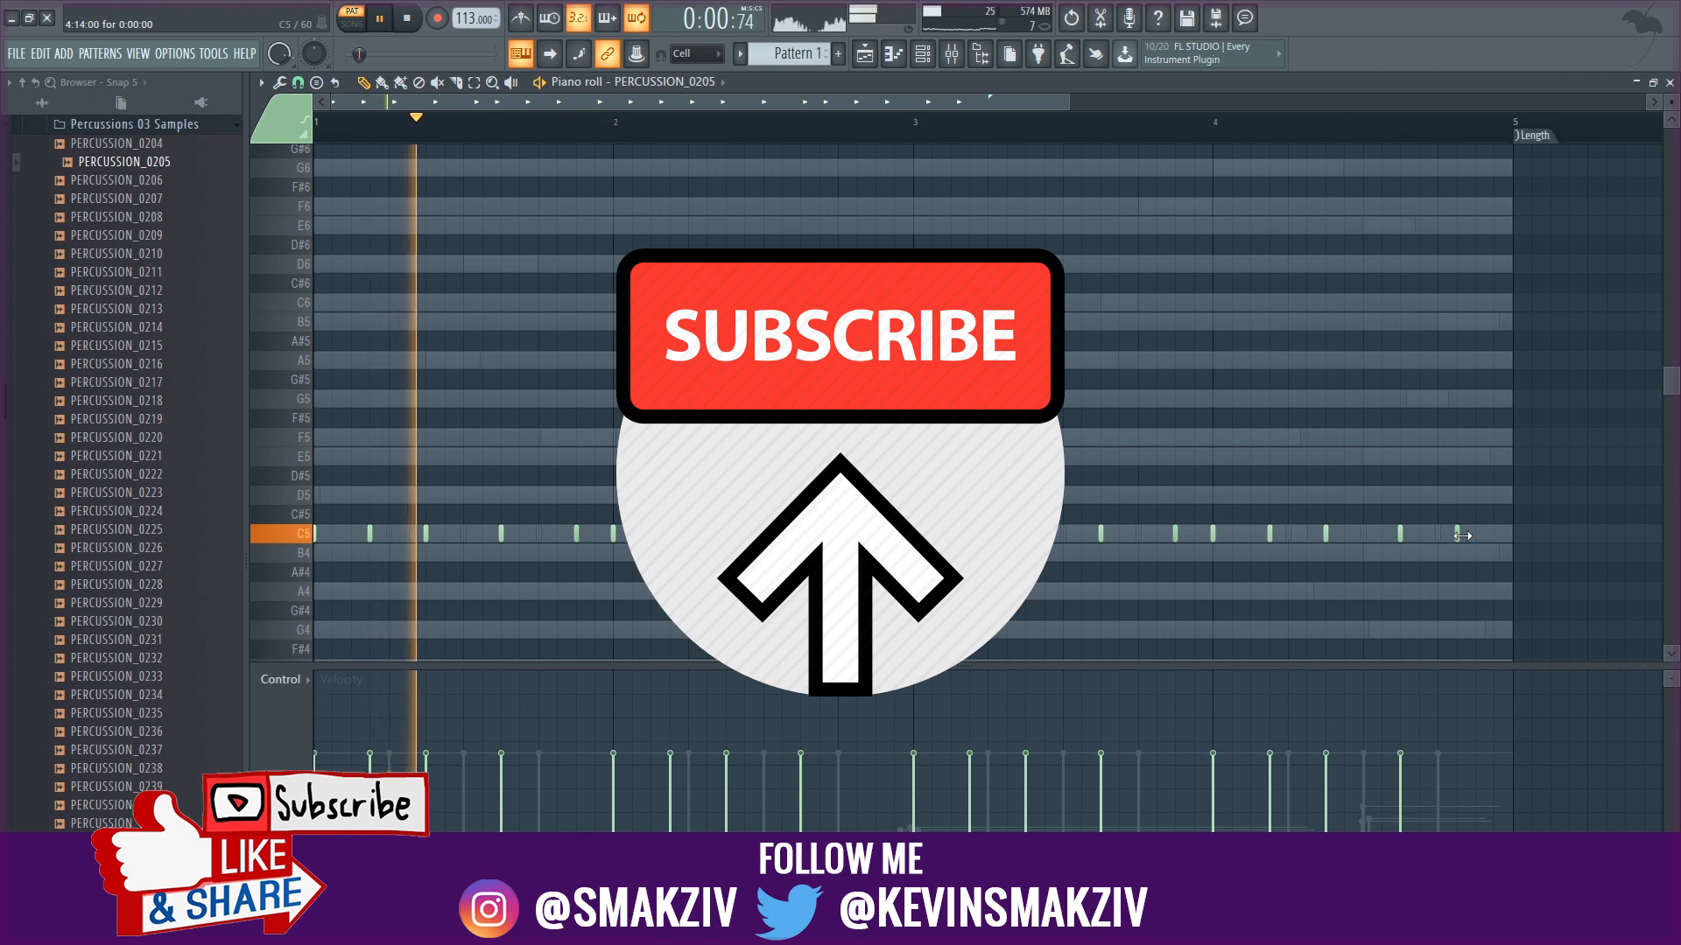
- Add PERCUSSION_0209 as a new channel in the Channel rack and place a hit on step 7 of bar 1
key(F7)
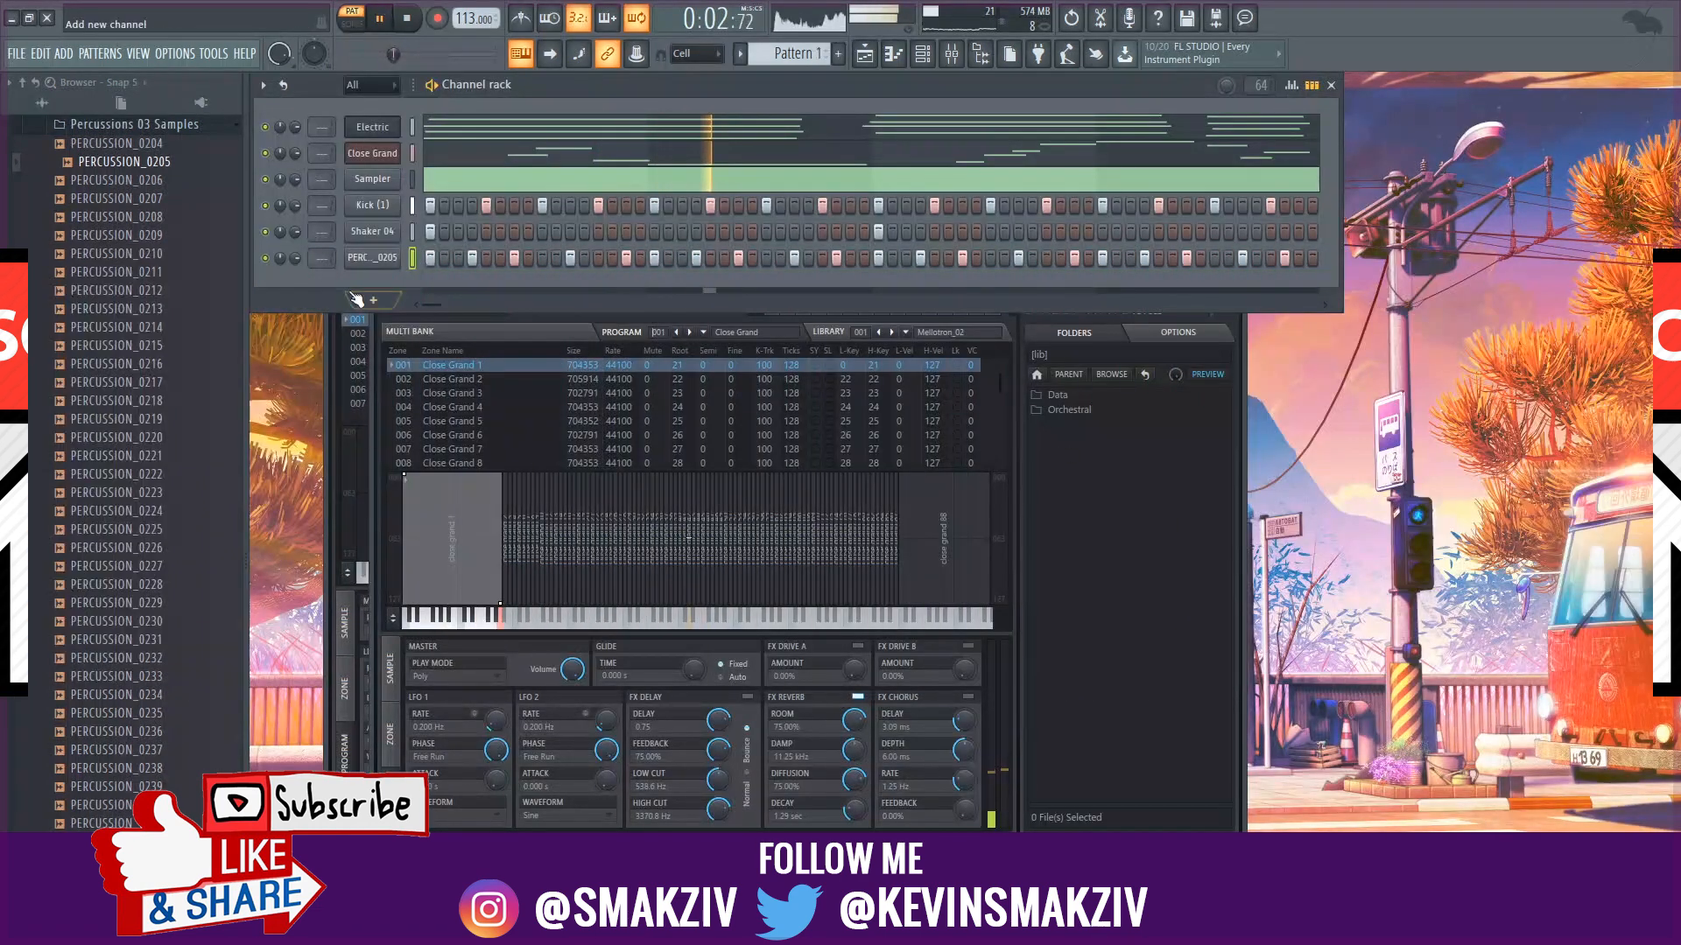
drag(187, 252, 343, 277)
click(528, 283)
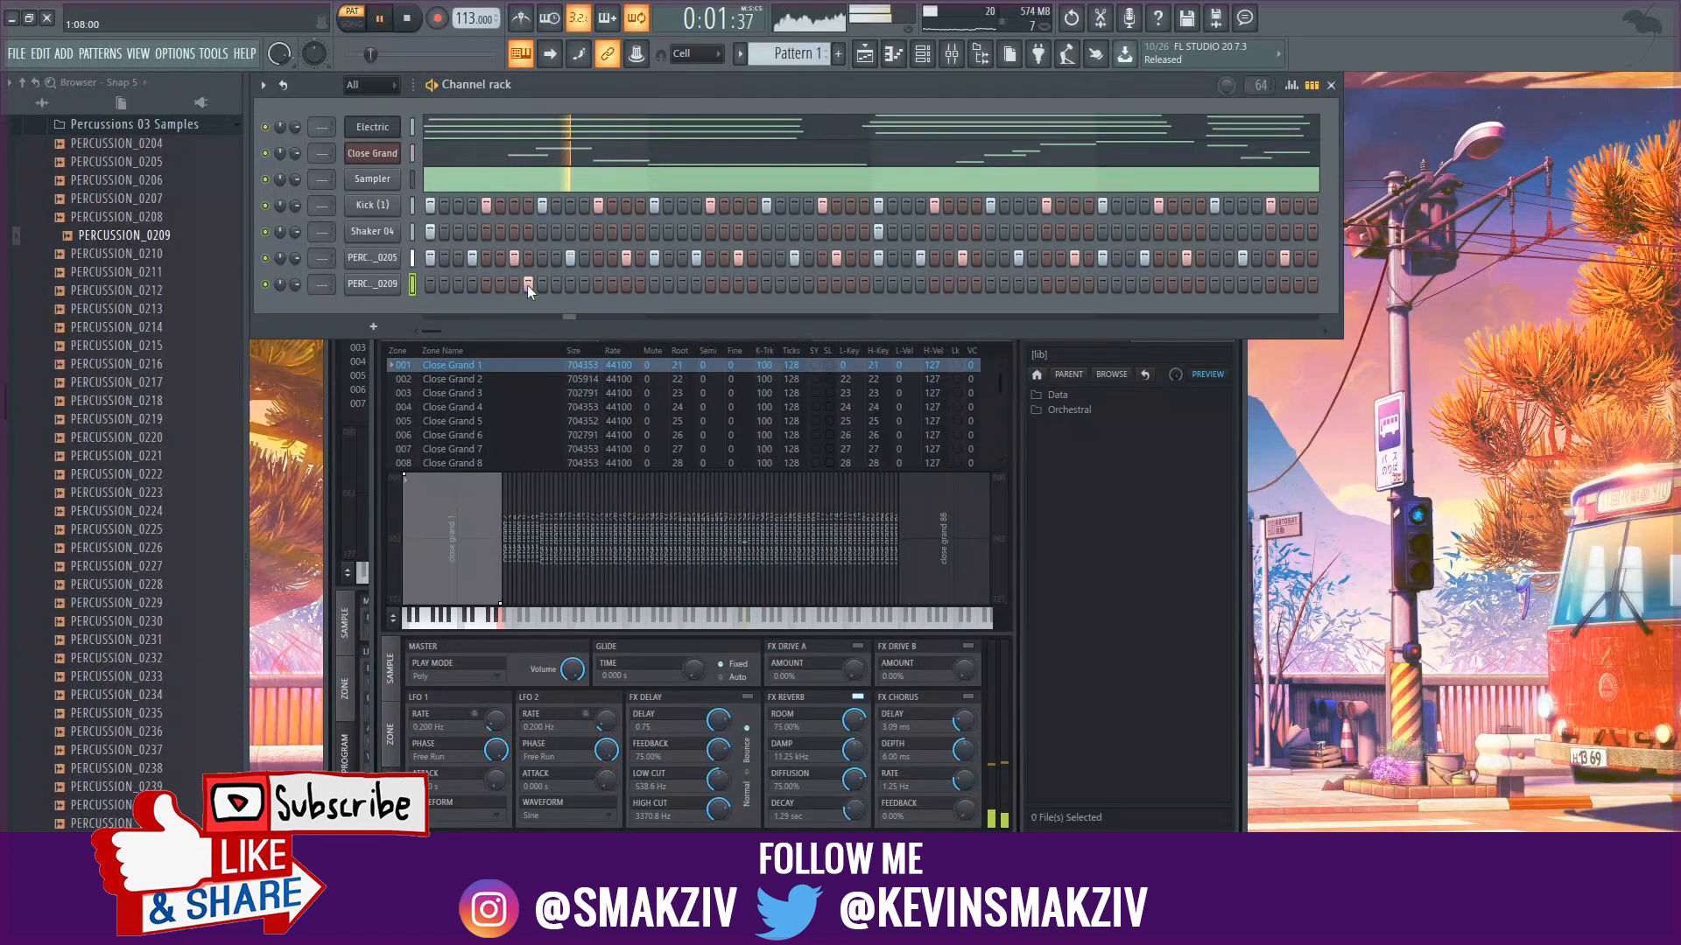
click(528, 284)
click(542, 284)
click(543, 284)
key(space)
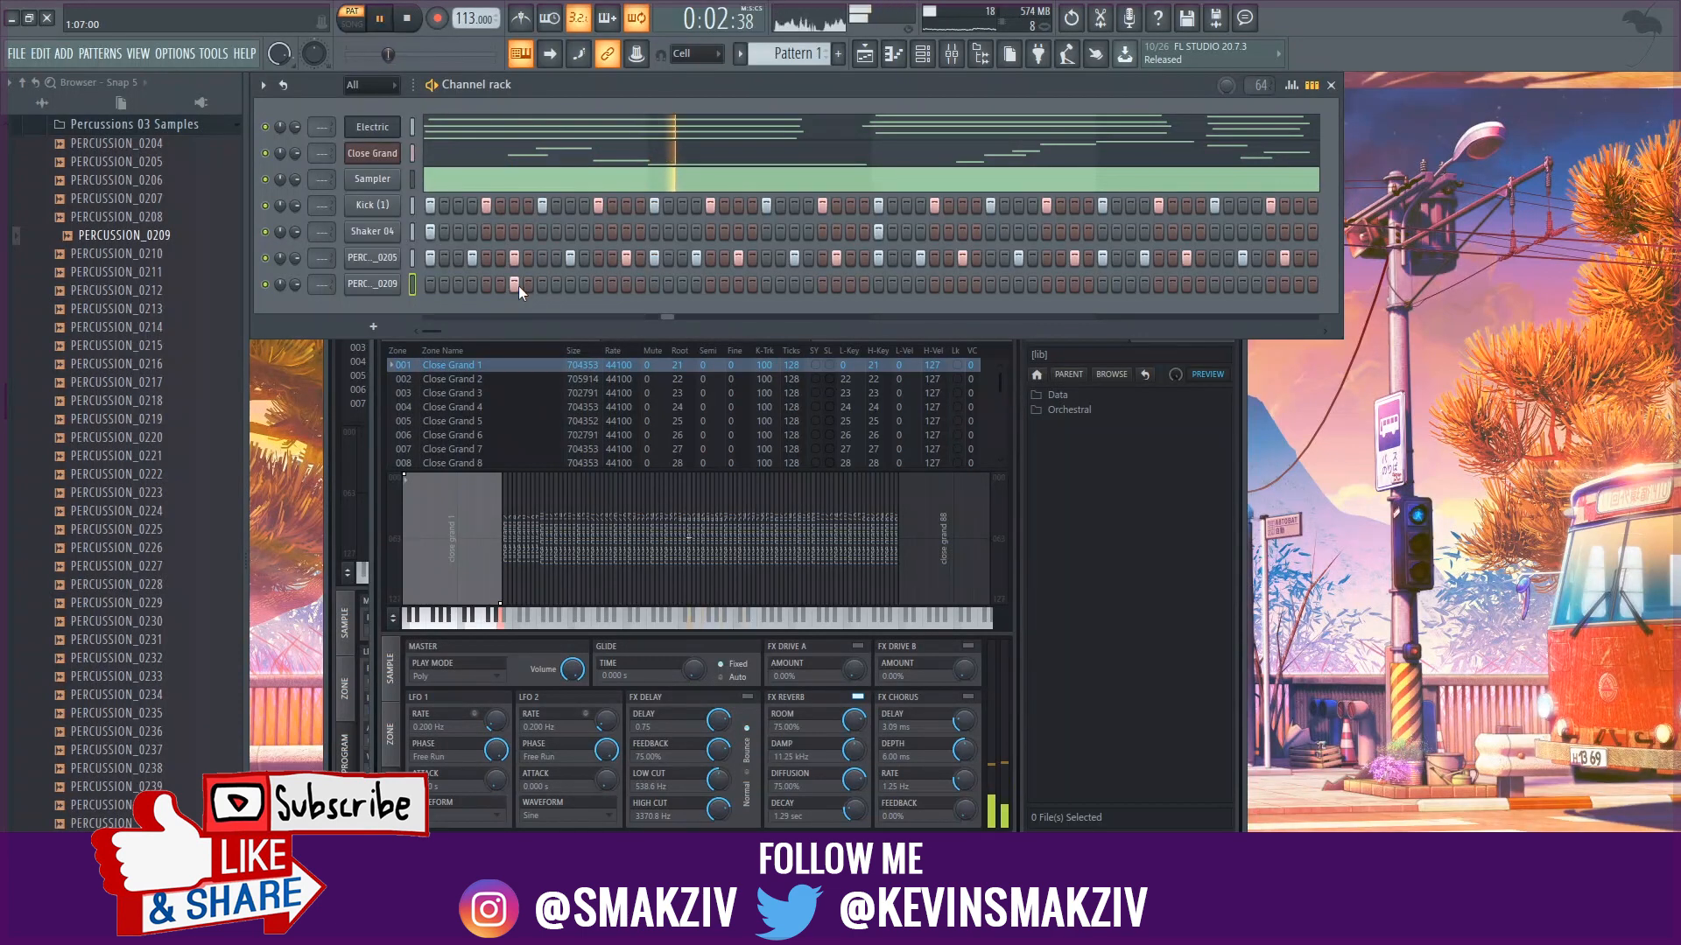
- Repeat the PERCUSSION_0209 hit on step 7 of bars 2, 3 and 4
click(517, 285)
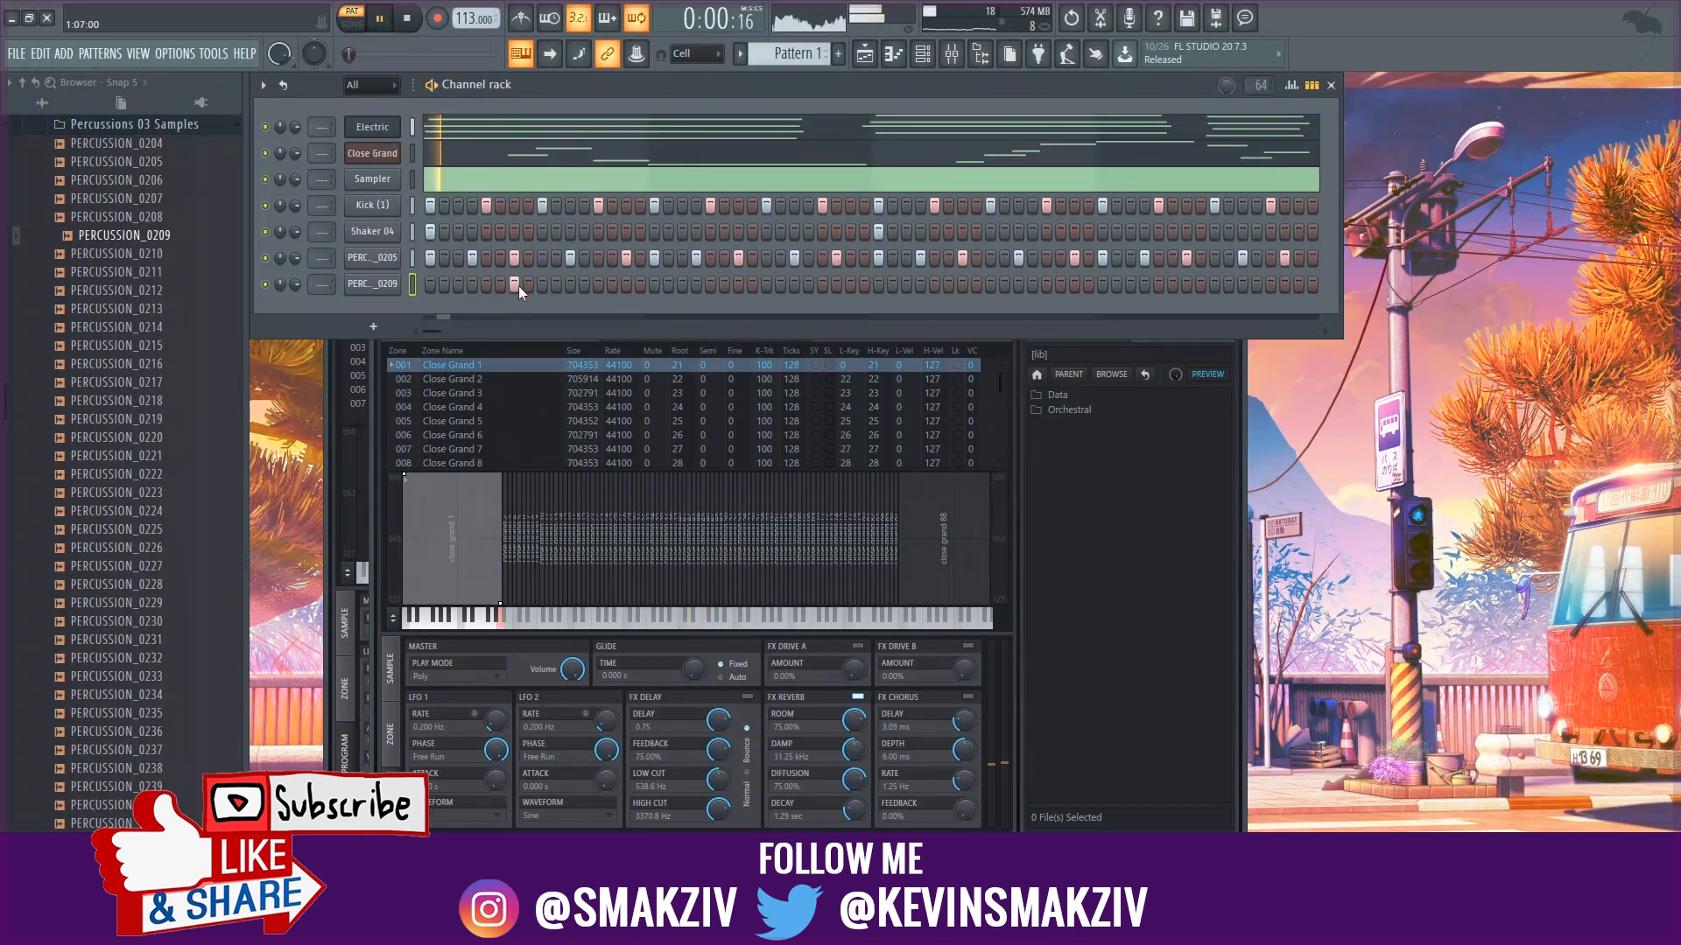
click(737, 285)
click(961, 286)
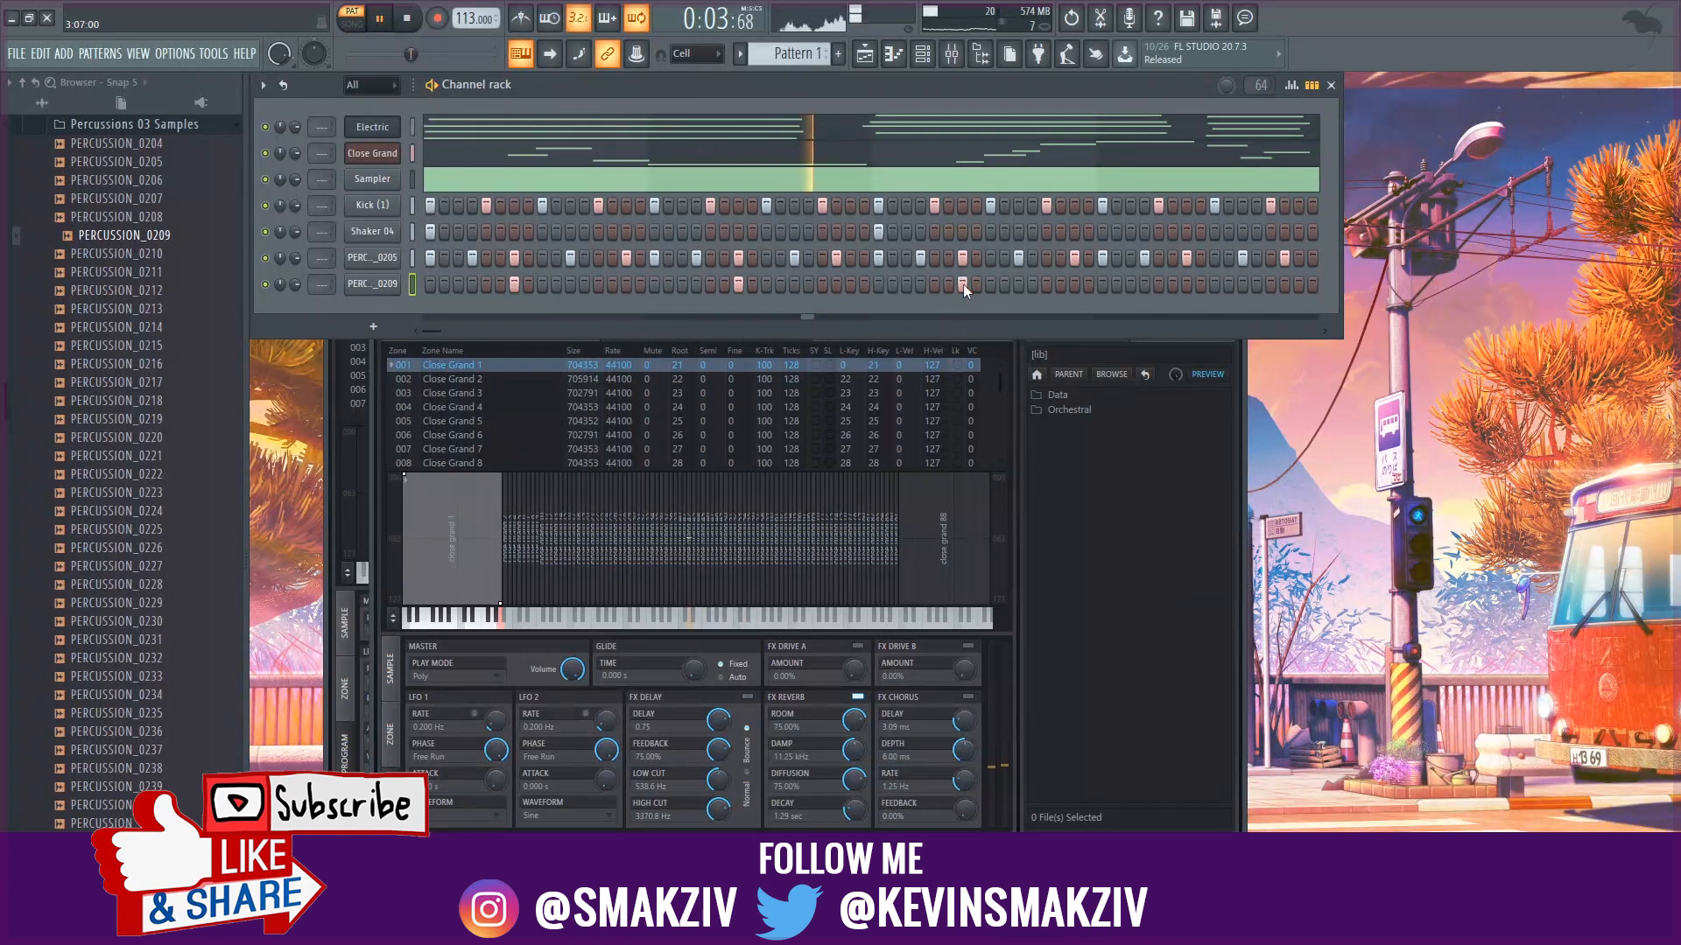
click(1185, 287)
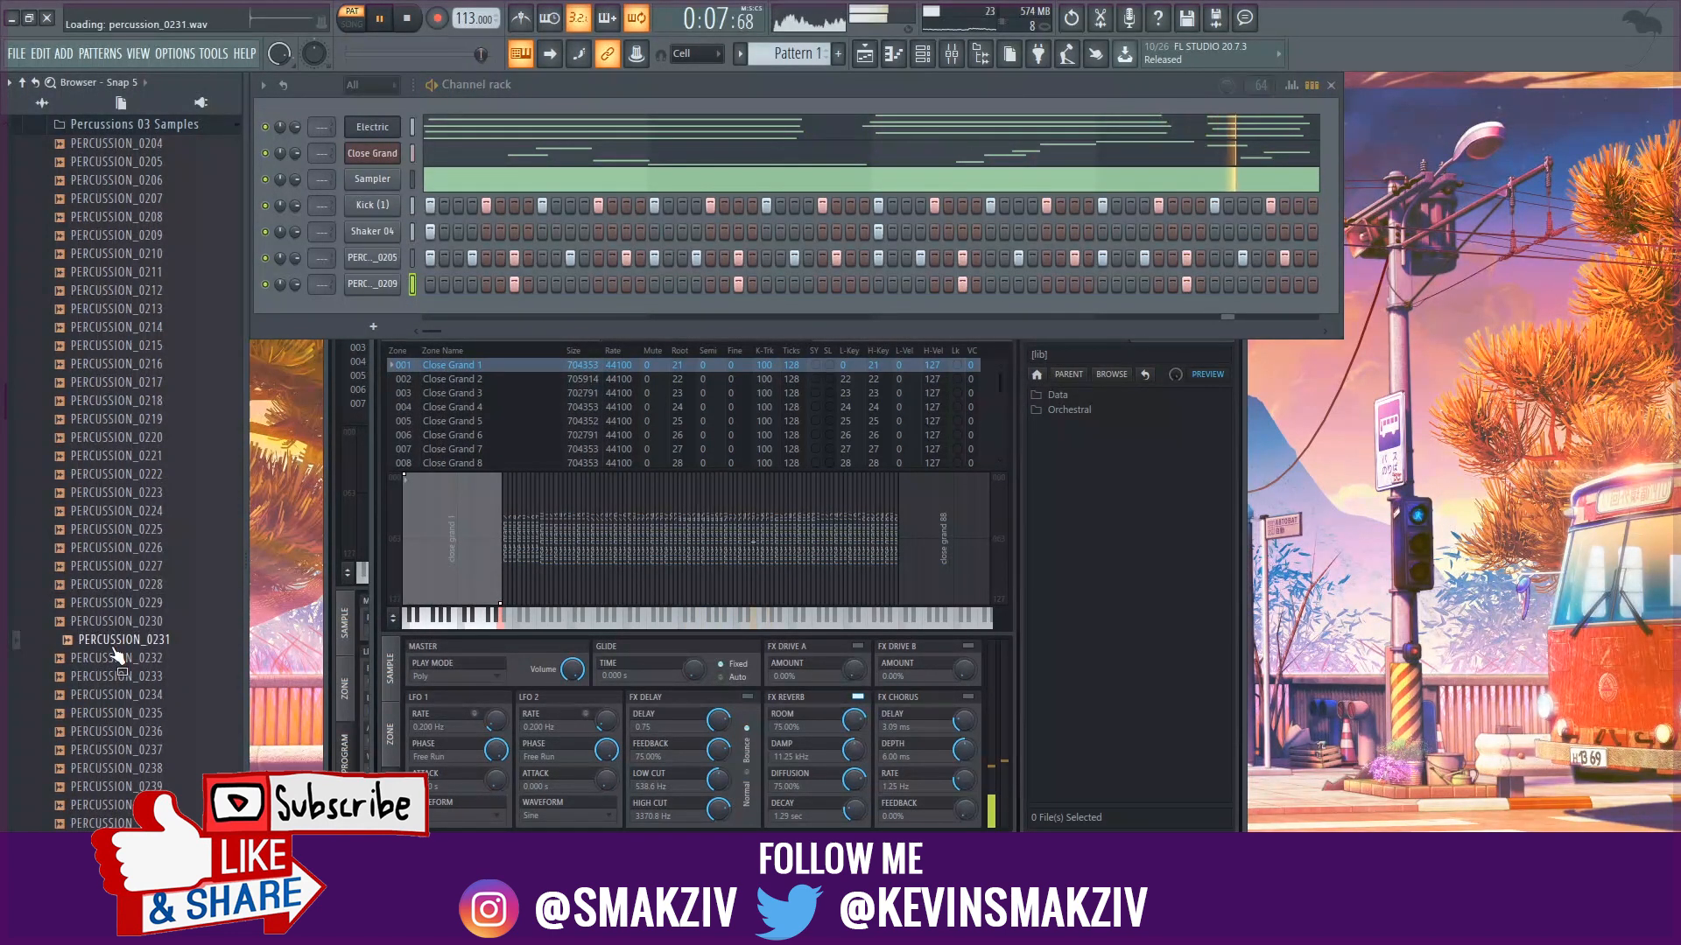
- Add PERCUSSION_0231 as a new channel and program hits on steps 3 and 11 of all four bars
drag(336, 310, 333, 307)
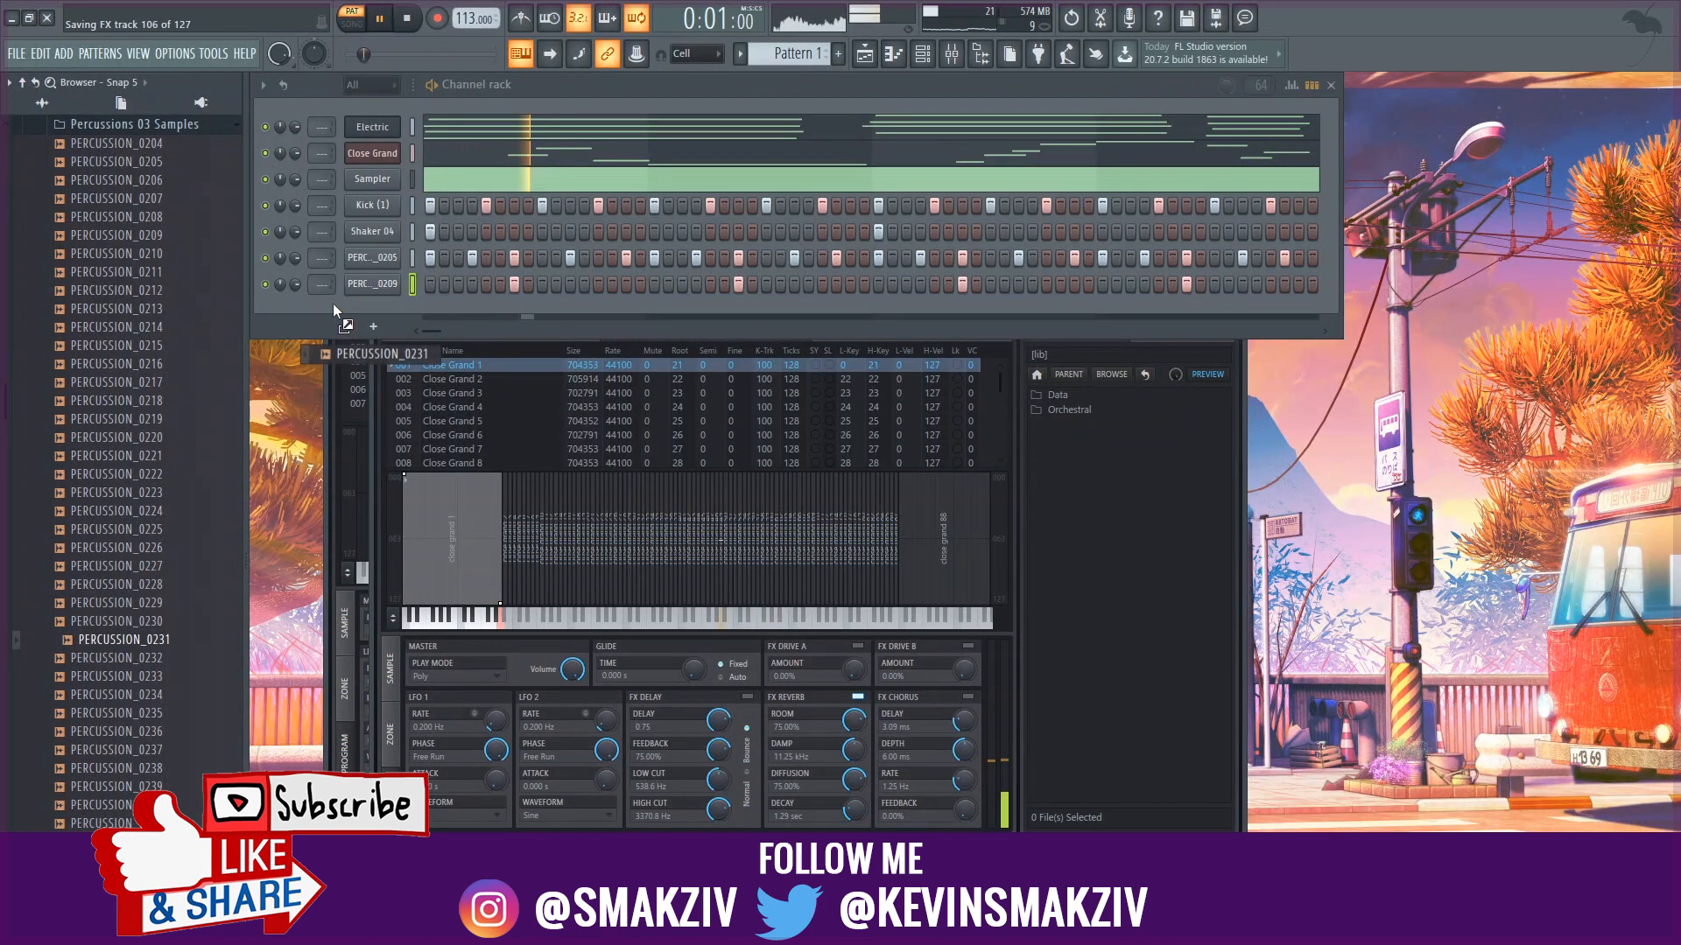
click(457, 311)
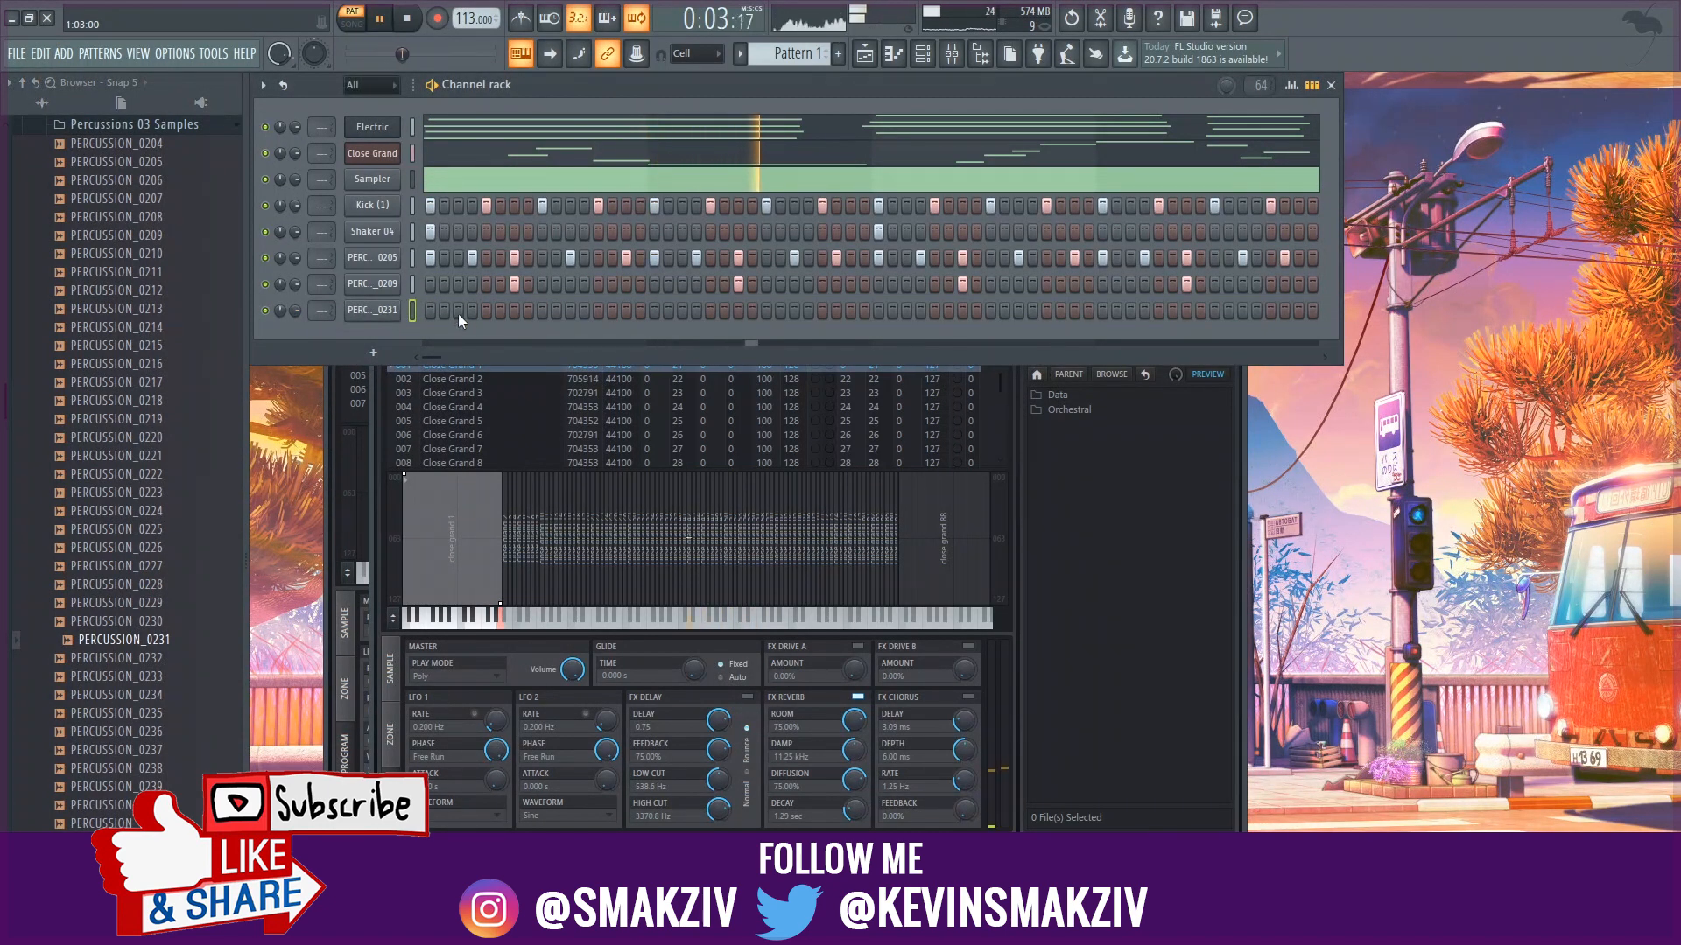
click(571, 312)
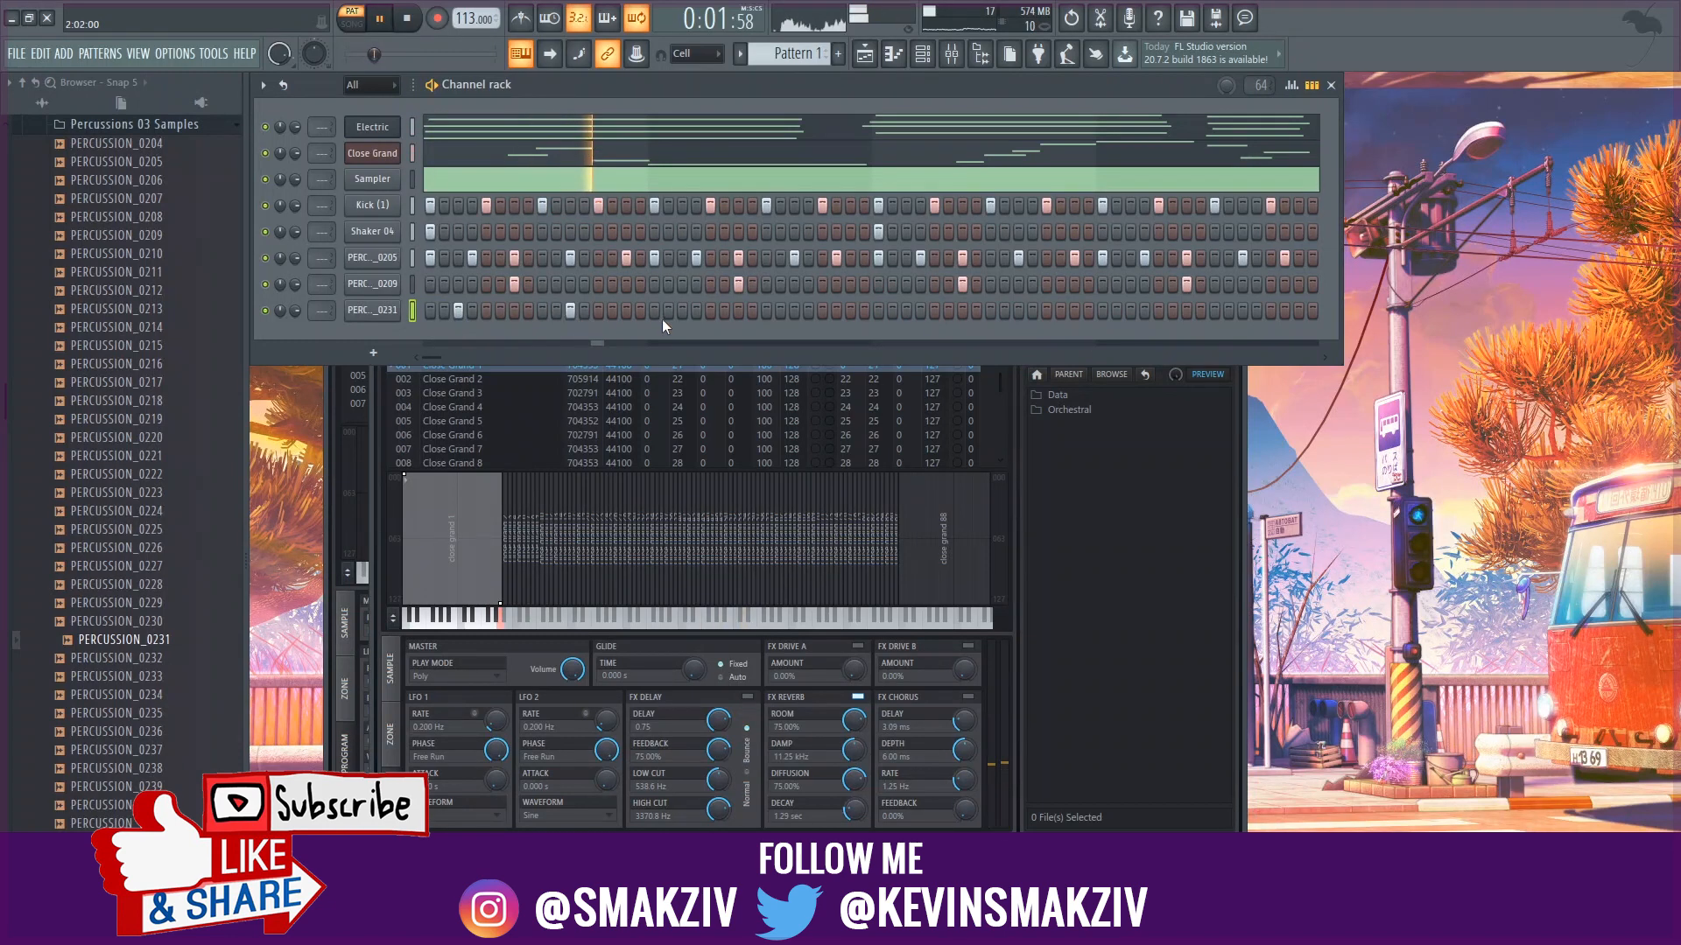
click(682, 311)
click(792, 310)
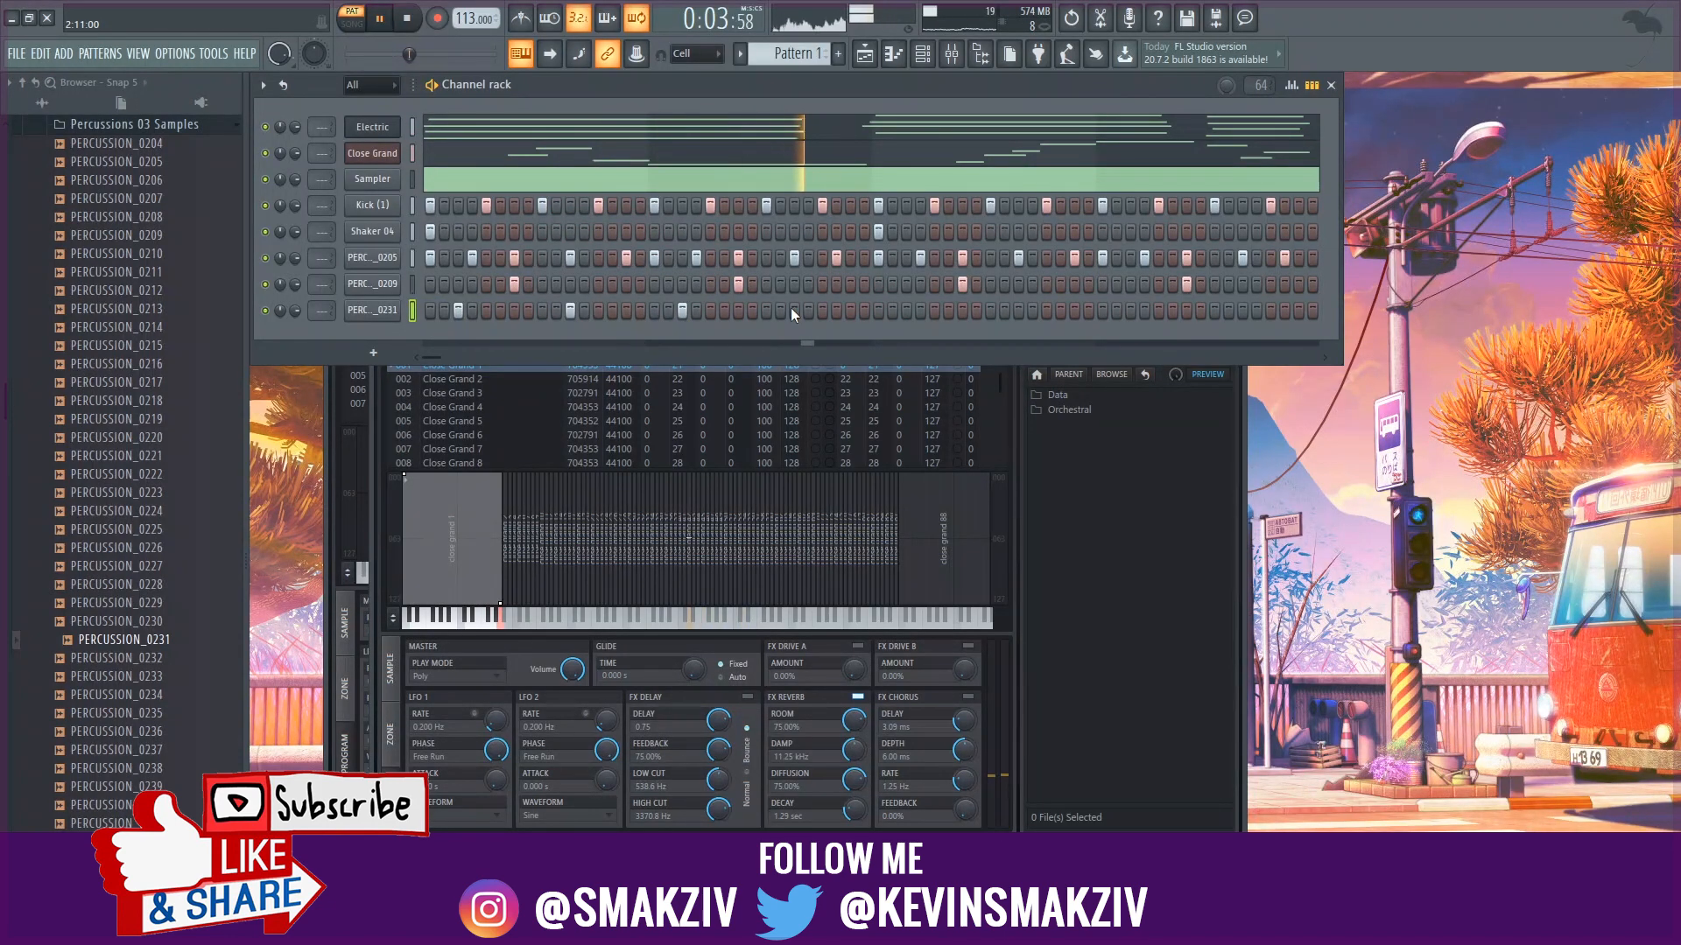
click(906, 311)
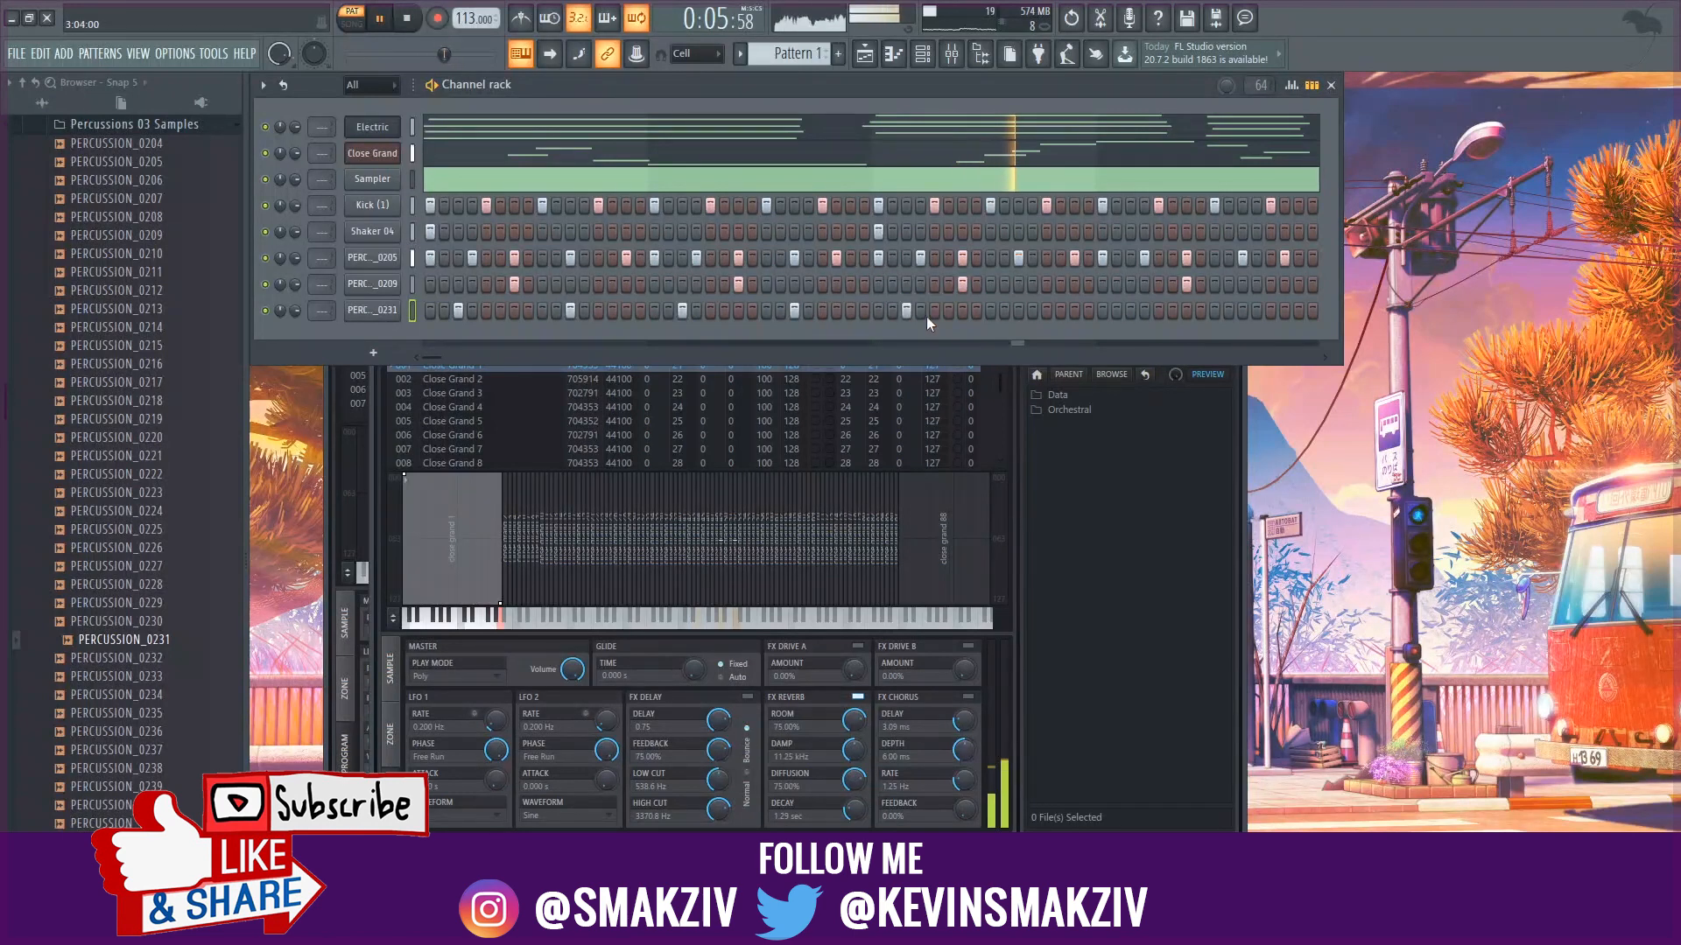
click(1018, 311)
click(1128, 311)
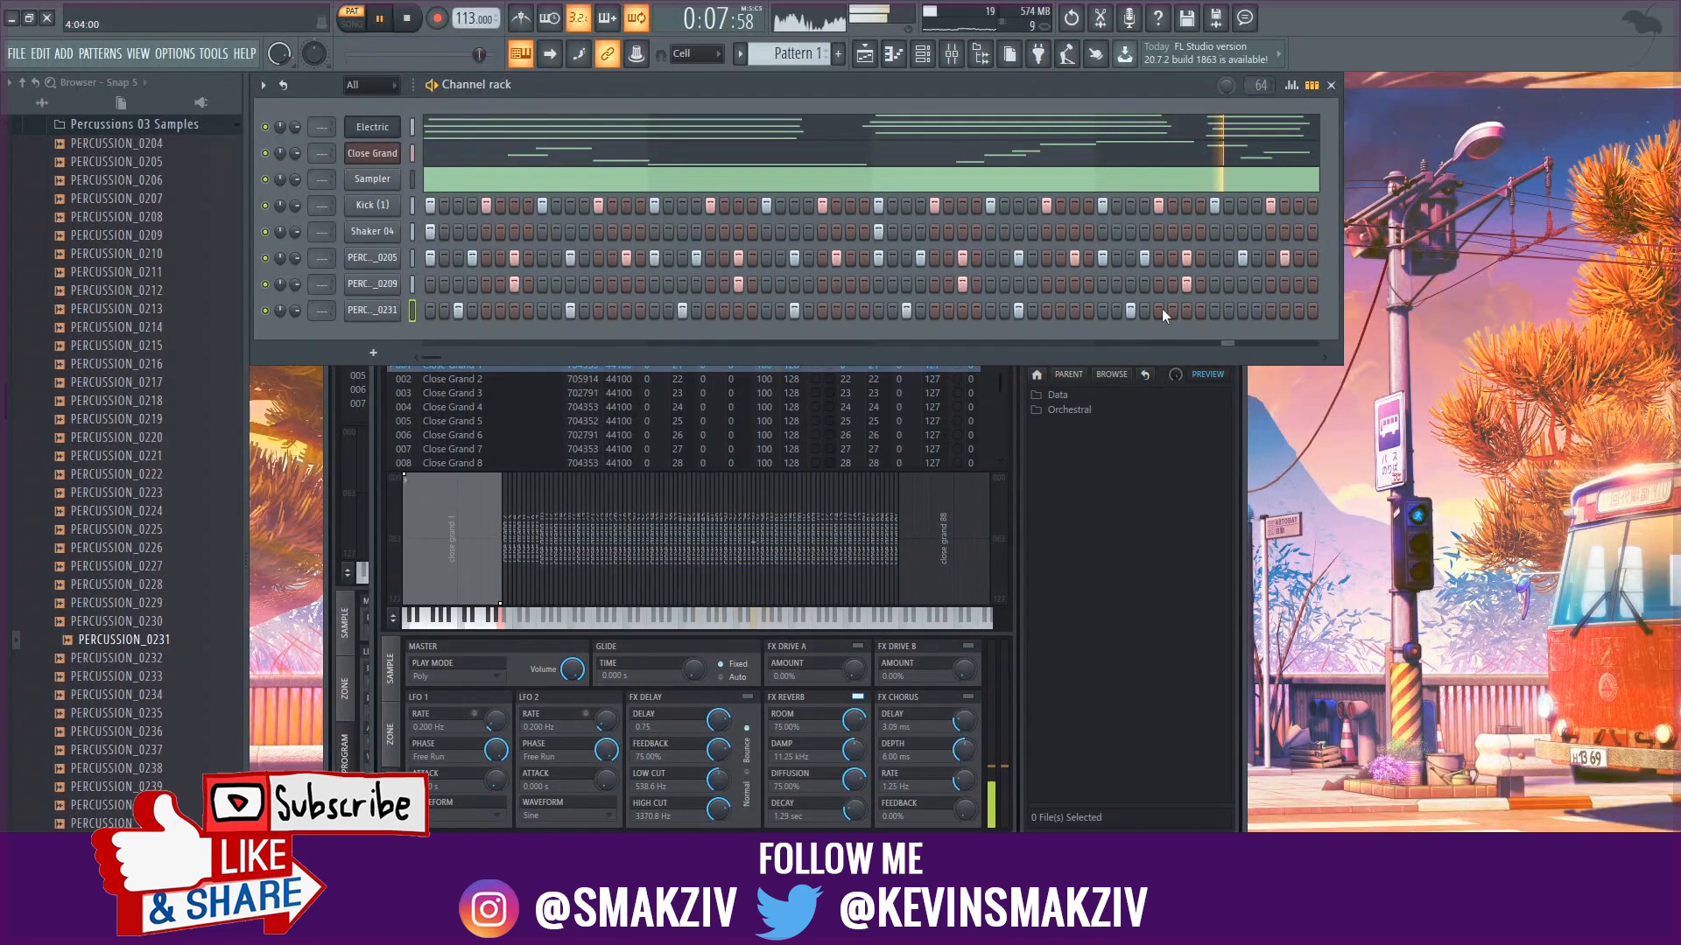
click(1239, 312)
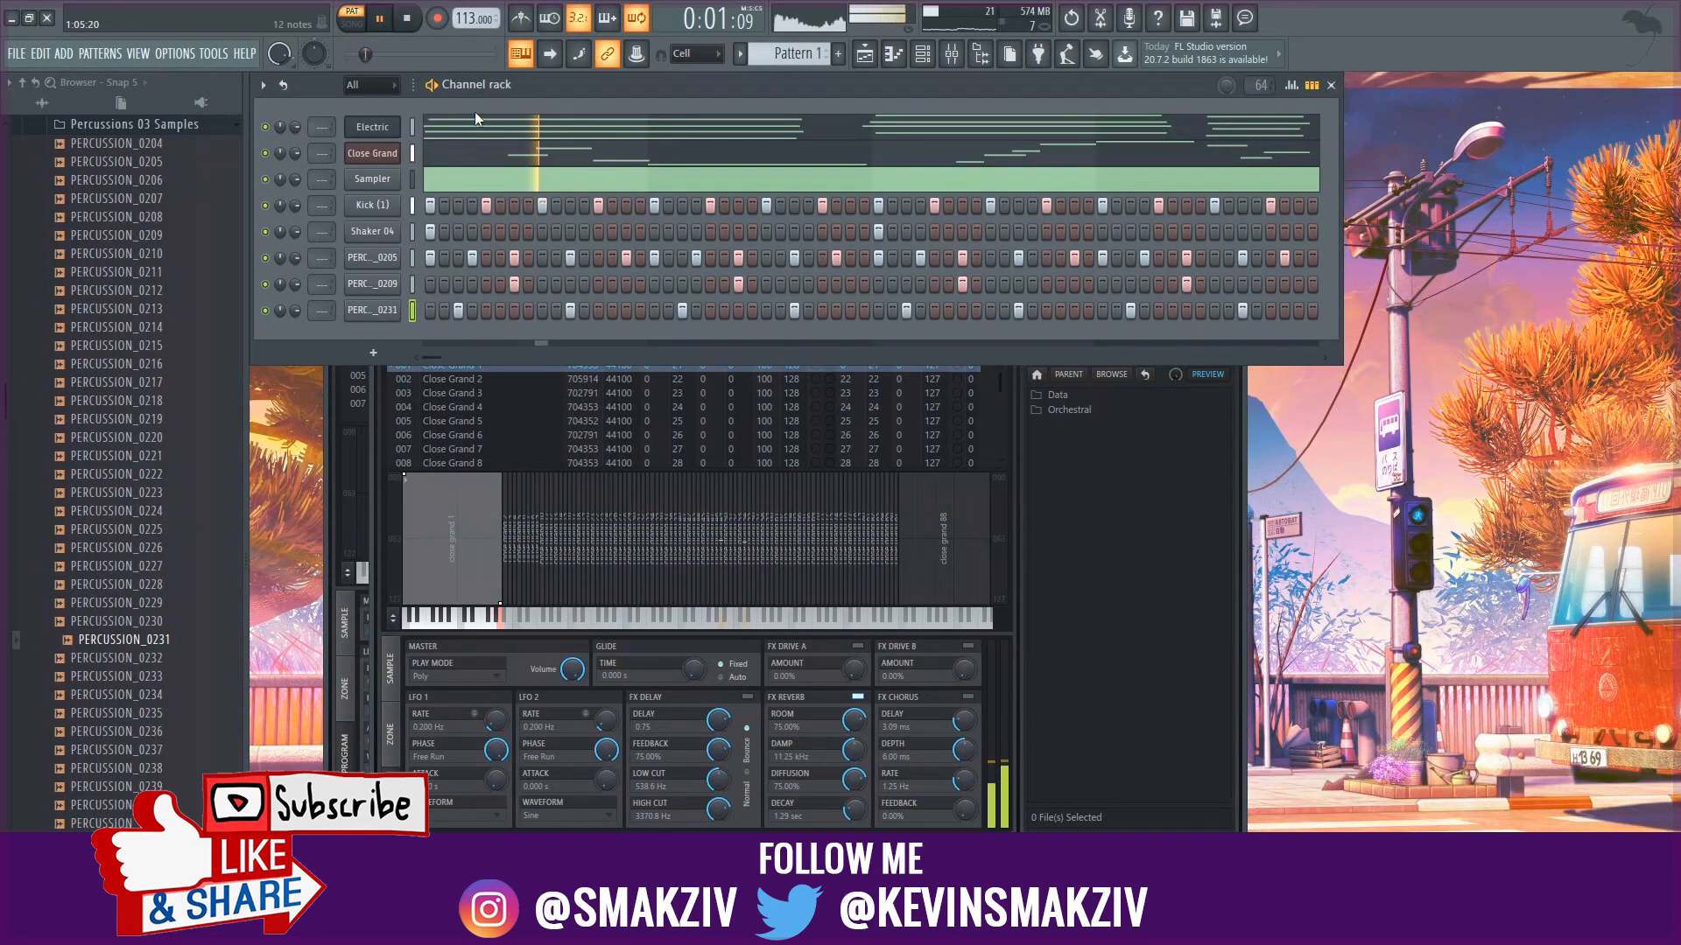
- In the Close Grand piano roll, trim the starts of the bar 1 A5 and D6 notes to steps 9 and 11
click(467, 155)
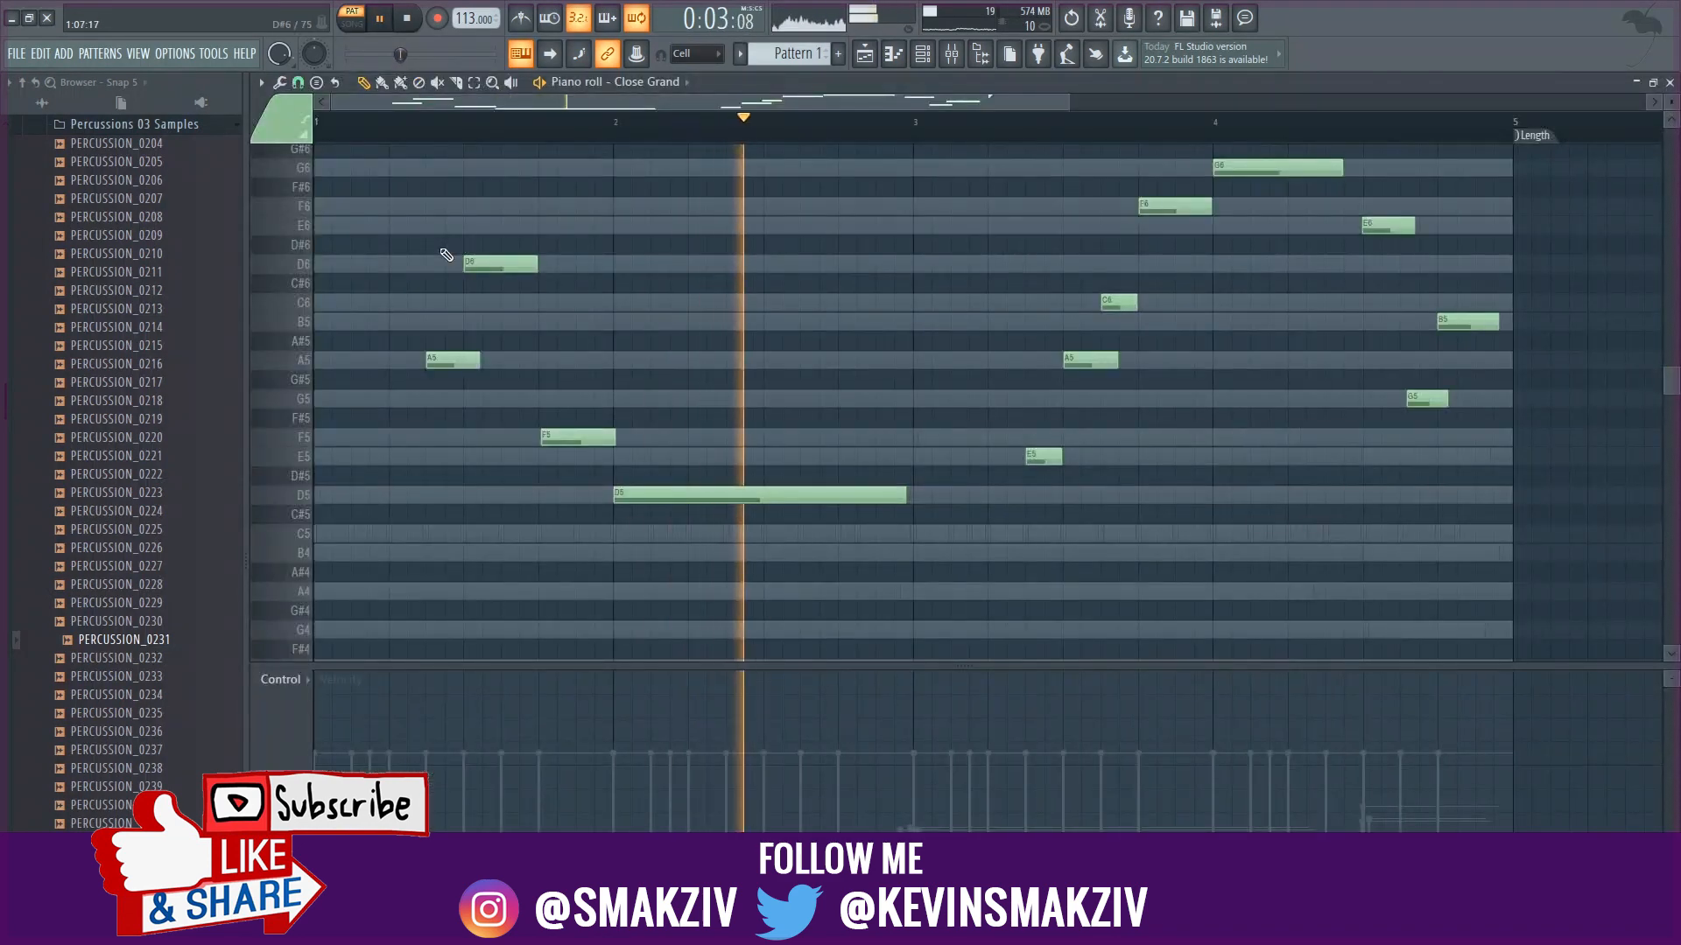
key(space)
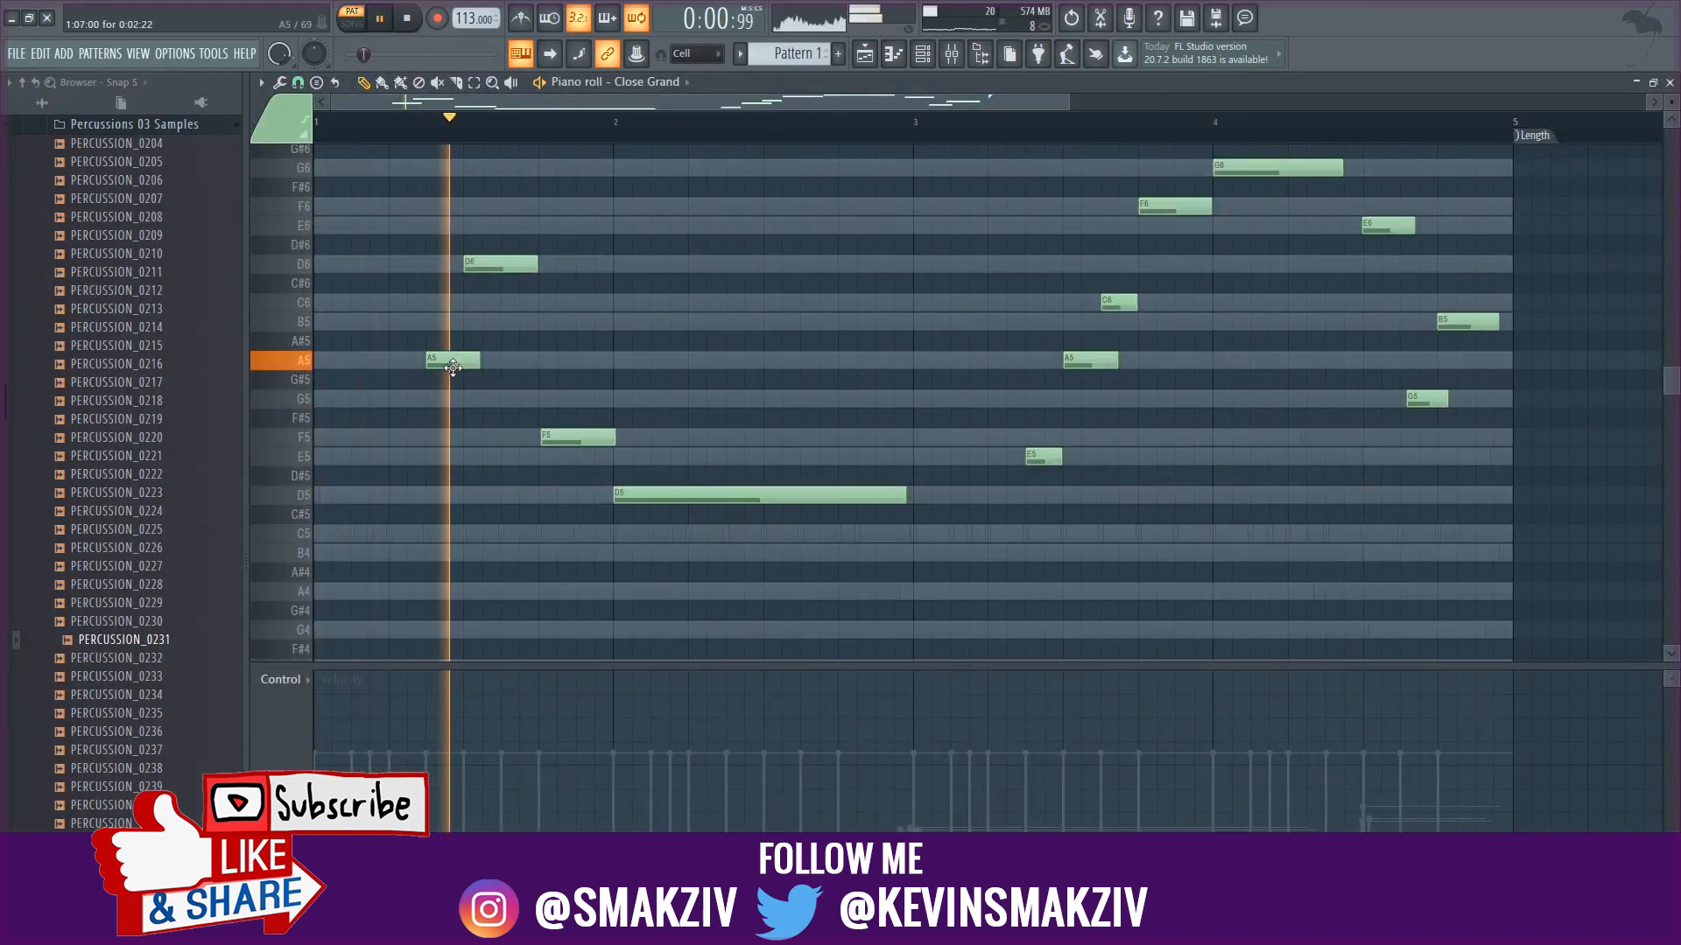
drag(428, 363, 464, 364)
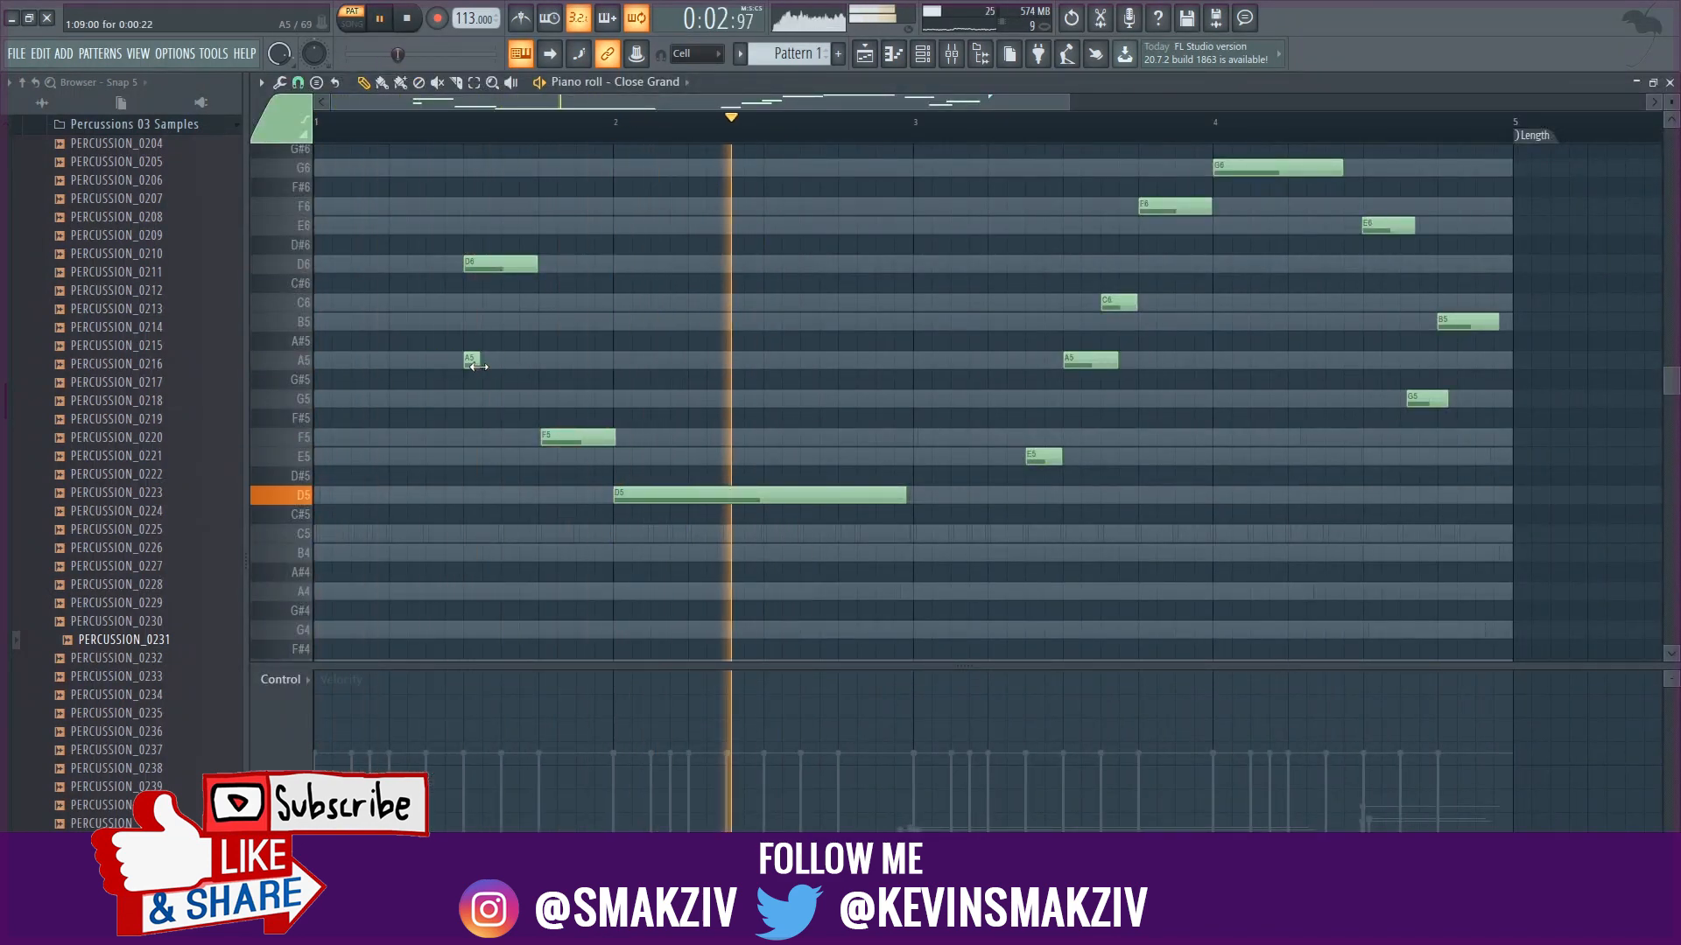
click(471, 283)
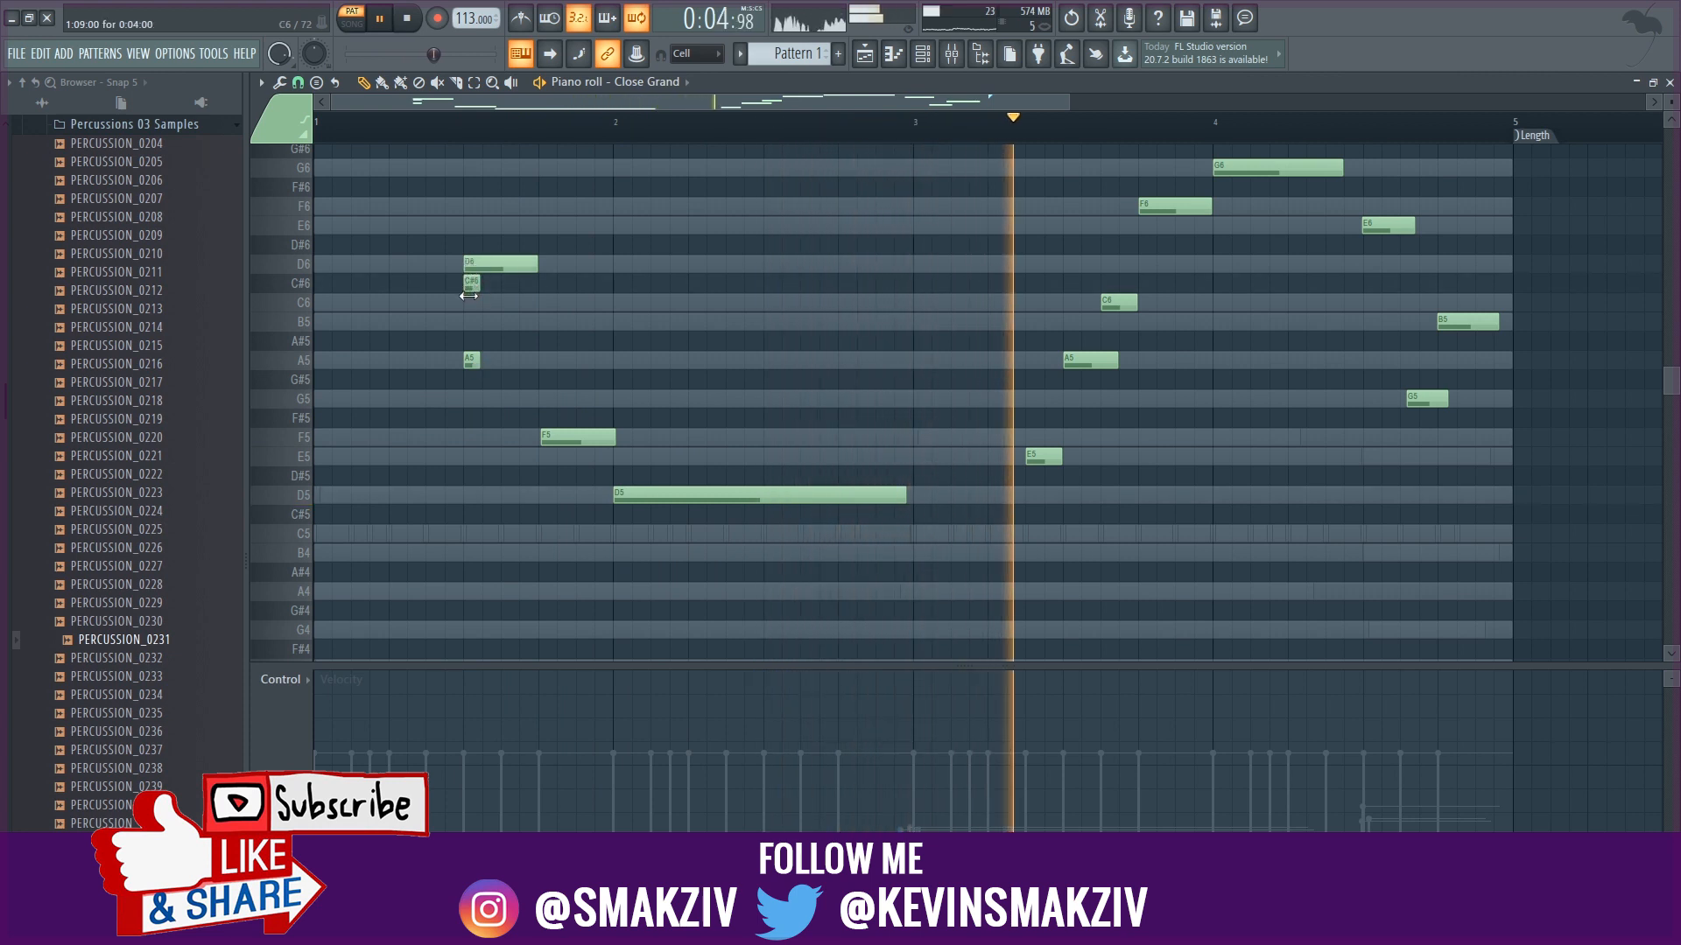
right_click(471, 283)
key(space)
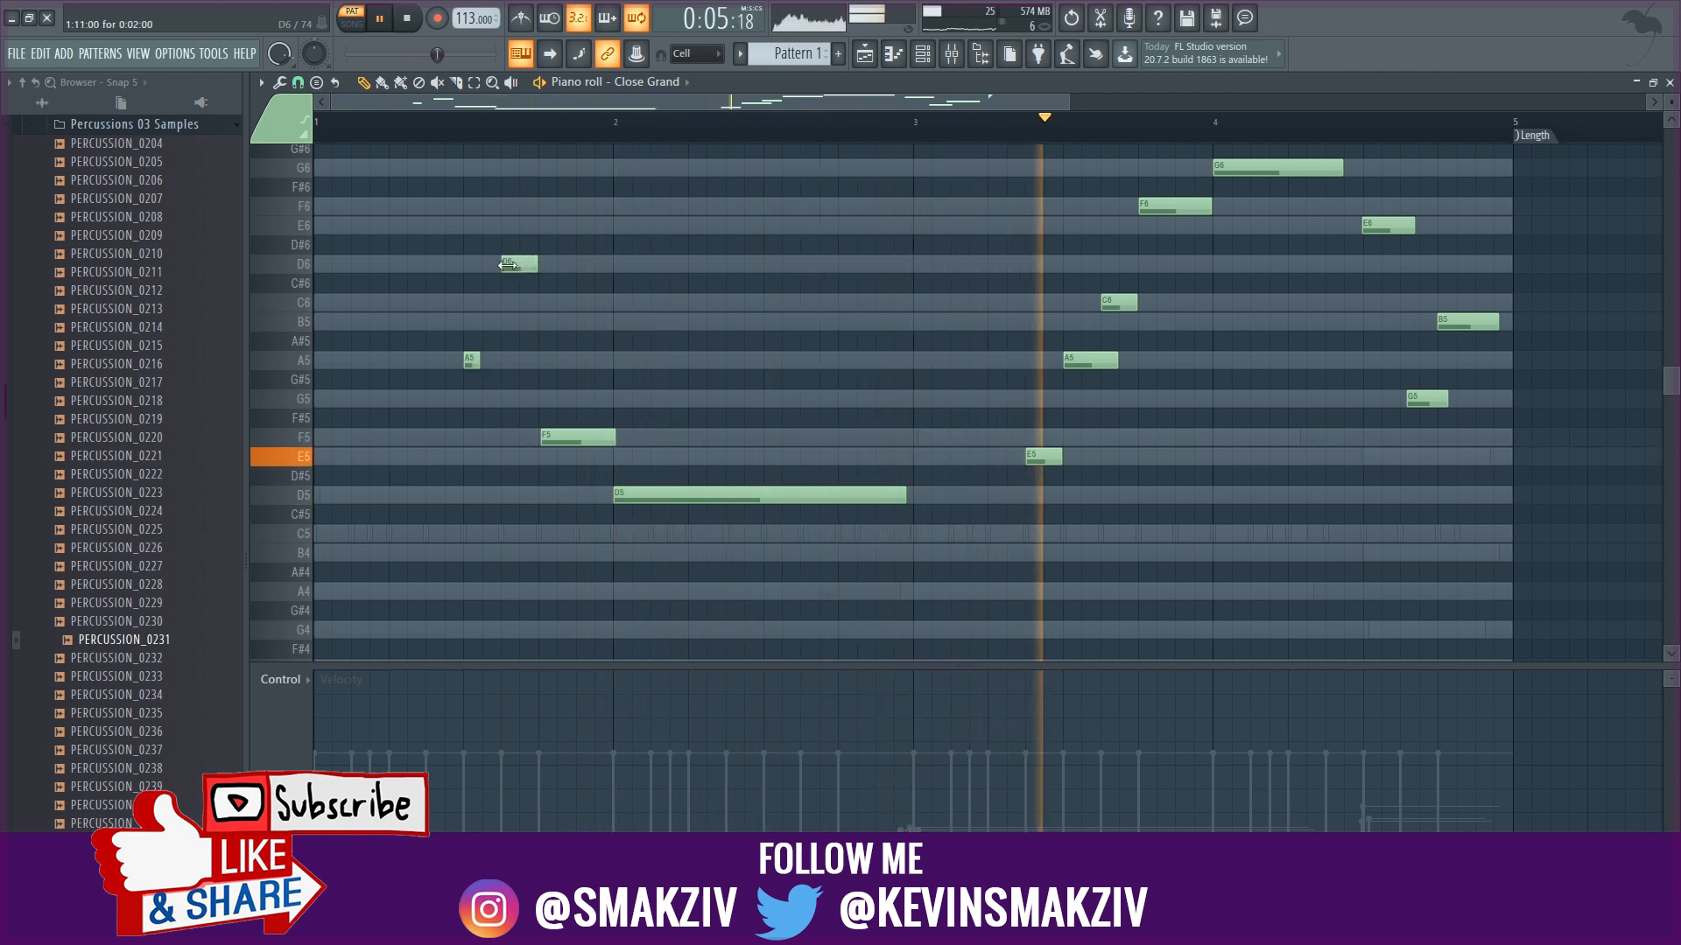
- Try the bar 1 D6 melody note at B5, then move it back to D6
drag(508, 265, 514, 328)
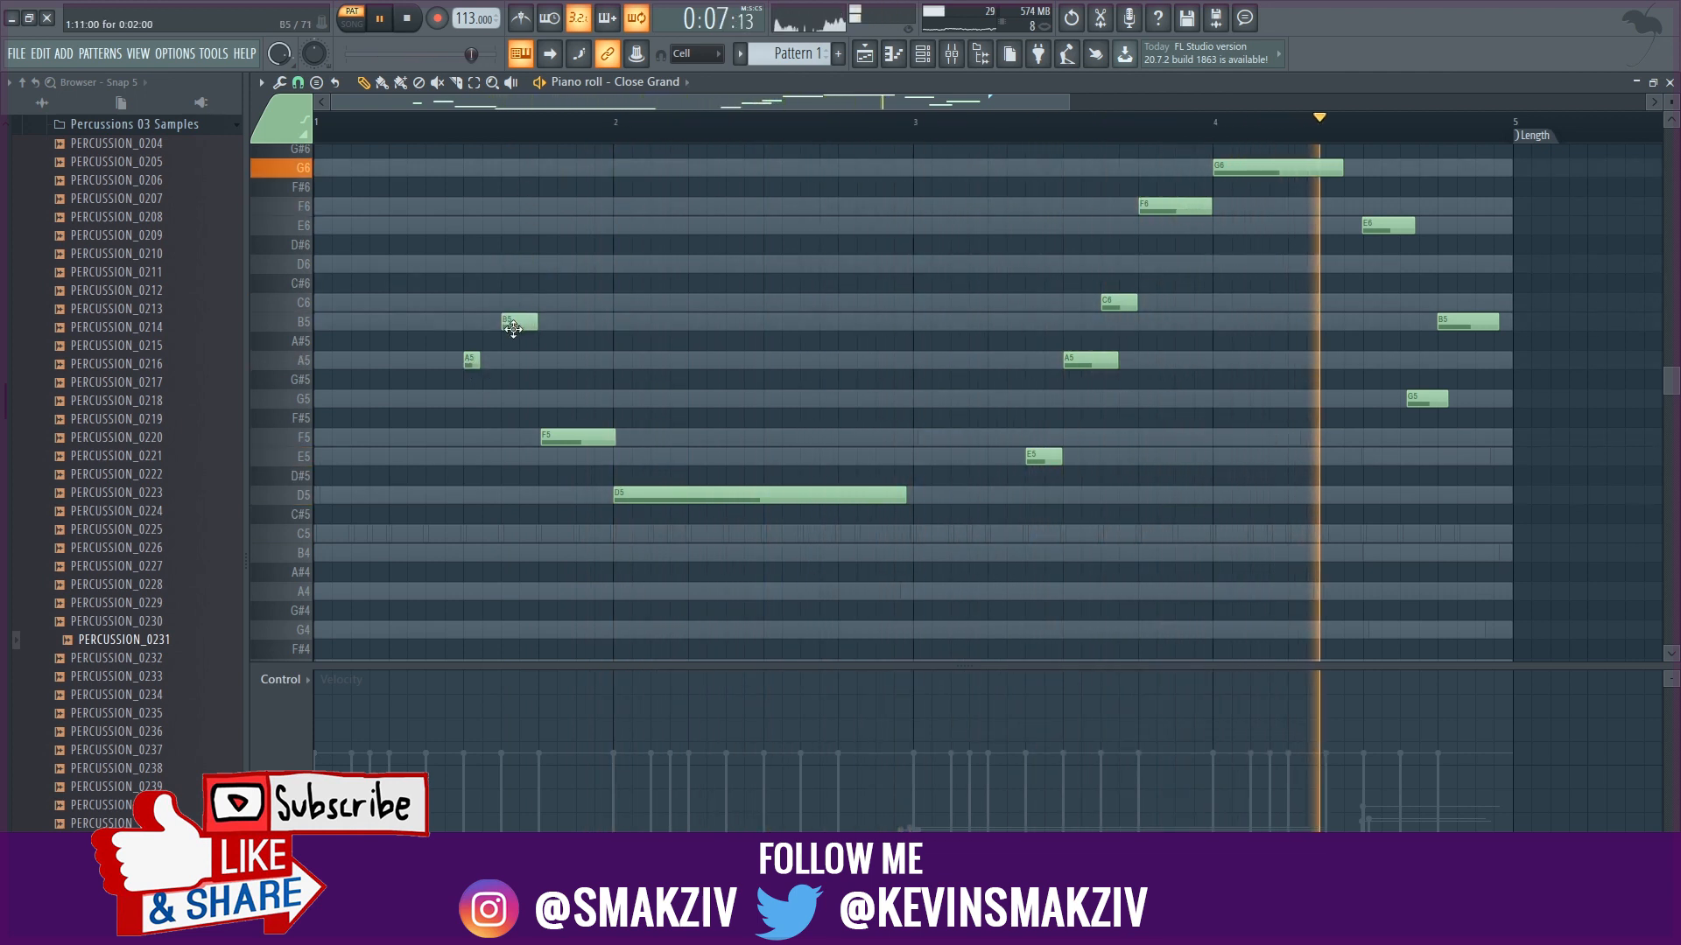
key(space)
key(space)
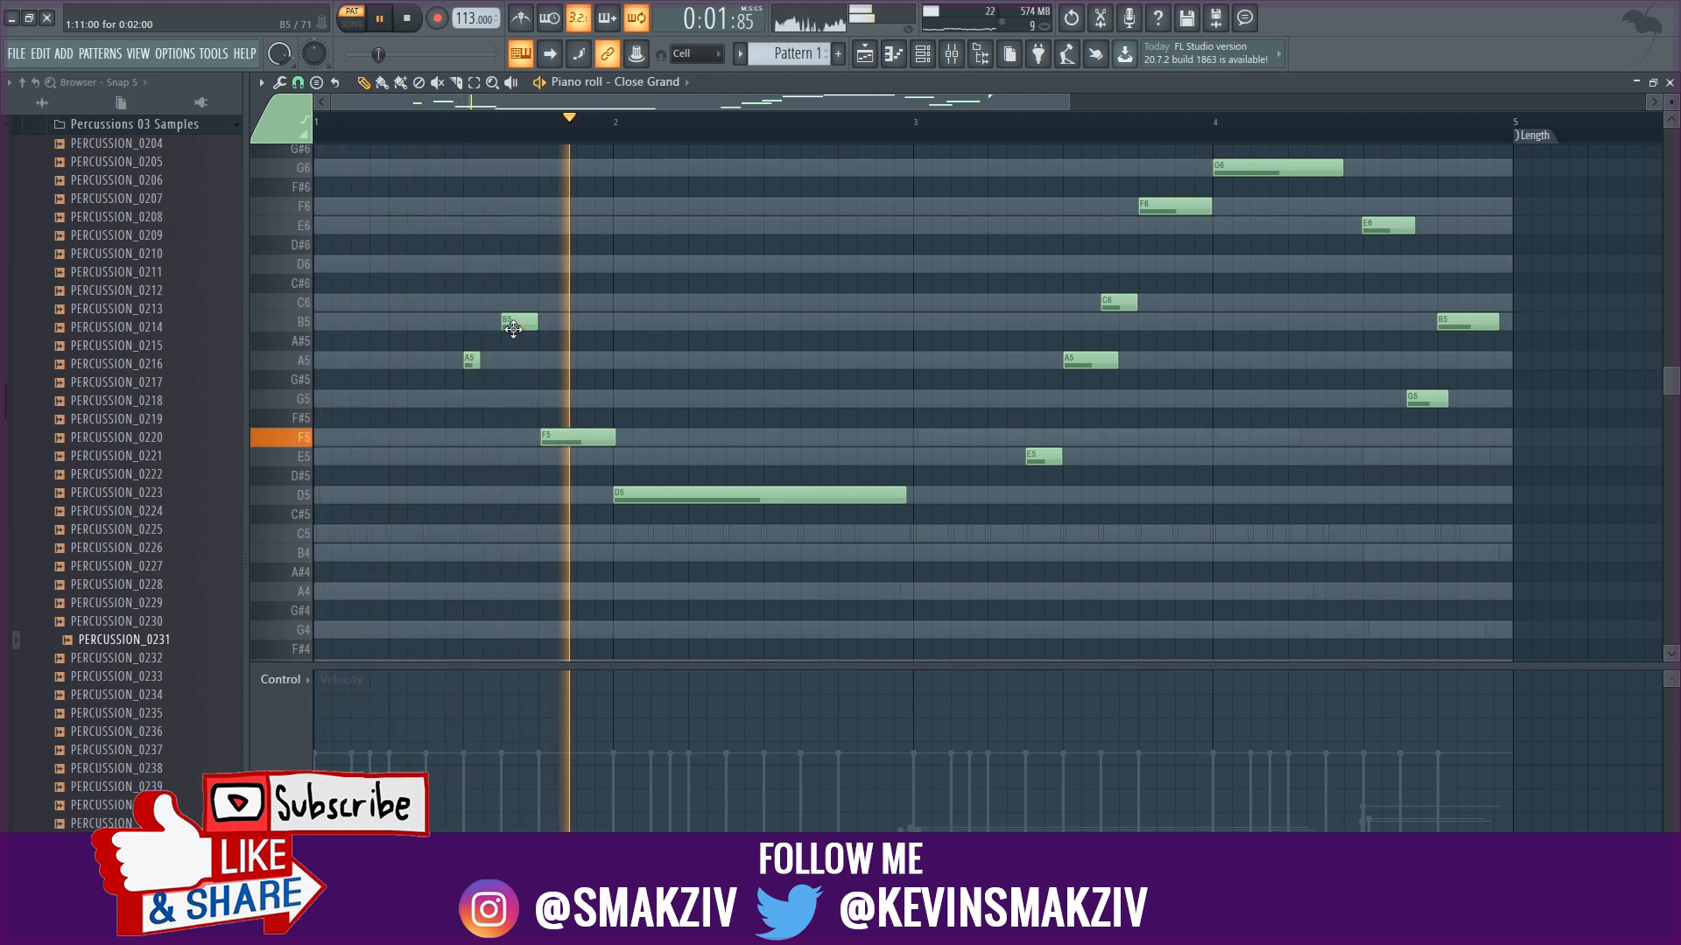
drag(518, 321, 513, 259)
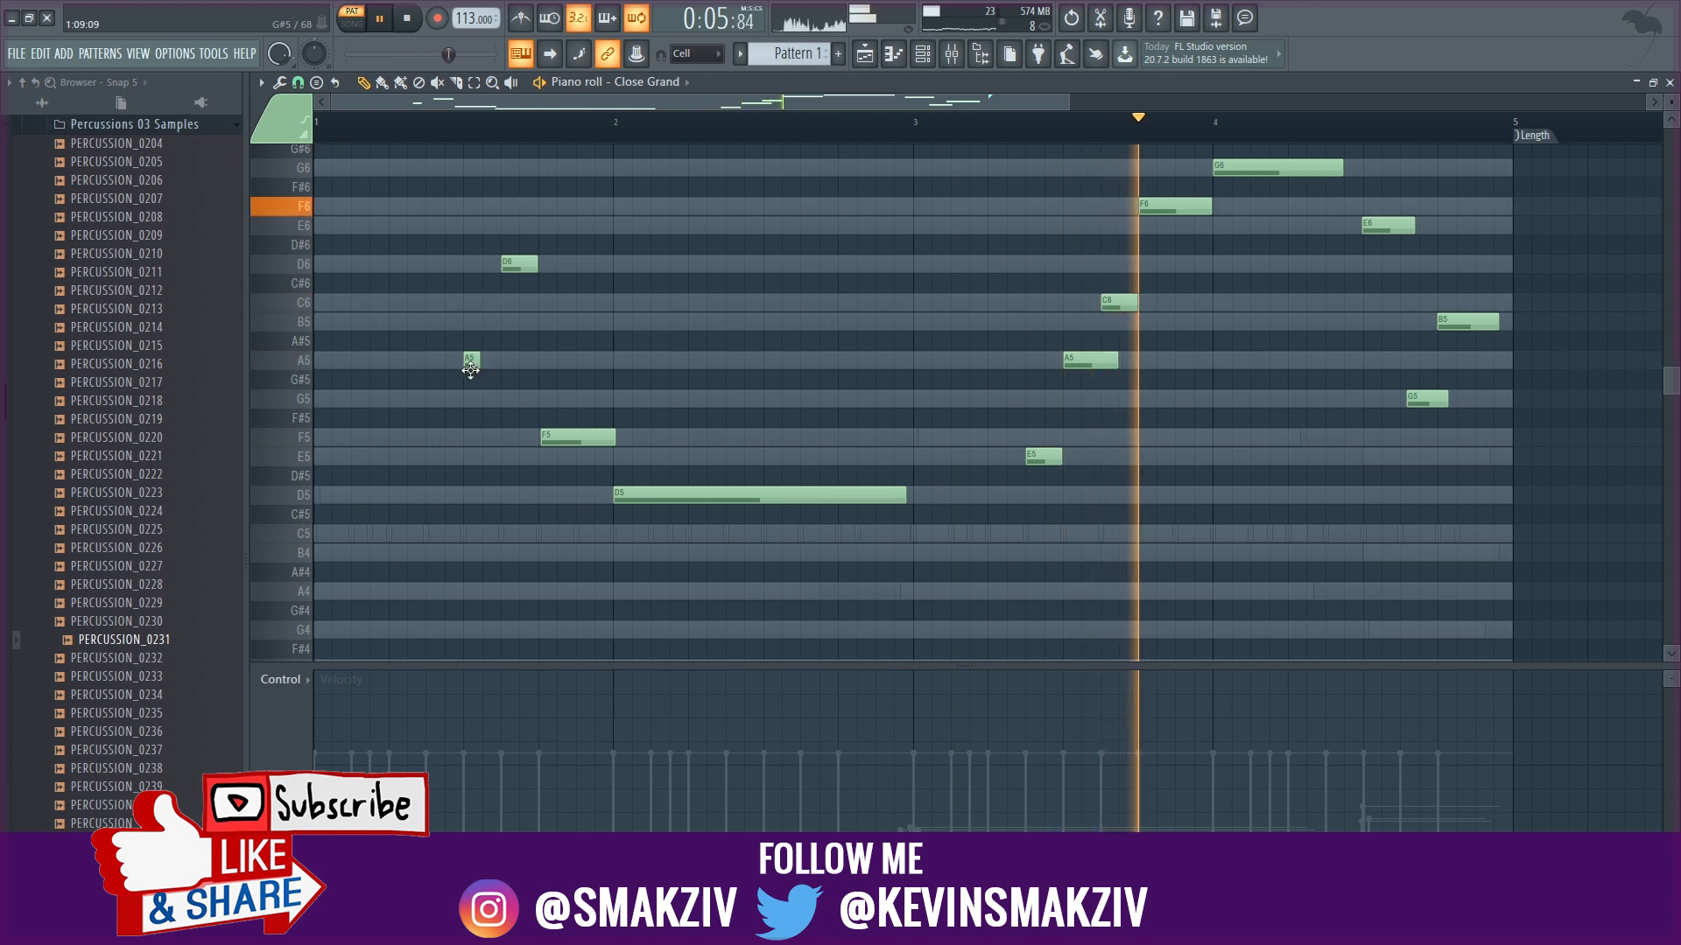
click(478, 399)
right_click(483, 399)
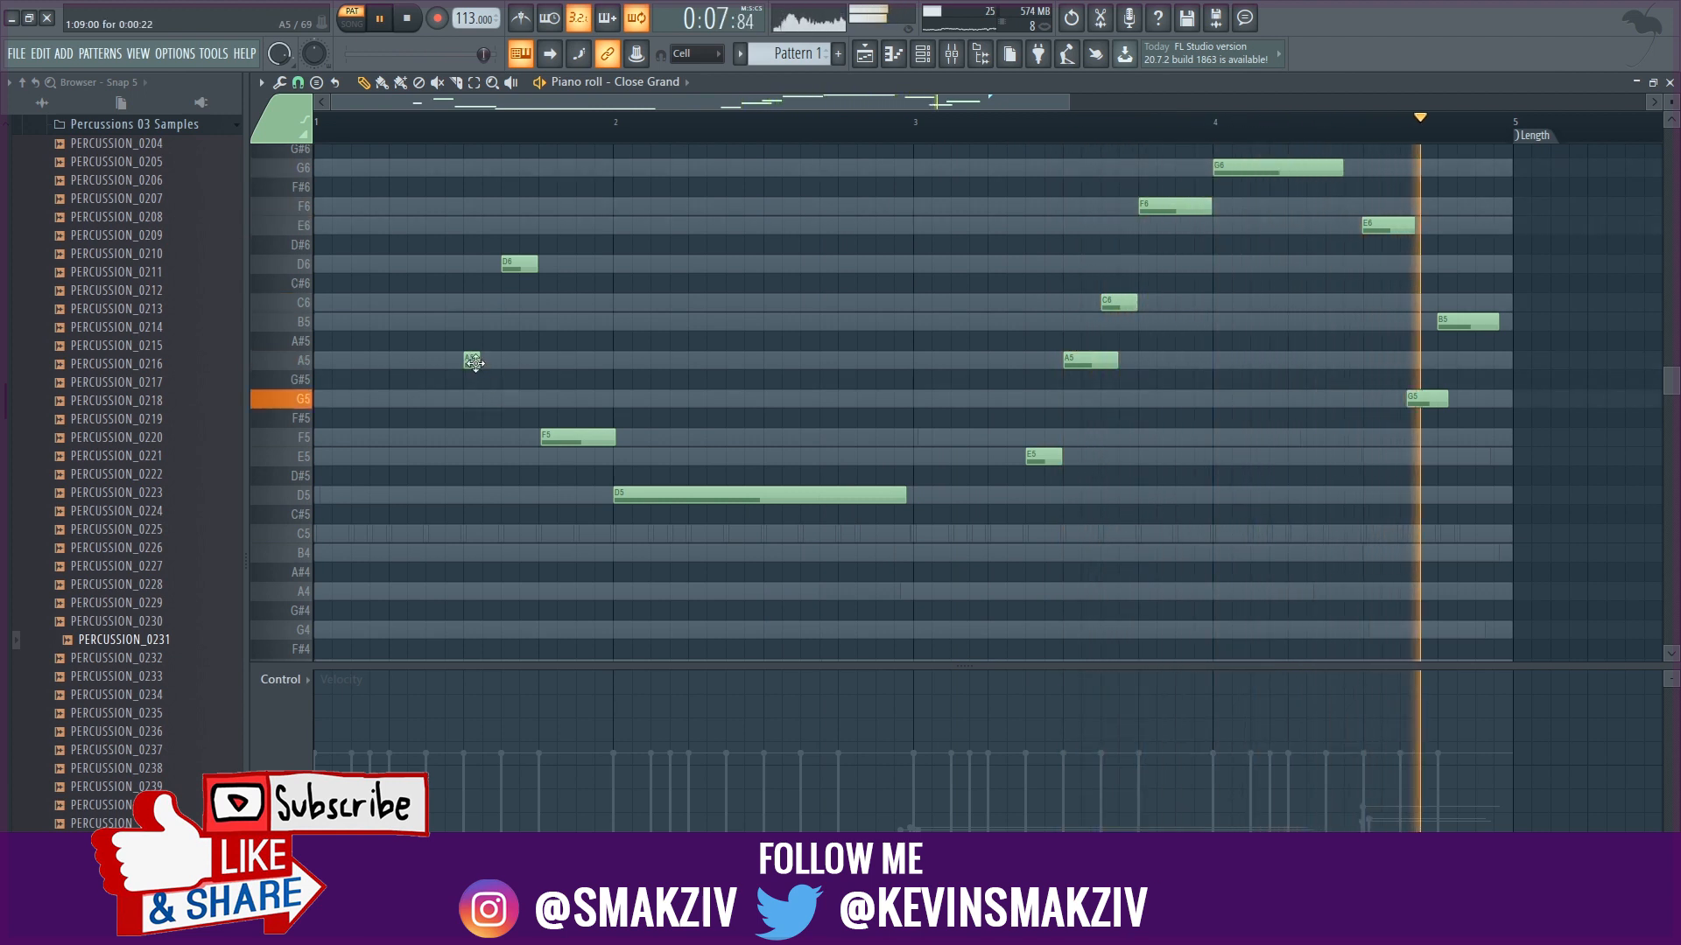
- Move the first A5 note to step 8, shorten and raise F5 to A5 on step 15, and cut the D5 to a short note starting bar 2
drag(469, 360, 452, 360)
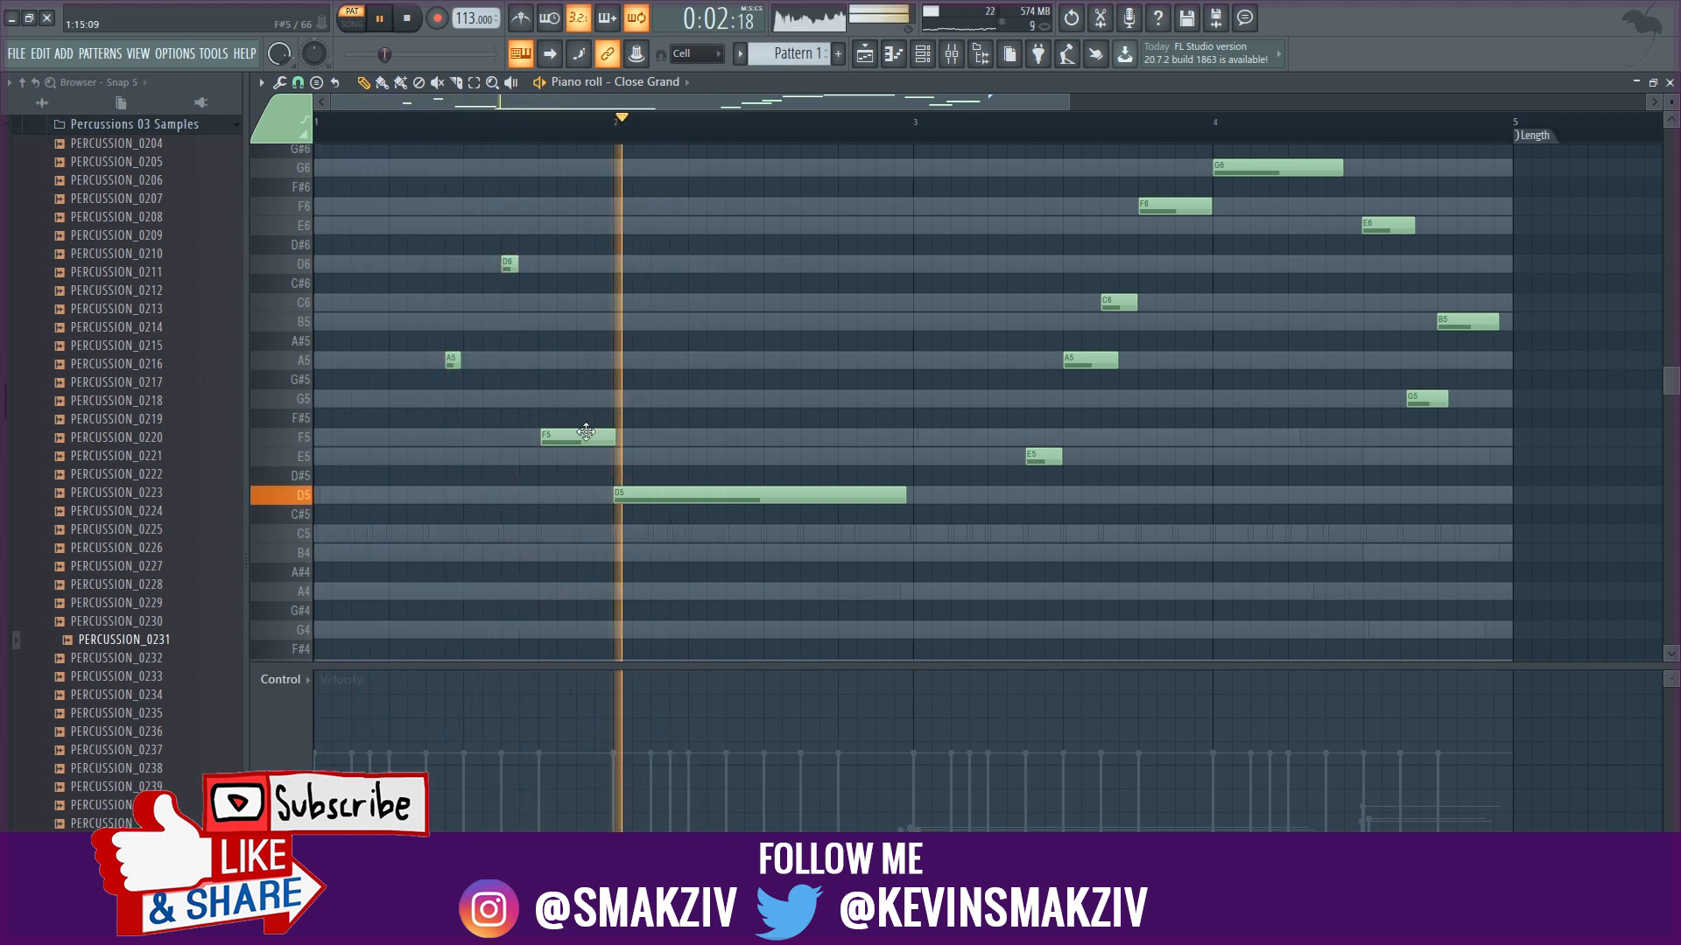
drag(569, 445, 581, 445)
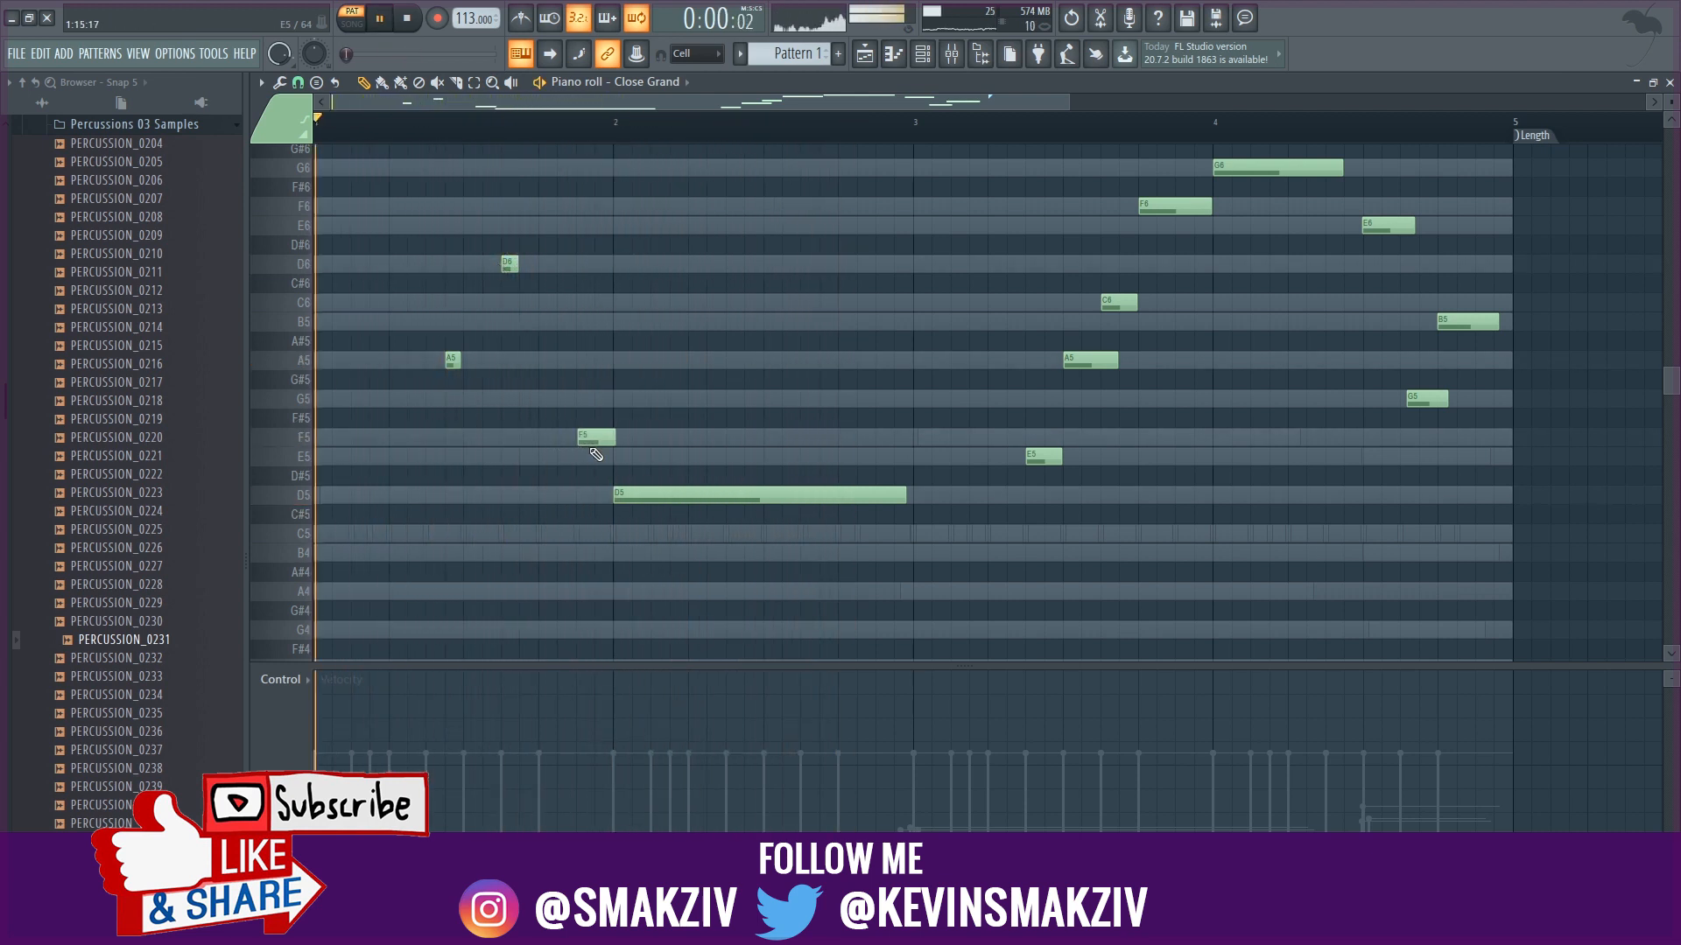
drag(904, 495, 681, 495)
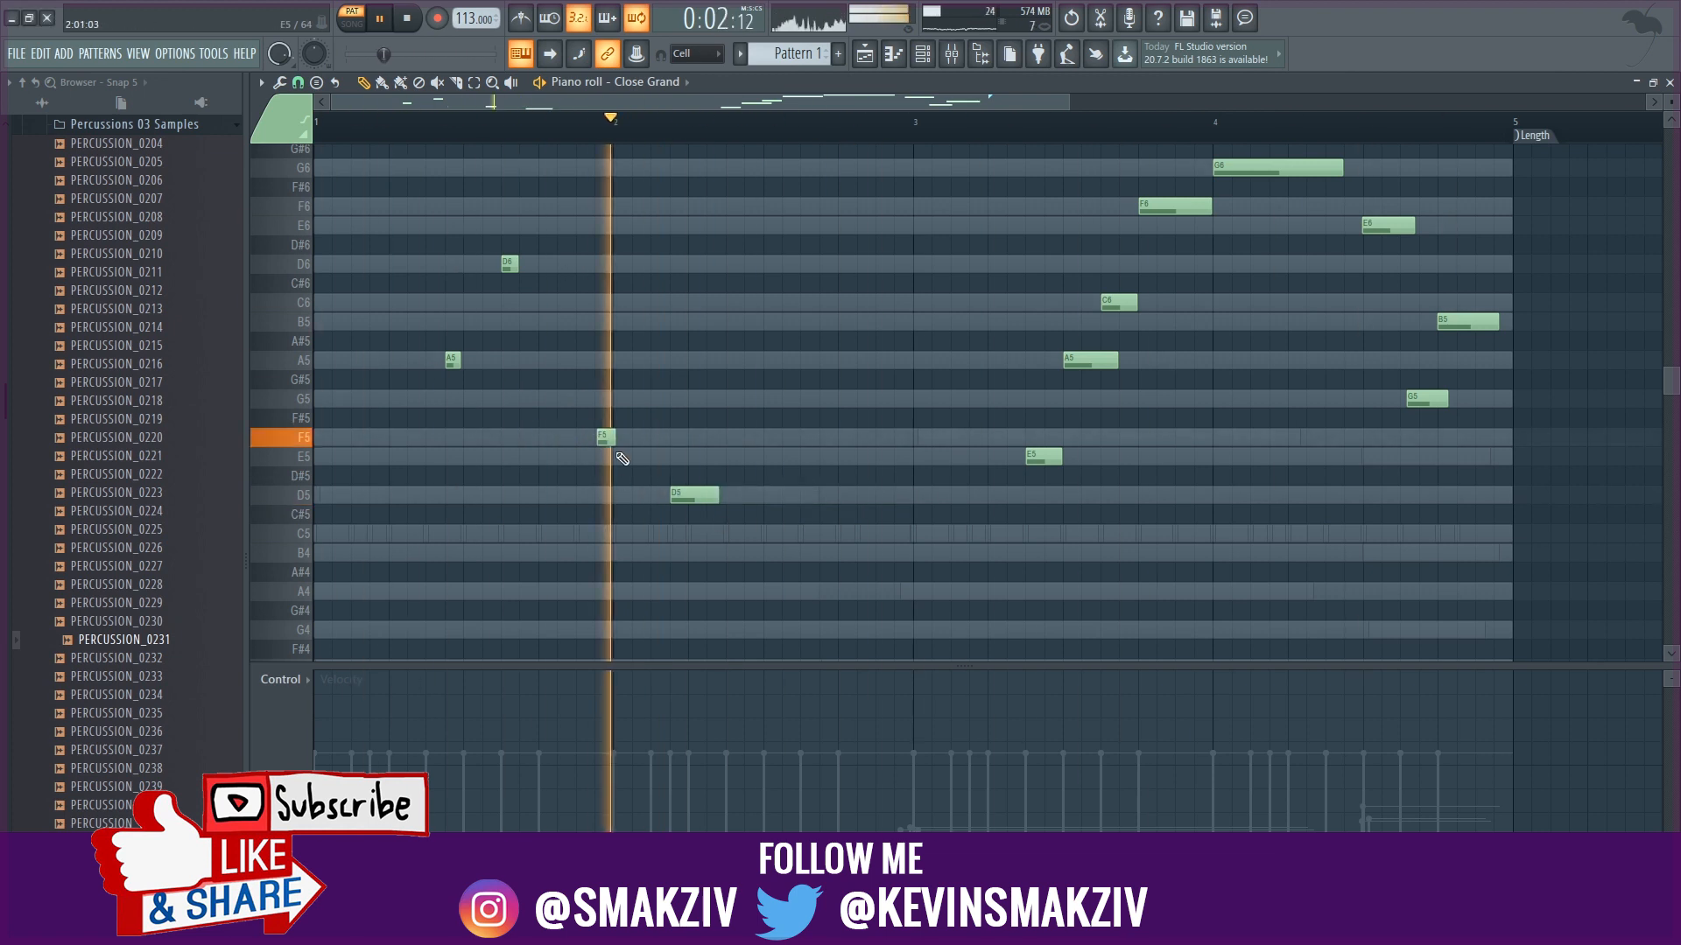
drag(586, 437, 587, 360)
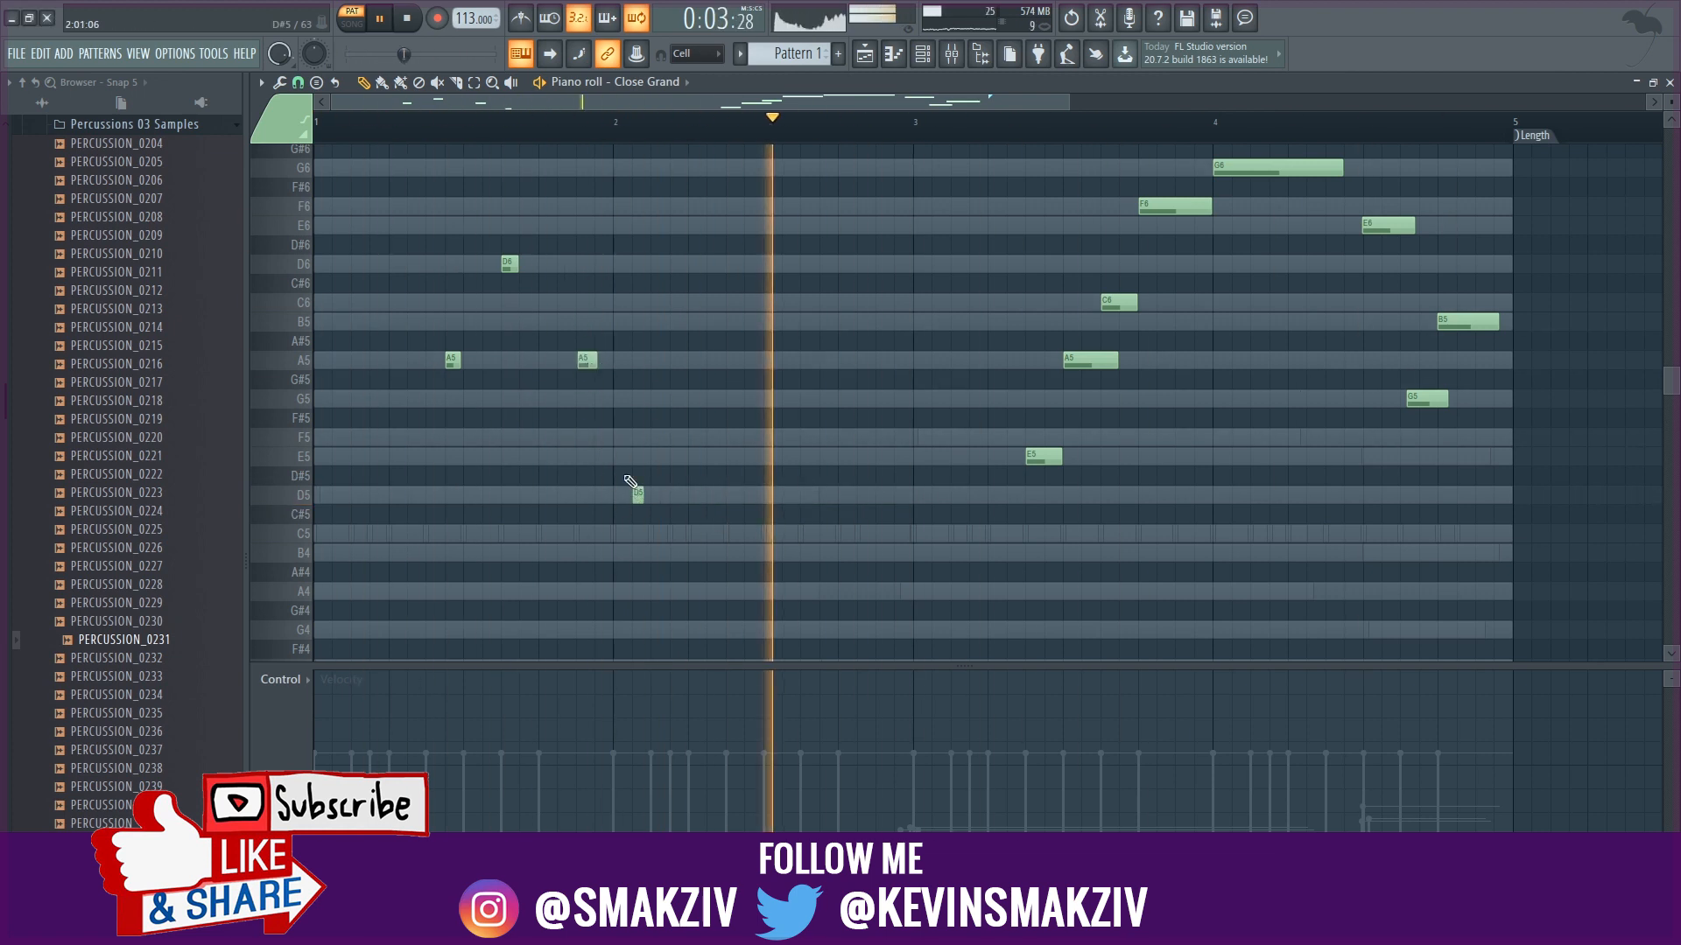
drag(637, 494, 620, 493)
- Copy the short A5 and D6 notes to steps 8 and 11 of bar 2 and the D5 note to the start of bar 3
drag(543, 245, 429, 378)
mouse_move(452, 359)
mouse_down()
mouse_move(390, 356)
mouse_move(753, 359)
mouse_up()
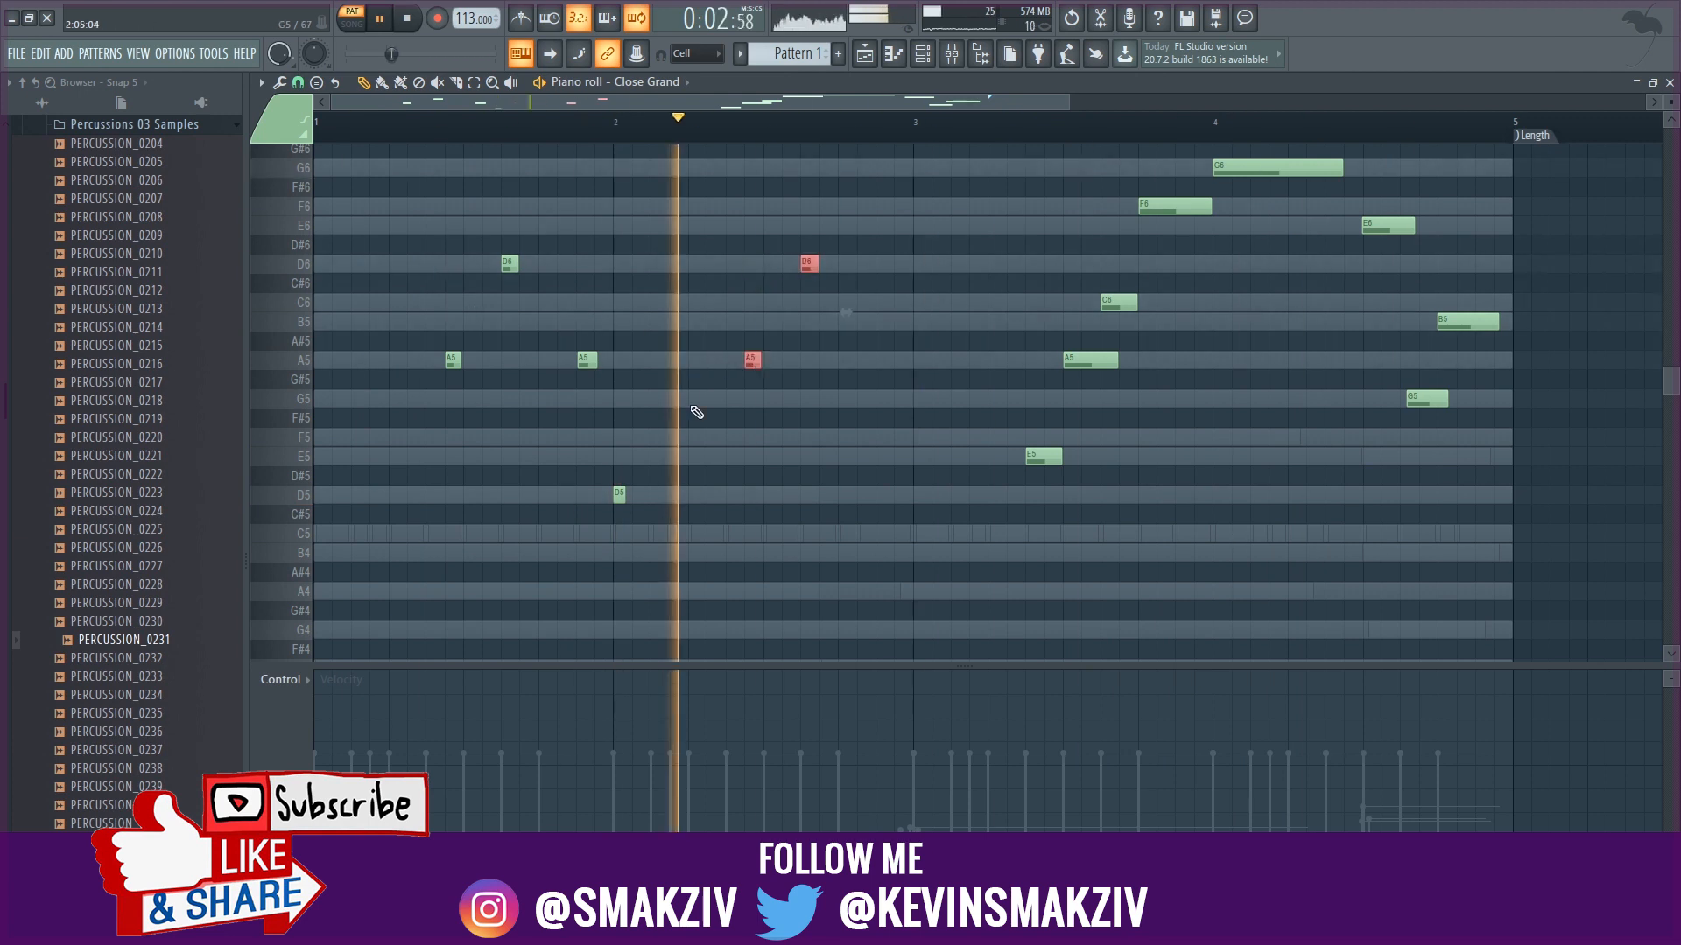
drag(618, 494, 920, 495)
mouse_move(459, 359)
mouse_down()
mouse_move(497, 359)
mouse_move(460, 360)
mouse_up()
- Rework bar 3 by changing E5 to a short G5 on step 8, adding D6 on step 11, and deleting the old A5 and C6 notes
drag(1041, 456, 1042, 399)
drag(1060, 399, 1043, 399)
click(1106, 264)
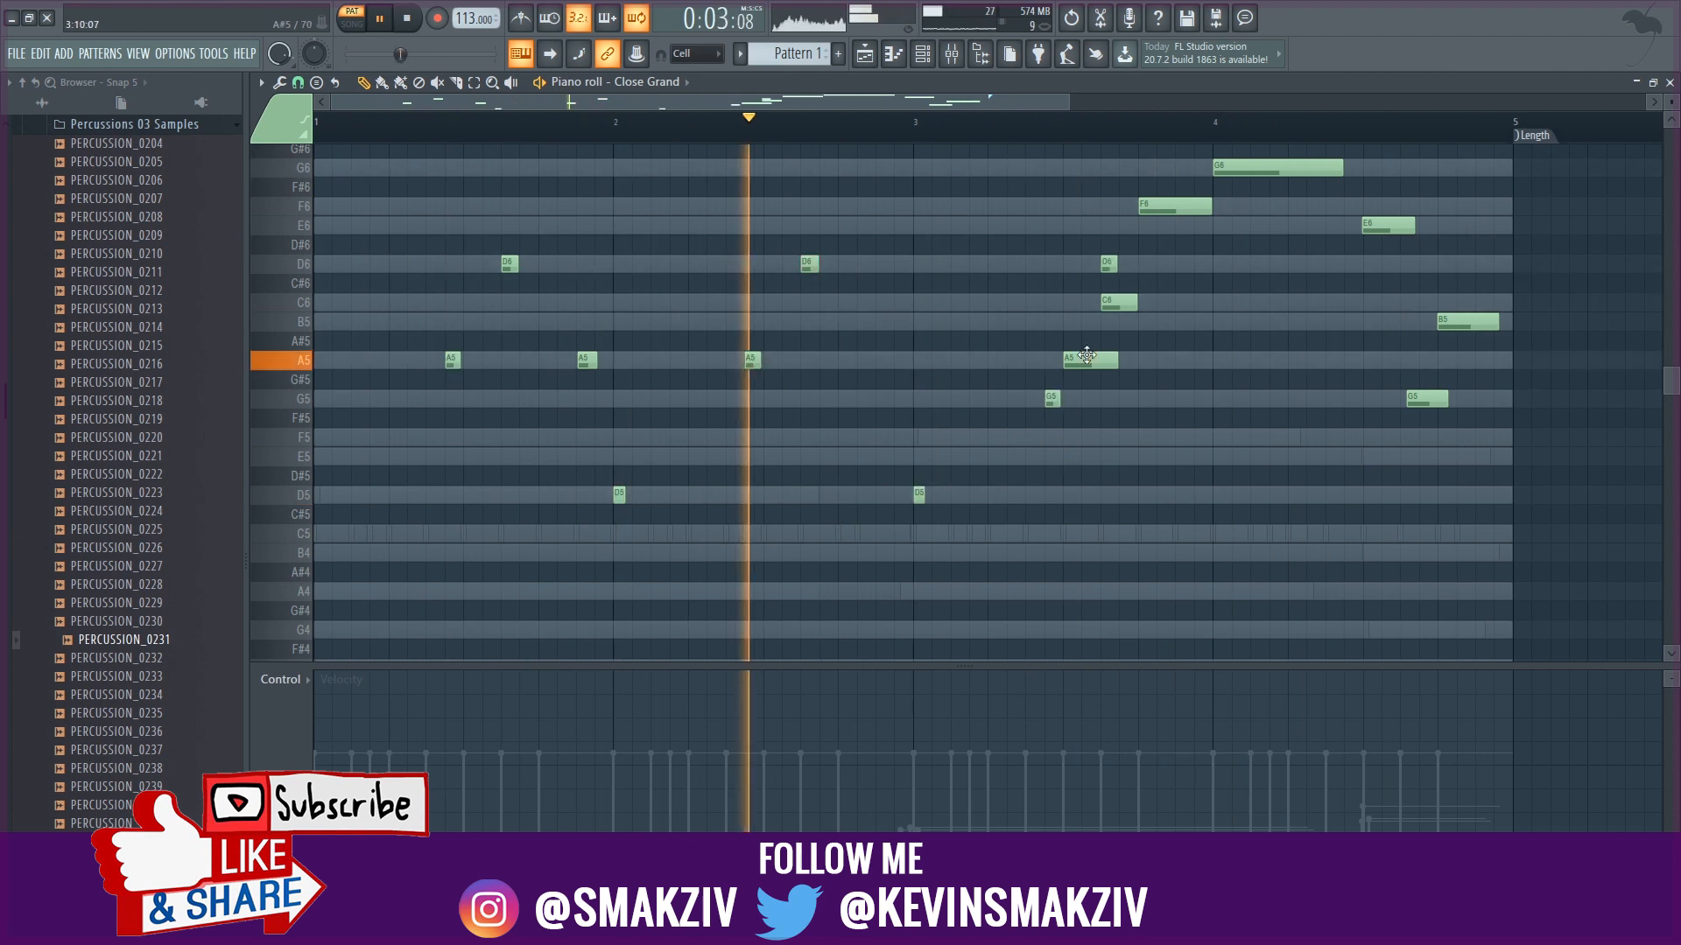
right_click(1088, 359)
right_click(1119, 302)
- Lower and shorten the bar 3 F6 note to A5 on step 14 and the G6 note at the start of bar 4 to C6
drag(1173, 206, 1172, 360)
drag(1243, 167, 1155, 357)
drag(1145, 359, 1163, 360)
drag(1341, 303, 1247, 305)
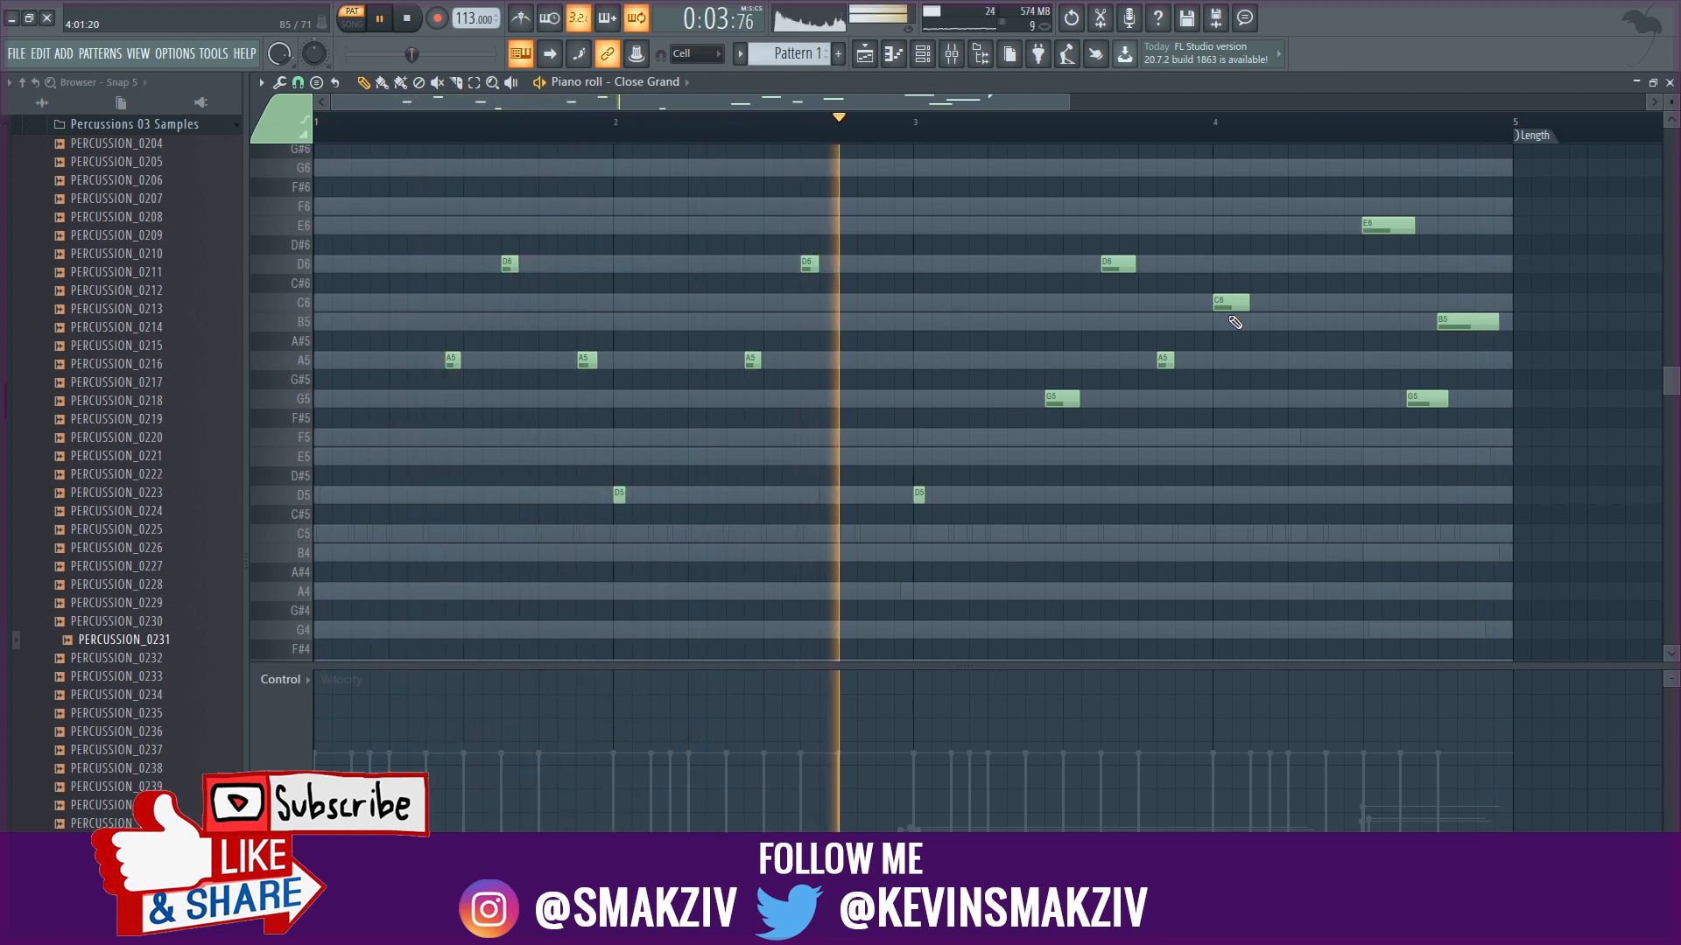
- Replace the Close Grand channel's instrument with the Rhodes preset from the Keyboard instruments pack
key(F7)
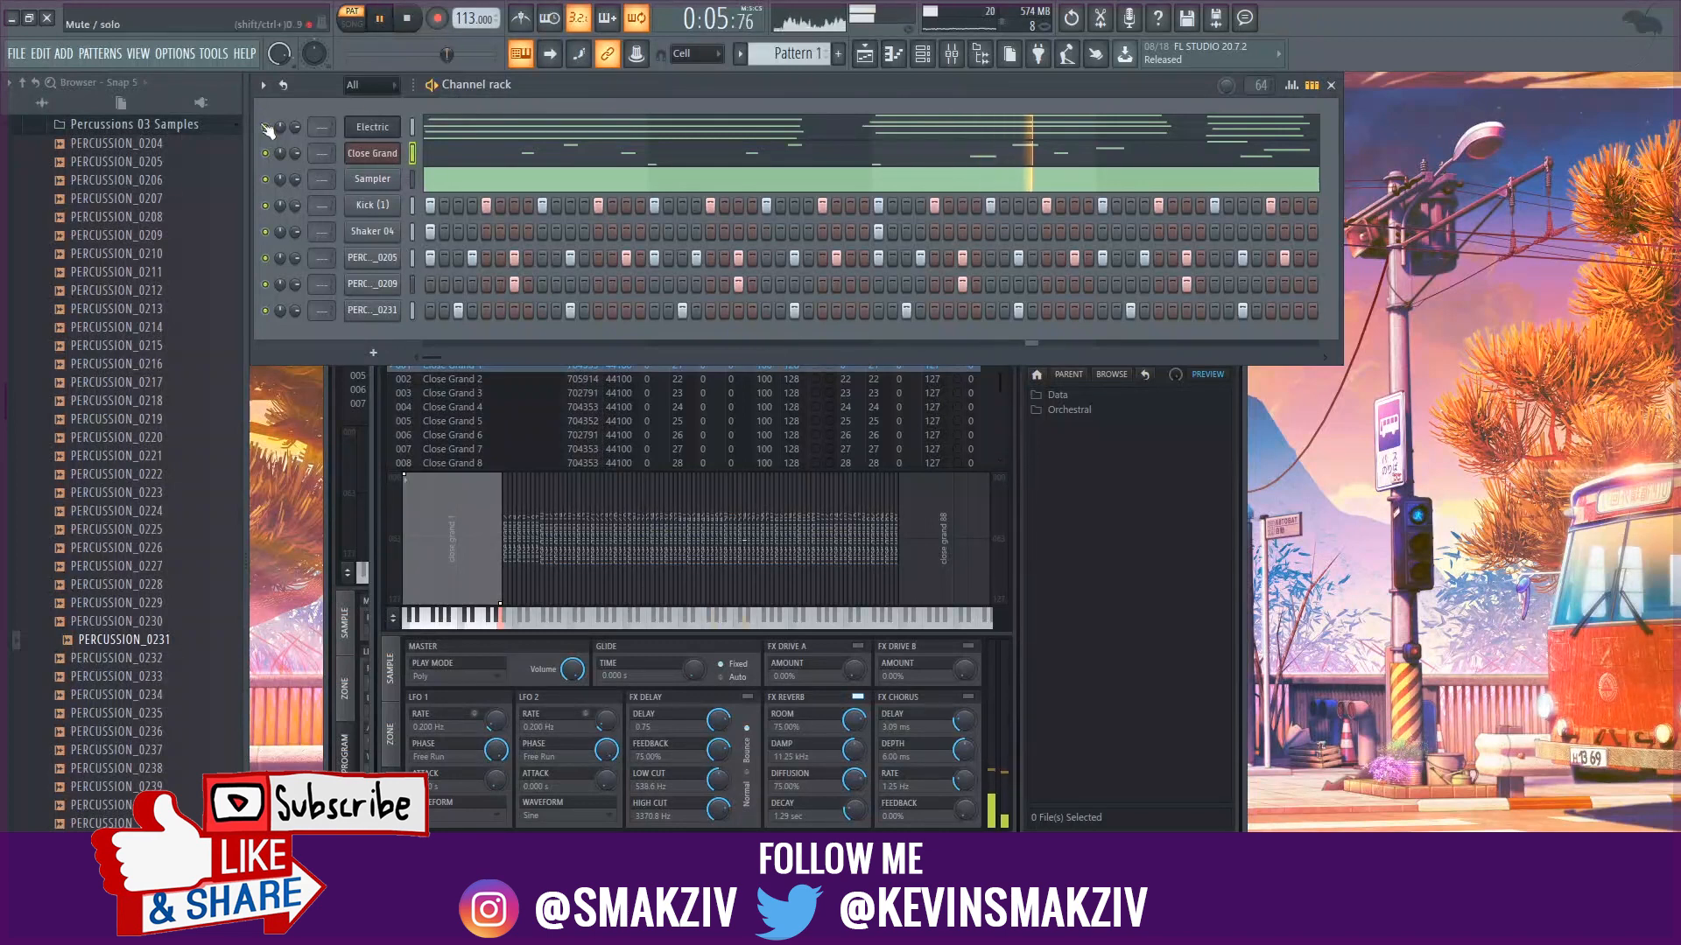
click(143, 128)
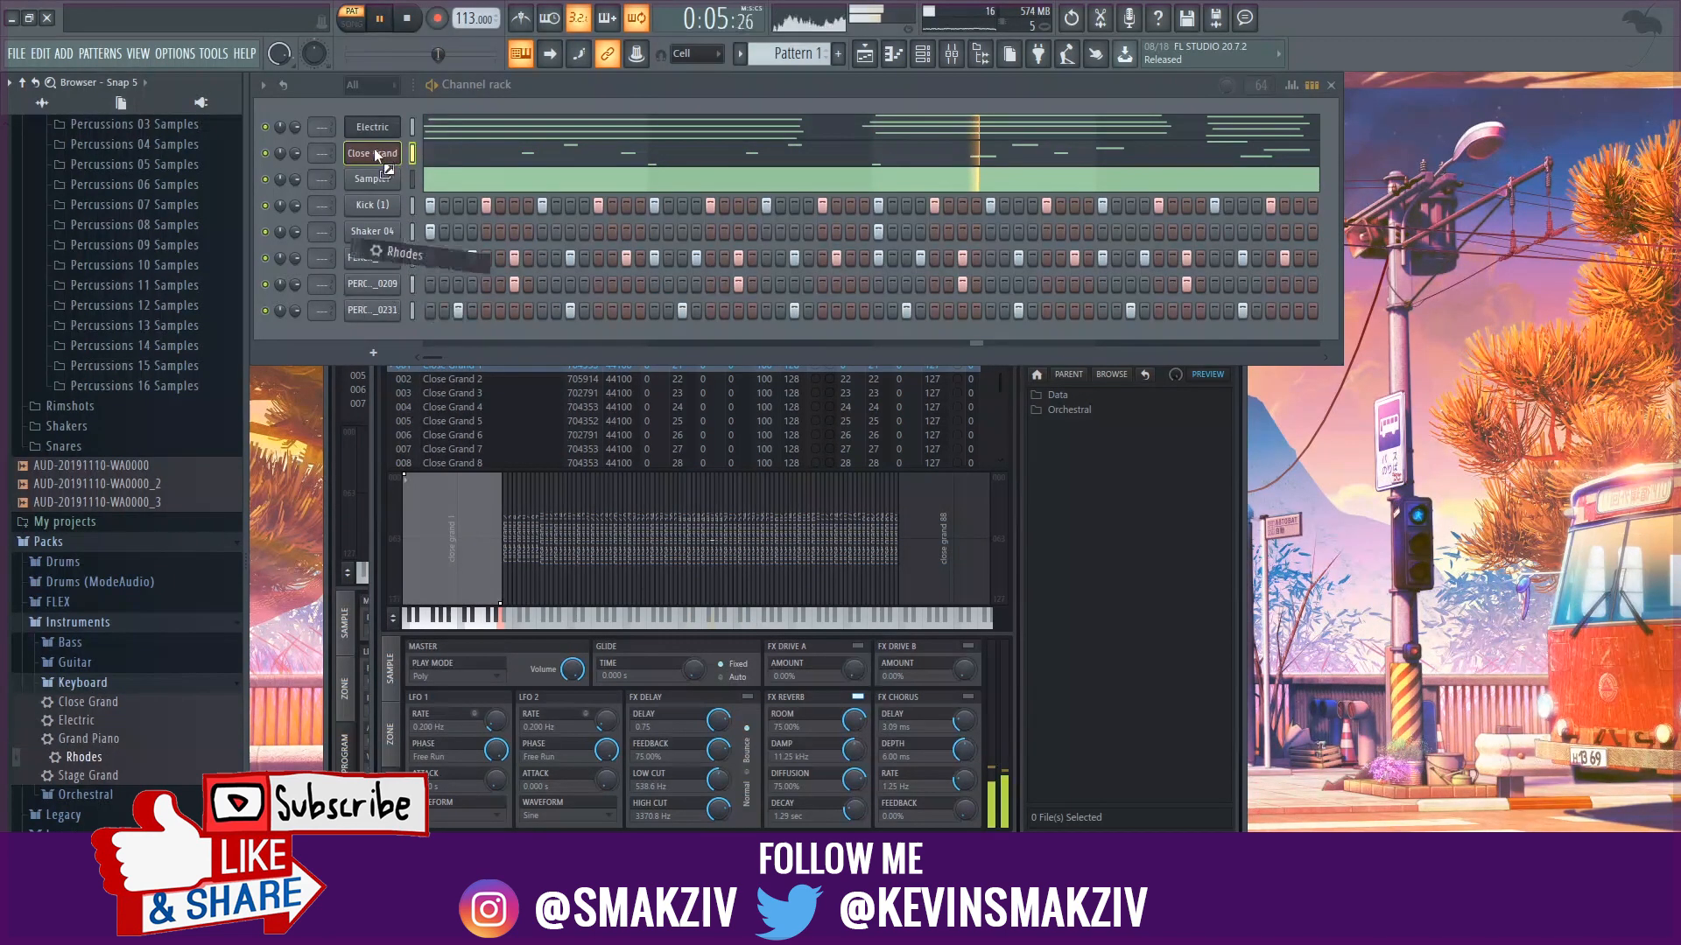
drag(375, 150, 377, 152)
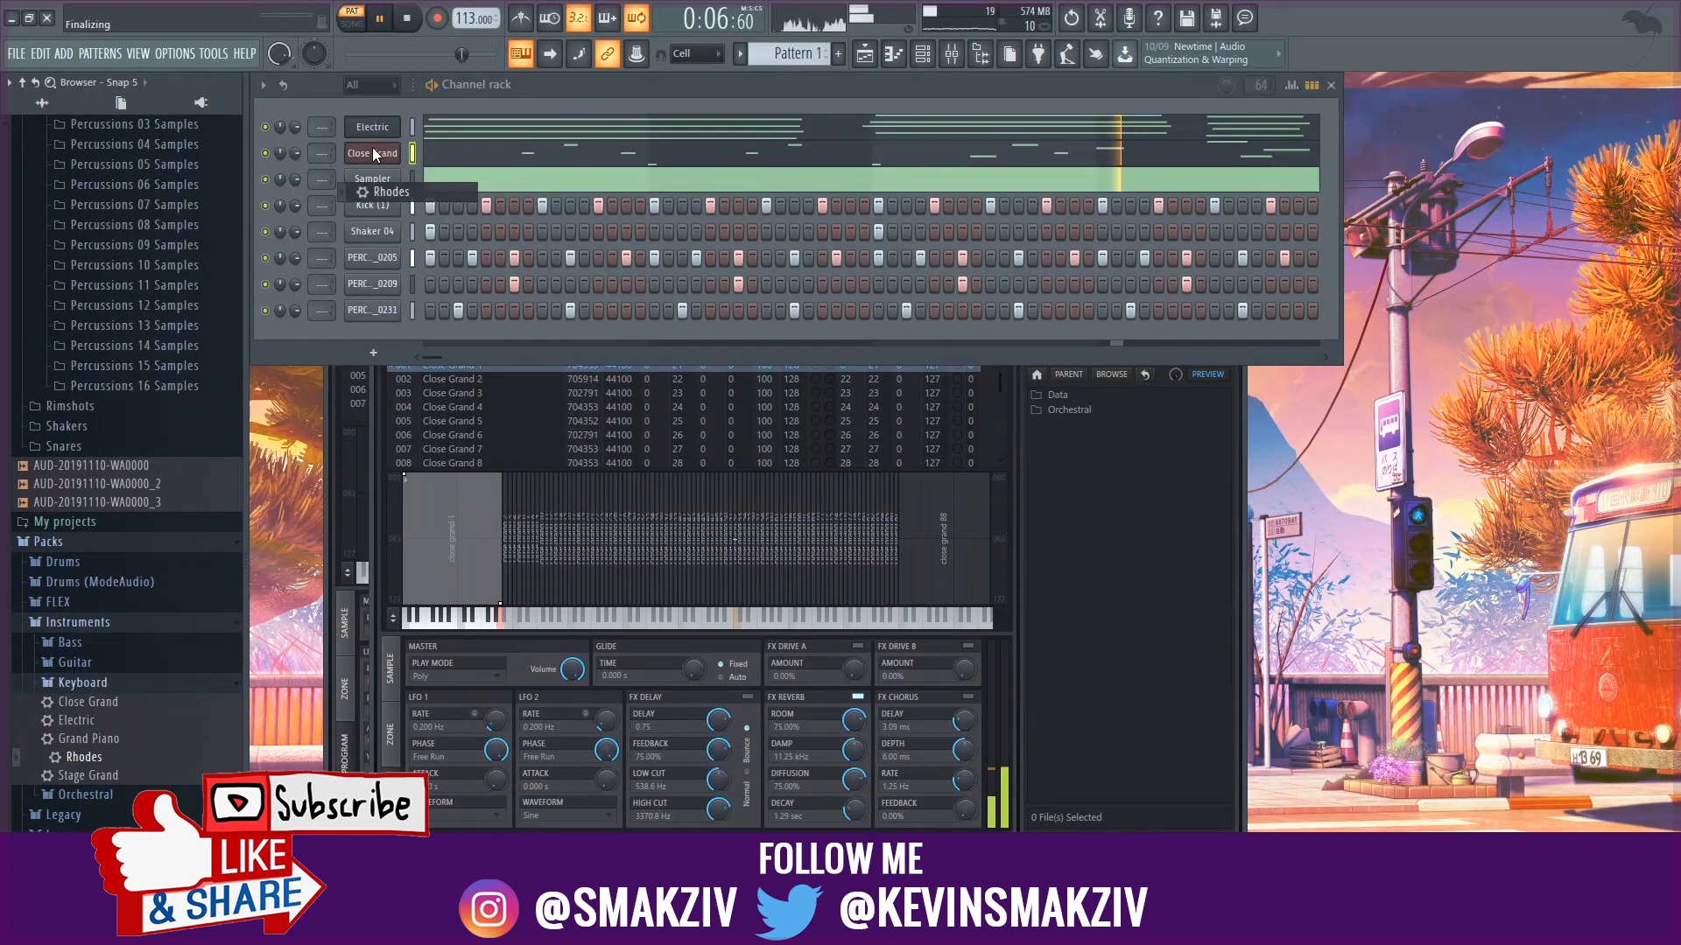
drag(375, 154, 377, 154)
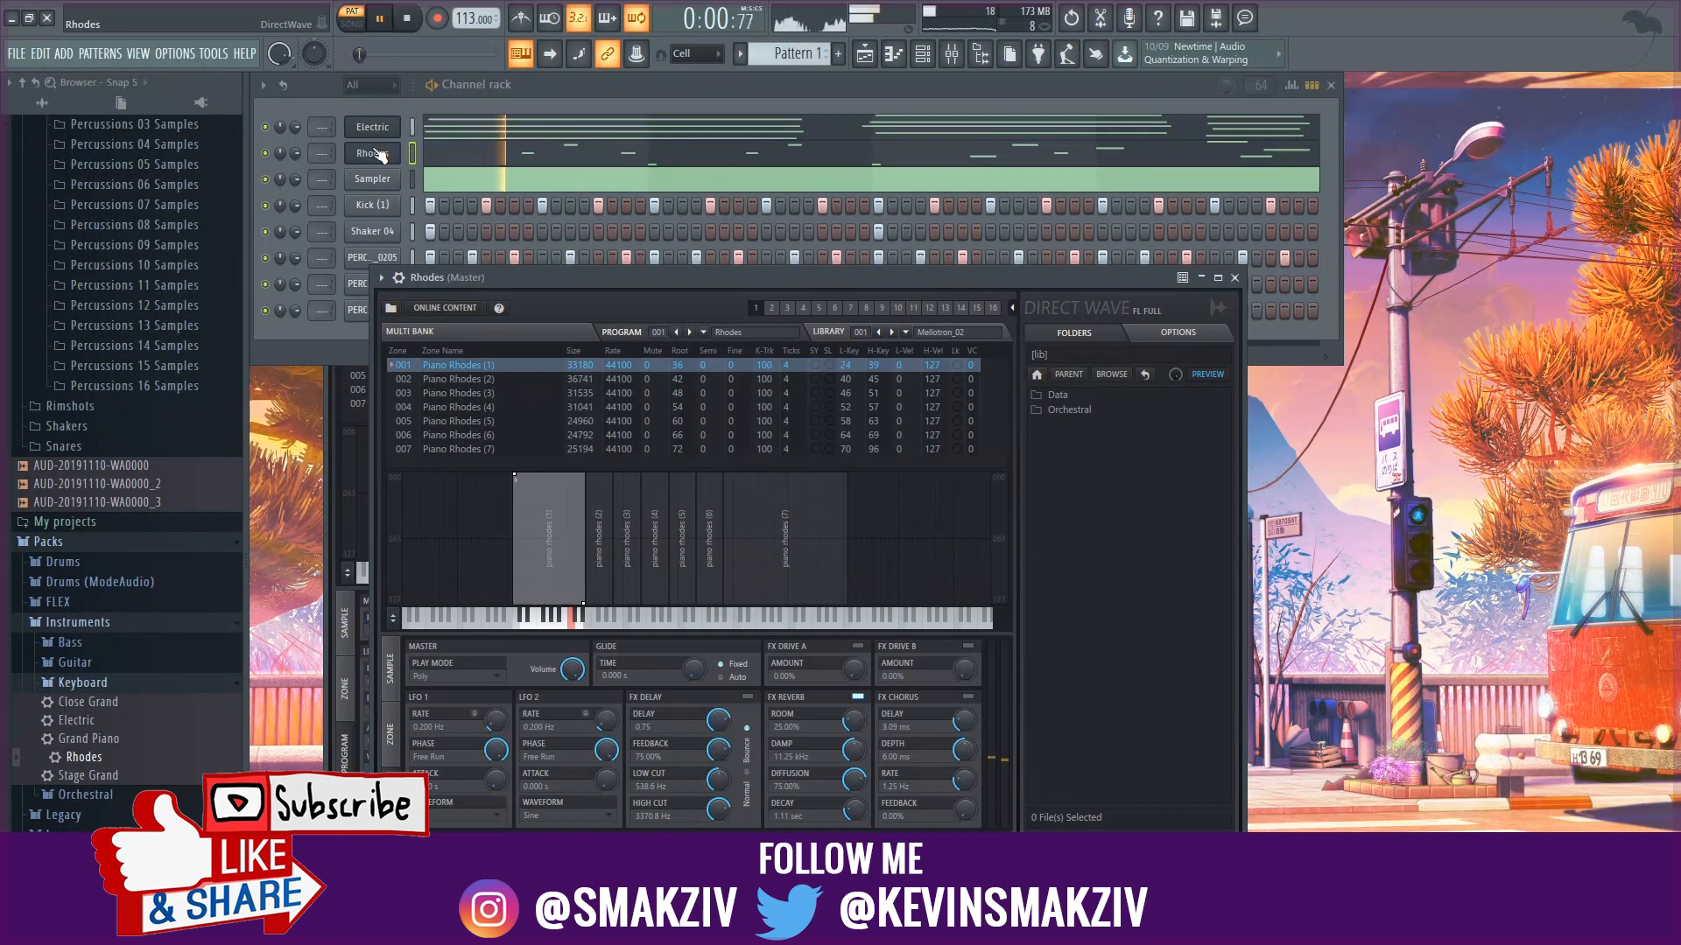
- In the Rhodes melody, shorten bar 3's G5 and D6 notes and the C6 at the start of bar 4 to one step
click(497, 158)
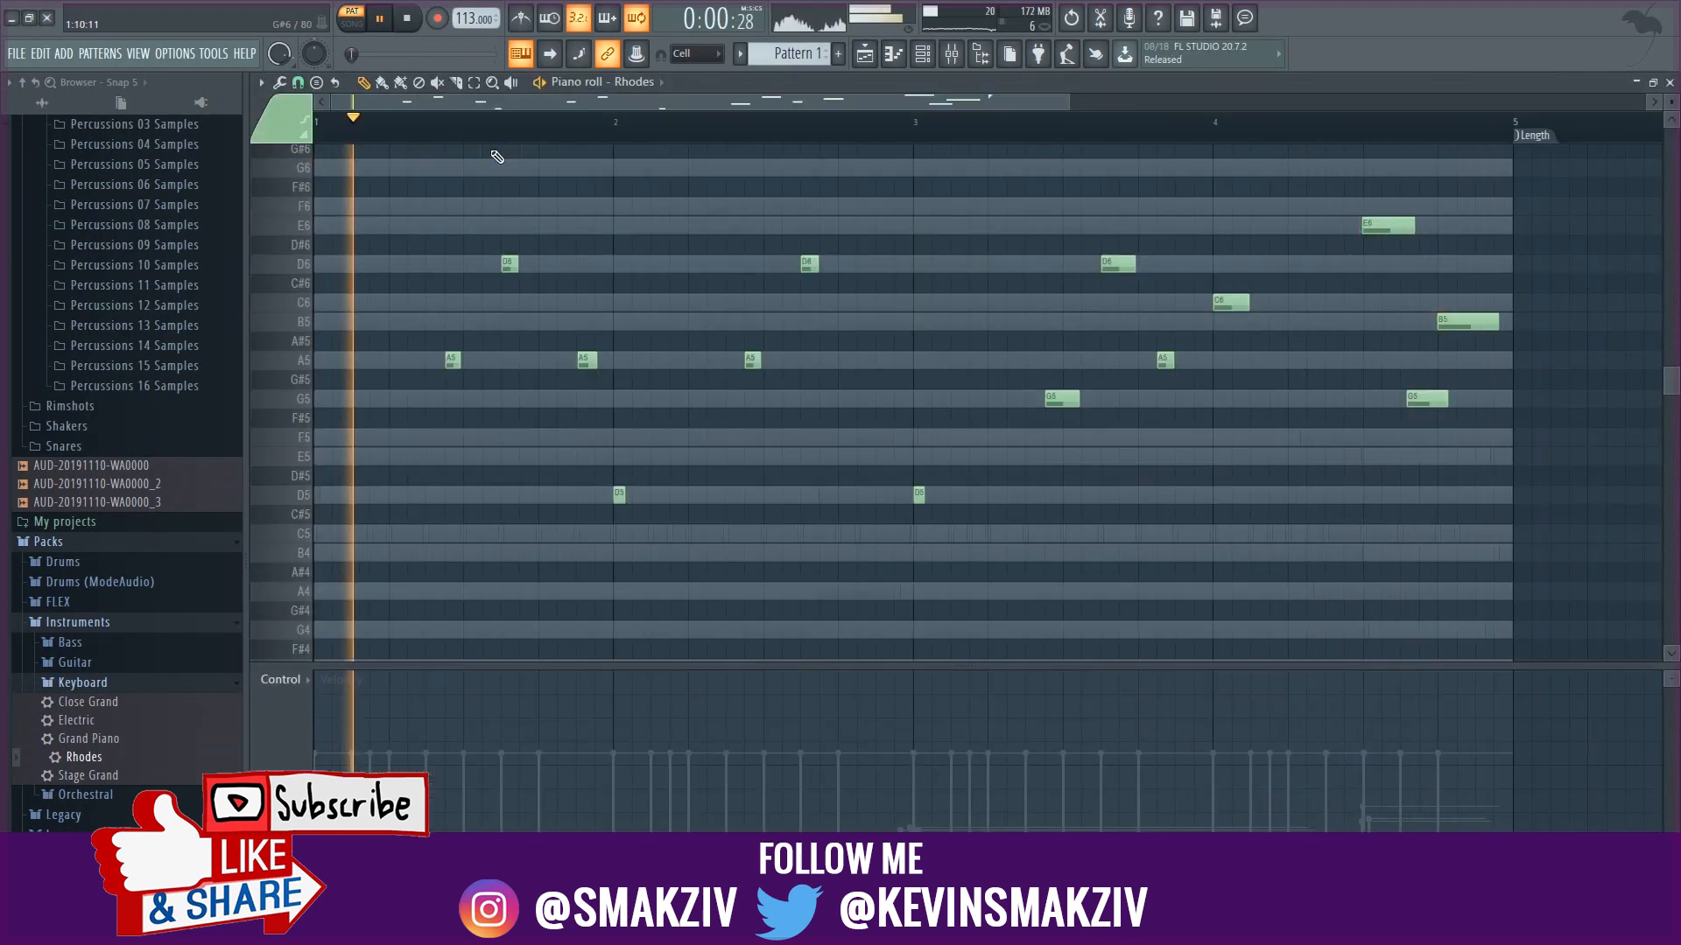
drag(1077, 399, 1058, 399)
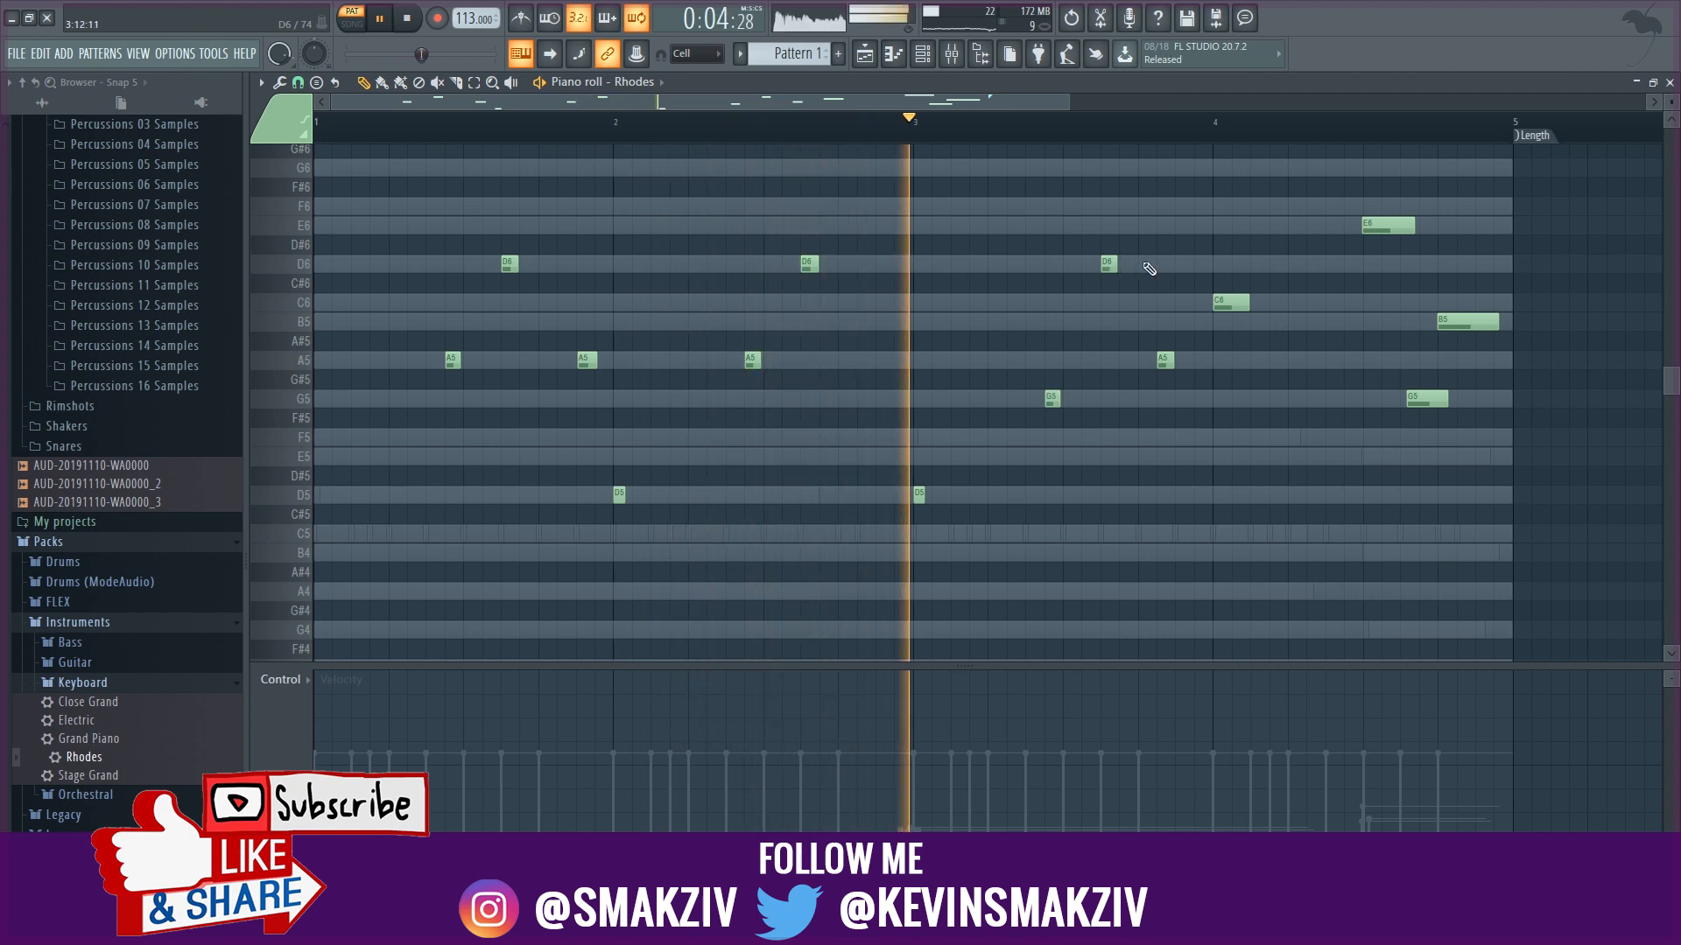
drag(1135, 263, 1117, 264)
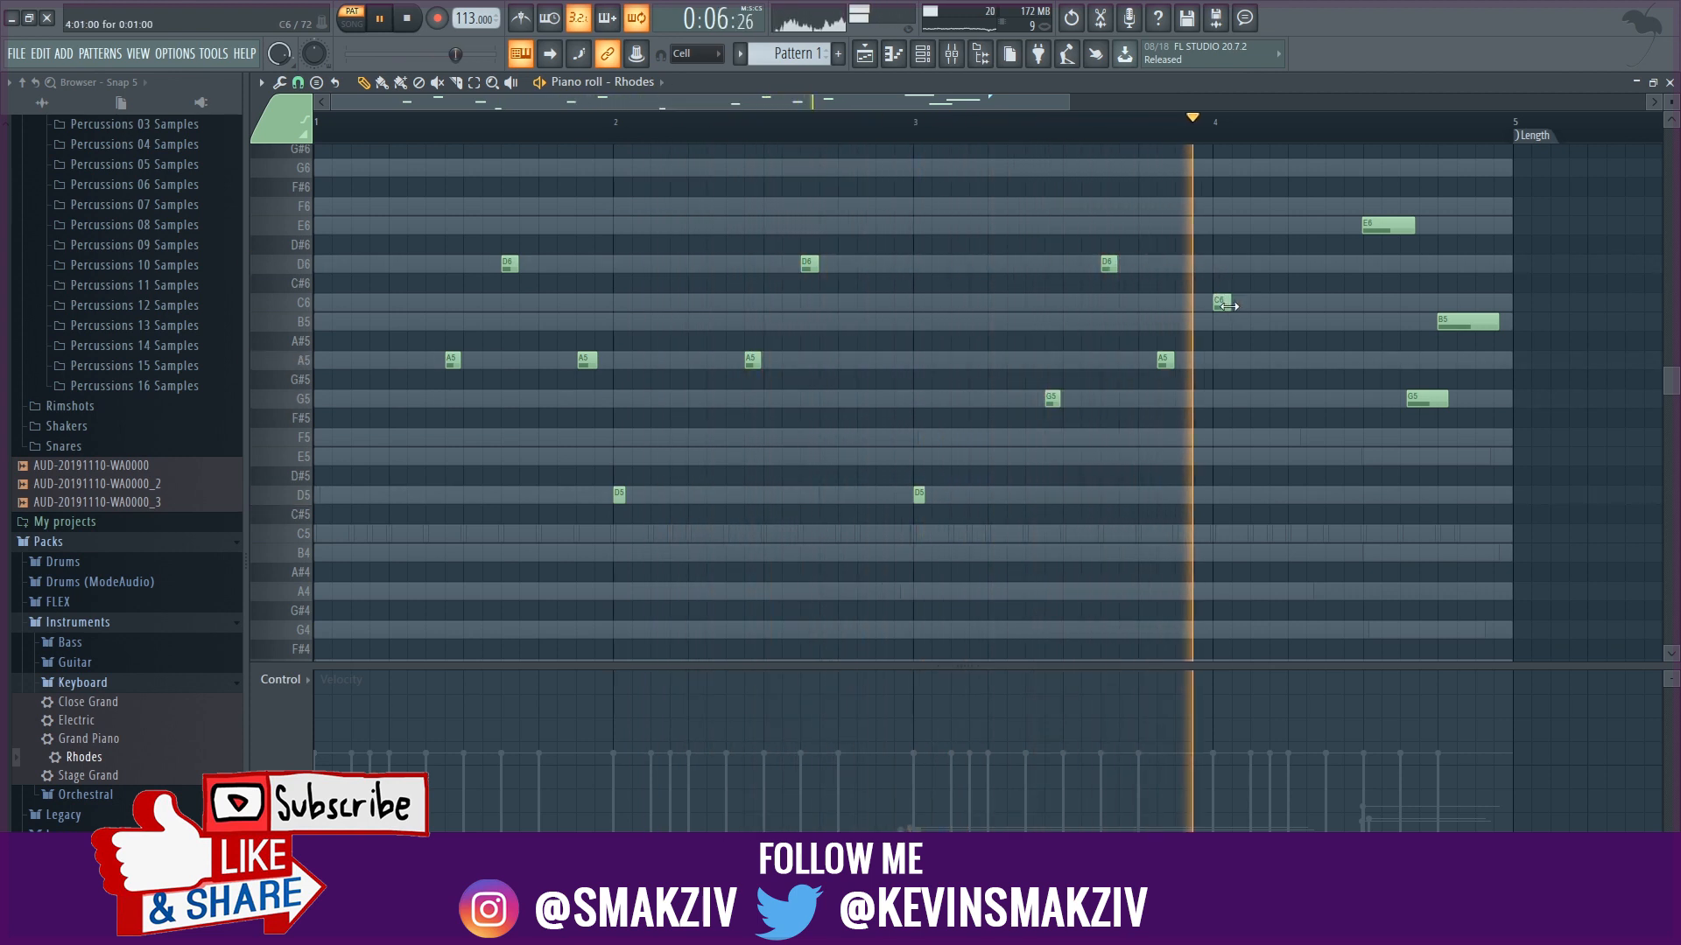
drag(1248, 302, 1231, 304)
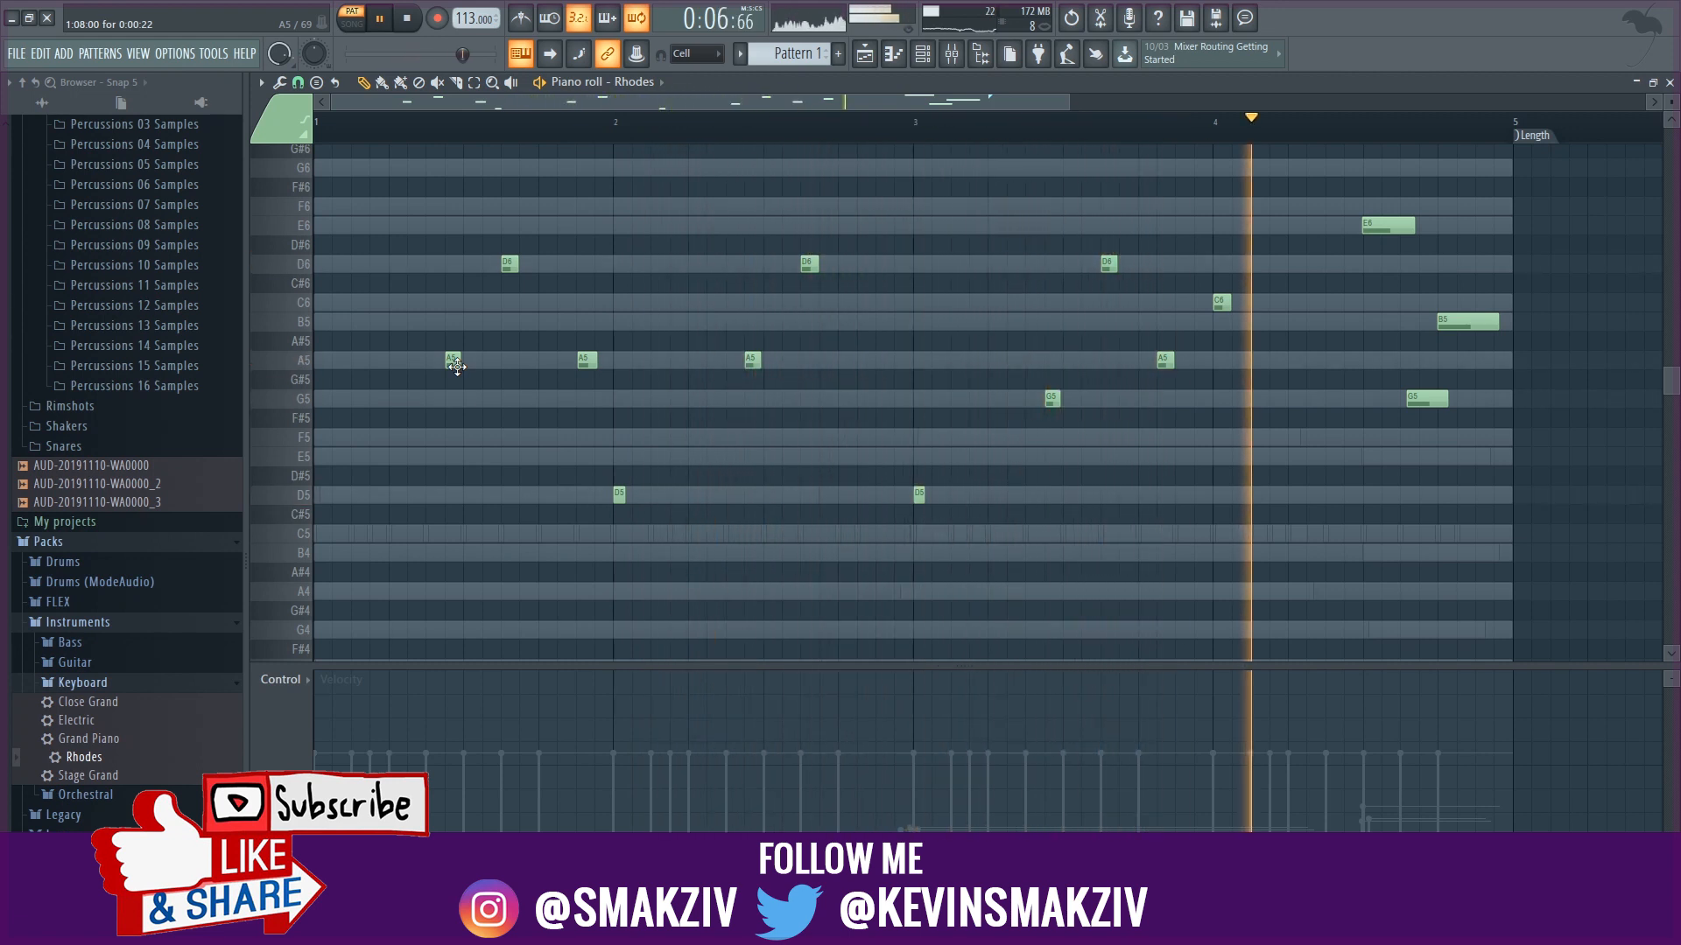
- Raise bar 3's D6 to E6 and place bar 4's G5, E6 and B5 as shorter notes on steps 8, 11 and 15
drag(1109, 264, 1110, 226)
mouse_move(1165, 361)
mouse_down()
mouse_move(1166, 264)
mouse_move(1166, 360)
mouse_up()
mouse_move(1412, 226)
mouse_down()
mouse_move(1375, 226)
mouse_move(1405, 226)
mouse_up()
drag(1425, 399, 1371, 400)
drag(1439, 322, 1479, 322)
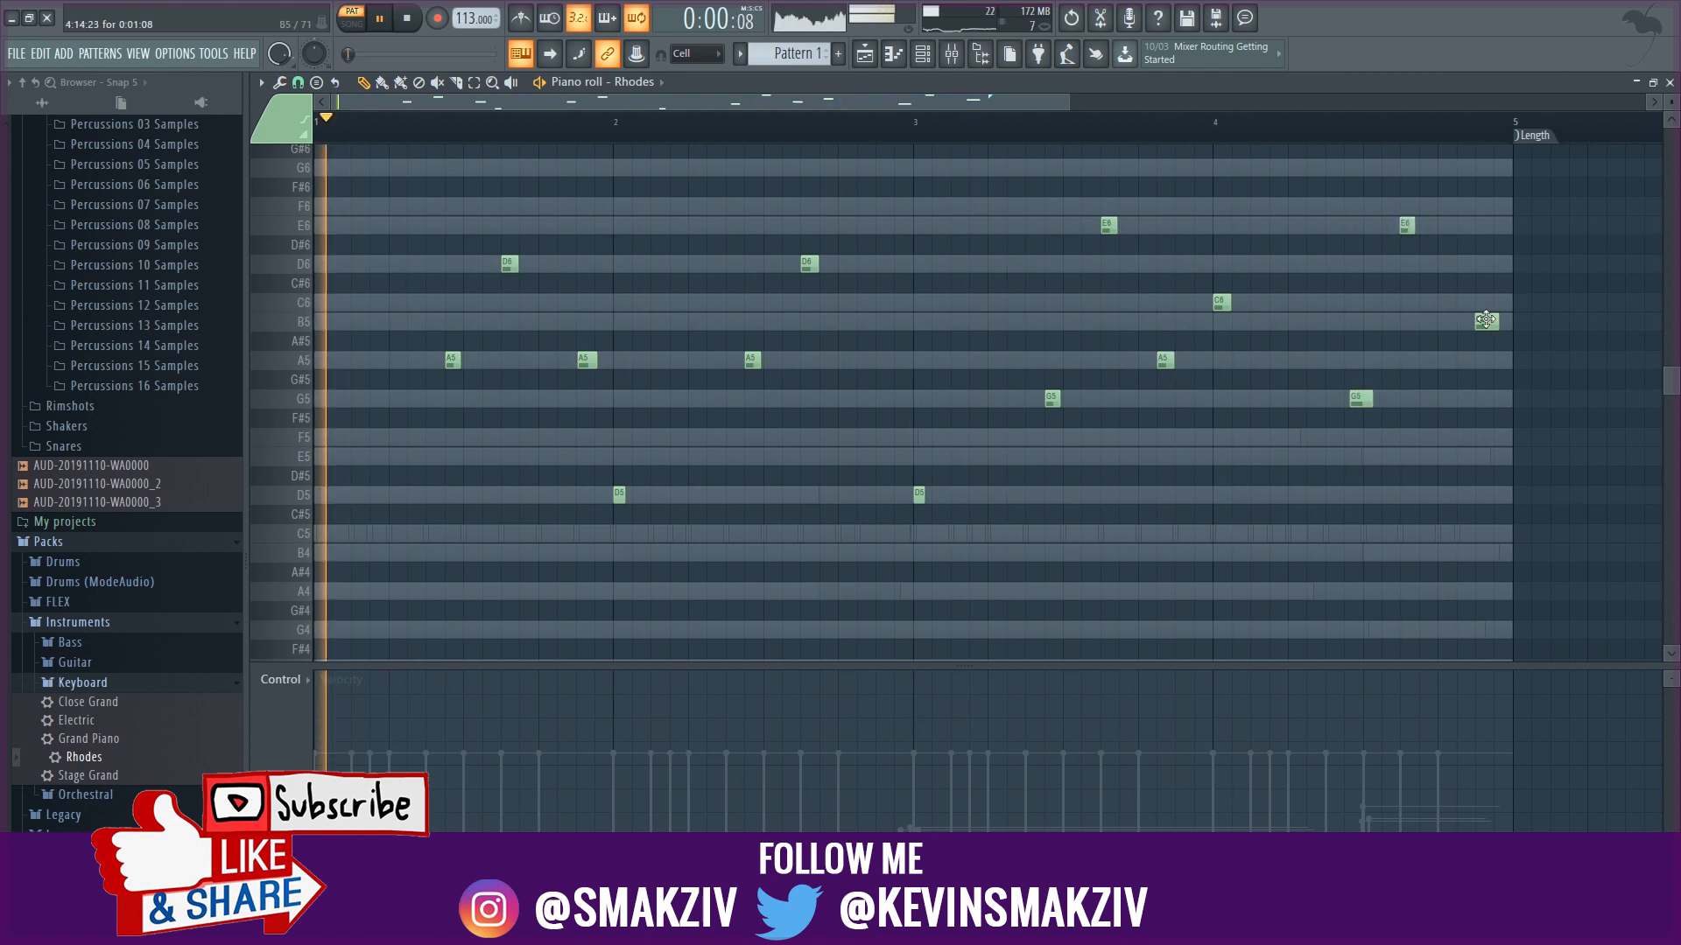
- Trim bar 4's G5 on step 8 to a short note and make the B5 a short note on step 14
drag(1365, 400, 1360, 400)
drag(1494, 323, 1475, 322)
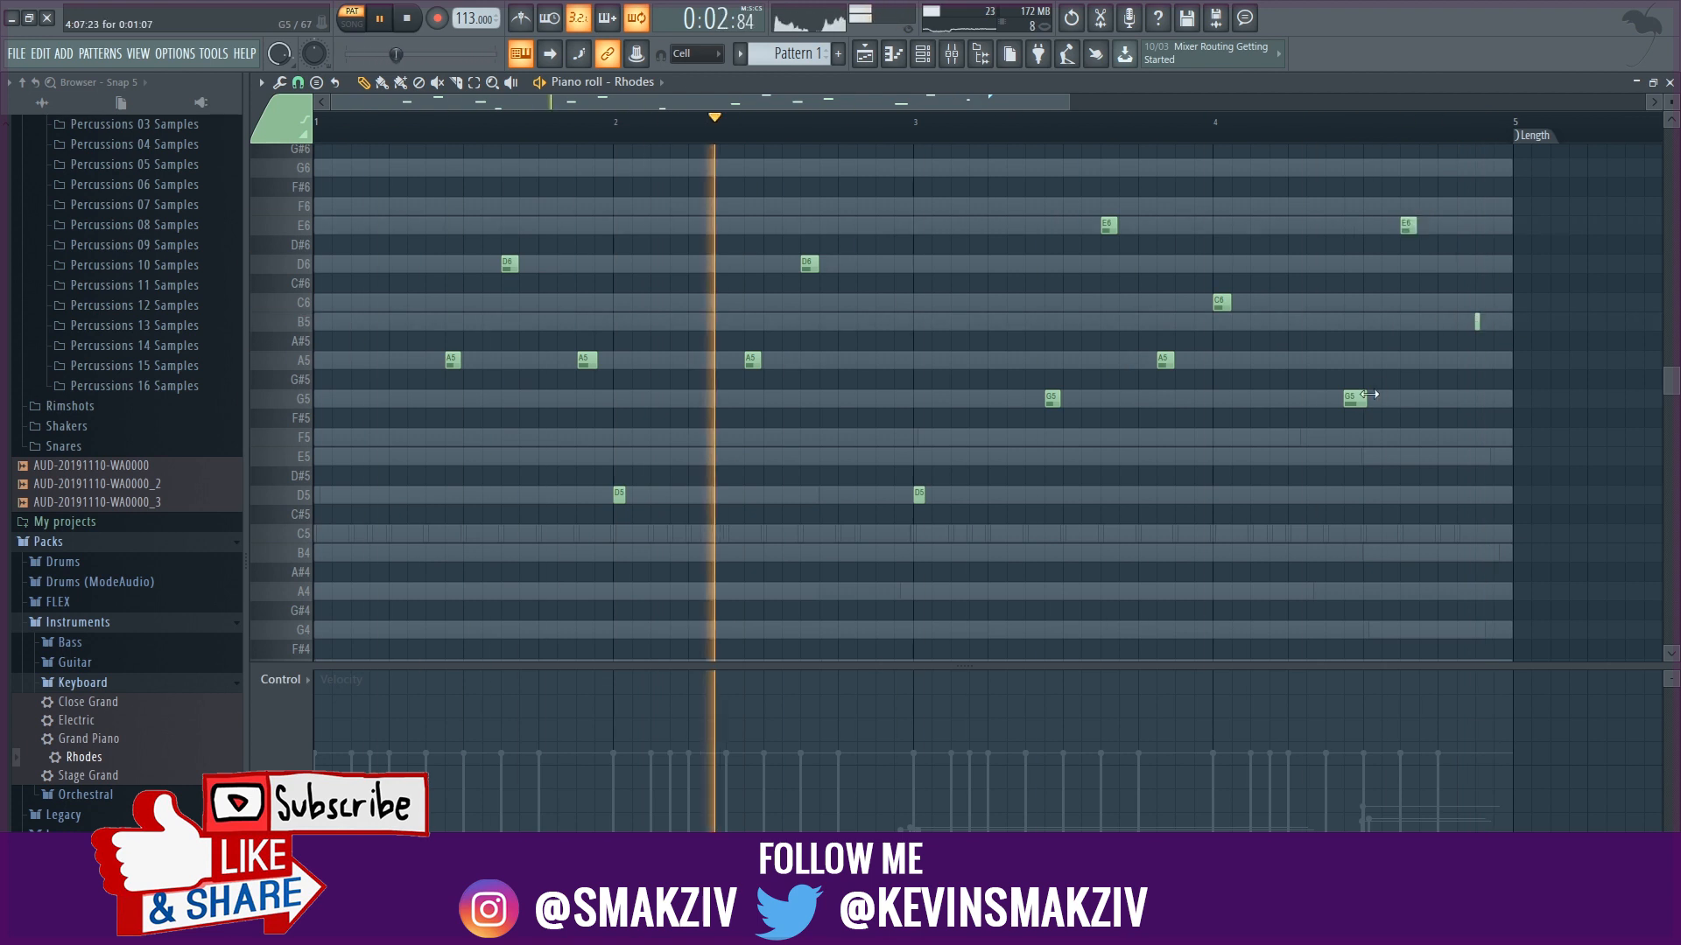
drag(1364, 399, 1357, 400)
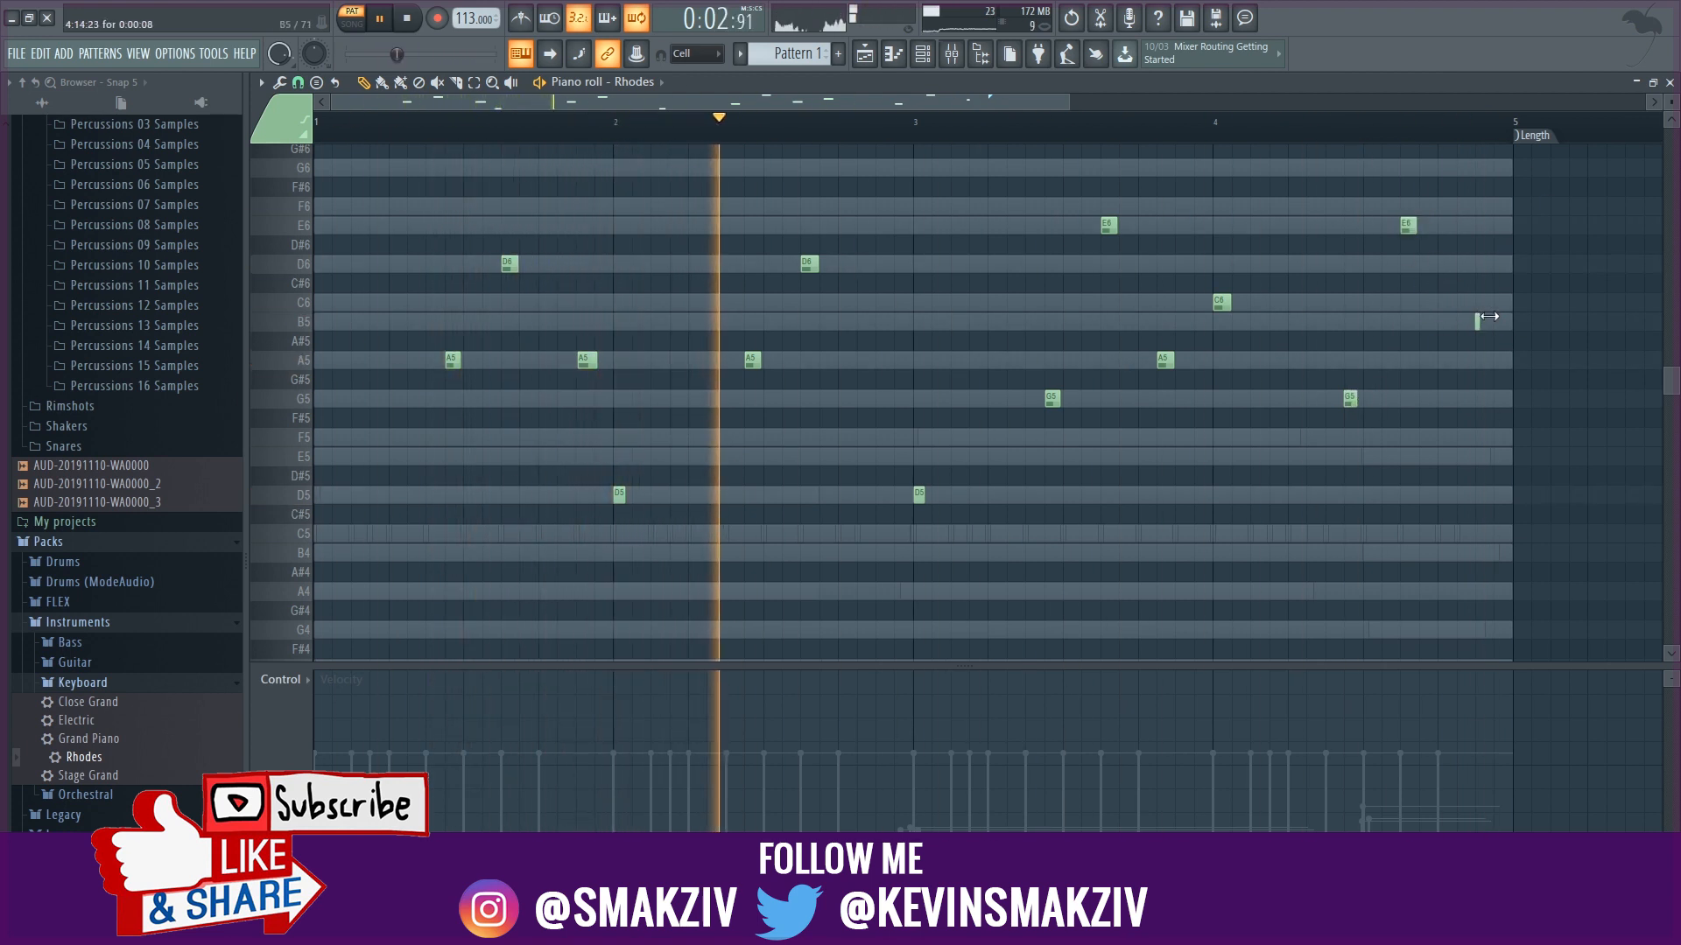
drag(1489, 321, 1498, 317)
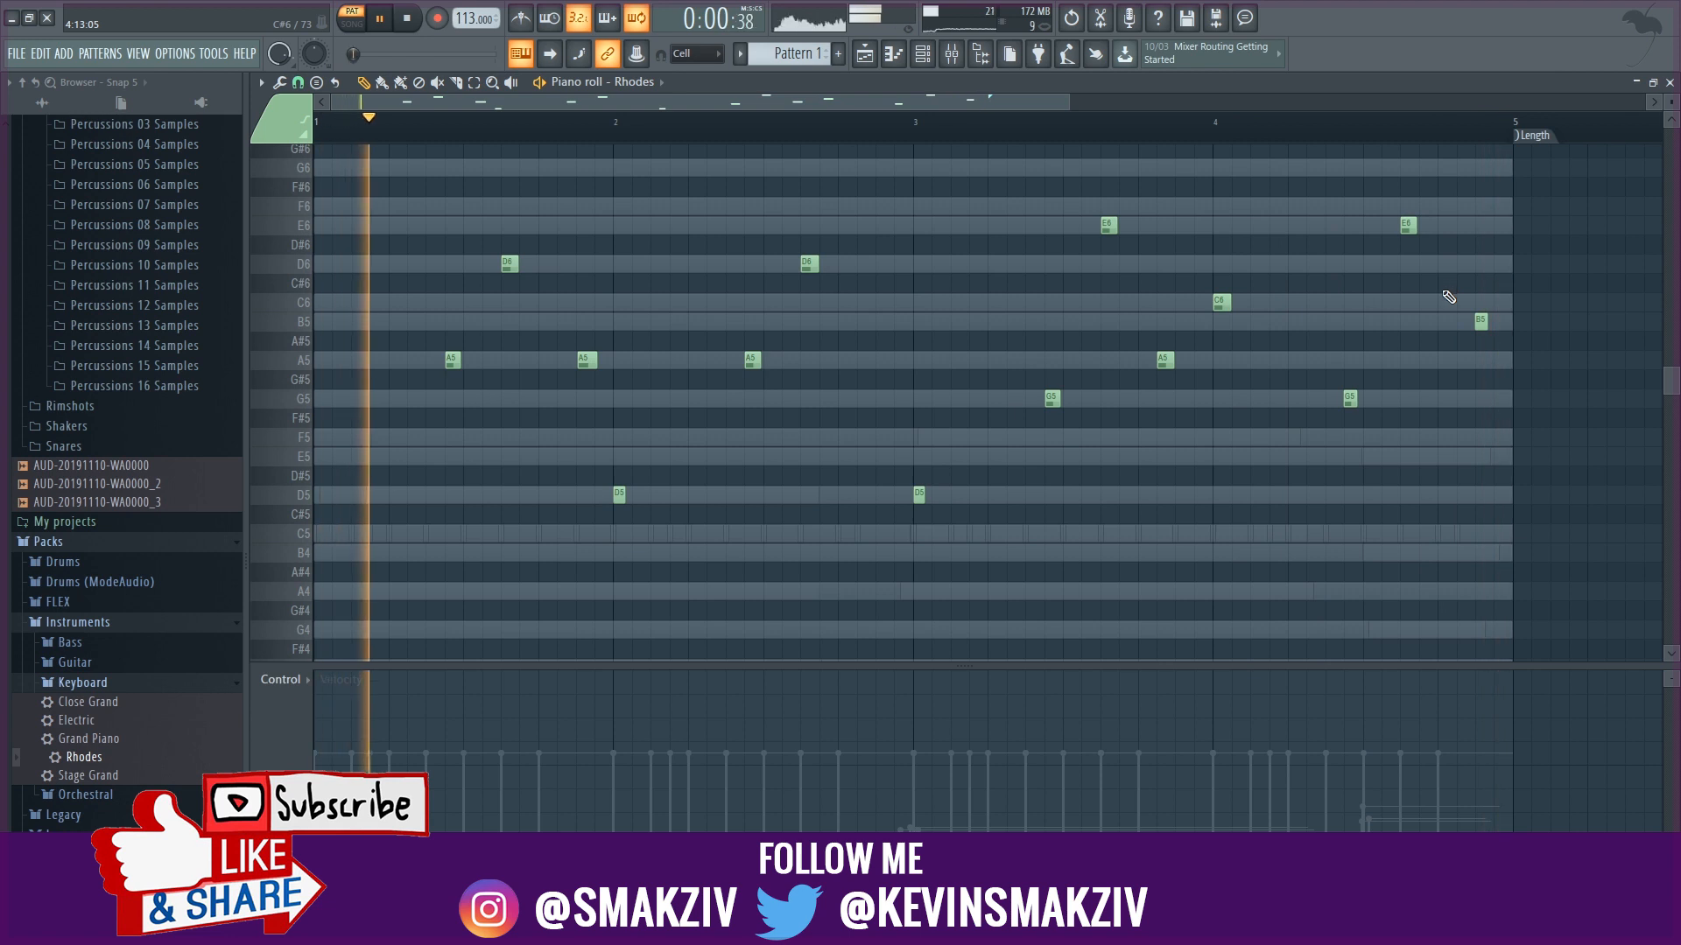
drag(1484, 320, 1465, 323)
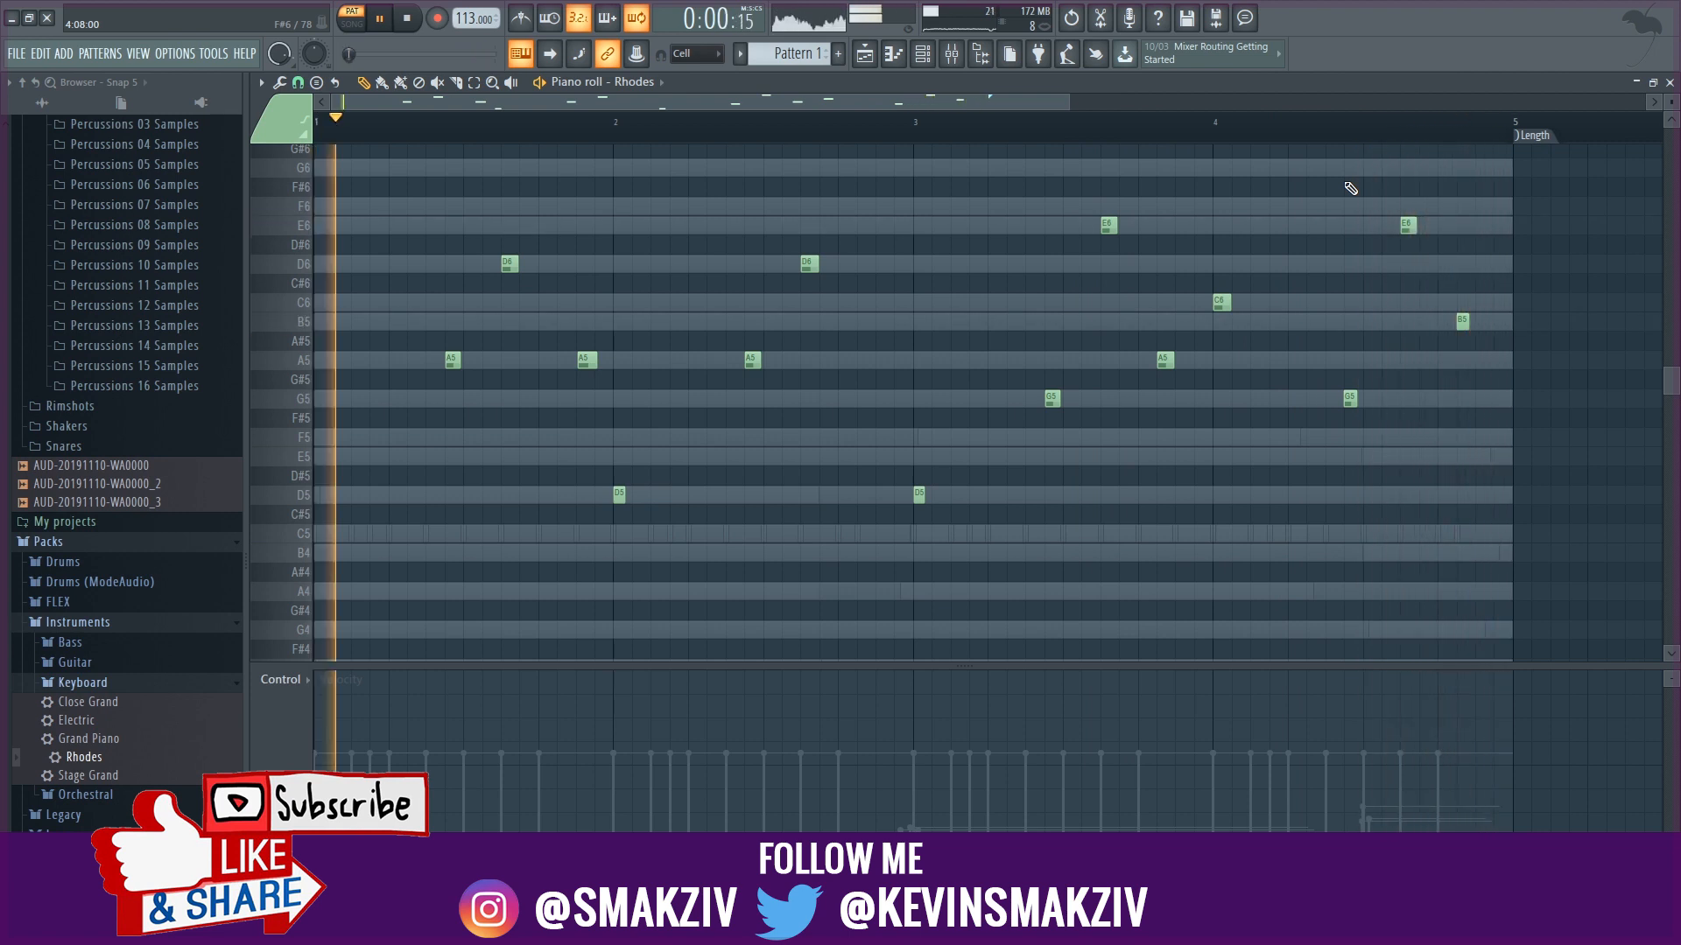
- Lengthen the Rhodes melody notes with the articulator and raise the D5 at the start of bar 3 to F5
key(alt+l)
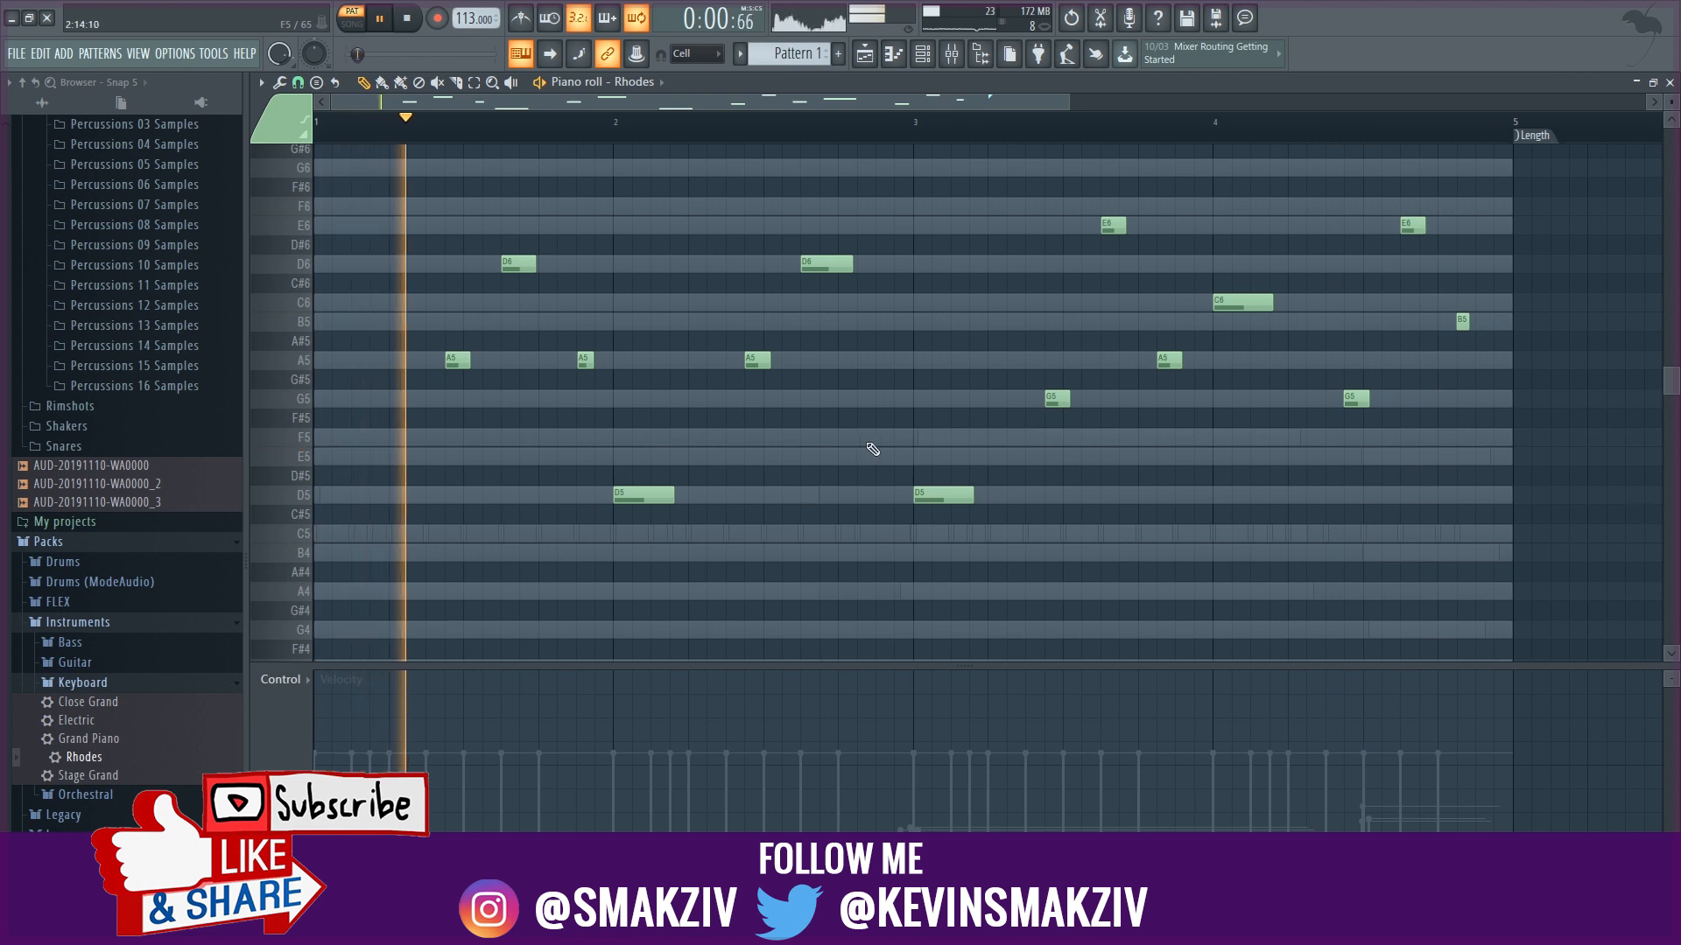
drag(935, 492, 935, 432)
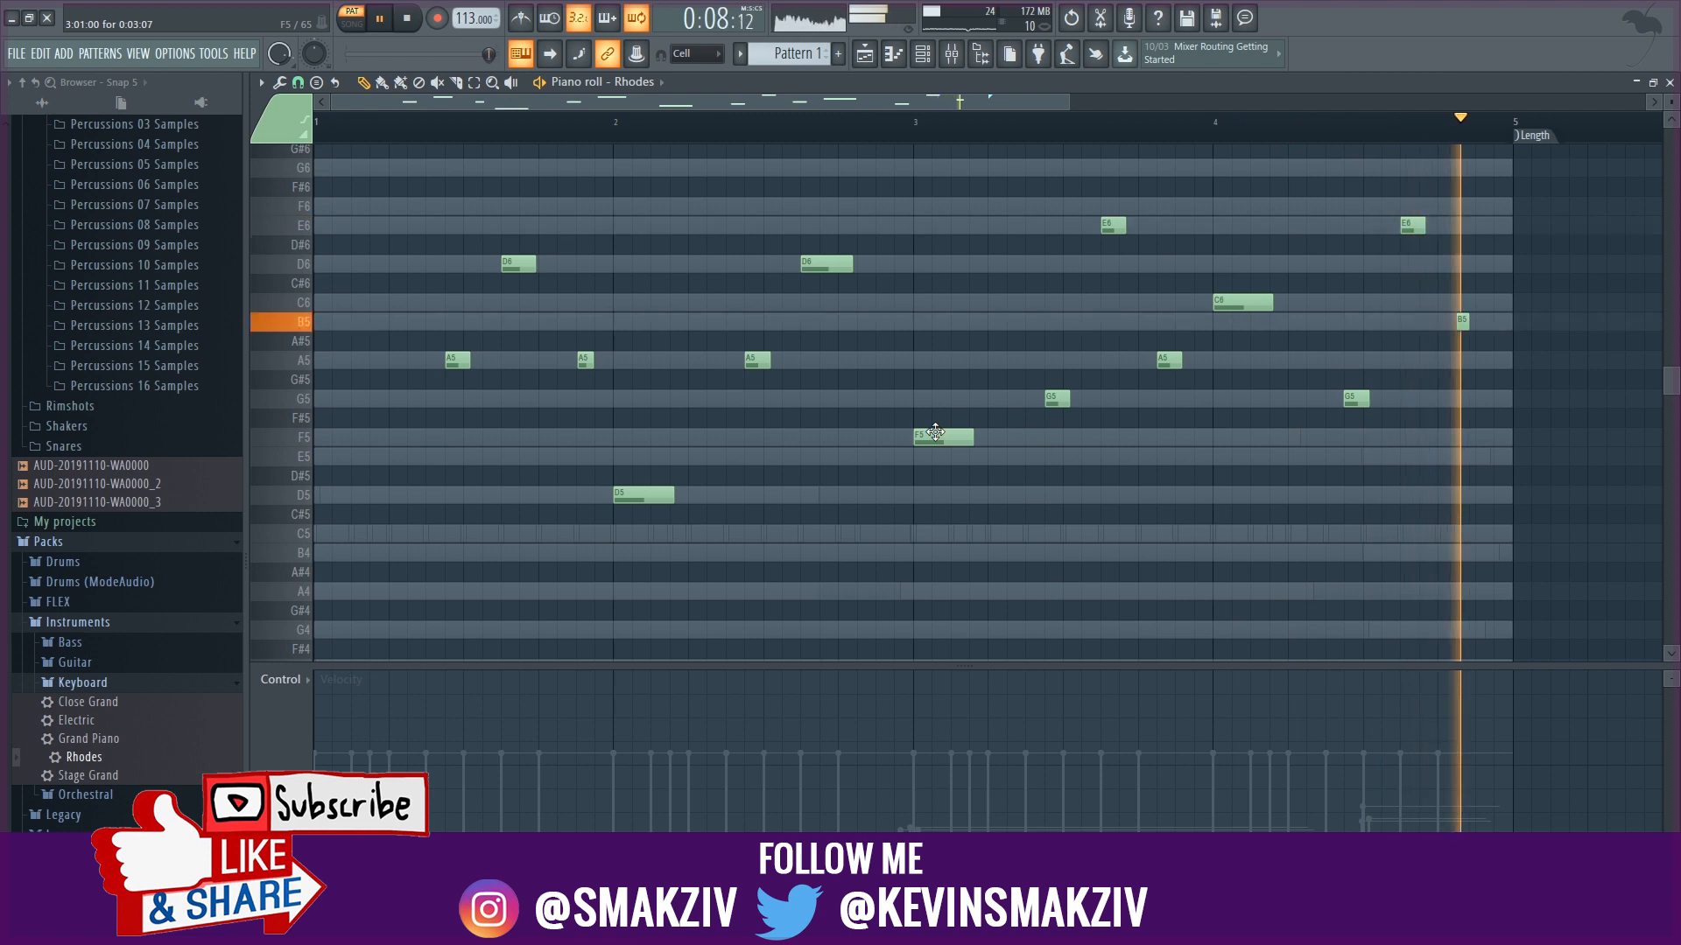
key(space)
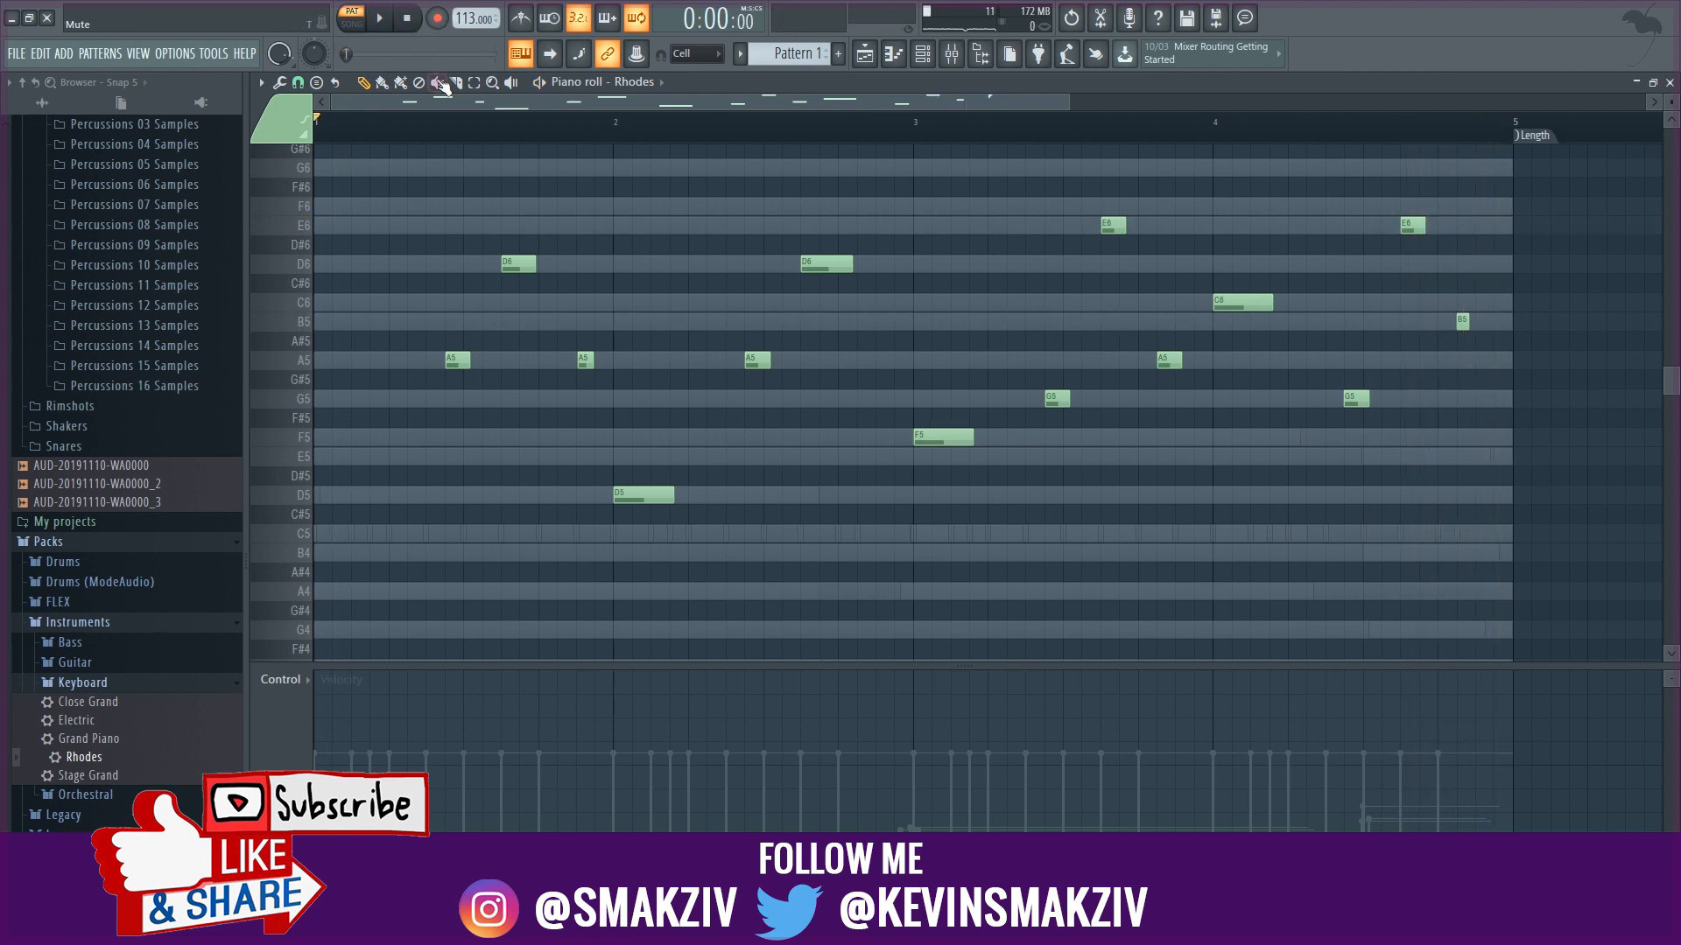
- Add a second Rhodes channel with its own empty piano roll and audition Pattern 1
key(Escape)
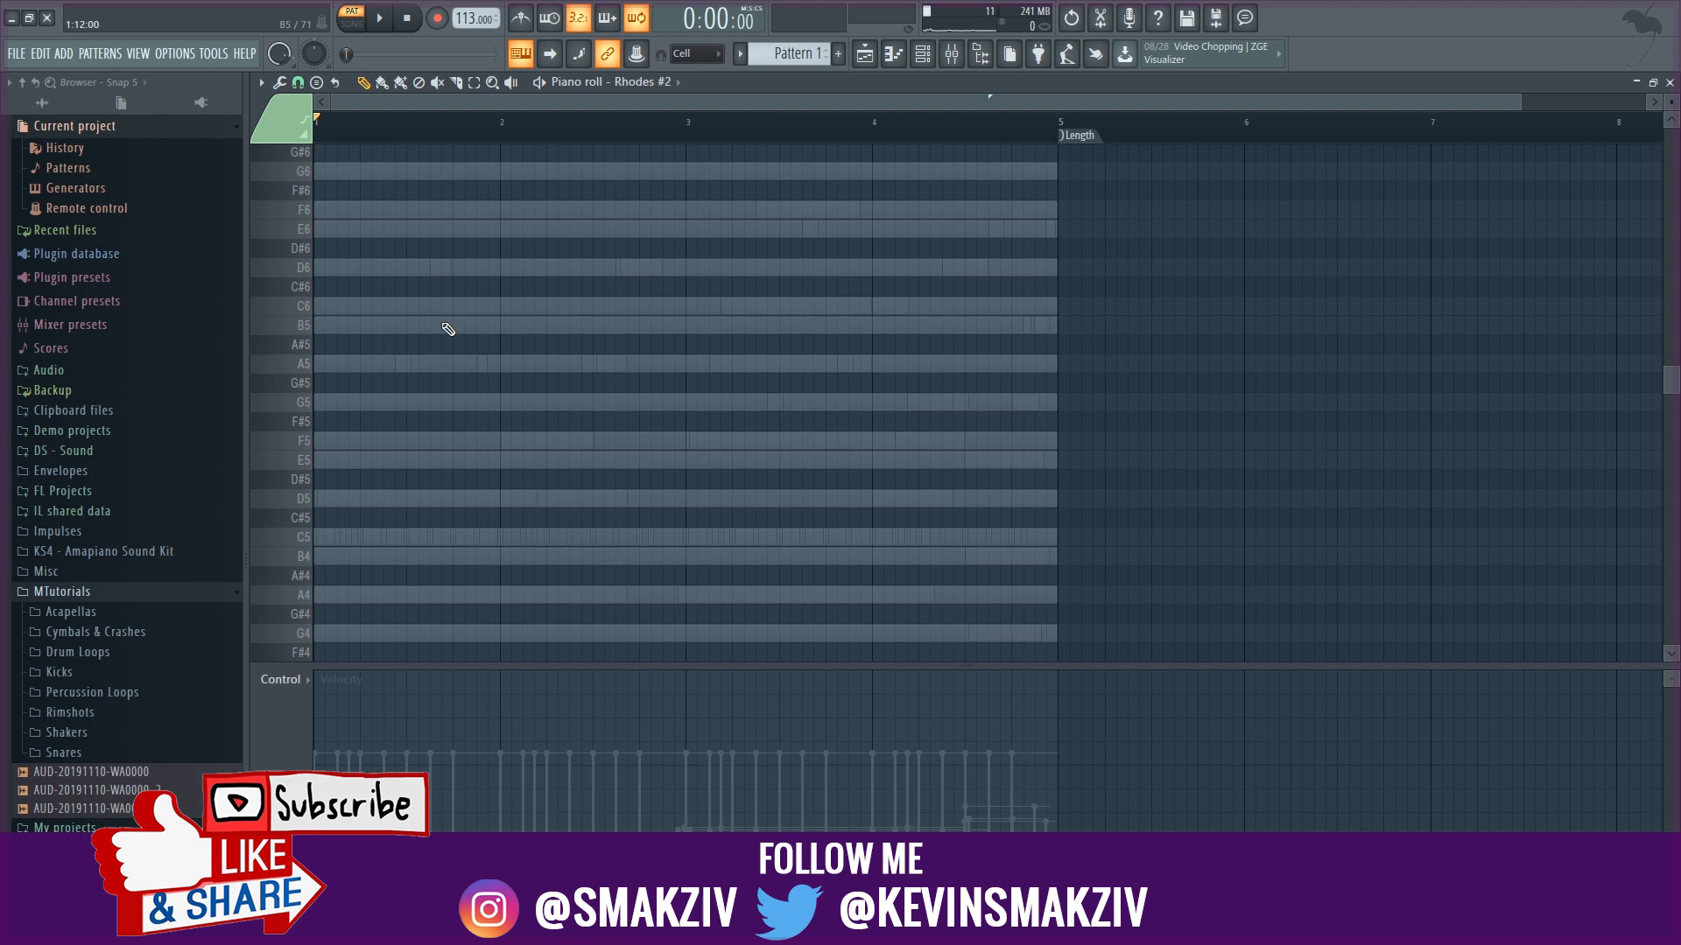
key(space)
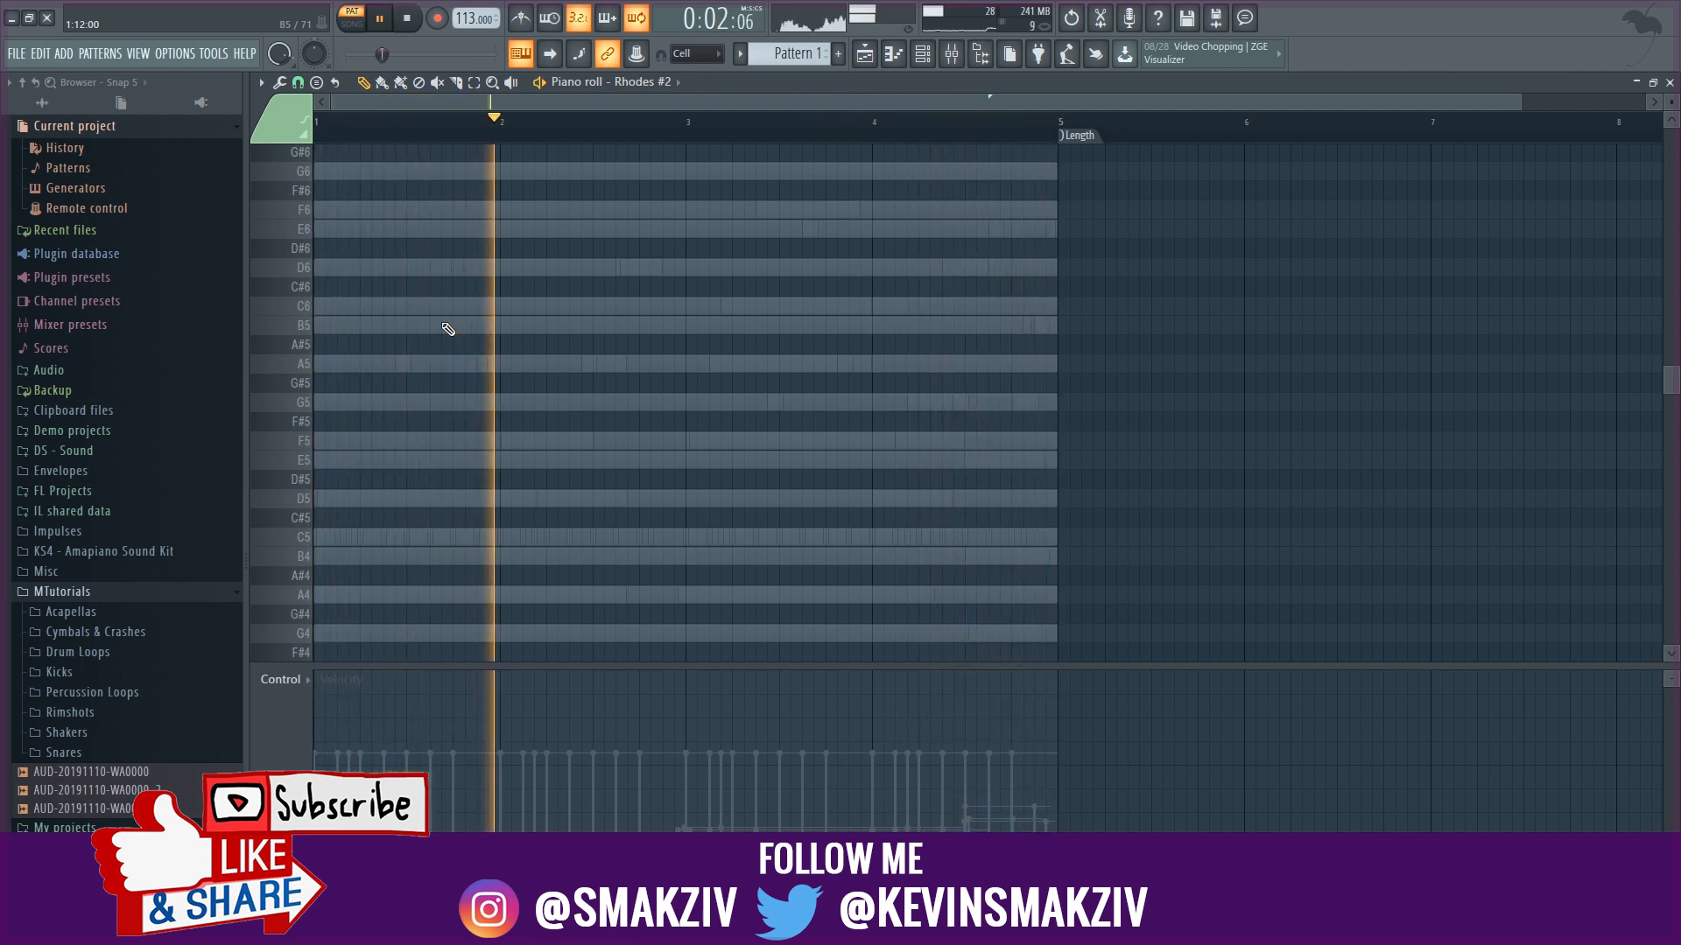
key(space)
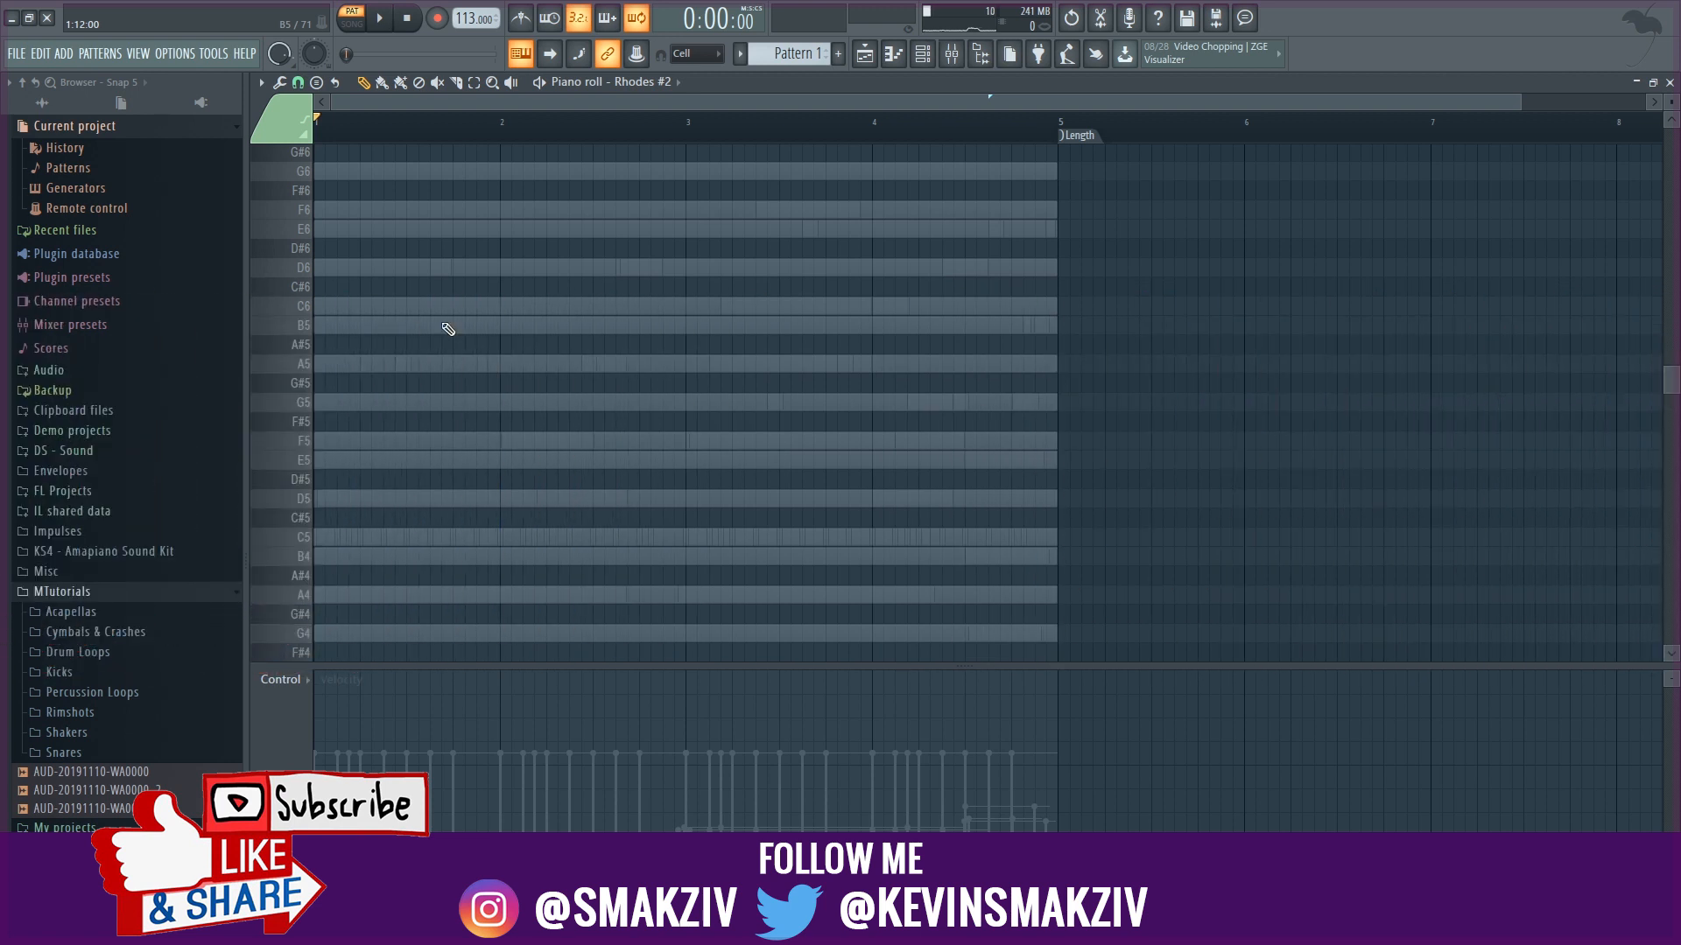
key(space)
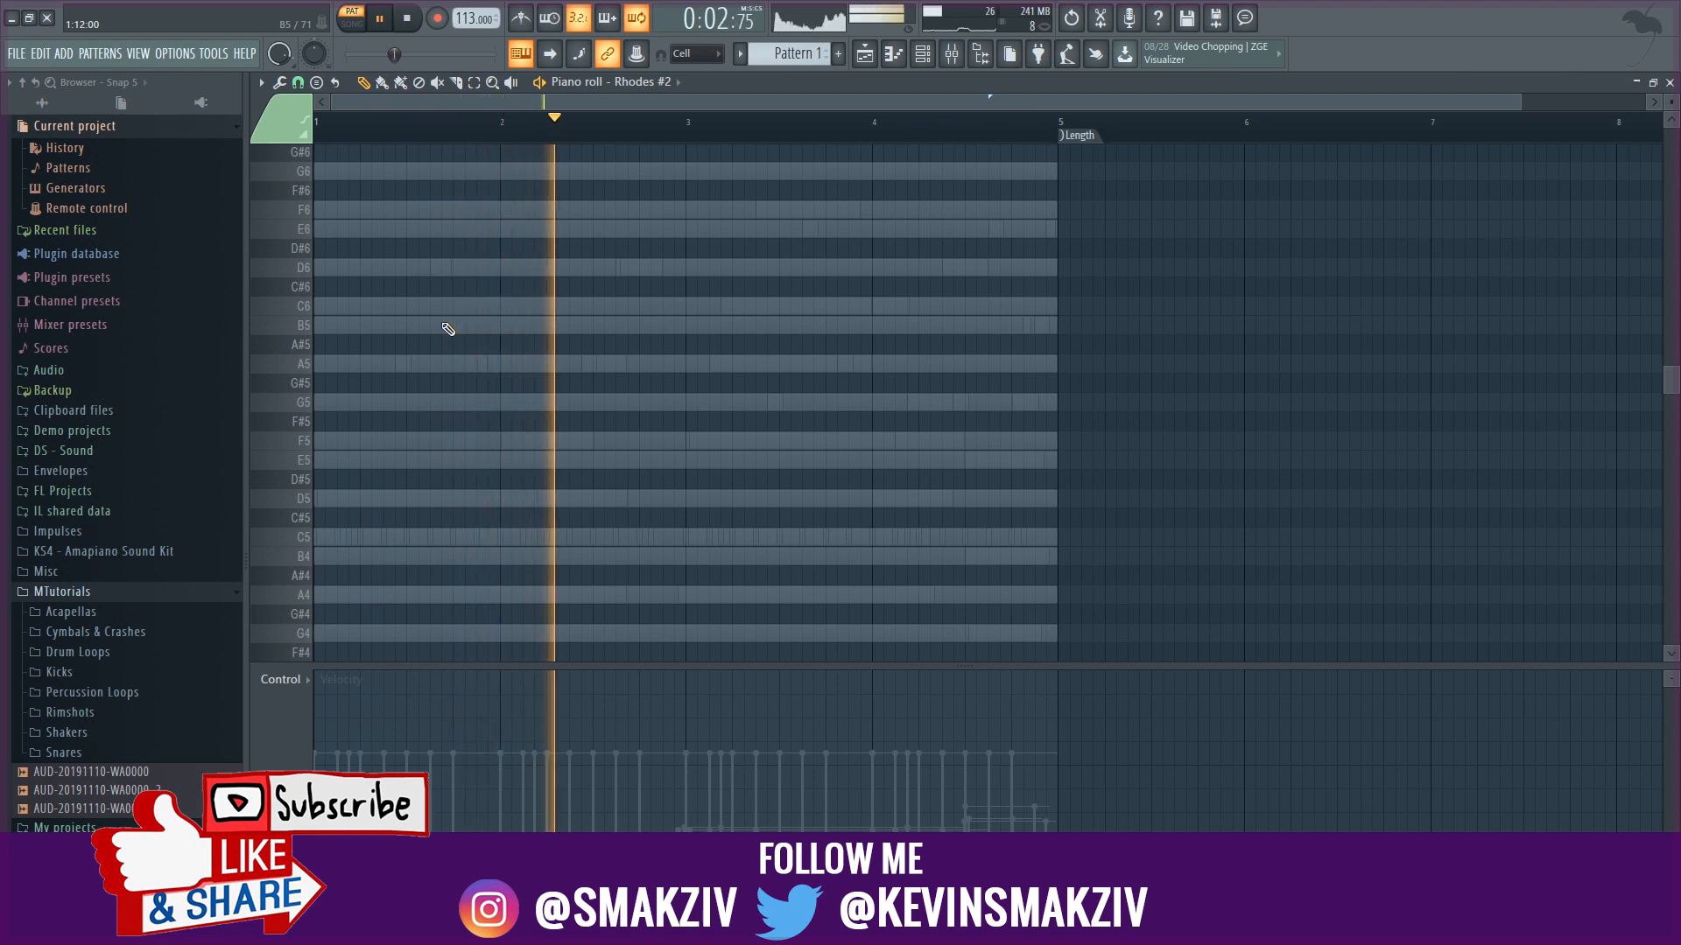
key(space)
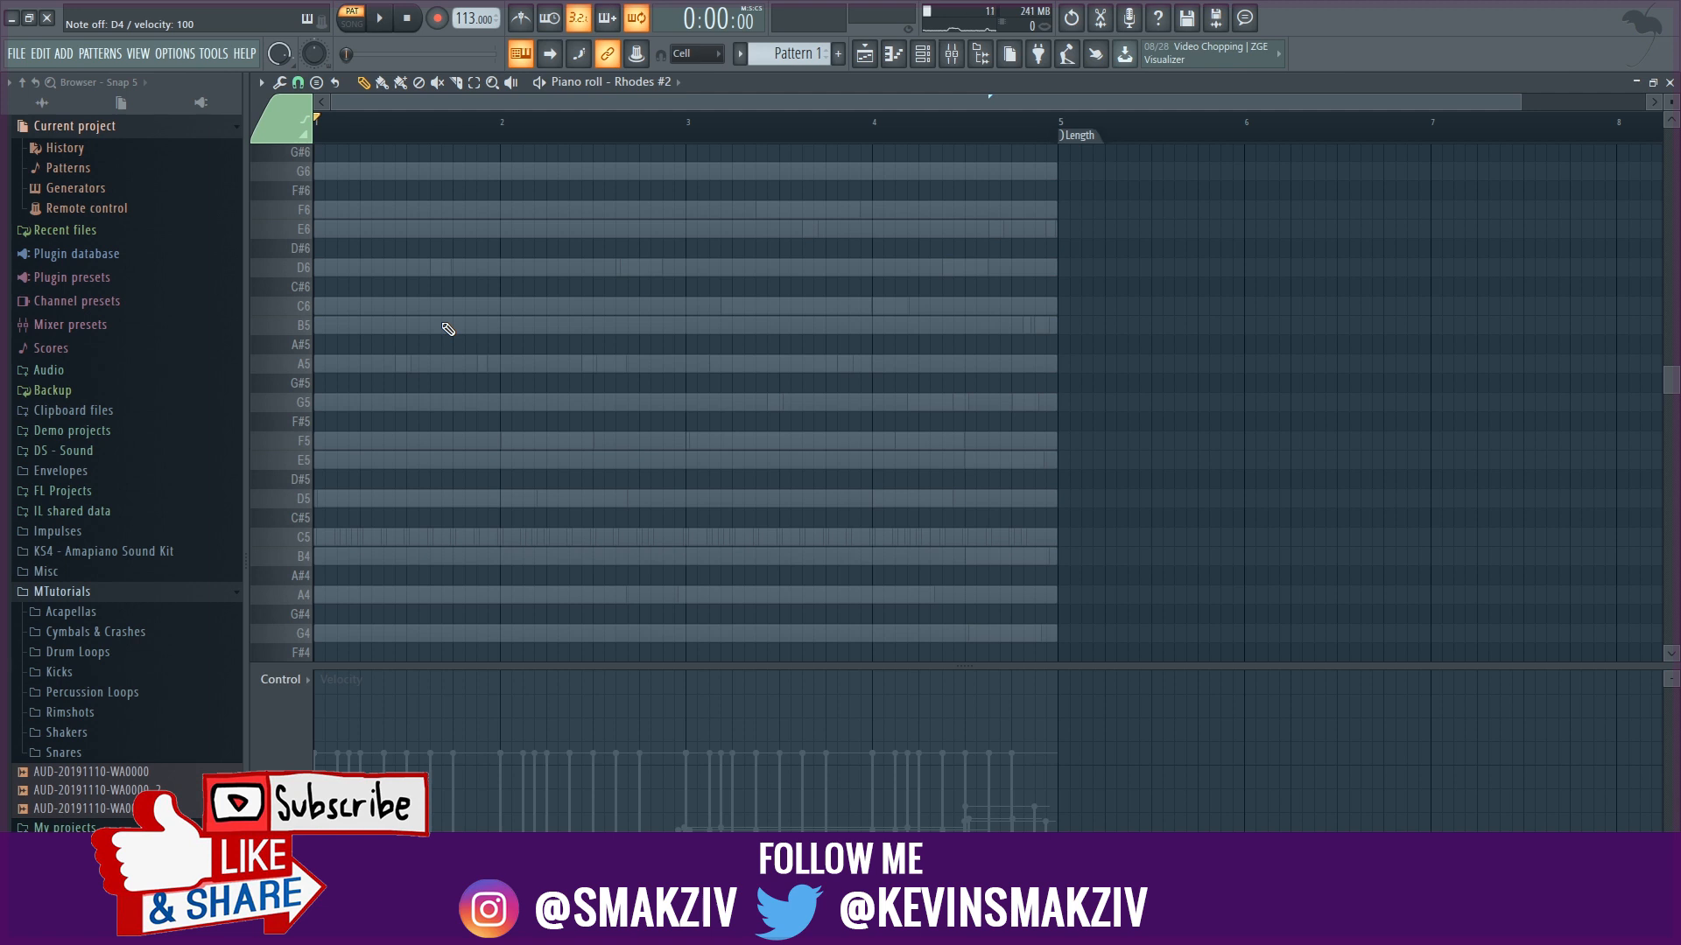
- Draw a one-step B5 note on step 3 of bar 1 in the second Rhodes channel and audition it
click(447, 328)
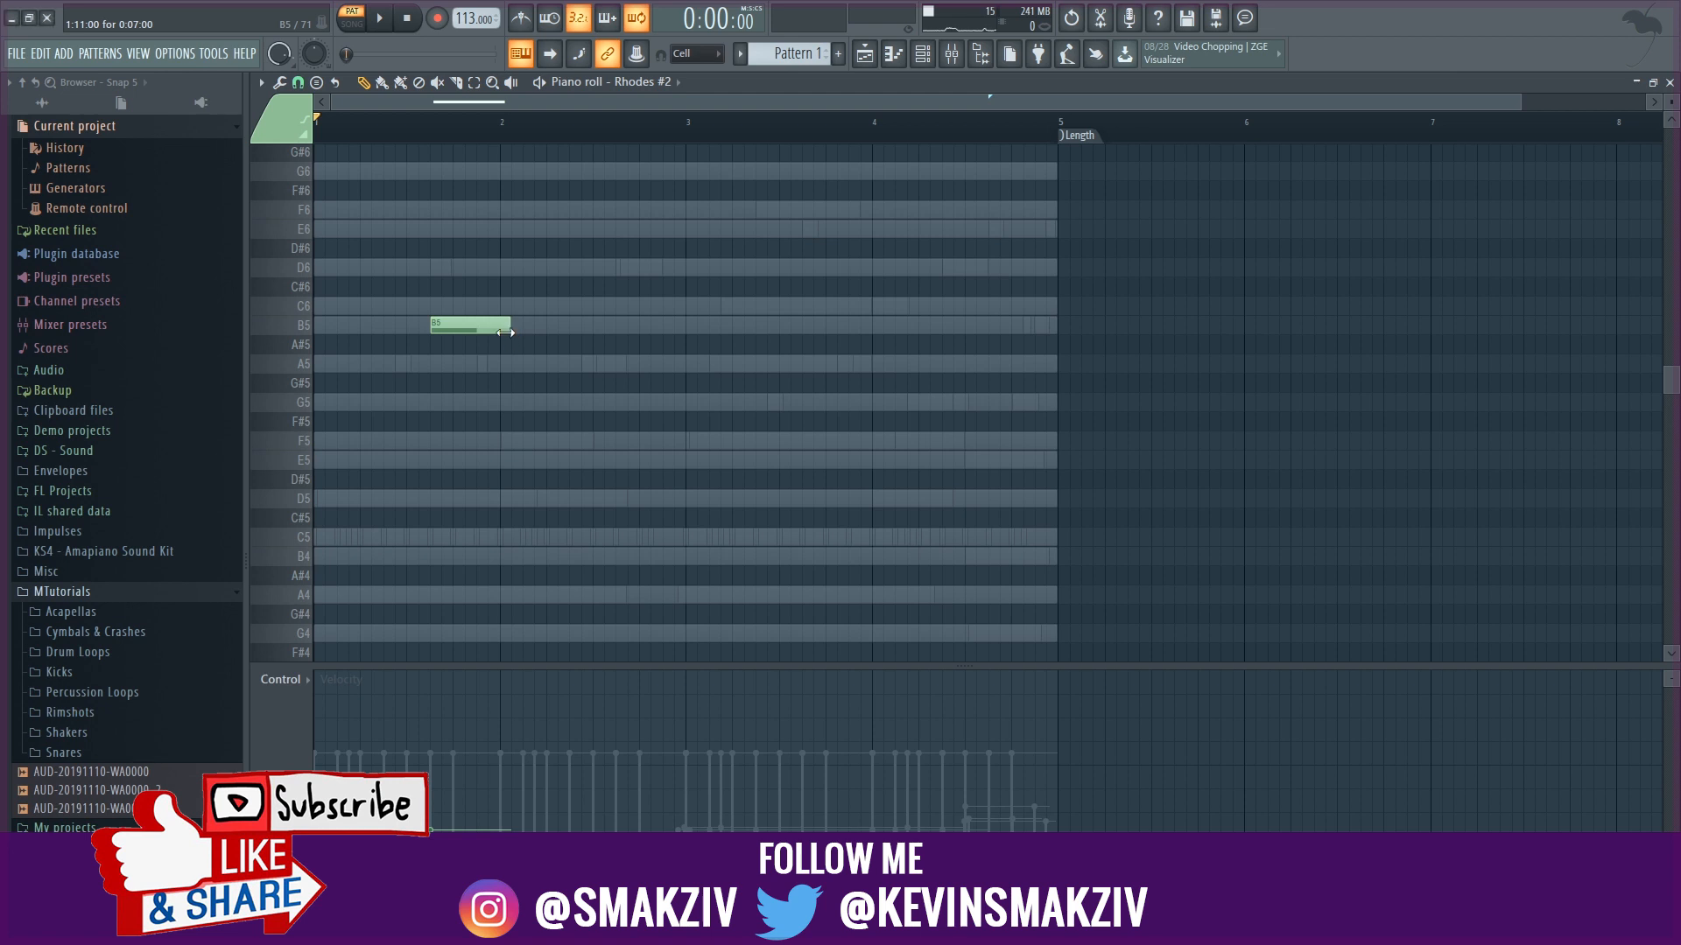
drag(505, 333, 341, 323)
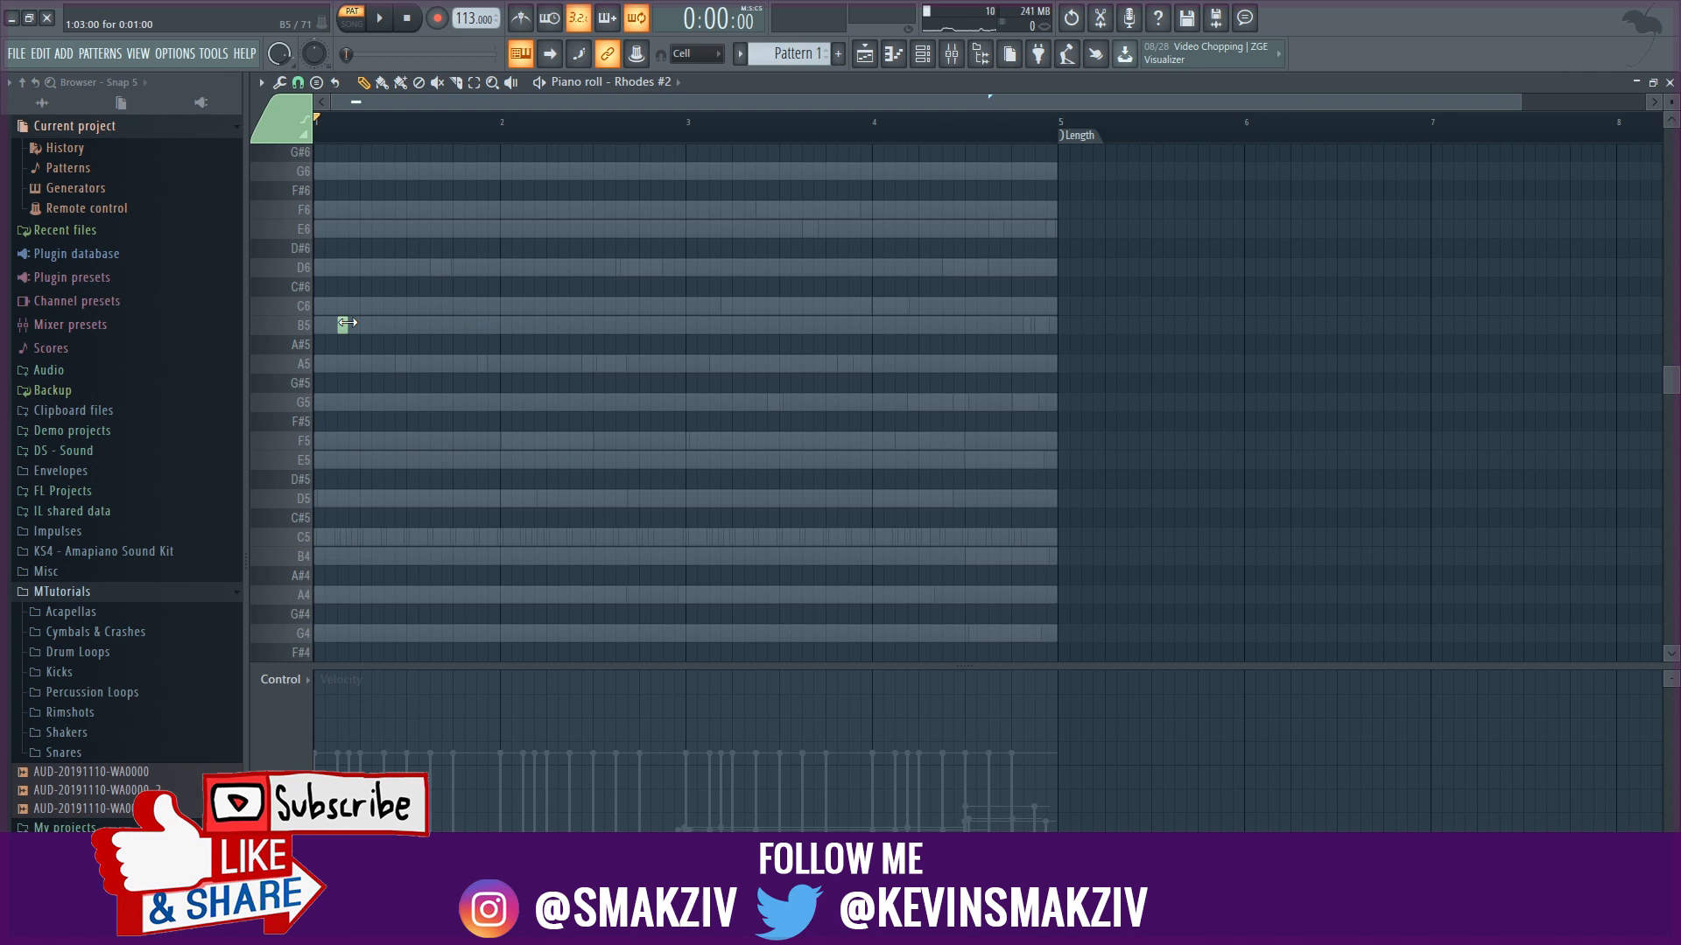
key(space)
key(space)
- Try the bar 1 note an octave higher, bring it down to B4, and audition it against the pattern
right_click(345, 323)
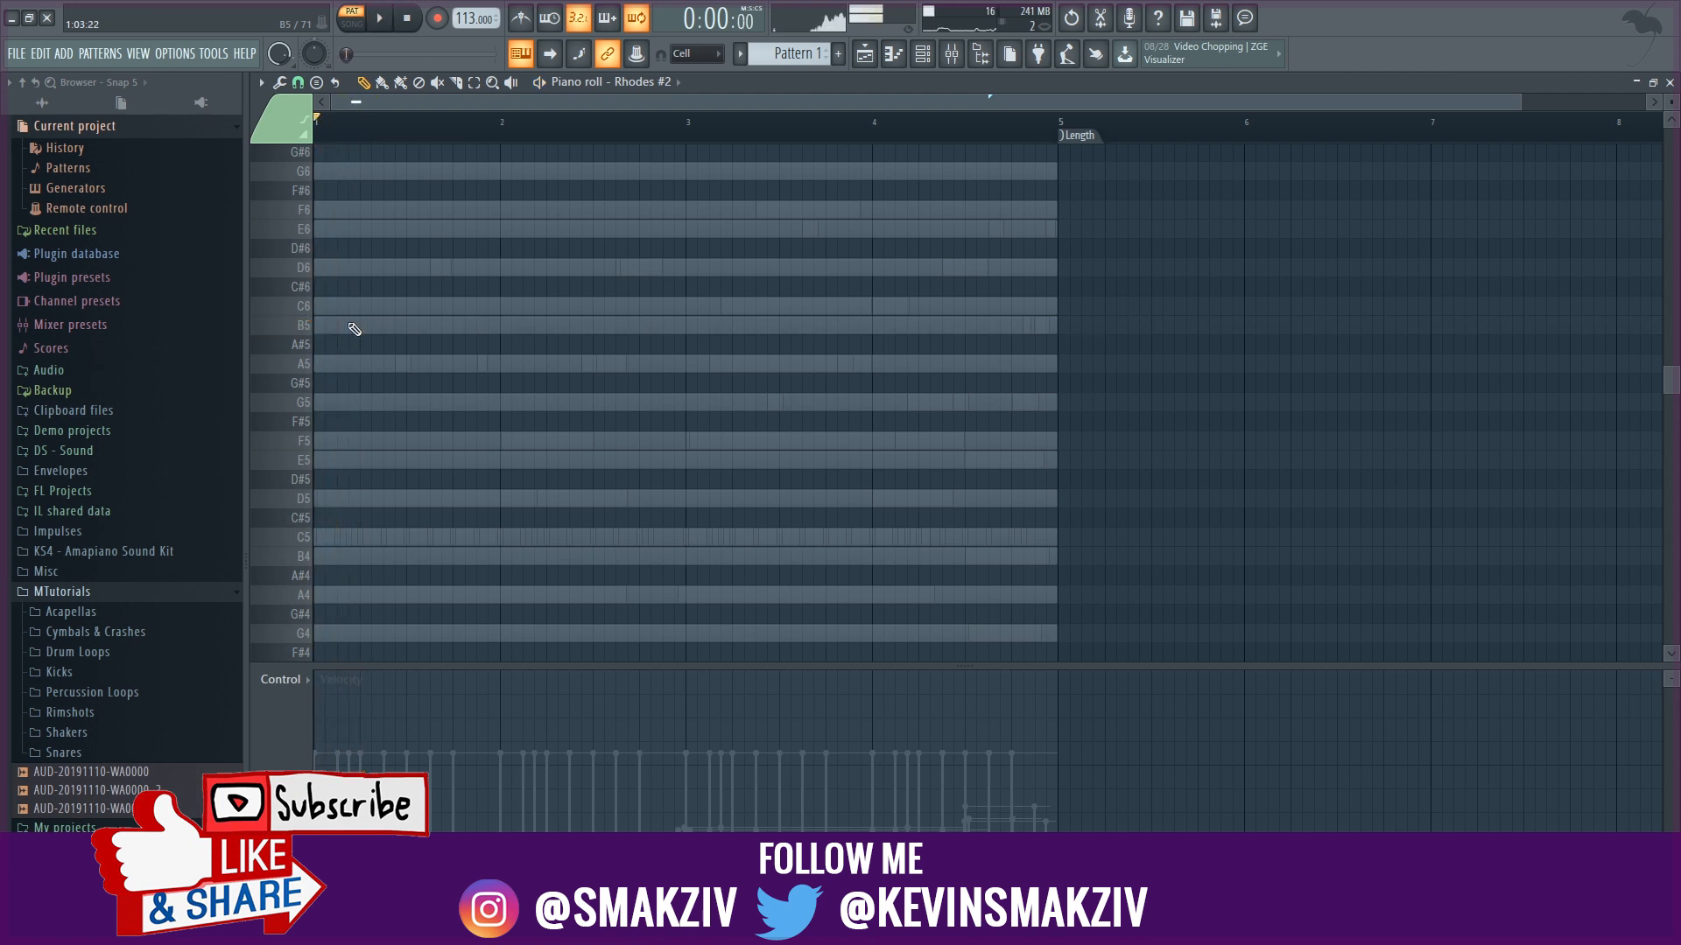
scroll(354, 328, up, 3)
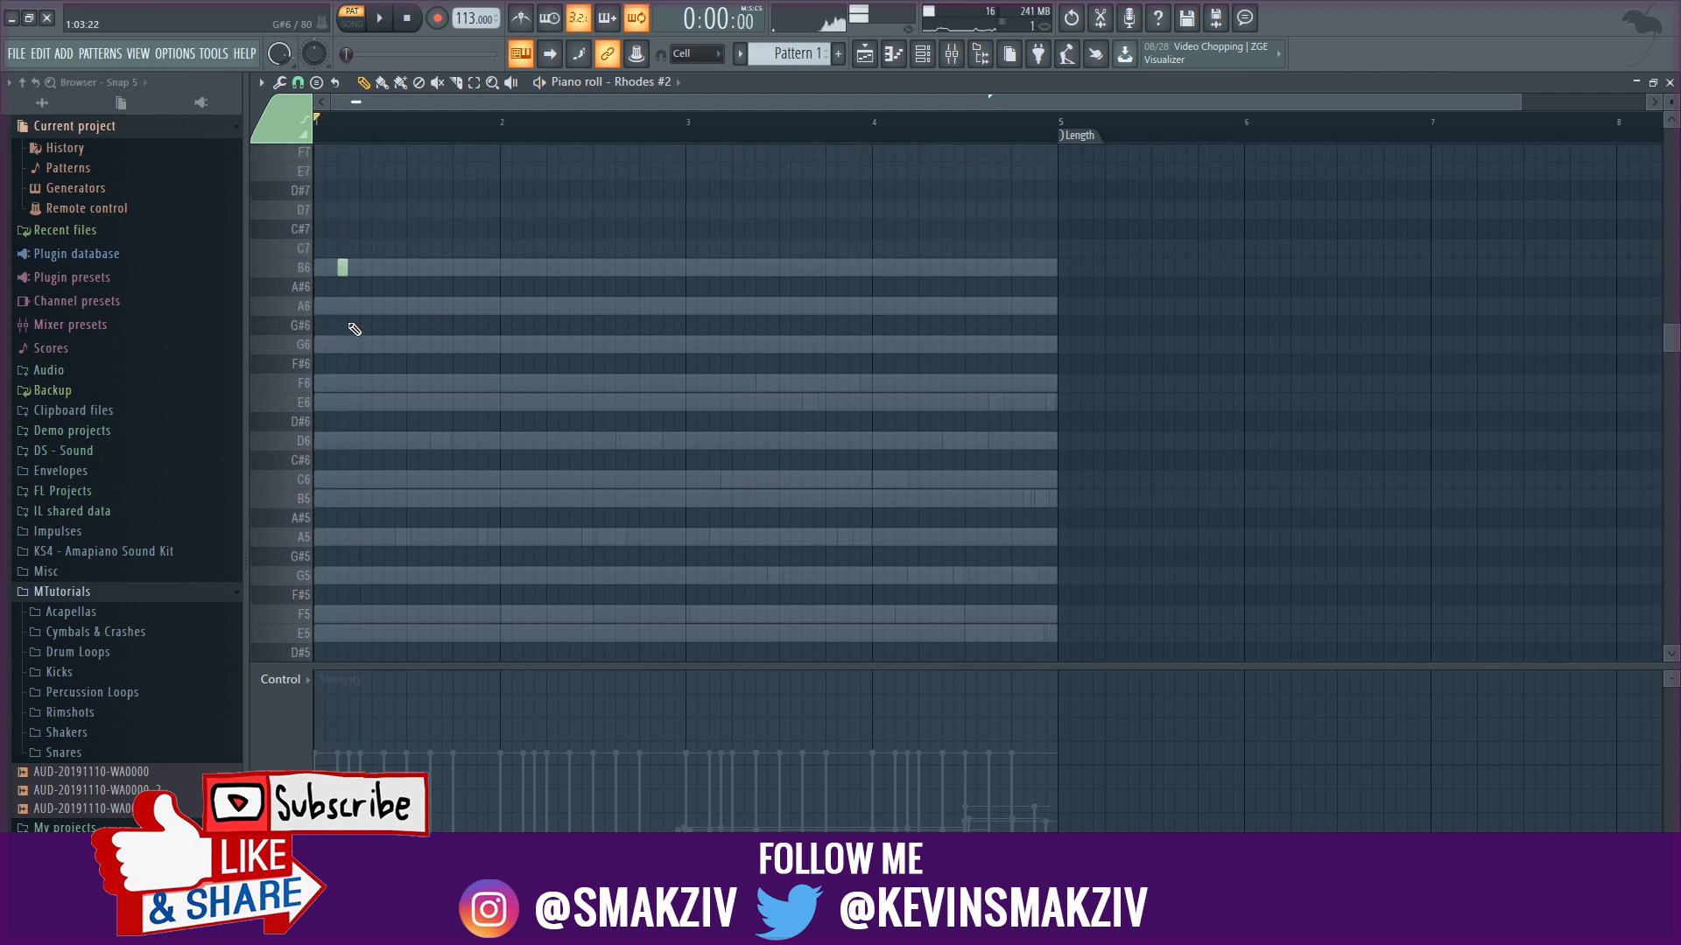
key(ctrl+Down)
key(ctrl+Down)
scroll(354, 329, down, 9)
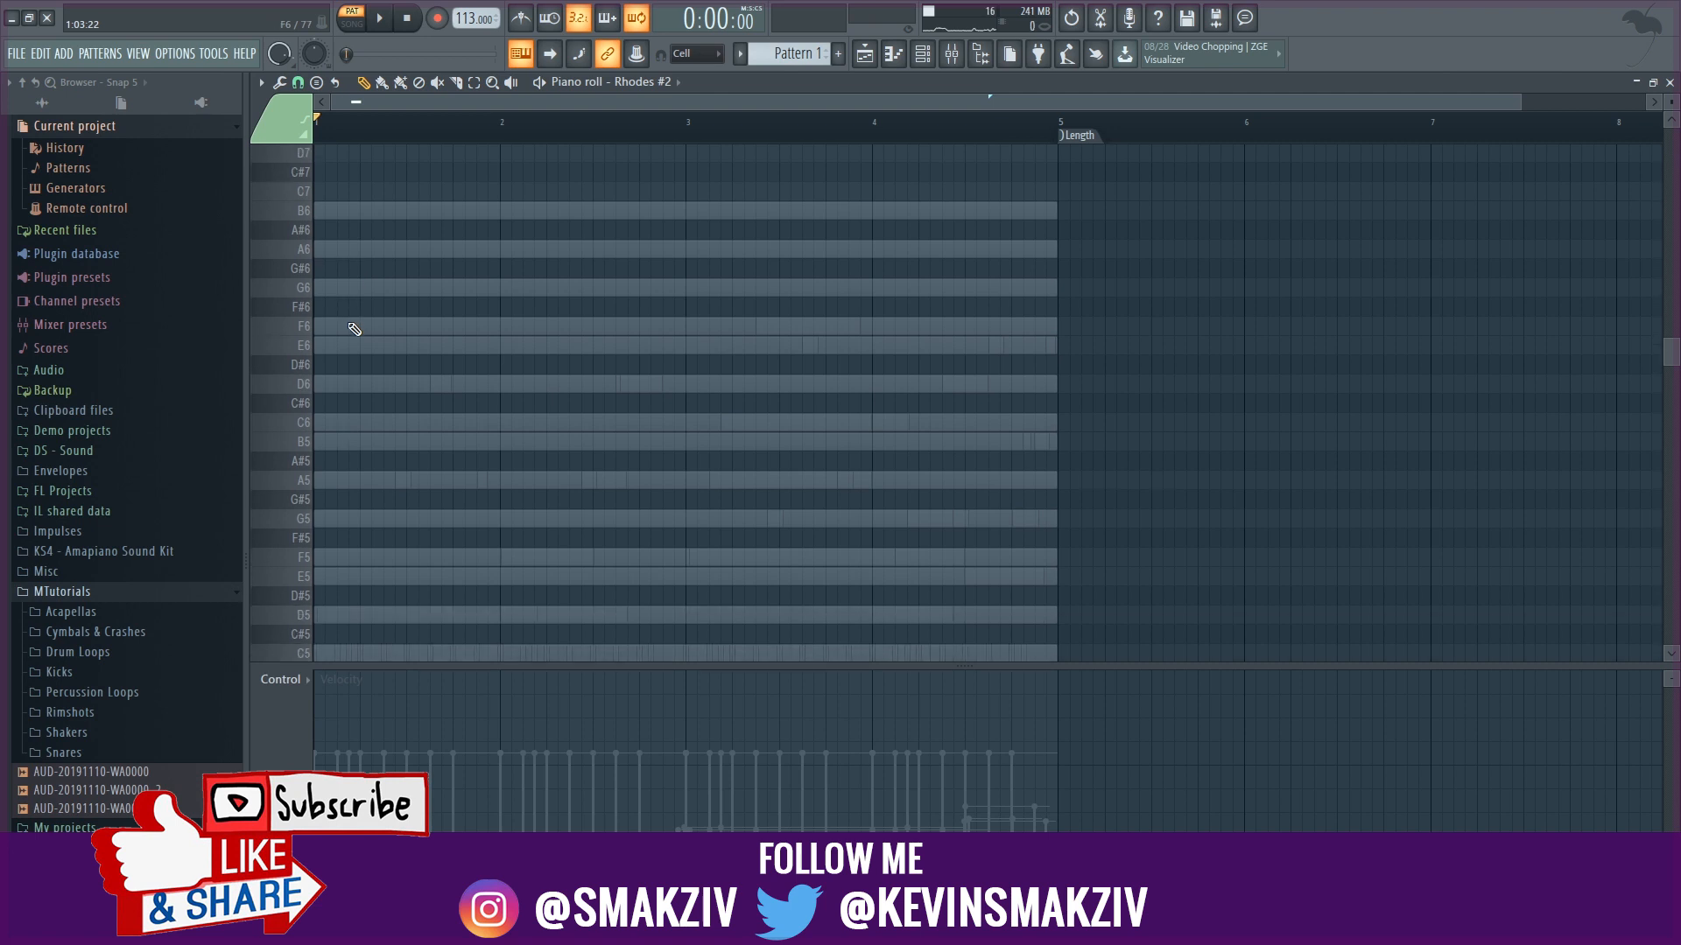
scroll(354, 328, down, 2)
key(space)
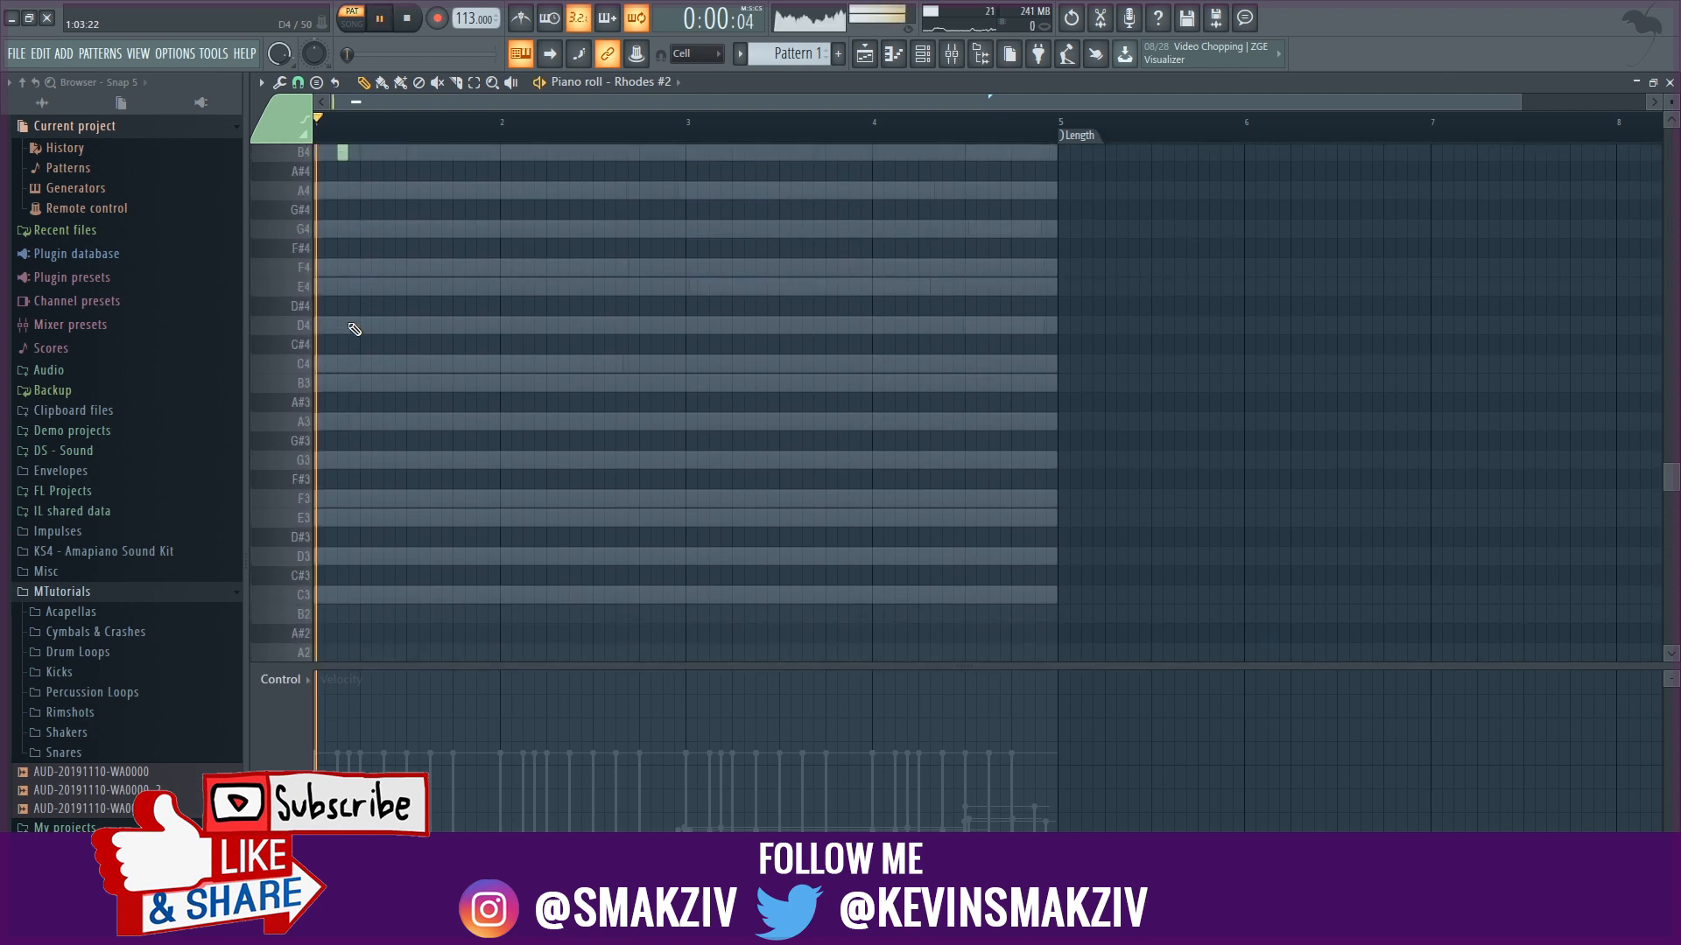
scroll(355, 328, up, 2)
key(space)
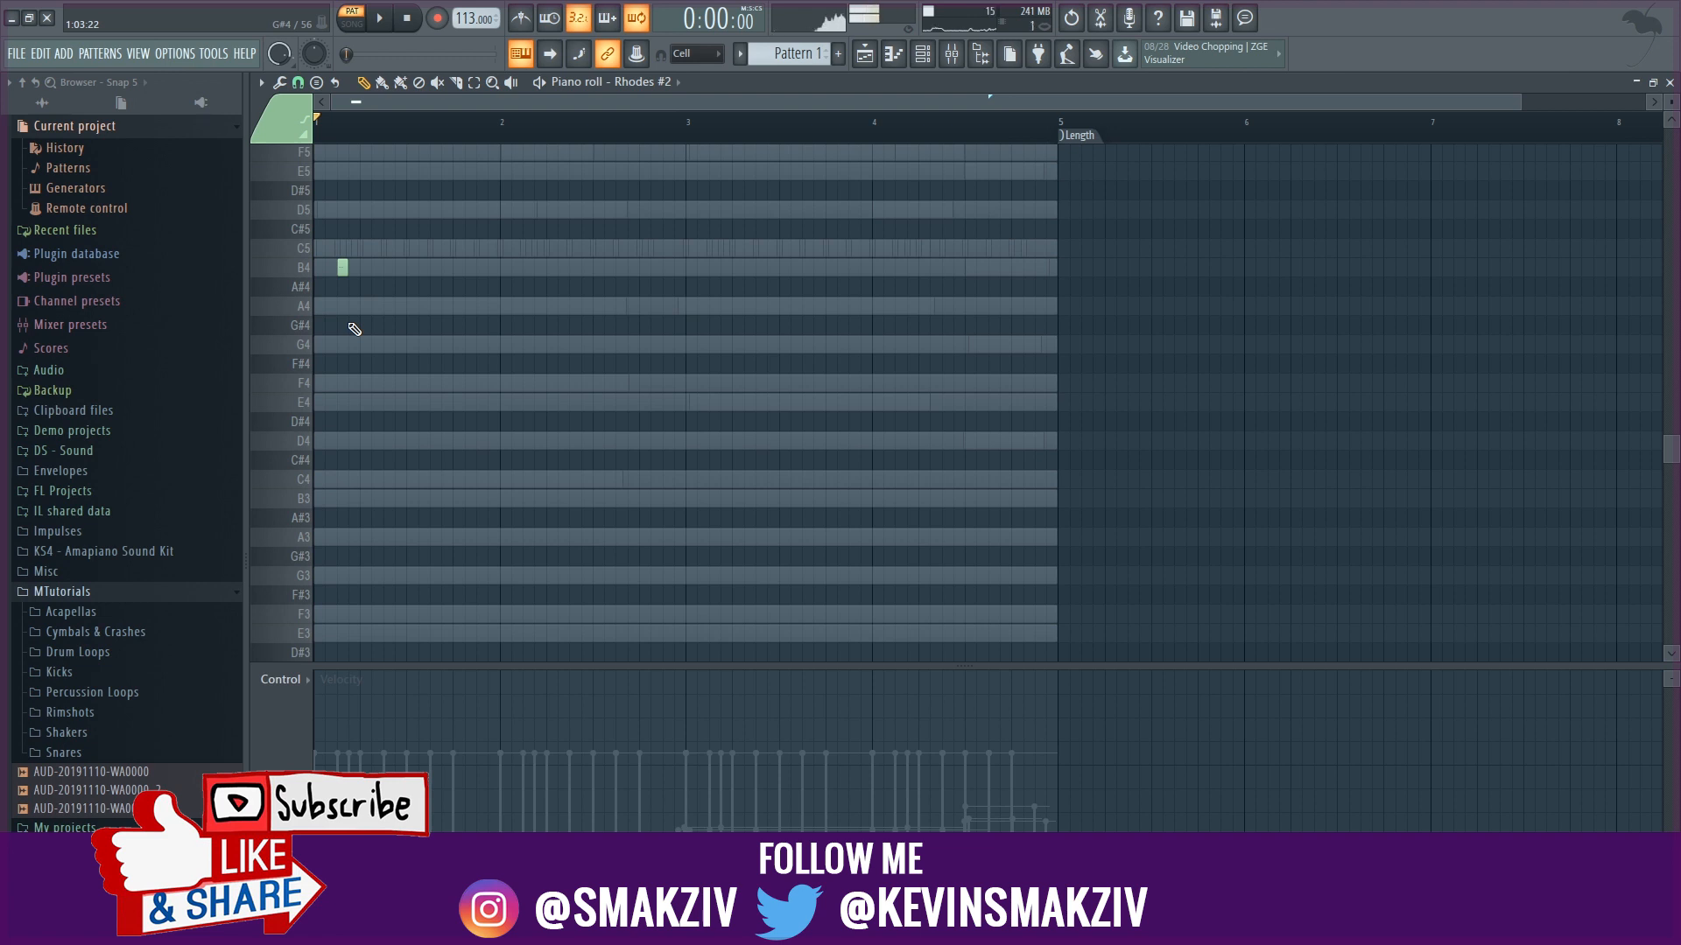
key(space)
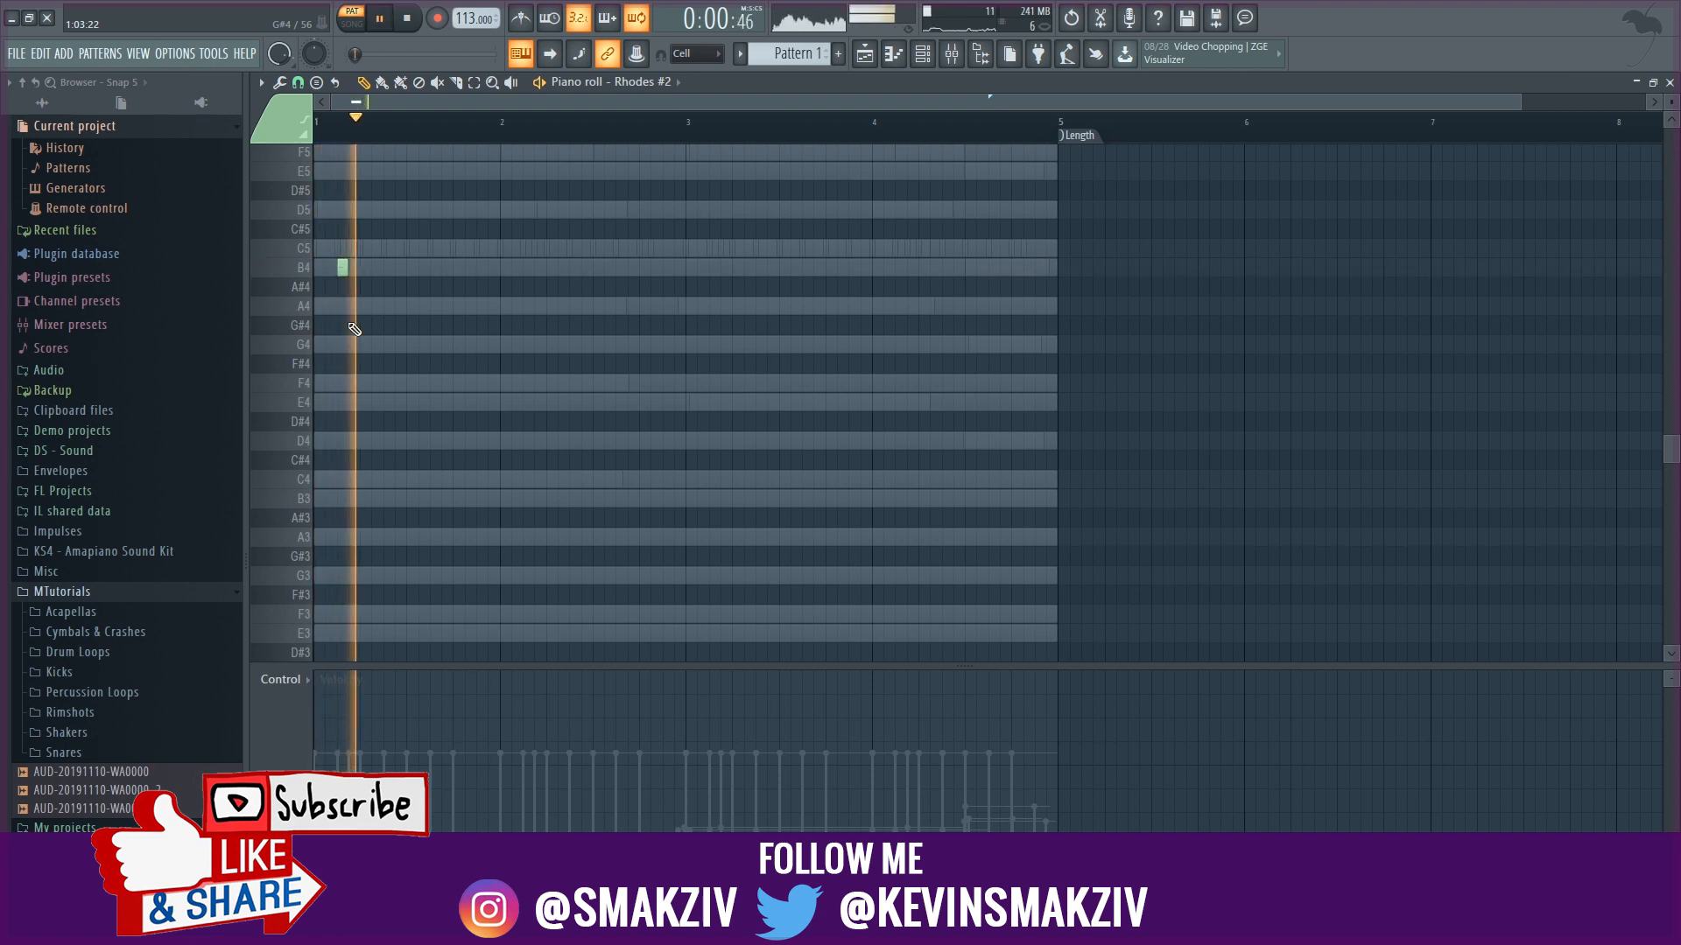
key(space)
key(space)
key(space)
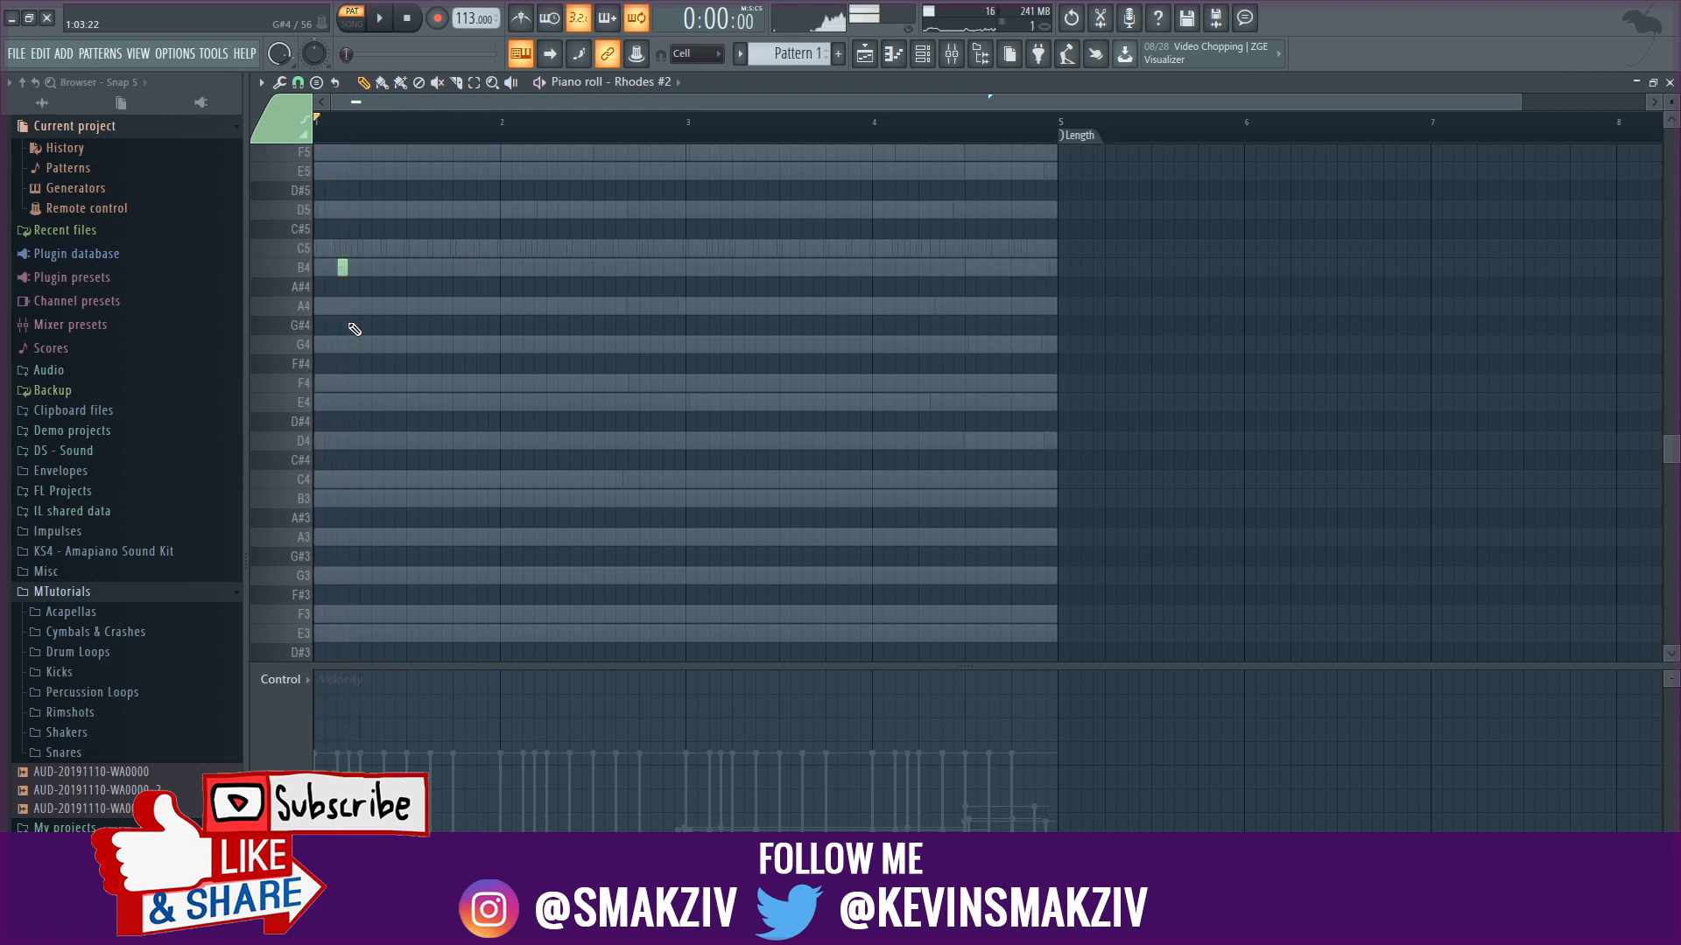
- Lower the bar 1 note to A4 and audition it against the pattern
key(shift+Down)
key(shift+Down)
scroll(354, 328, down, 1)
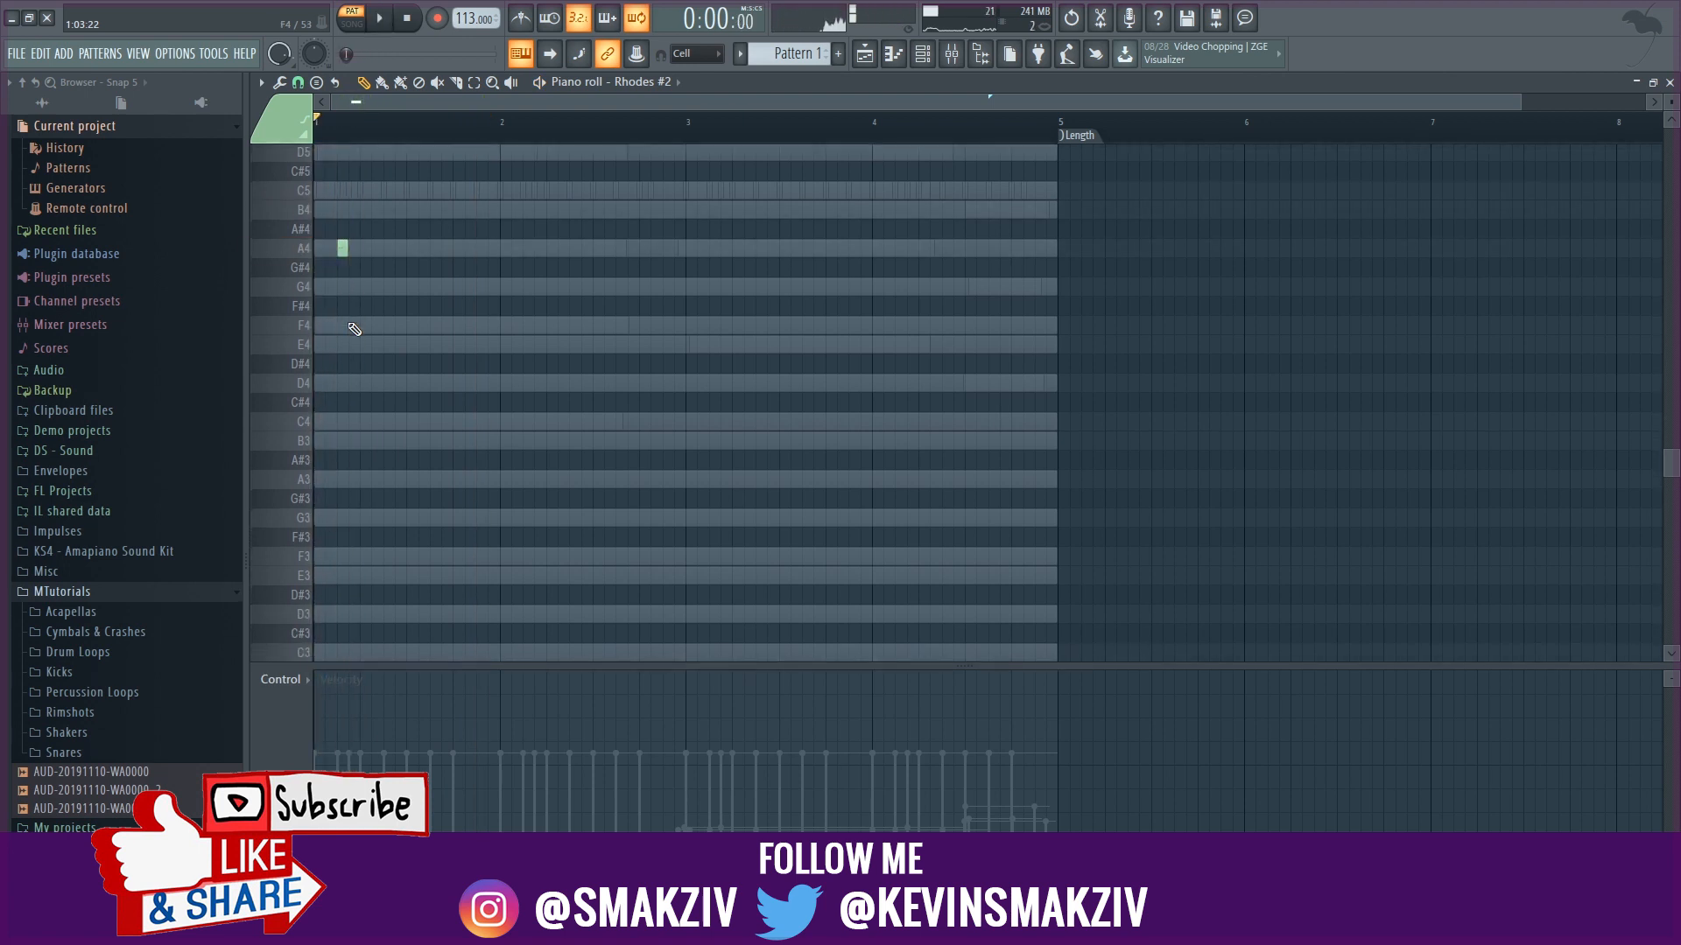
key(c)
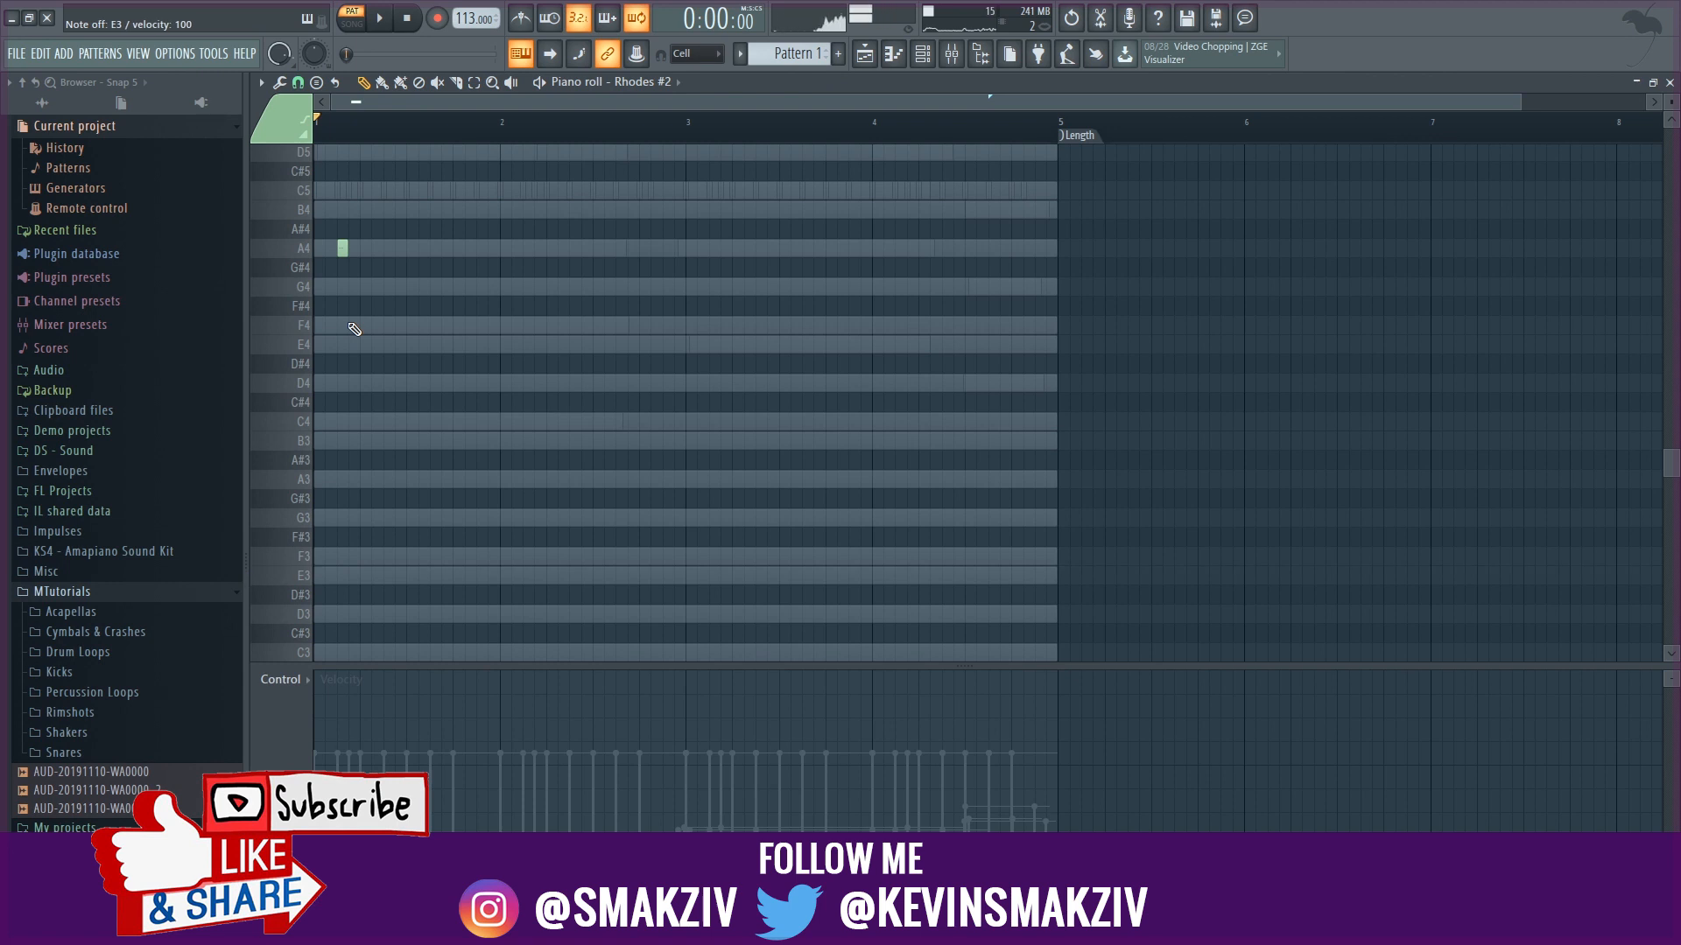
key(m)
key(space)
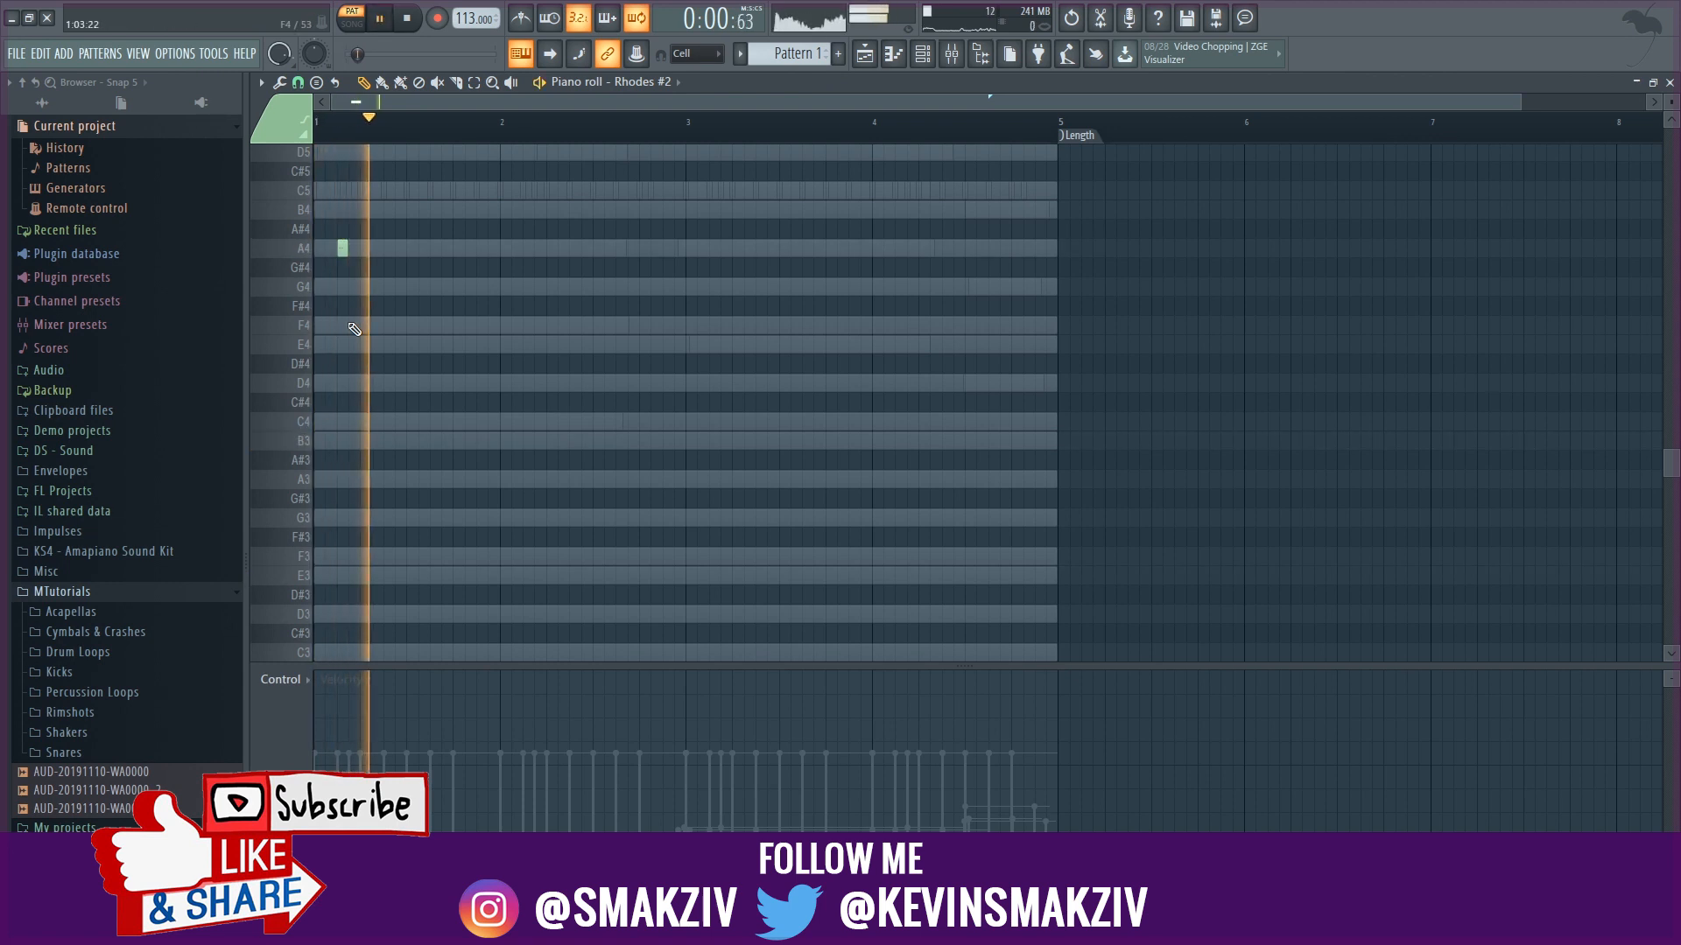
key(space)
key(space)
- Shift the bar 1 note by semitones to G4 while the pattern plays
key(shift+Up)
key(shift+Up)
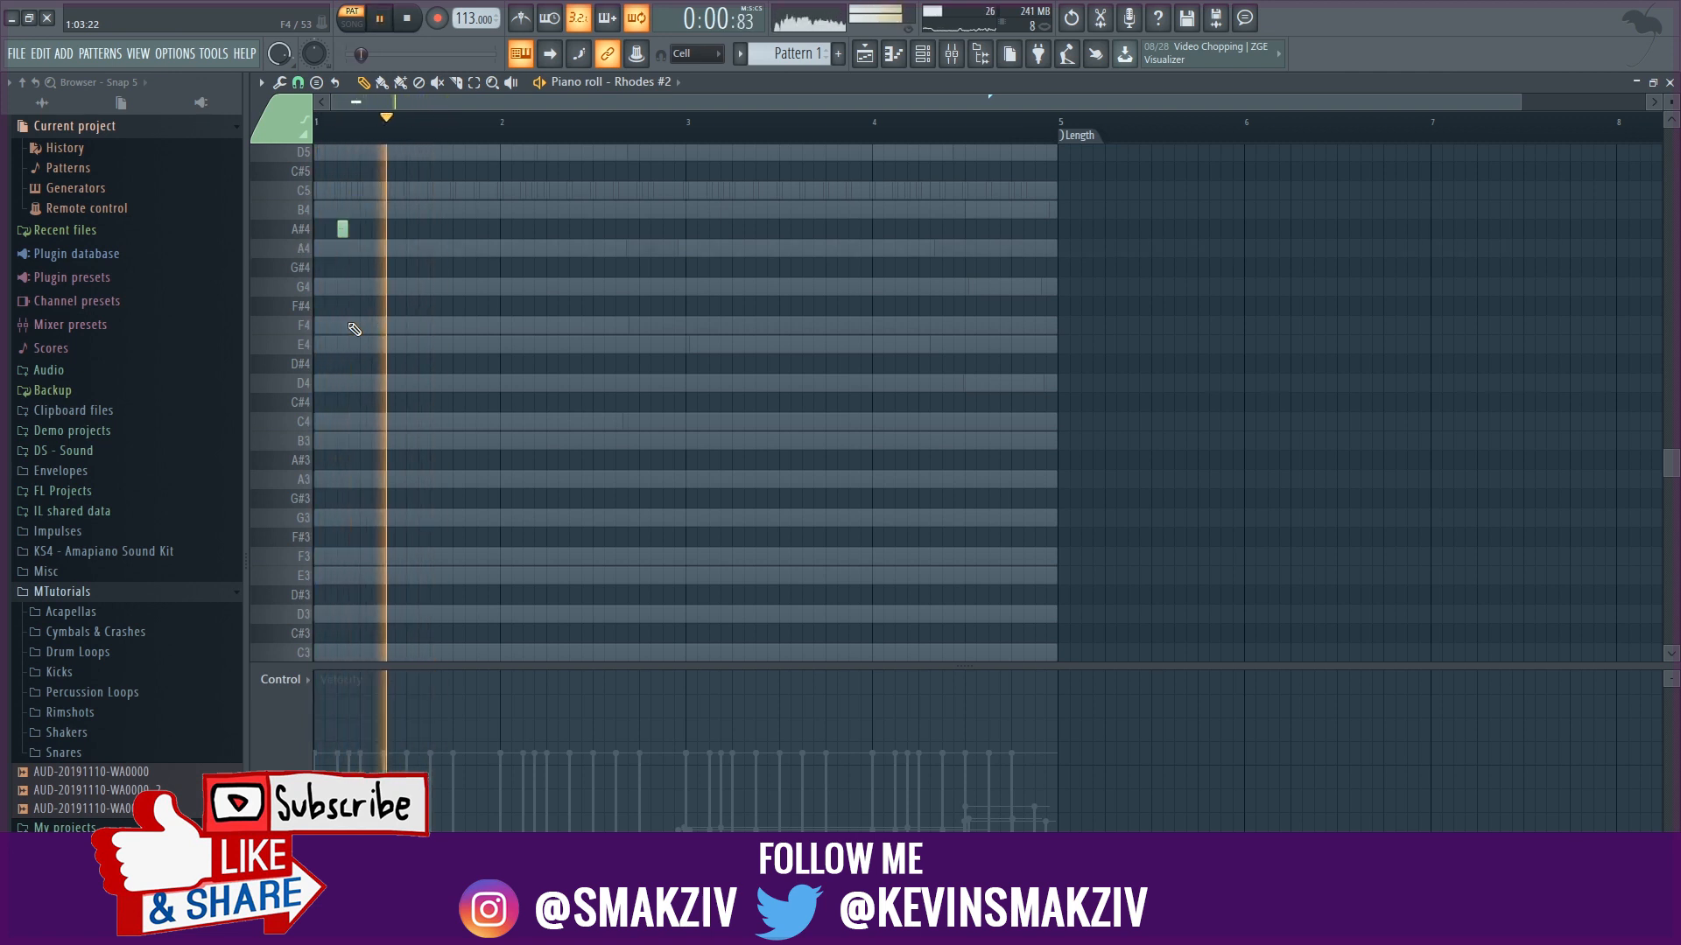
key(shift+Down)
key(shift+Down)
key(shift+Down)
key(shift+Down)
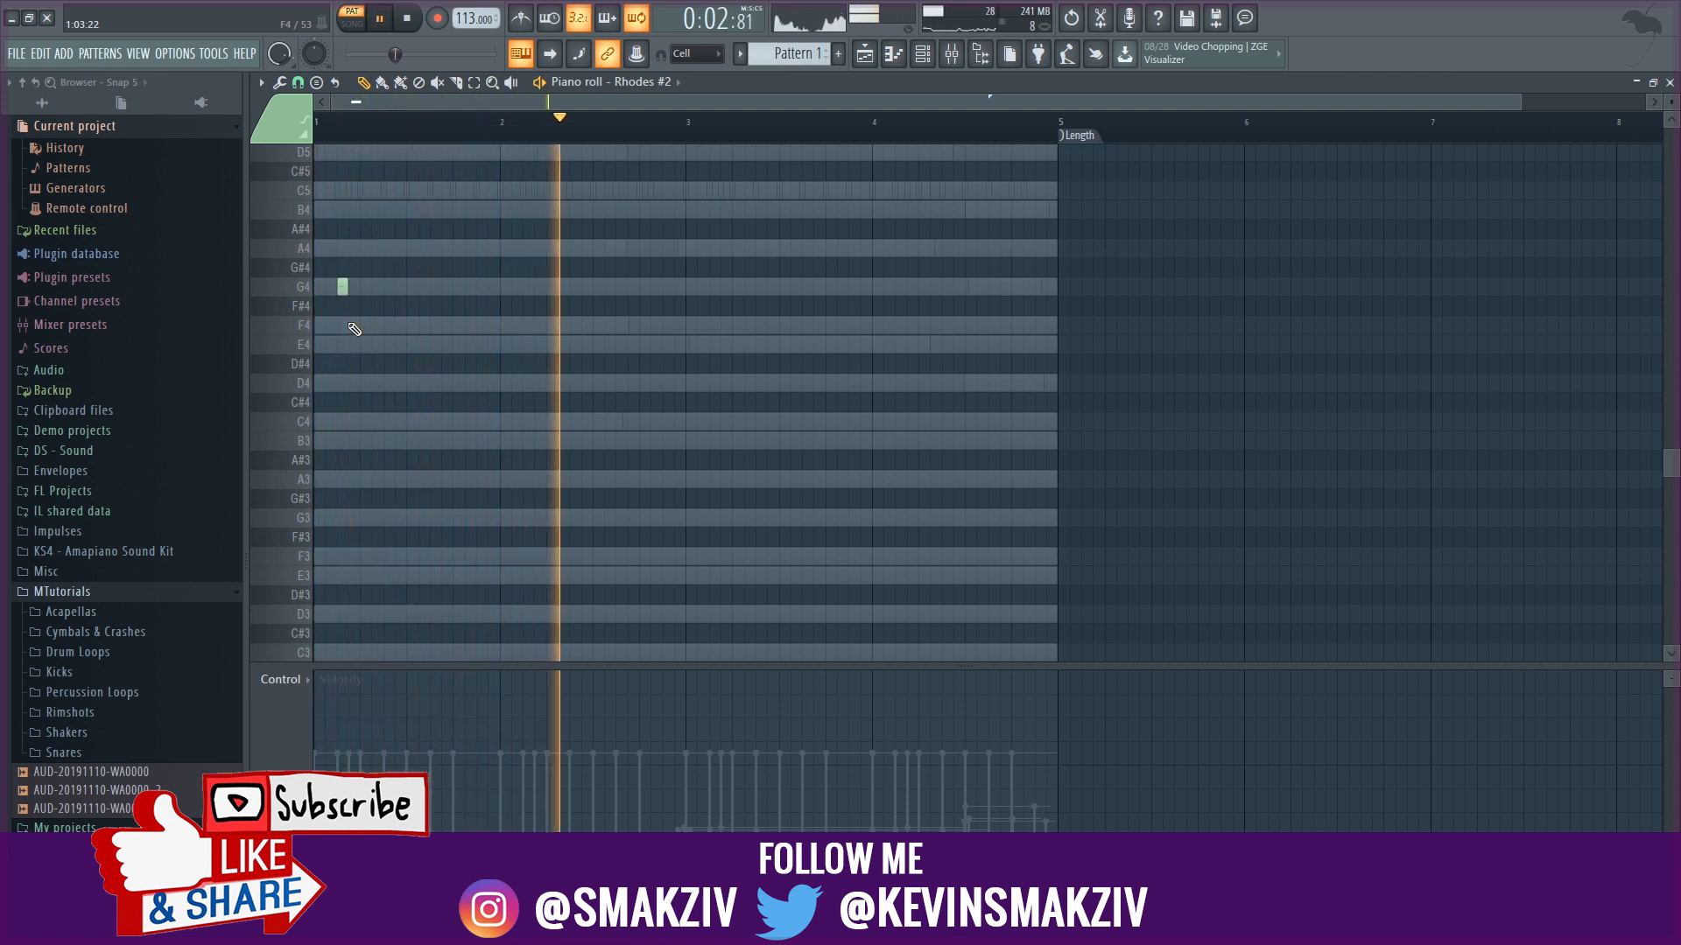
- Audition the G4 note against the pattern and add a one-step F4 note on step 4 of bar 1
key(space)
key(space)
key(space)
key(space)
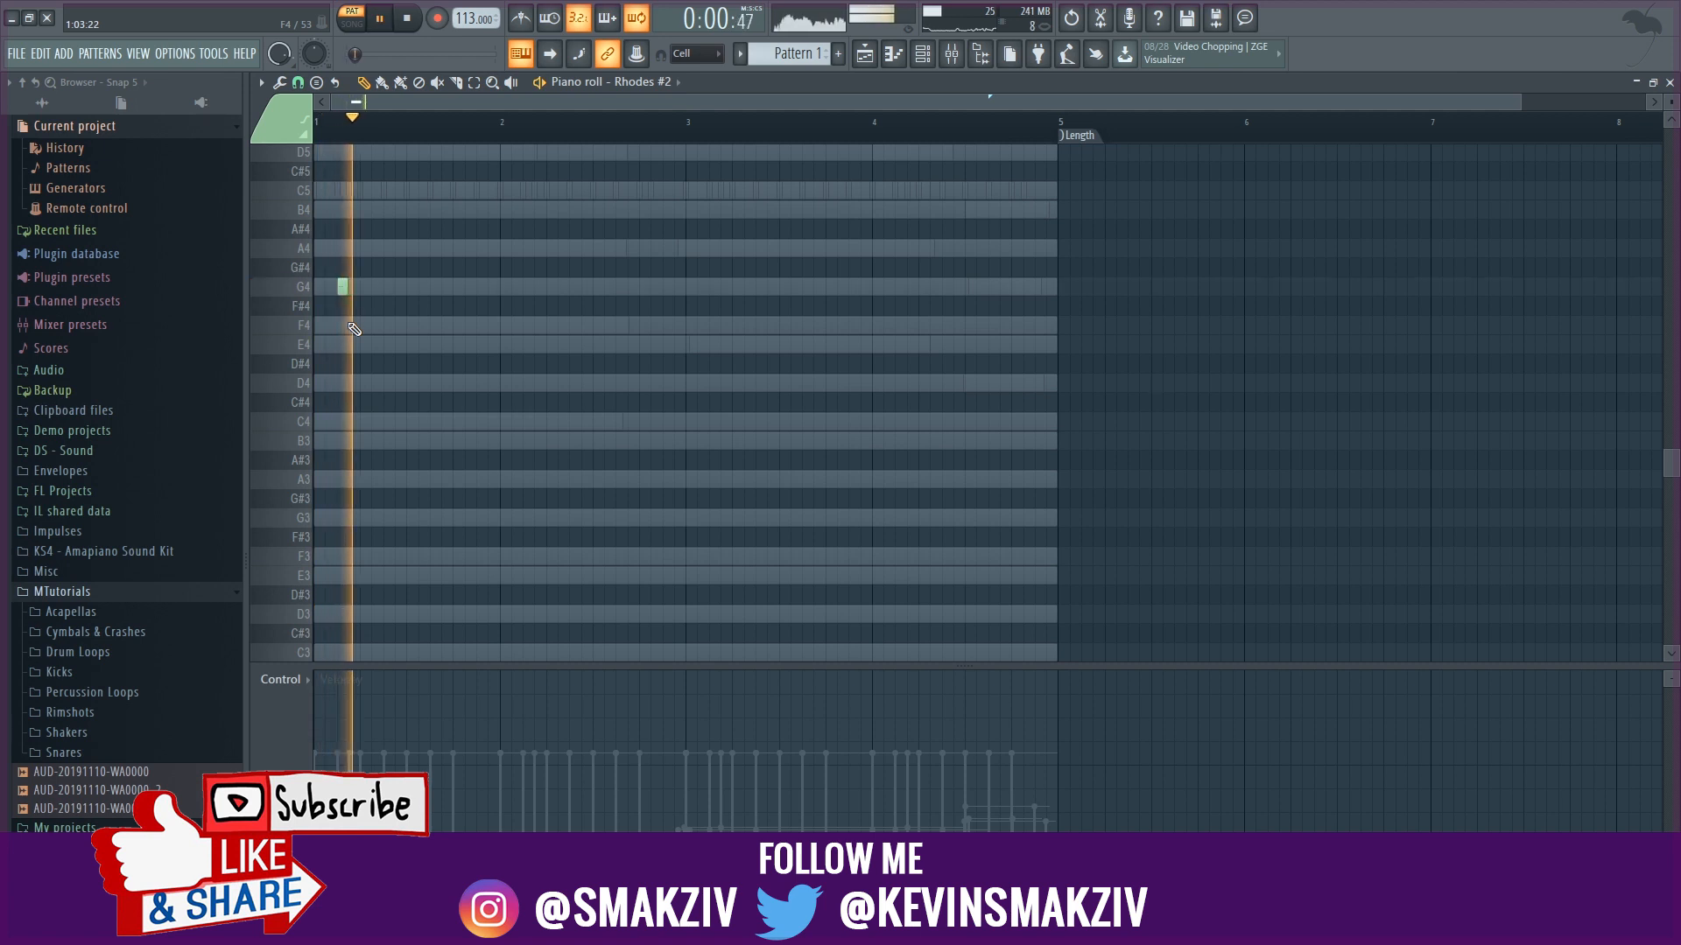
key(space)
click(353, 325)
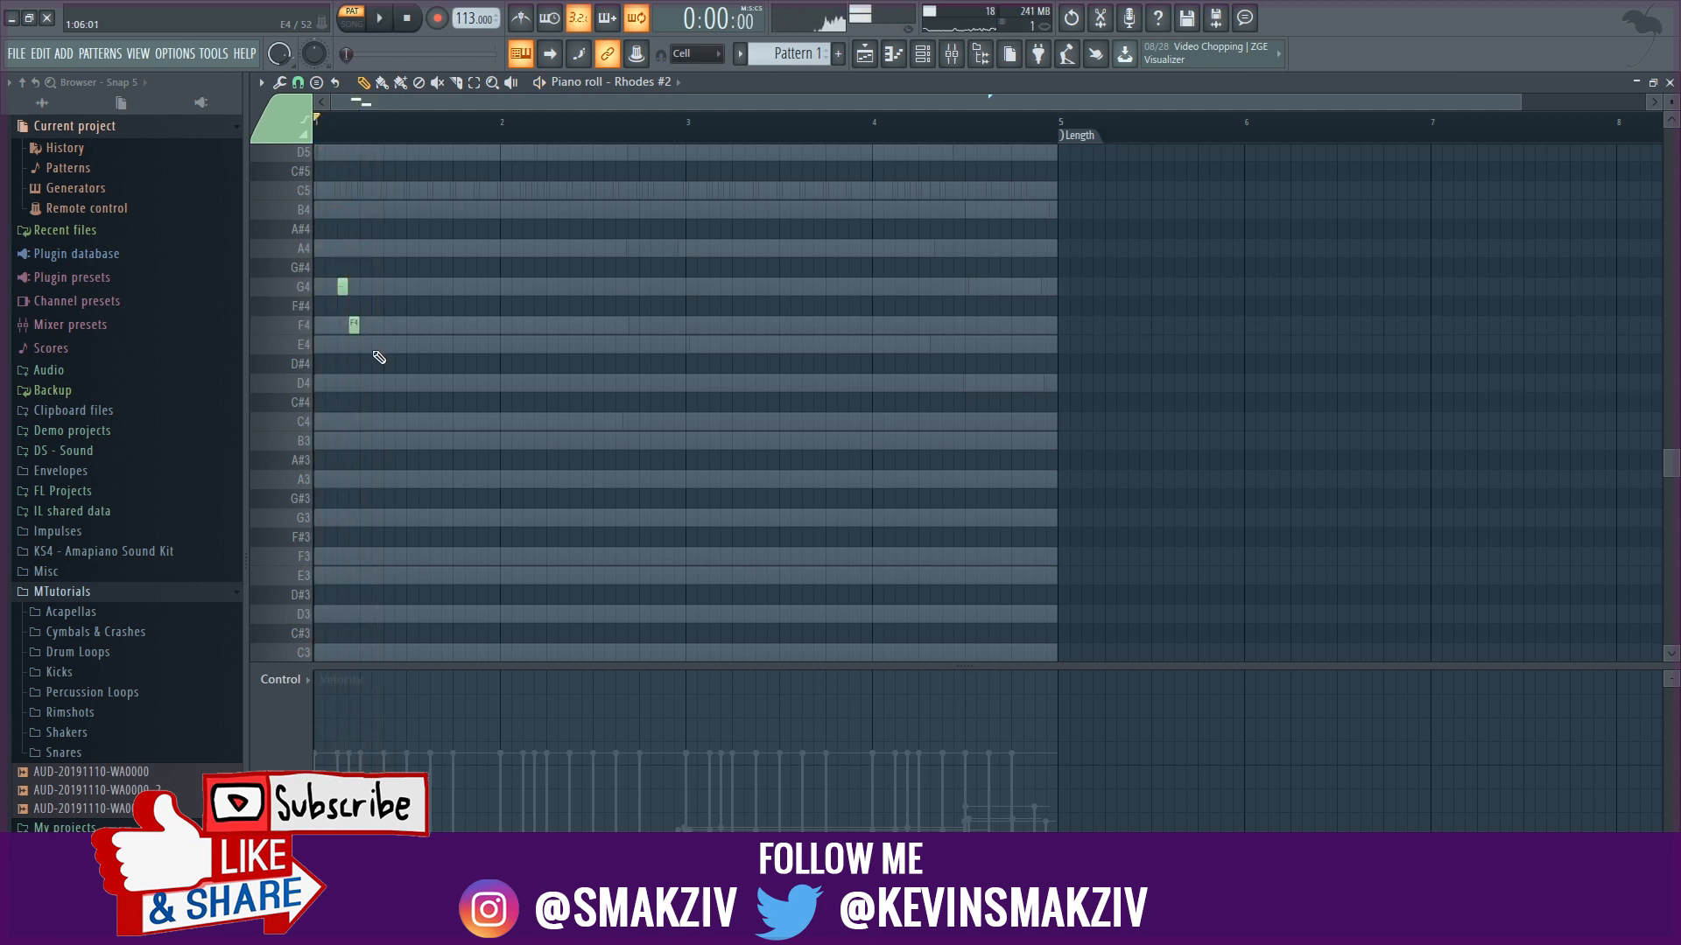
- Draw a one-step E4 note in bar 1 and try it on steps 5 and 7 against the pattern
click(374, 345)
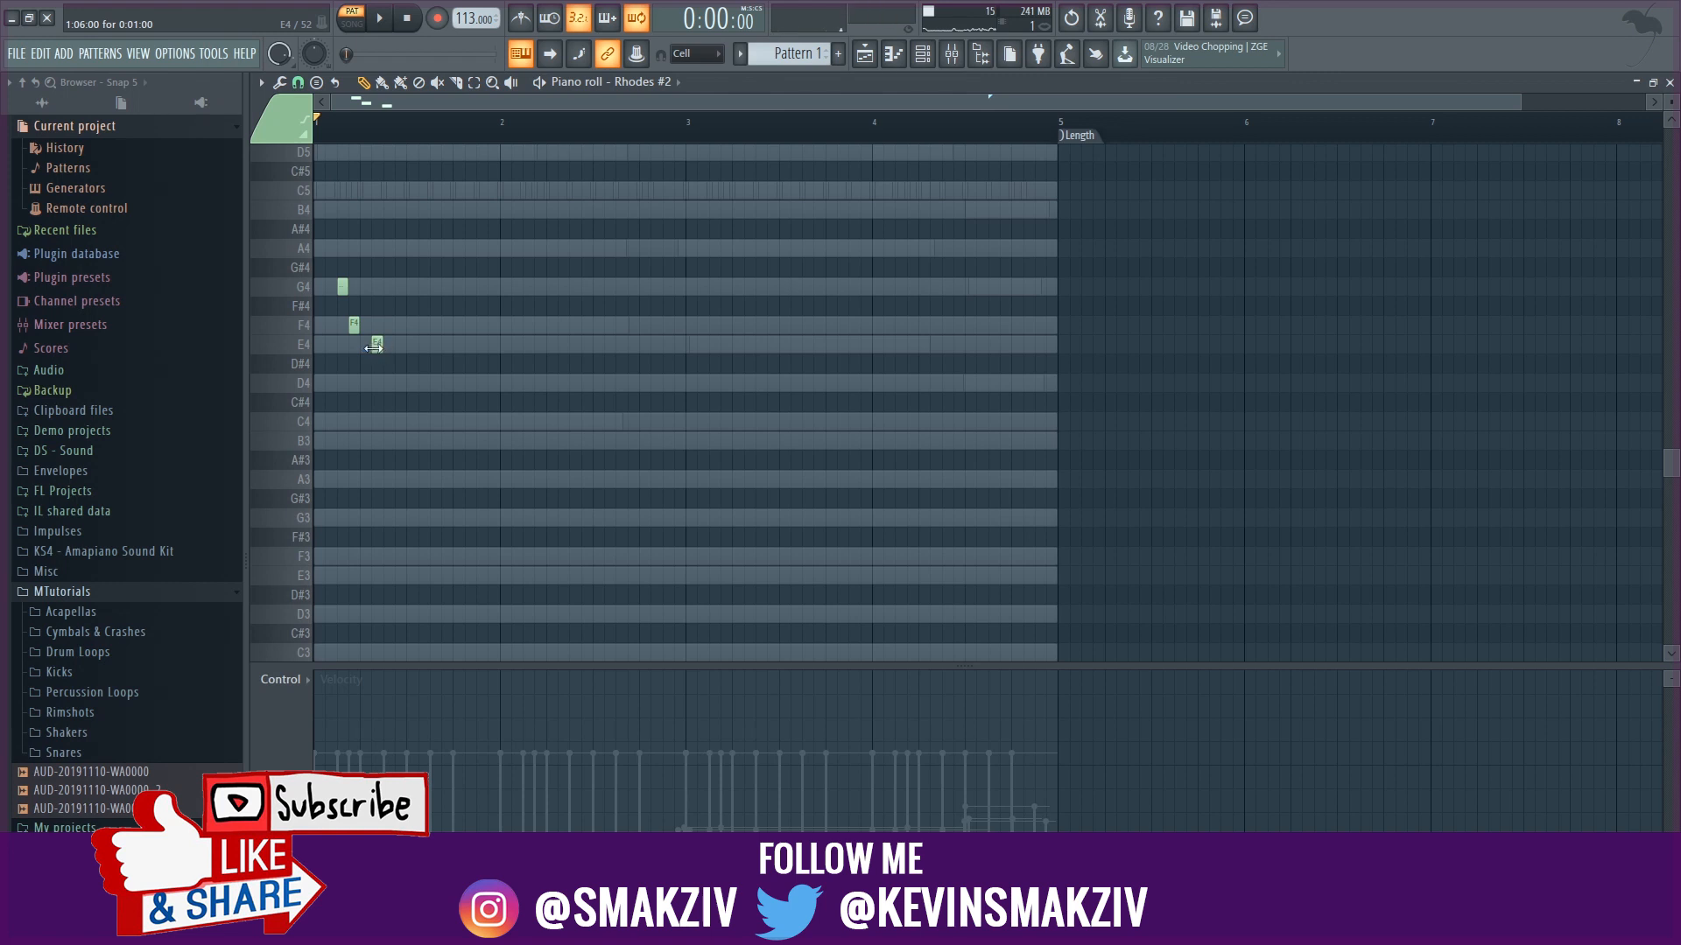
drag(376, 344, 369, 350)
key(space)
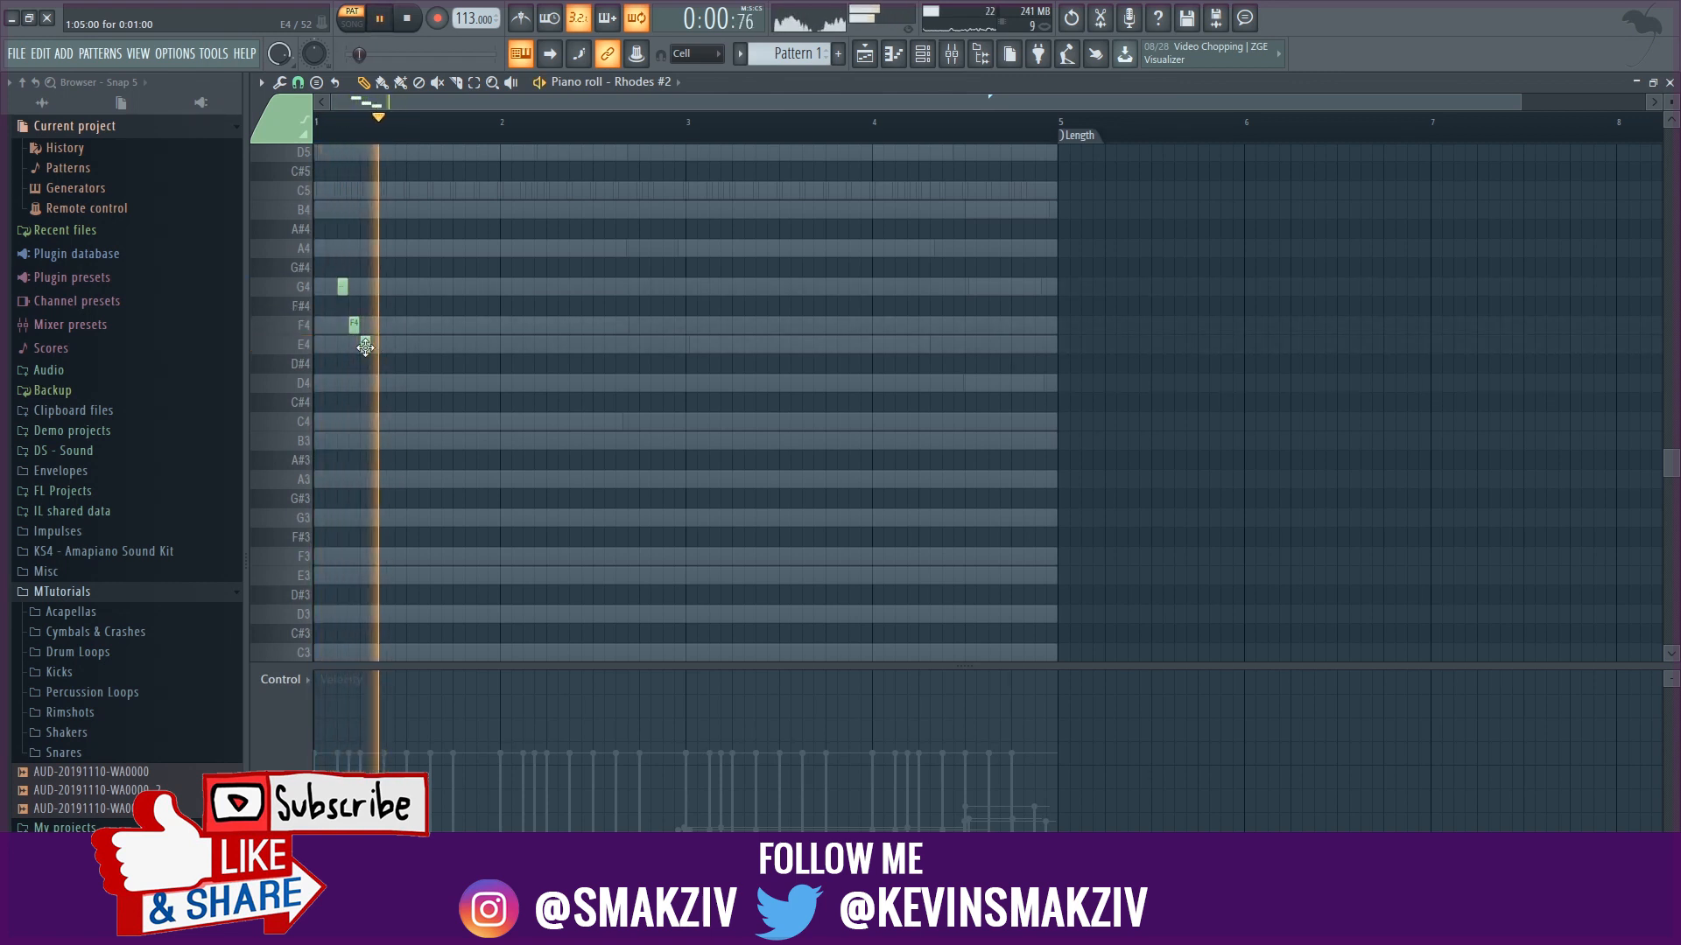
drag(369, 349, 383, 346)
key(space)
key(space)
key(space)
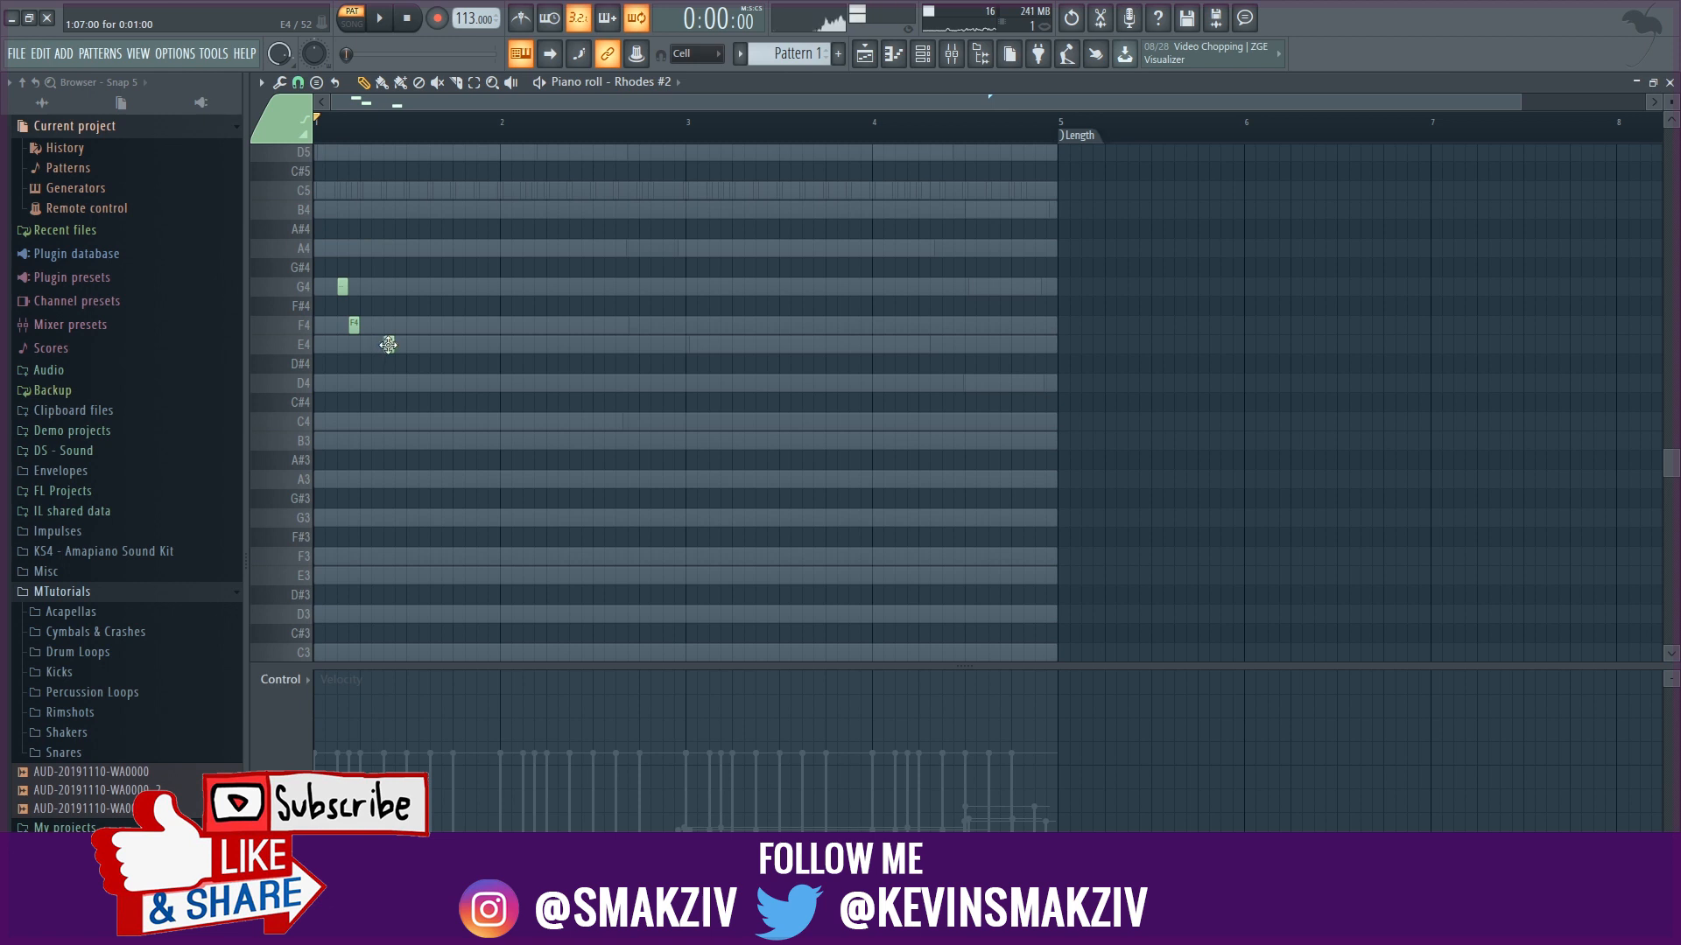
- Raise the E4 note to F4, move it to step 6 of bar 1, and audition the phrase
drag(387, 345, 390, 325)
key(space)
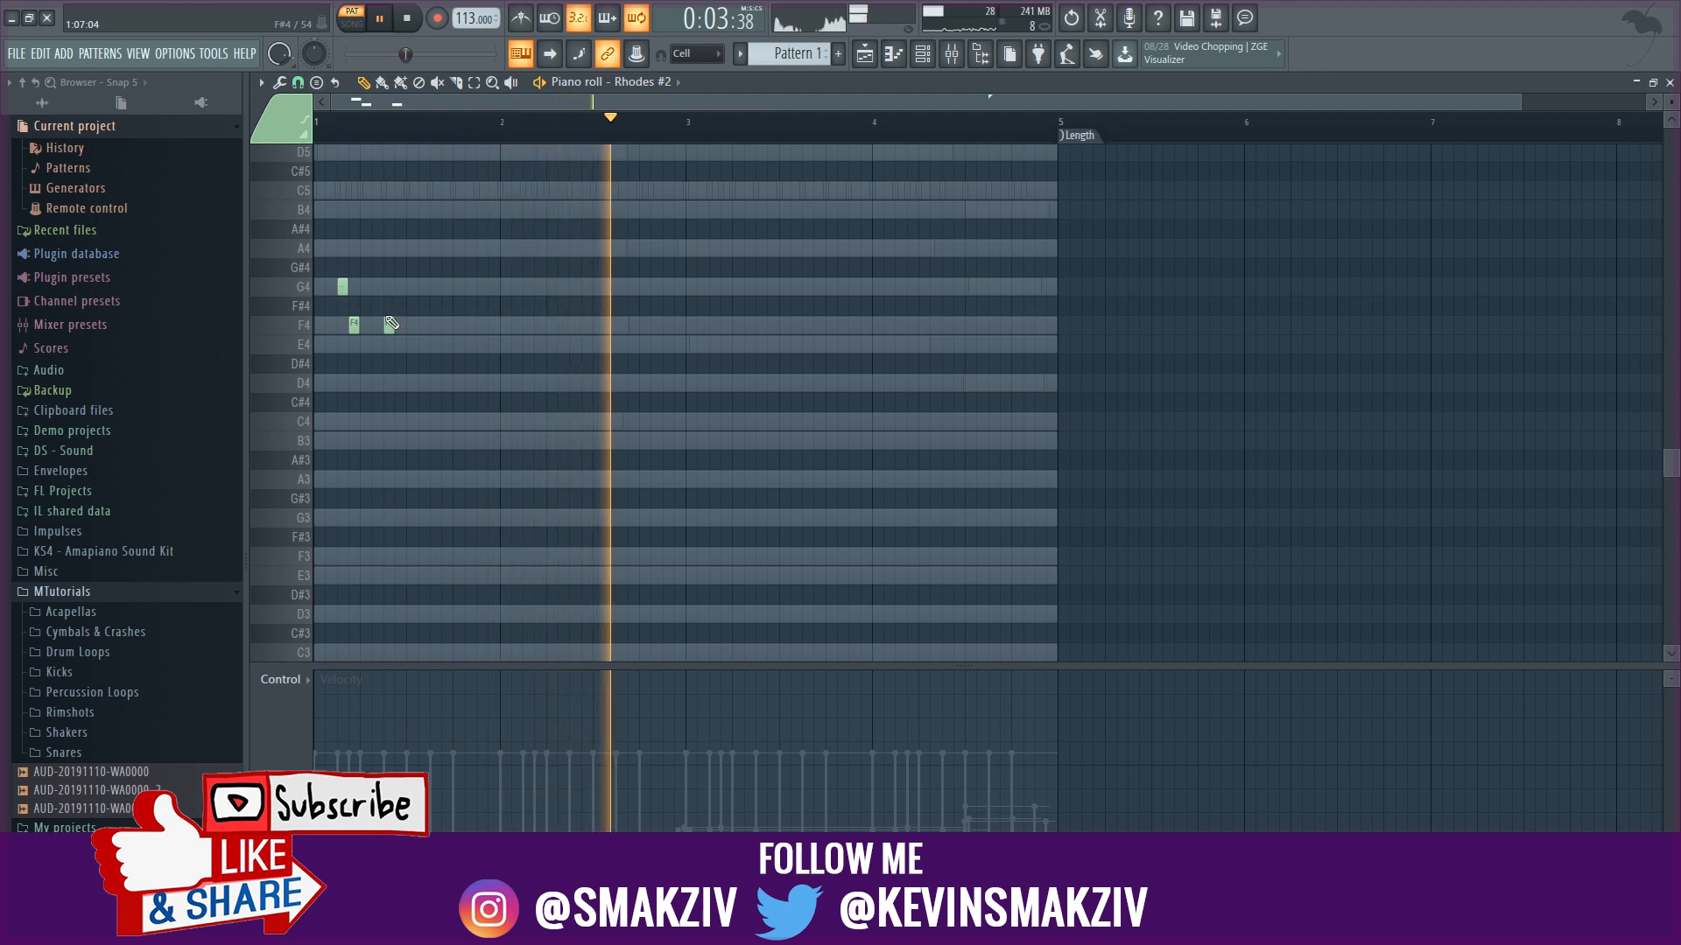
drag(385, 328, 381, 329)
key(space)
key(space)
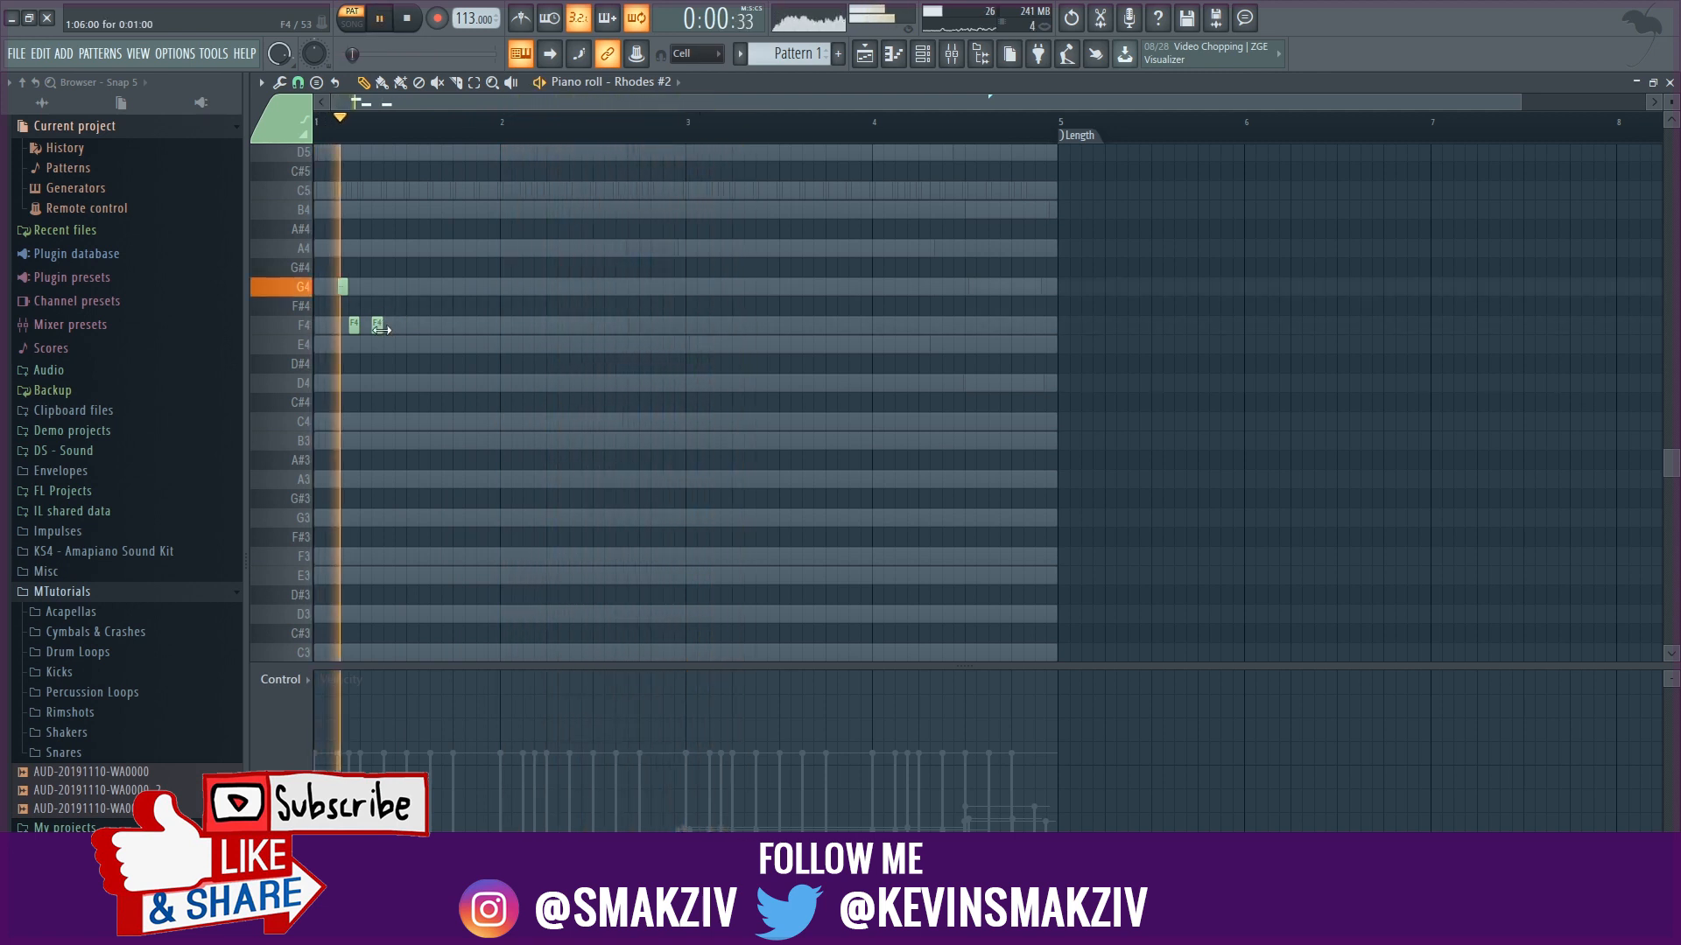
key(space)
key(space)
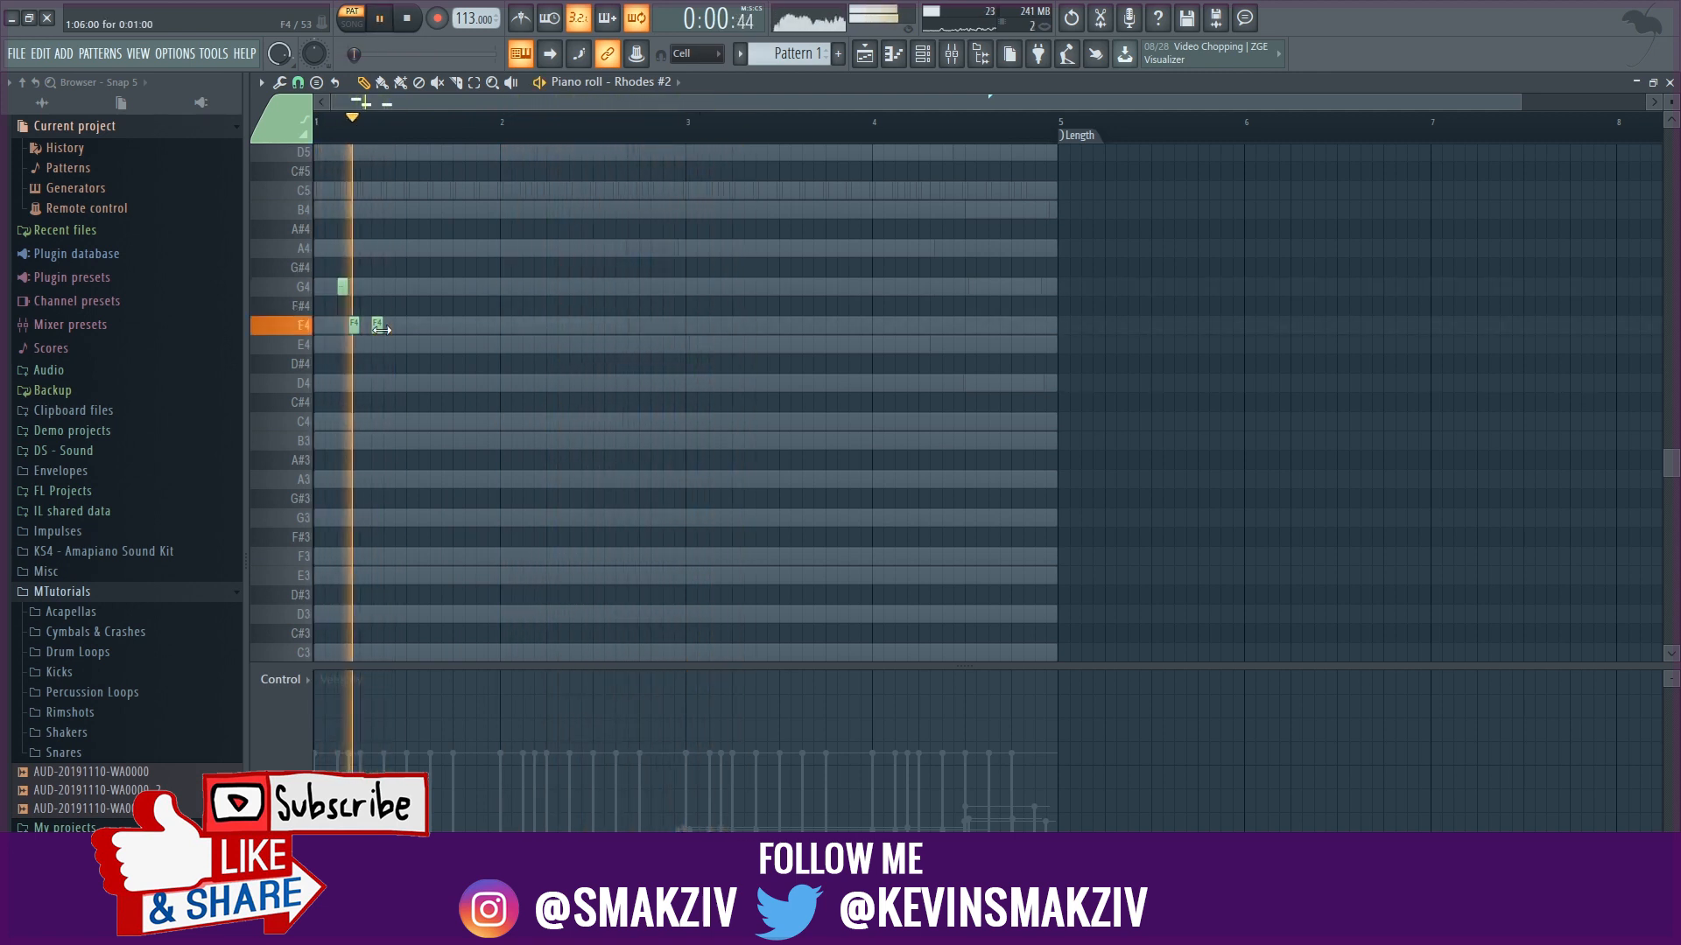
key(space)
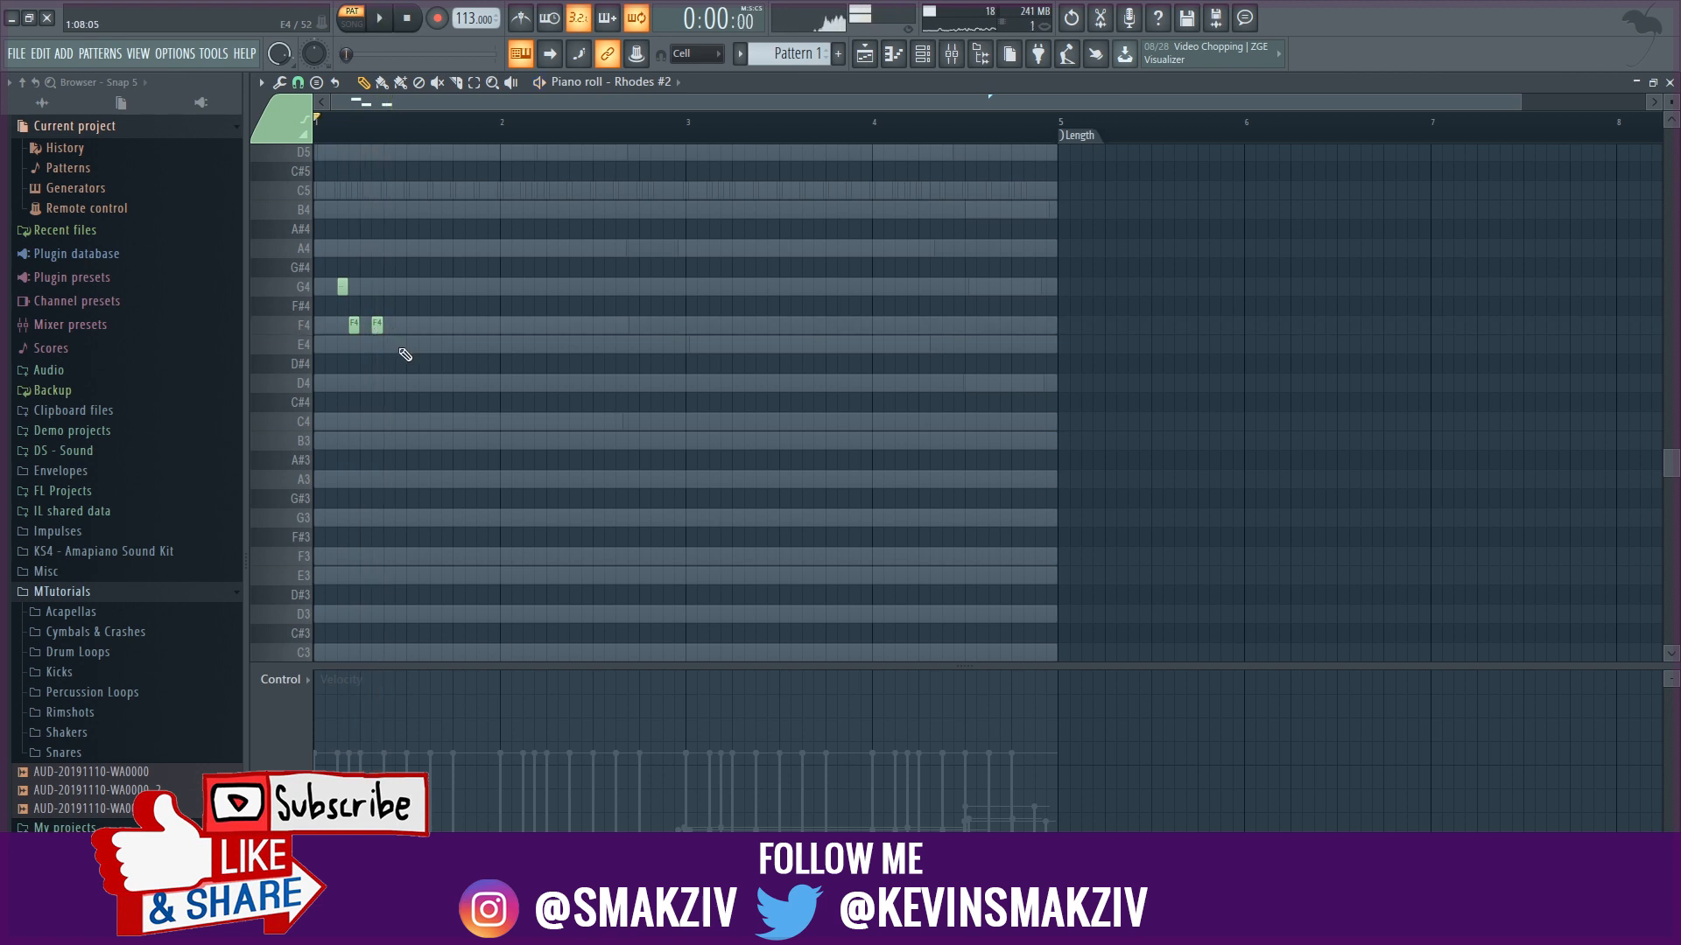
- Add a one-step E4 note on step 8 of bar 1 and audition it against the pattern
click(399, 345)
key(space)
key(space)
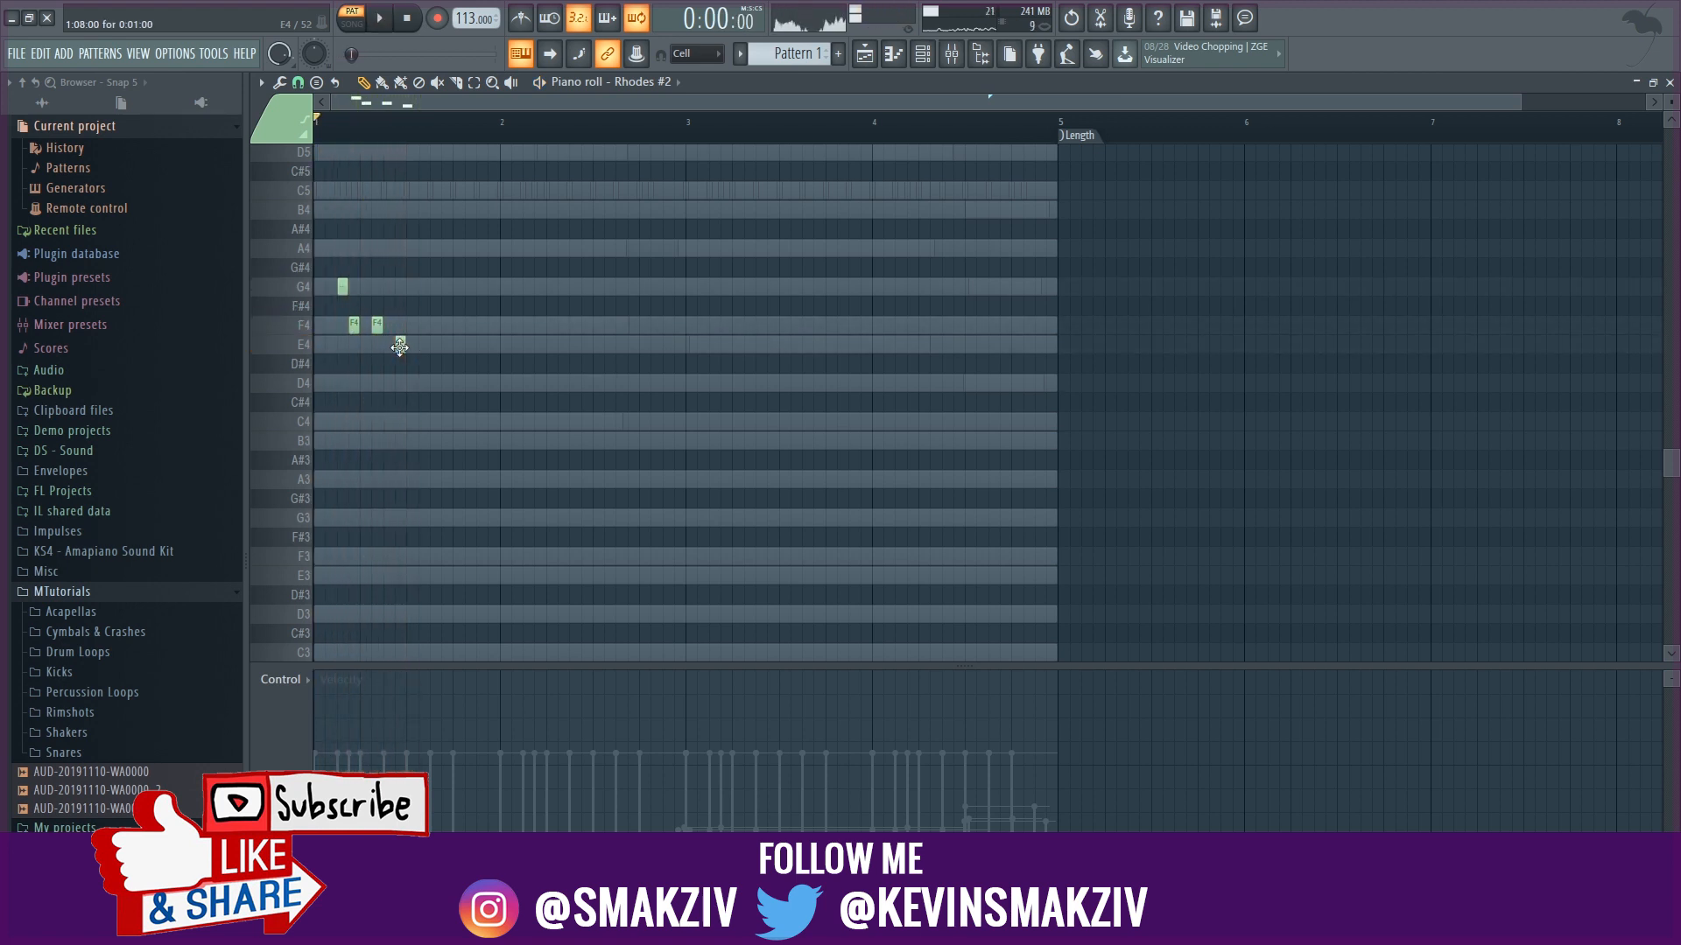
key(space)
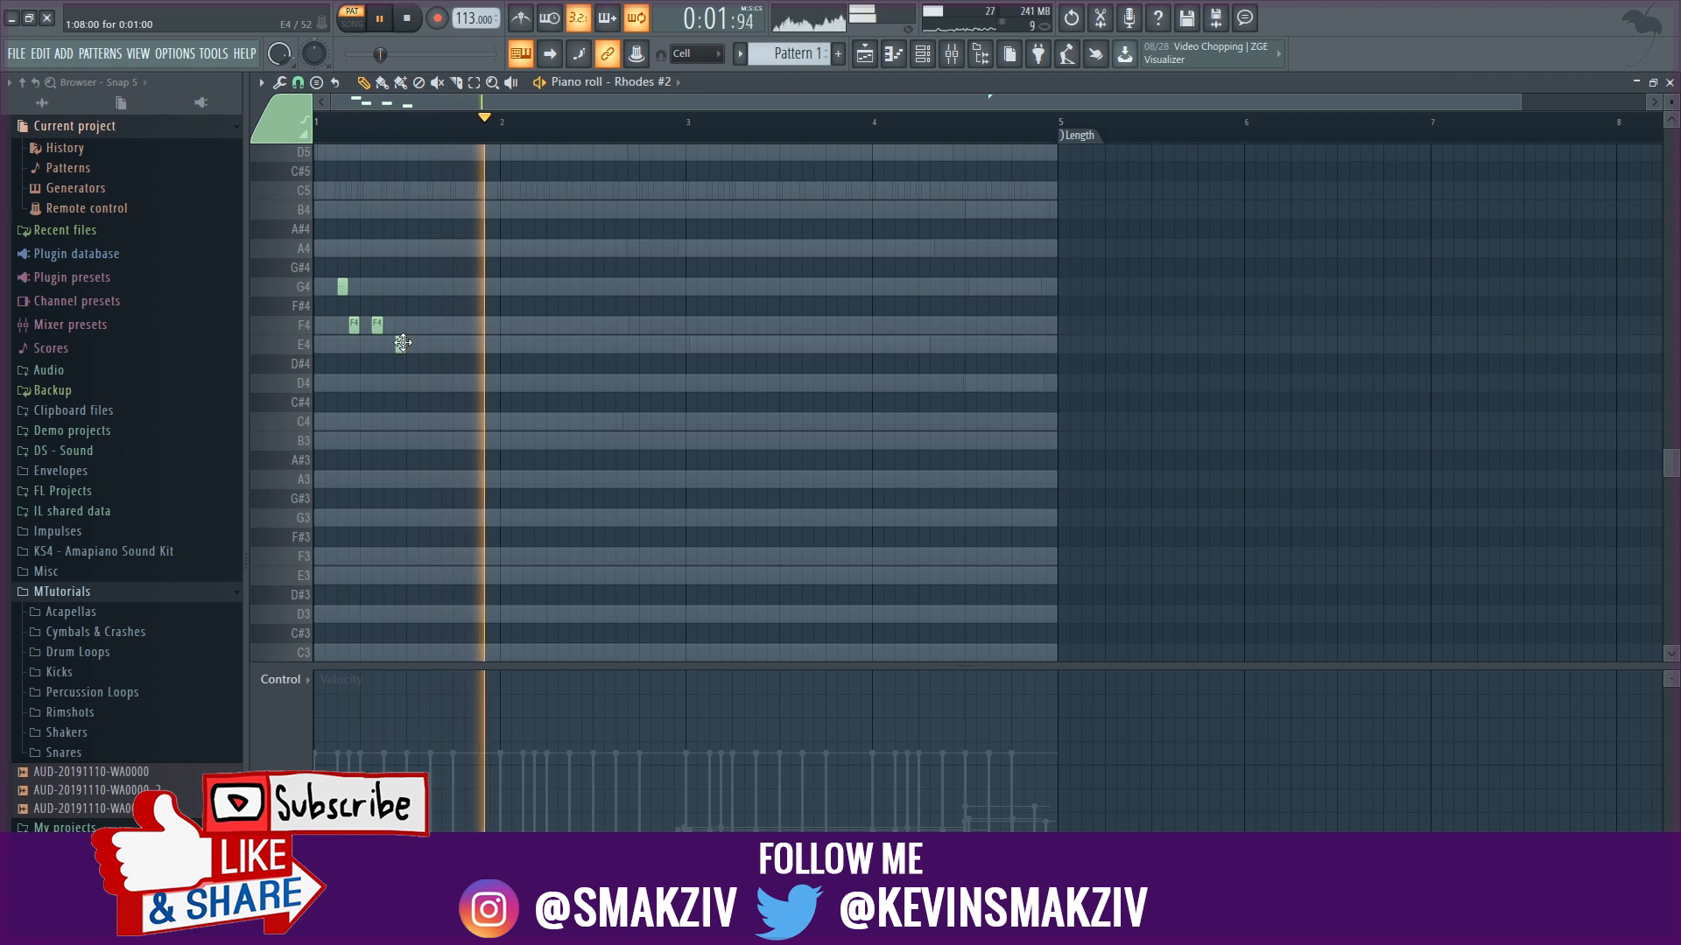
- Raise the note on step 8 of bar 1 to F4 and audition the phrase
mouse_move(403, 339)
mouse_down()
mouse_move(399, 305)
mouse_move(402, 324)
mouse_up()
right_click(403, 313)
key(space)
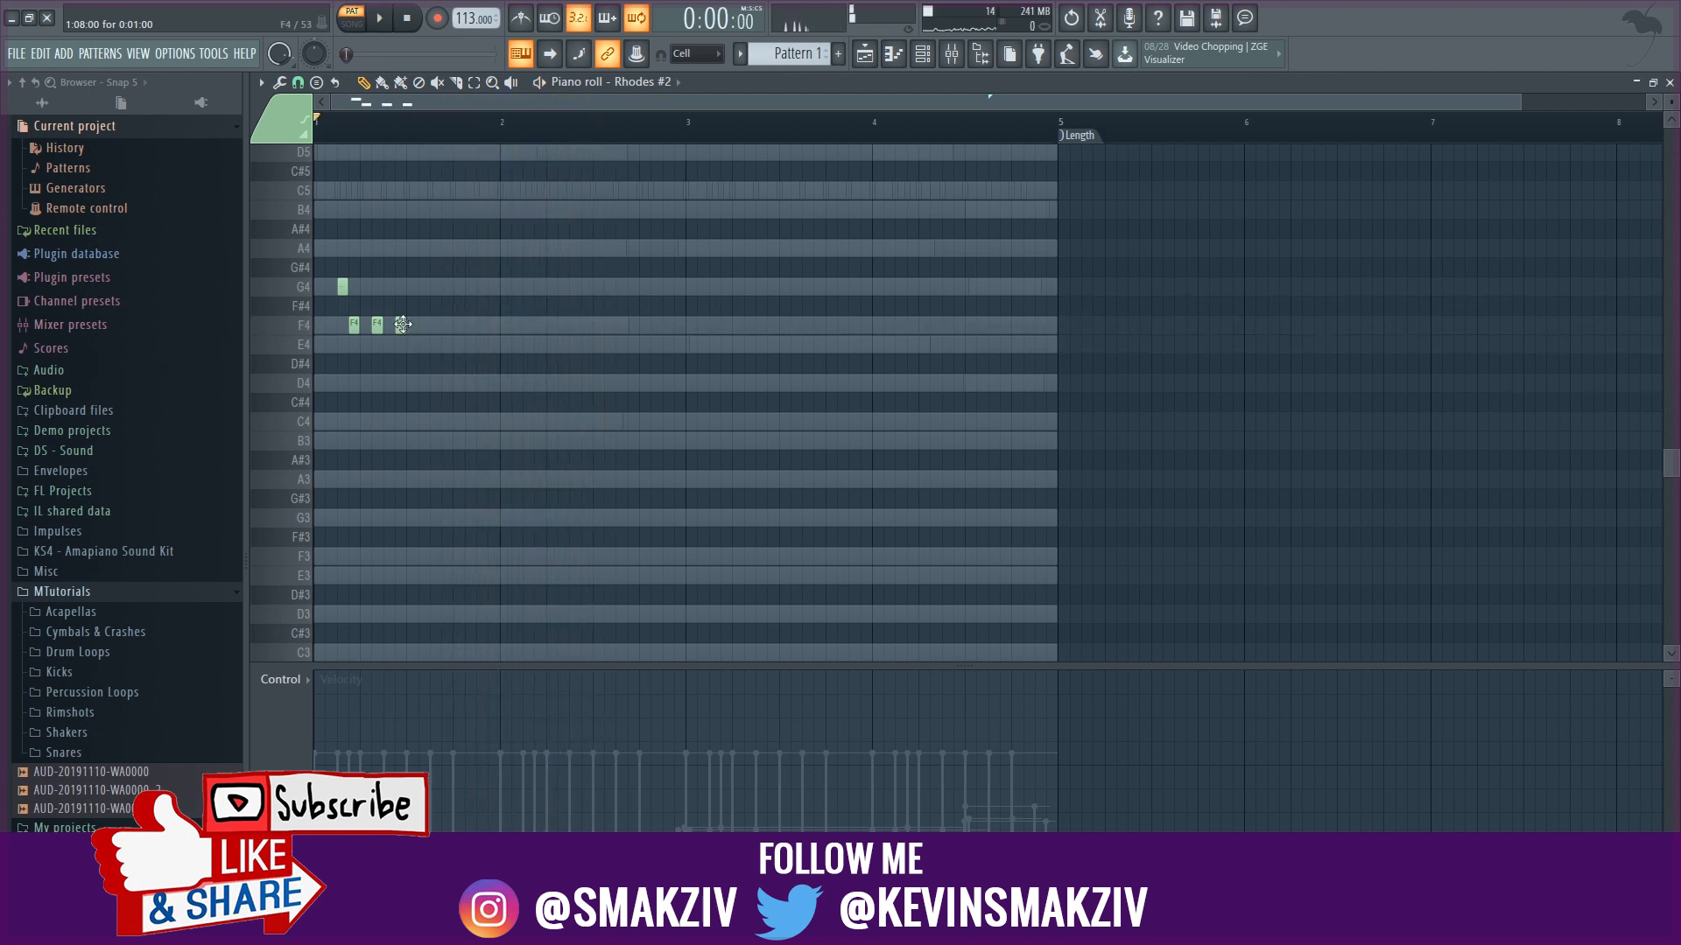
key(space)
key(space)
key(space)
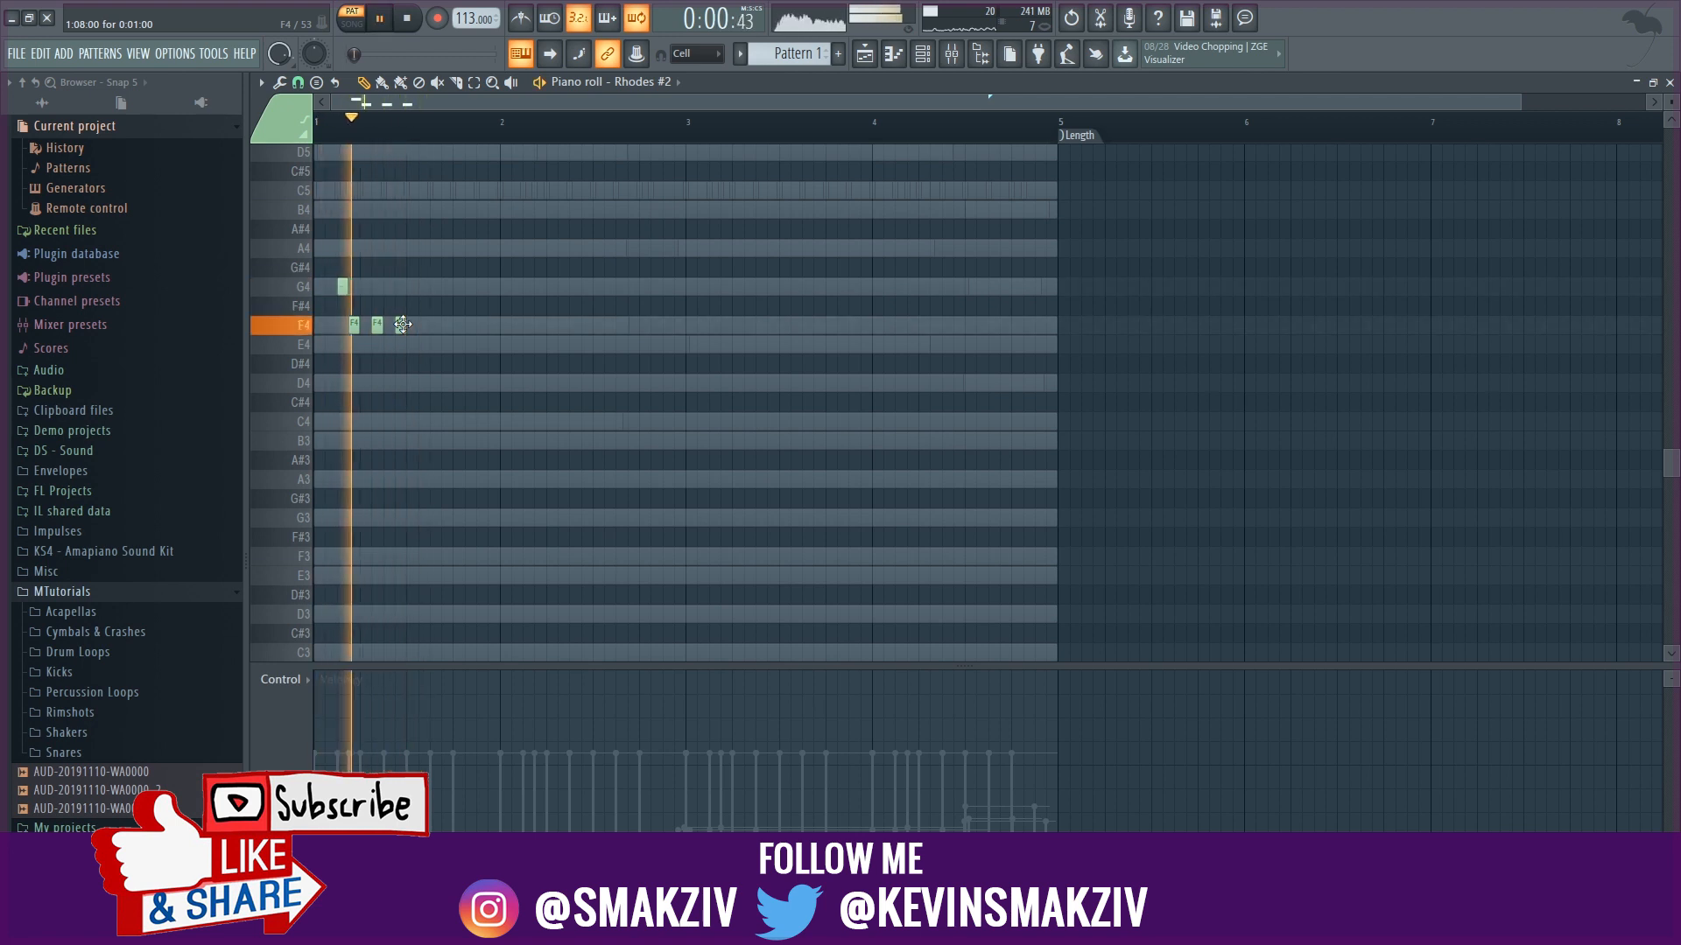
- Raise the phrase's first note, on step 3, to A4 and audition it against the pattern
key(space)
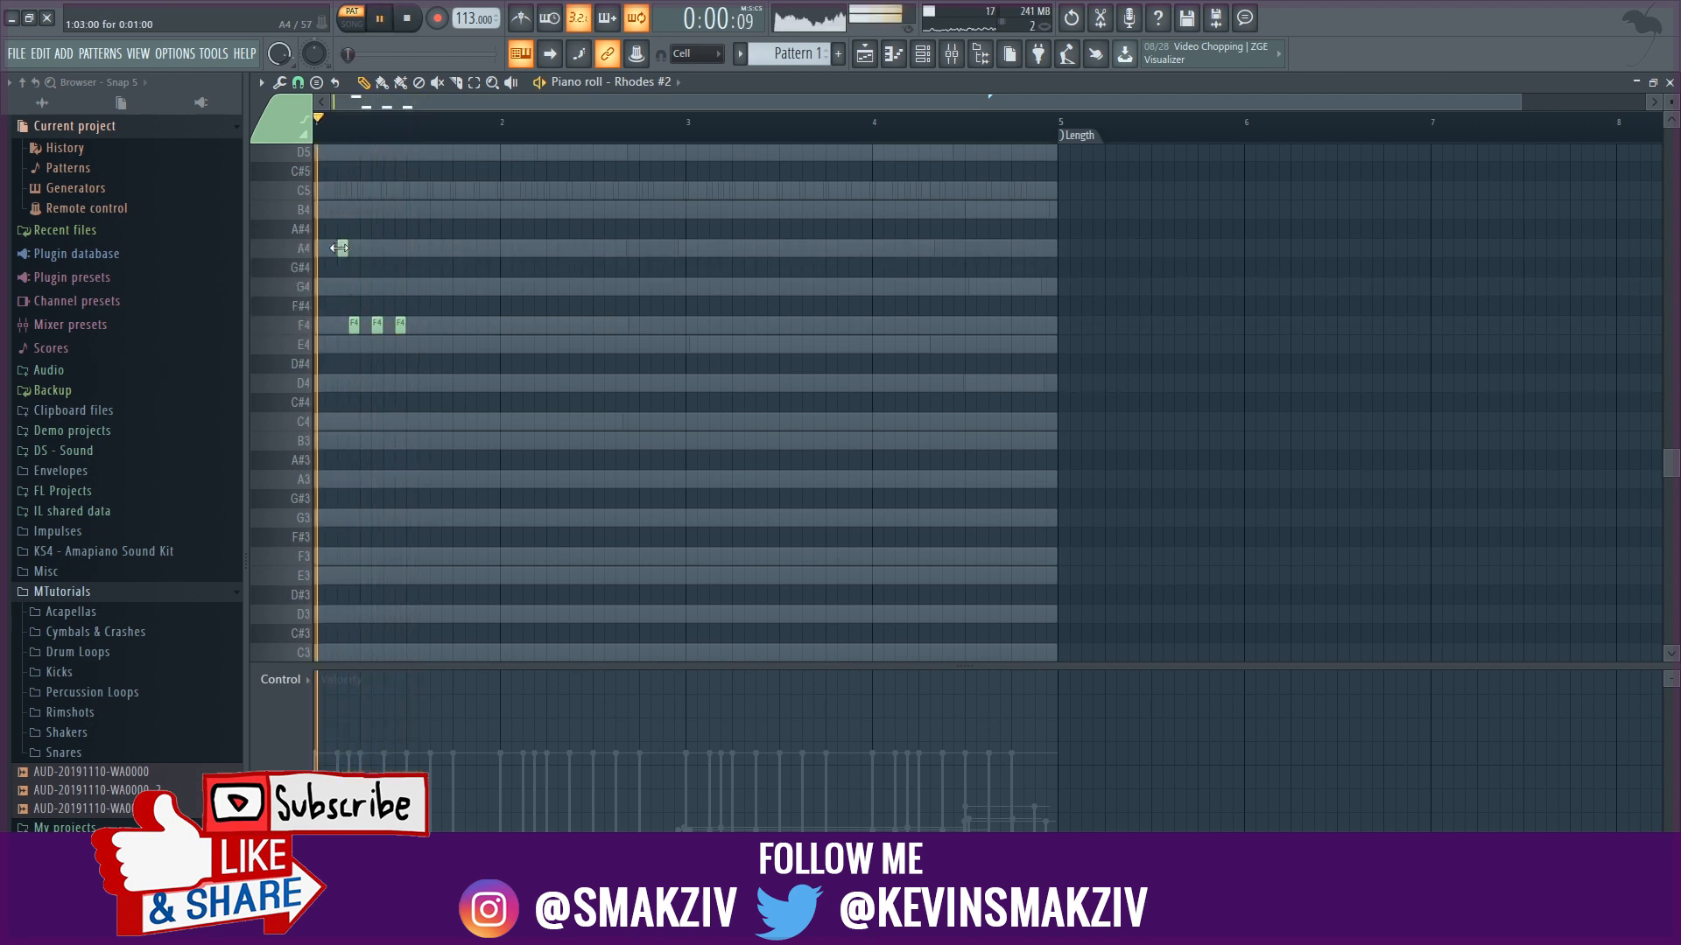
key(space)
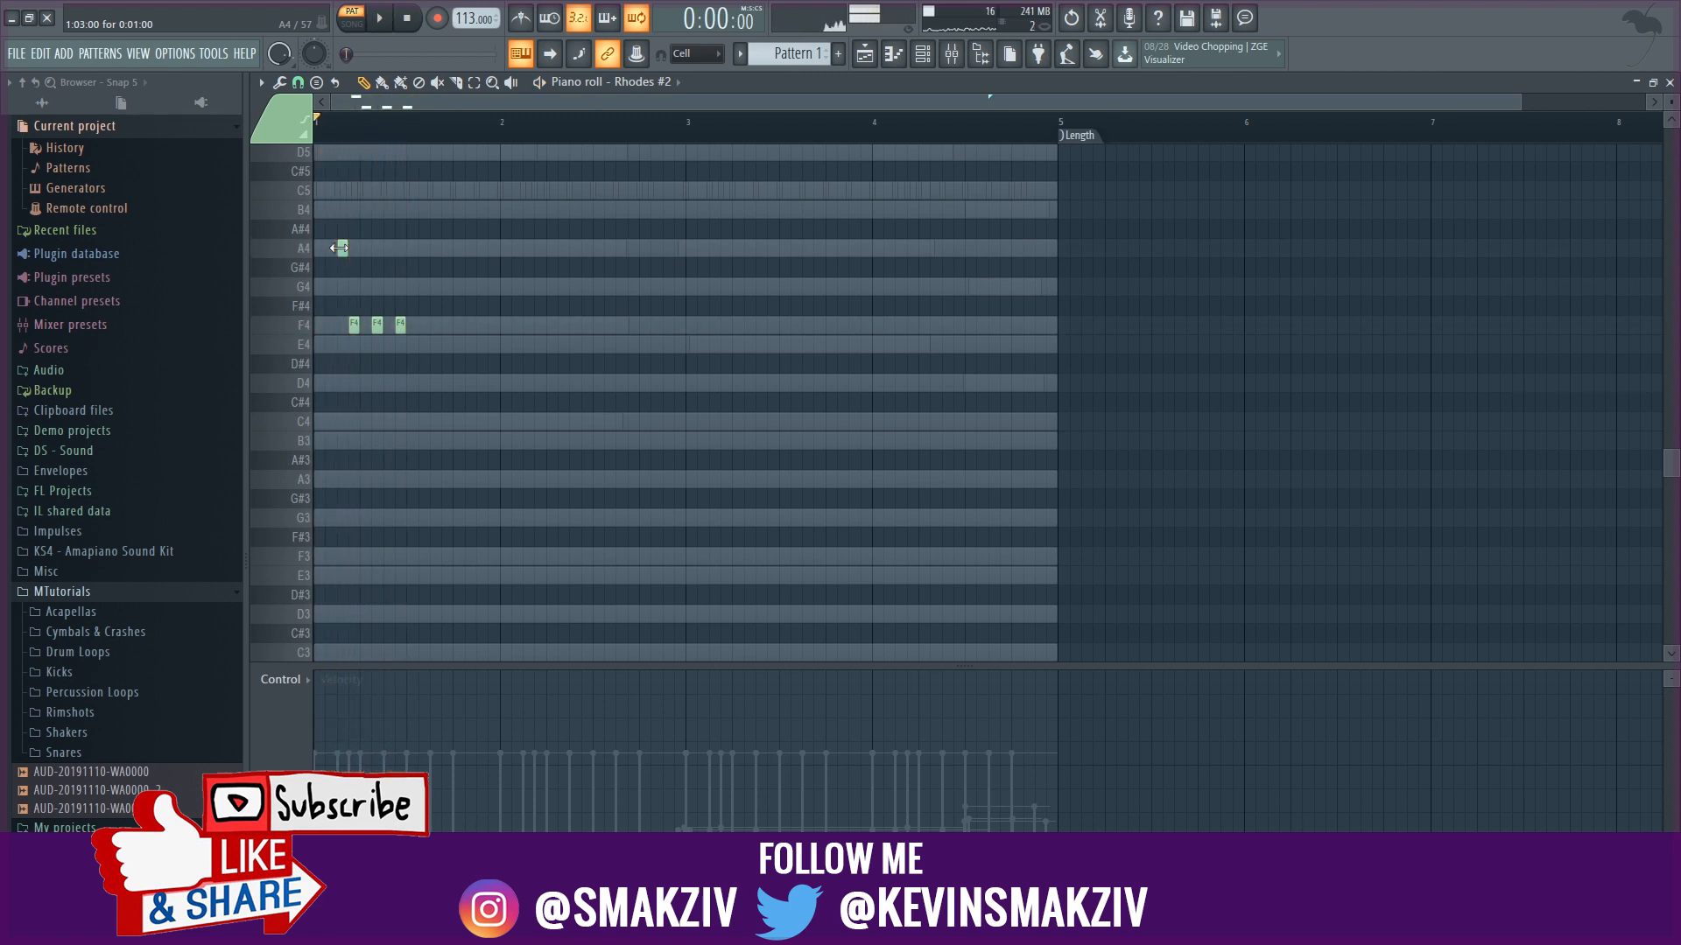
key(space)
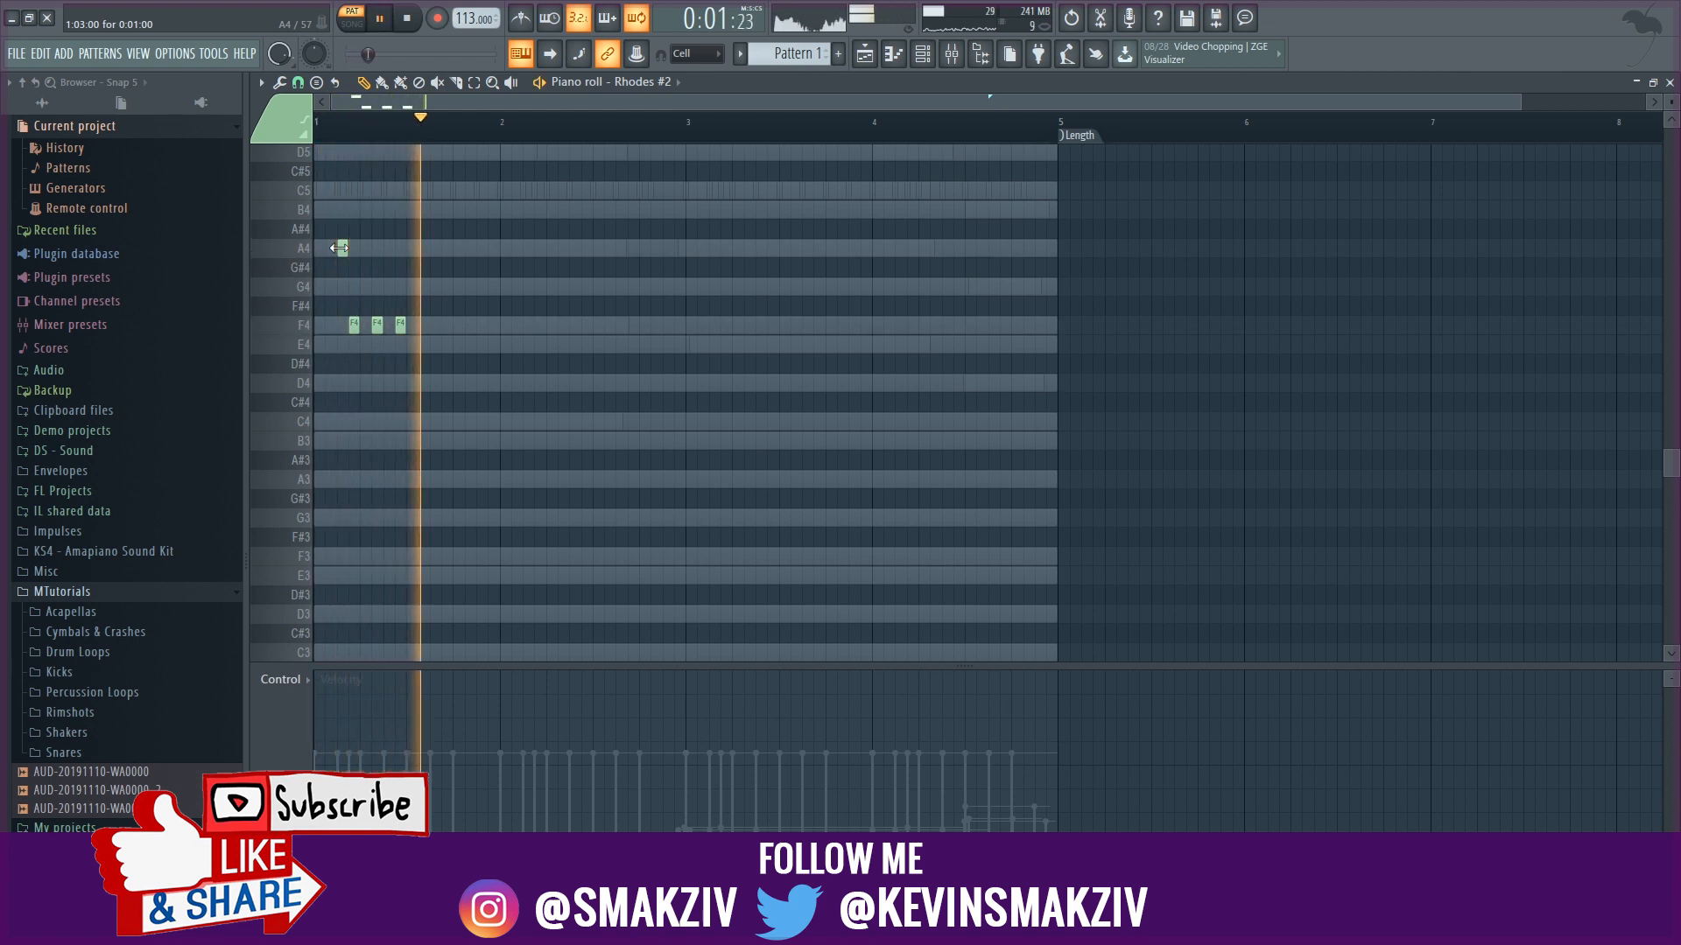
key(space)
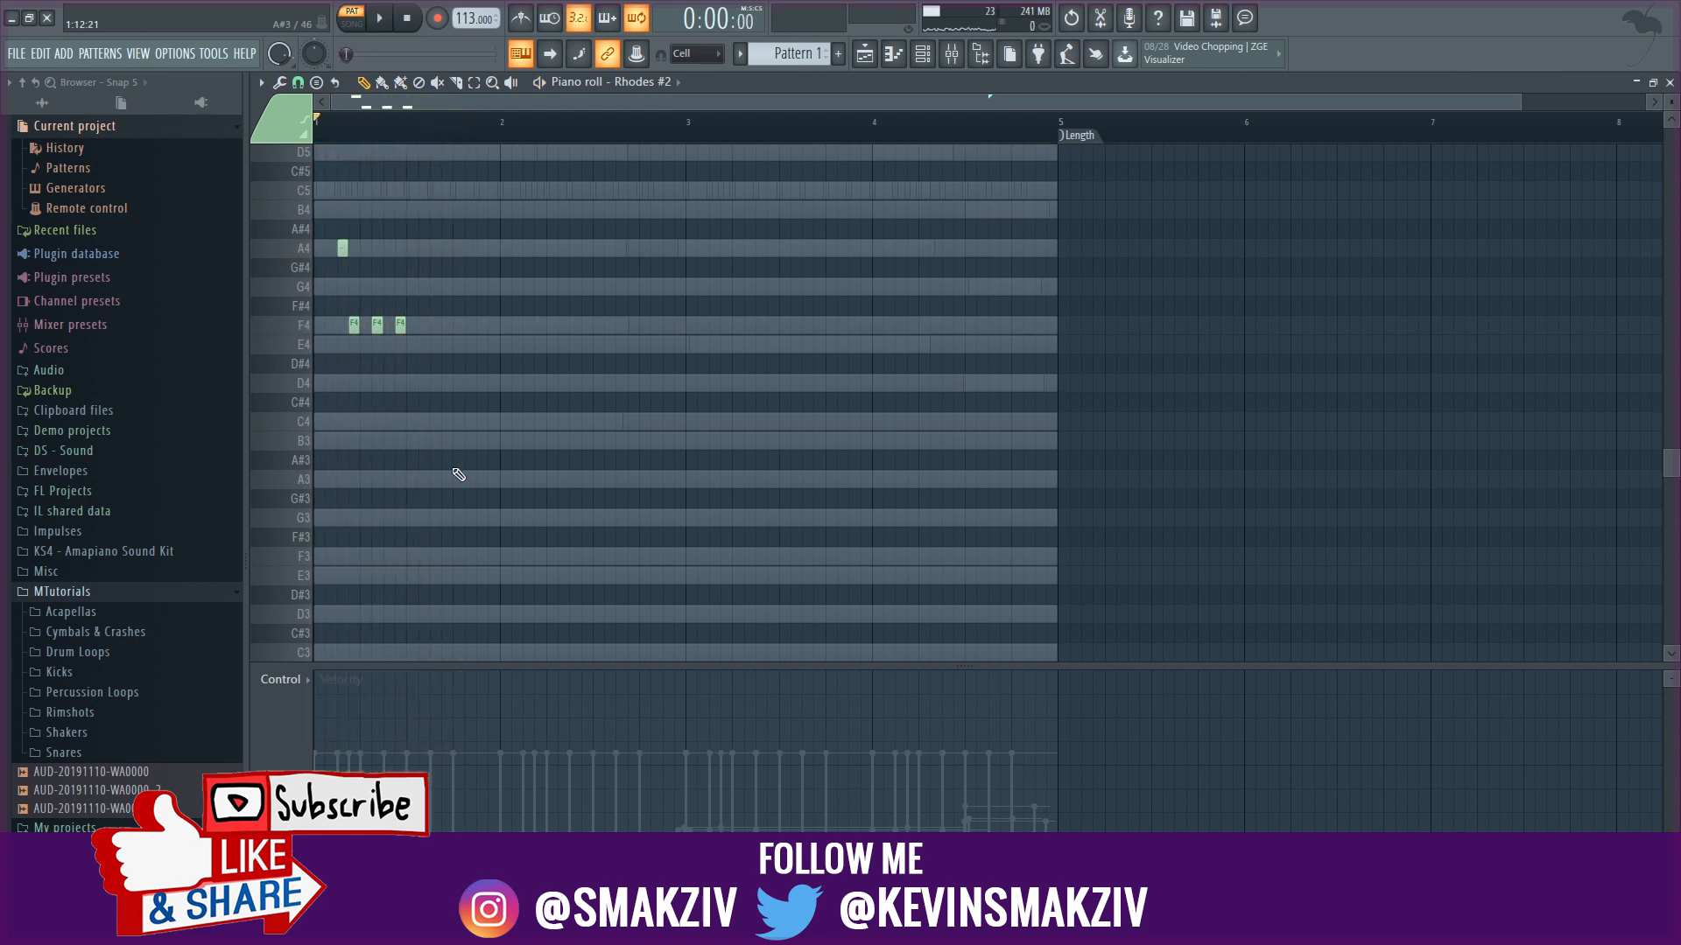
- Duplicate the four-note phrase every half bar until it fills all four bars, then clear the selection
drag(506, 341, 320, 247)
drag(581, 219, 308, 385)
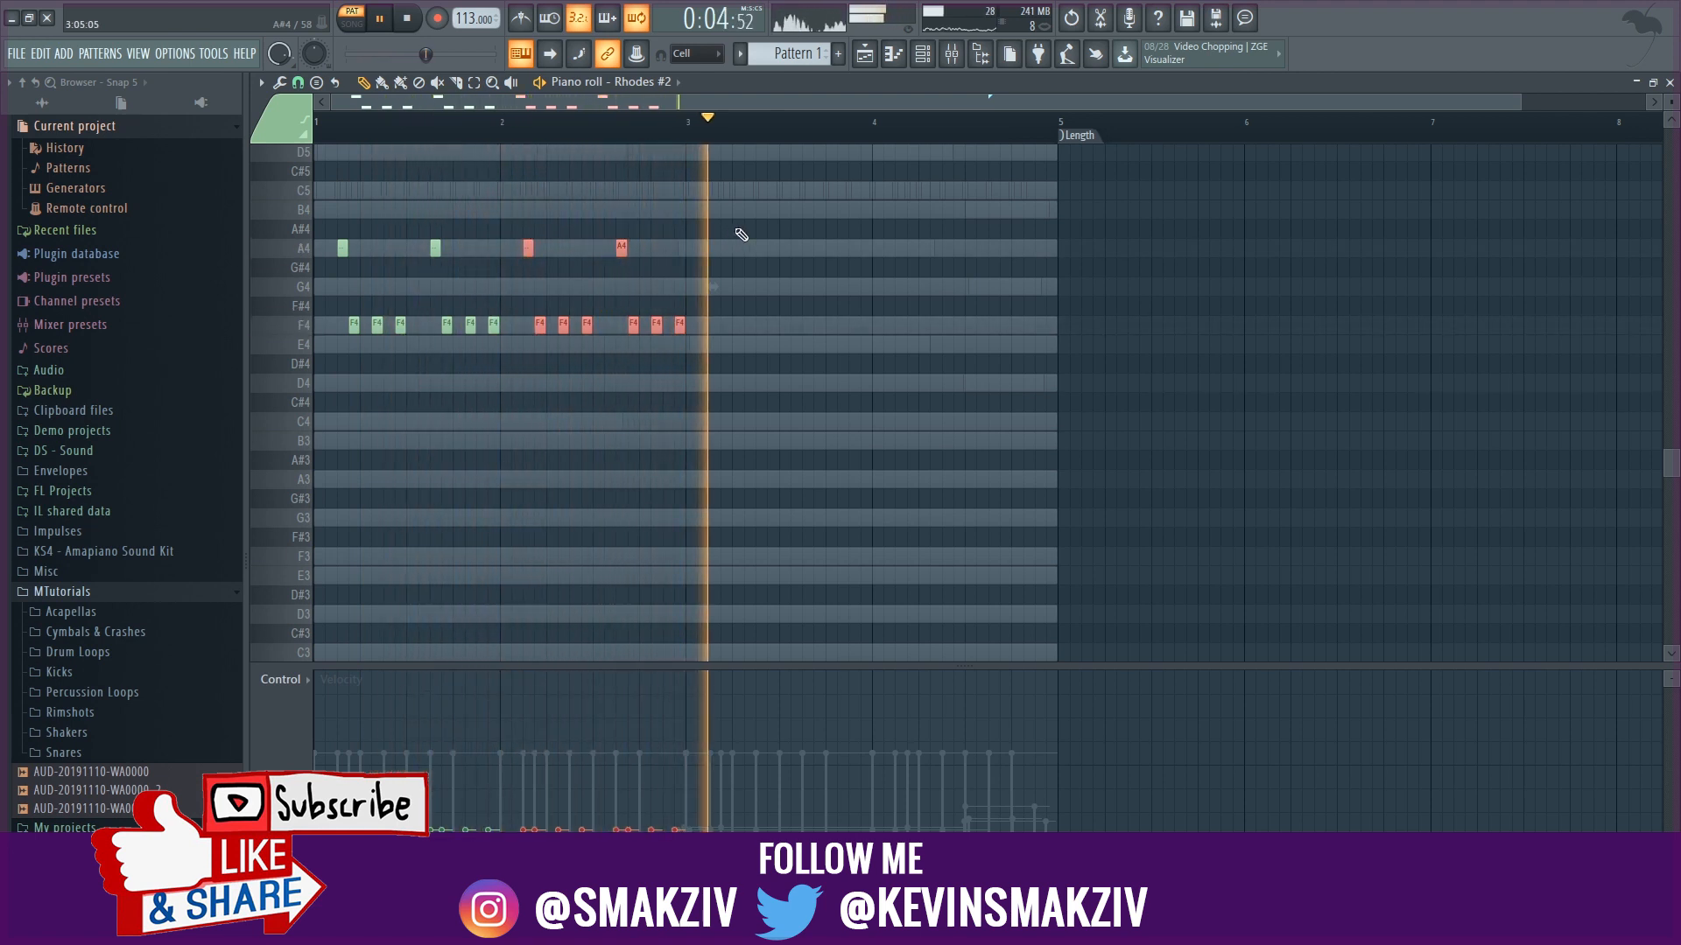
drag(733, 220, 330, 413)
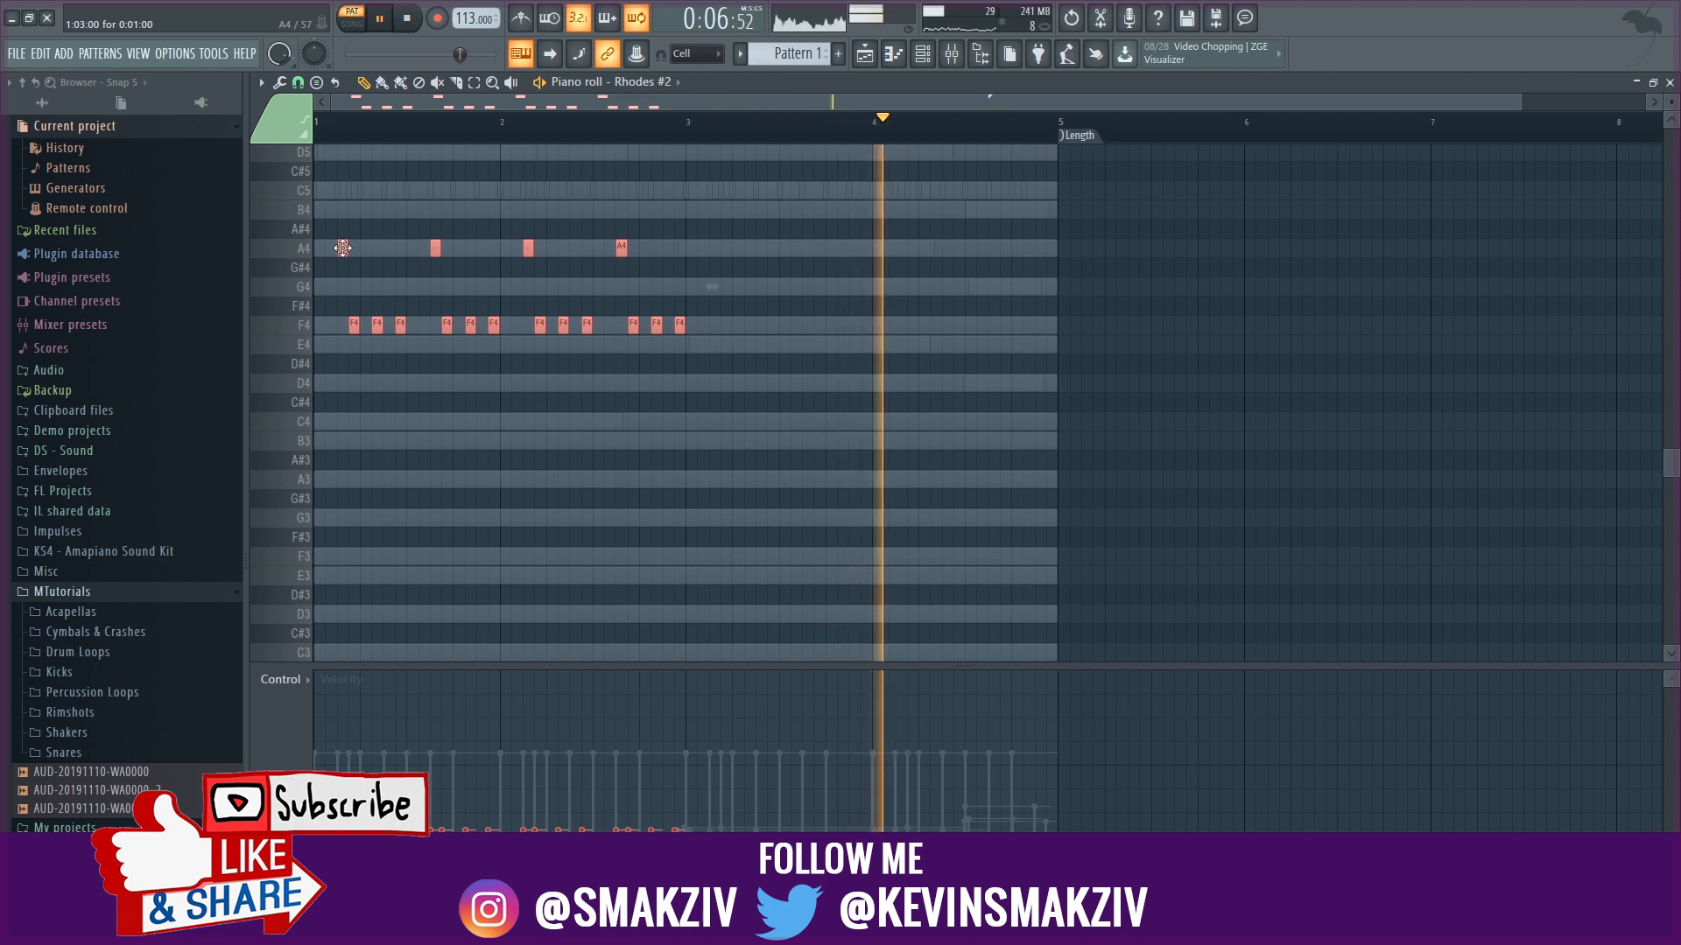
key(ctrl+b)
key(shift+Left)
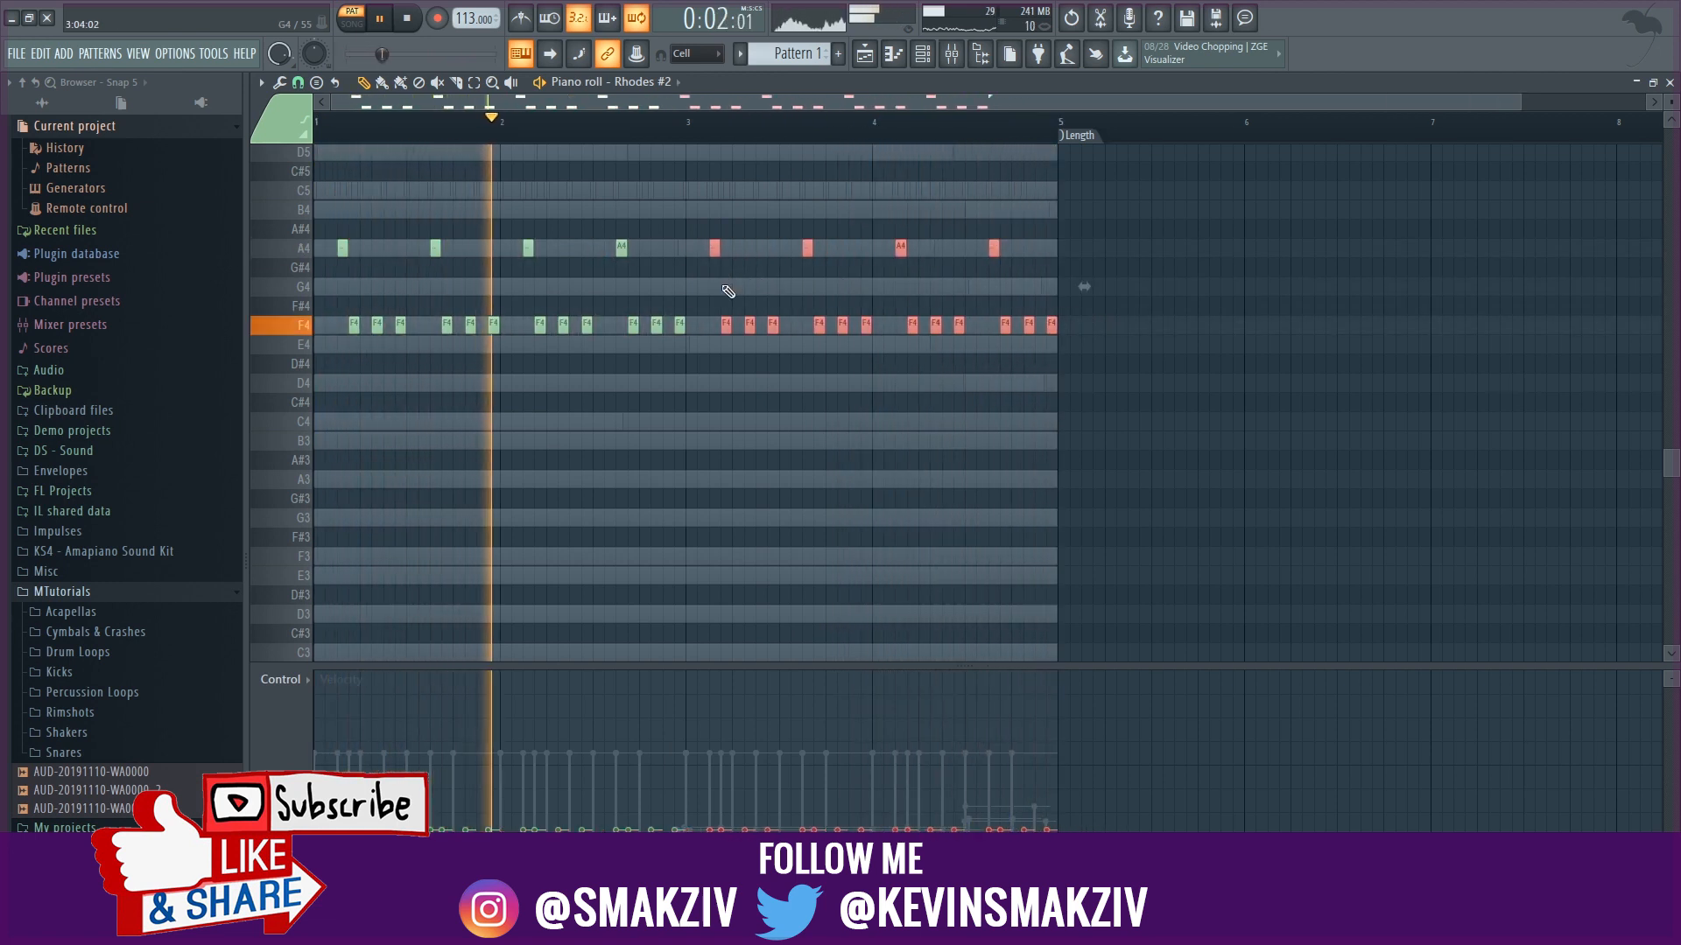
click(711, 375)
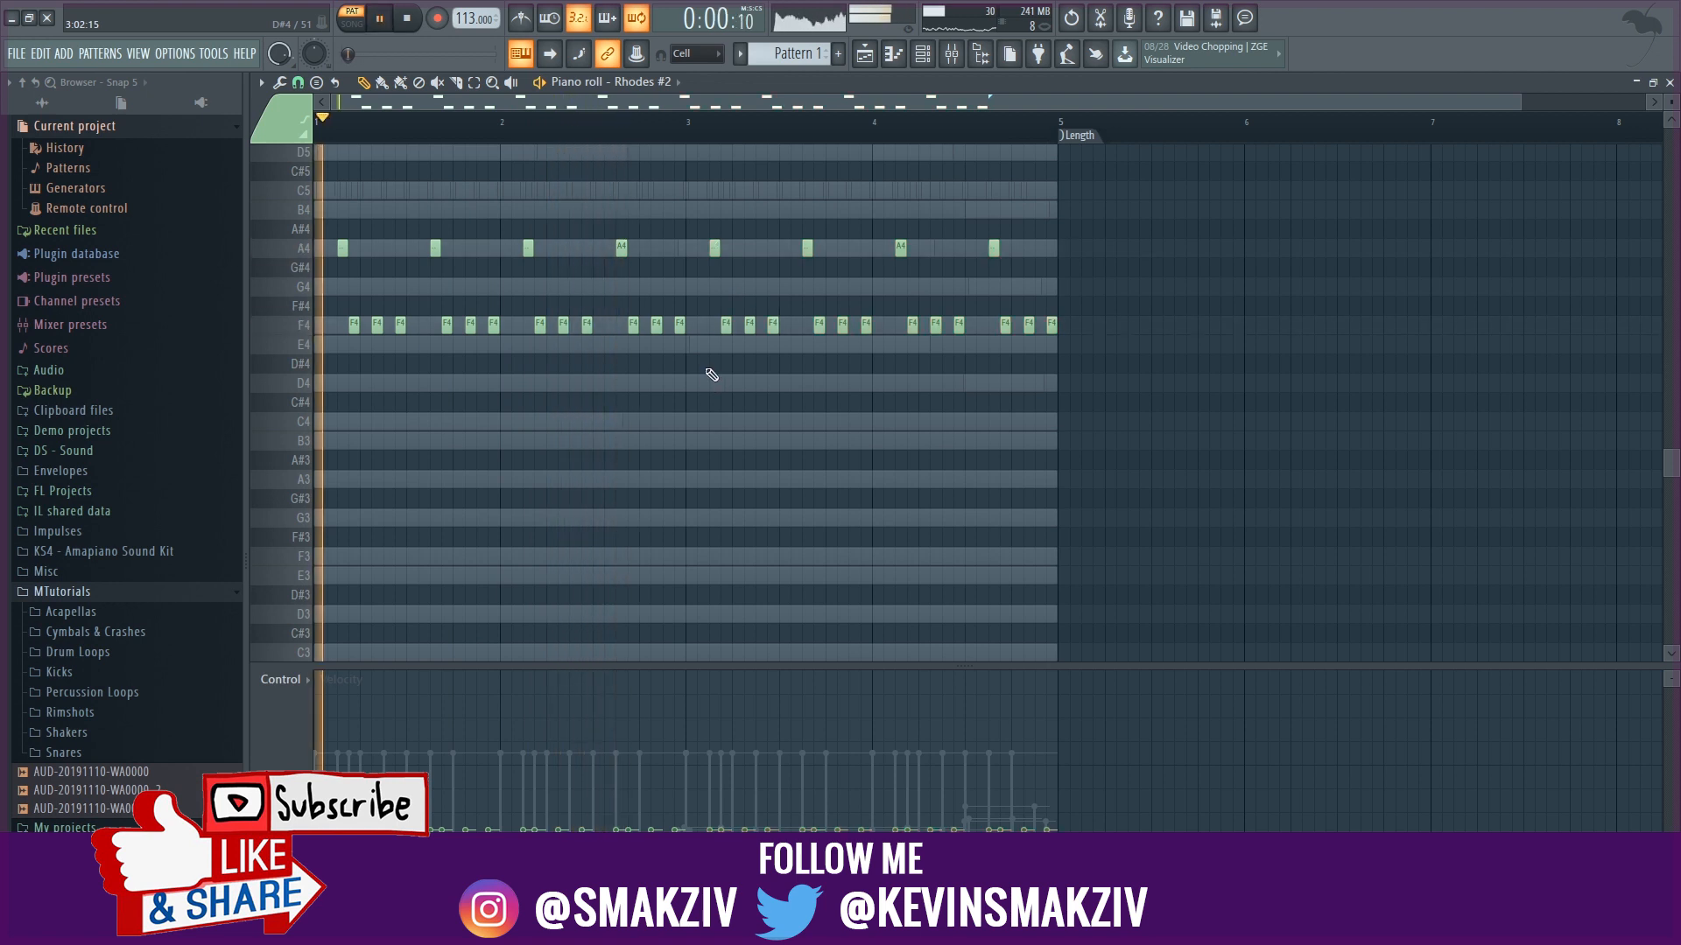
- Select all the A4 notes, try them at B4, and raise them to C5 while auditioning
ctrl+click(306, 252)
key(space)
key(space)
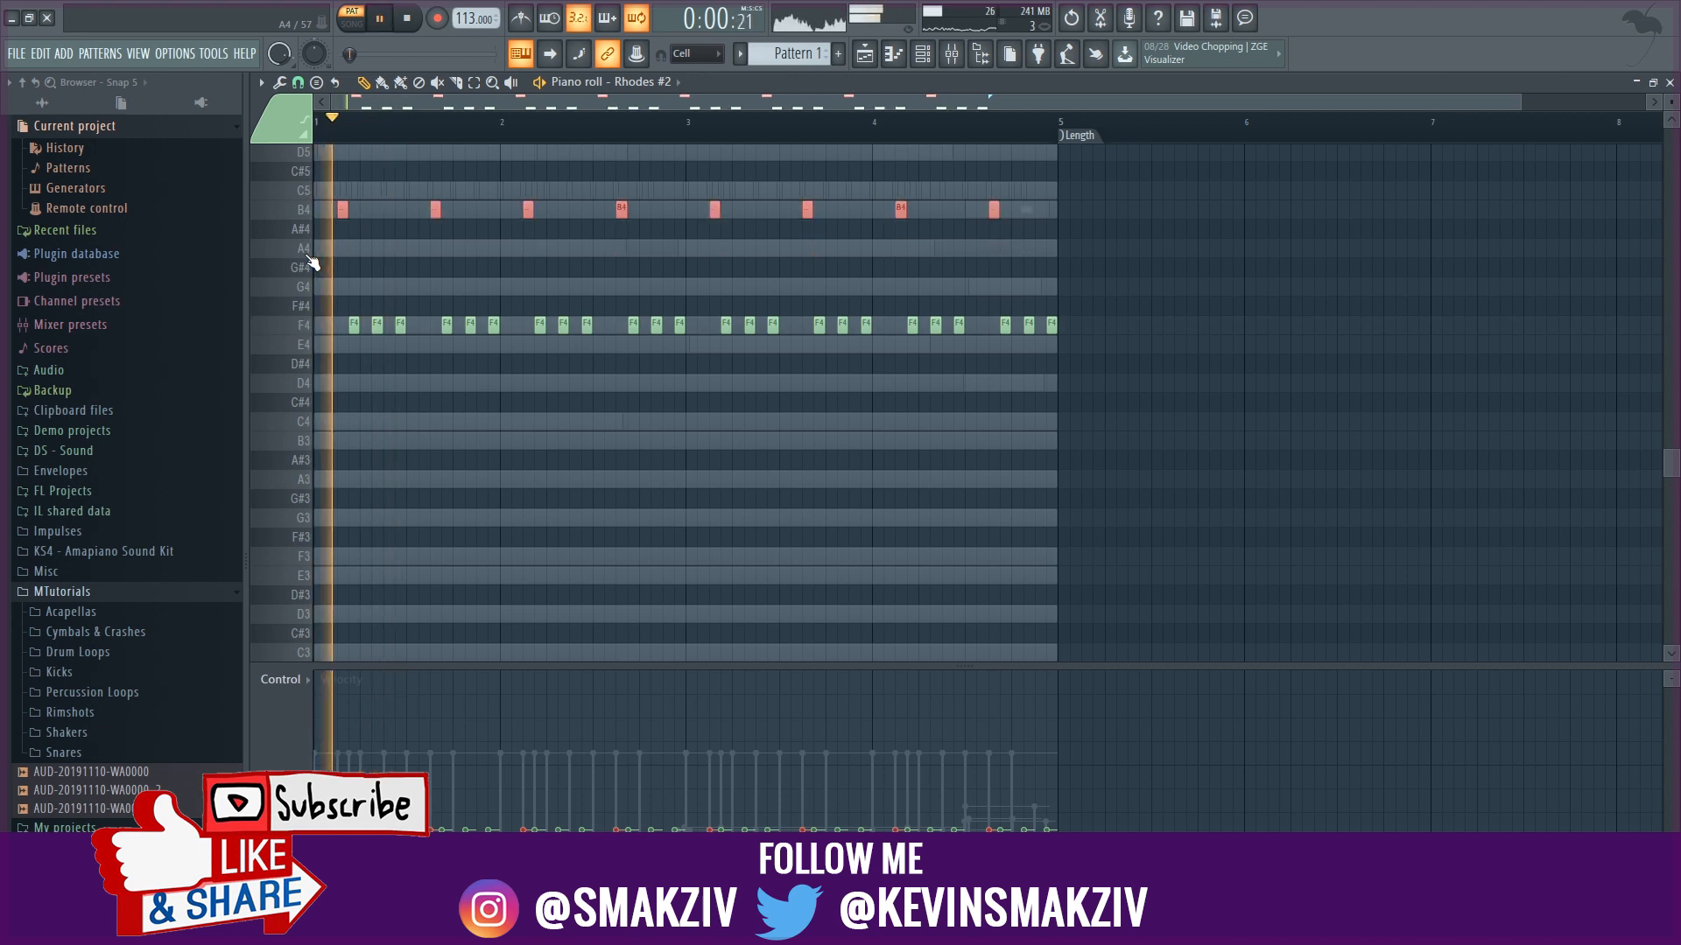
key(shift+Up)
key(space)
key(space)
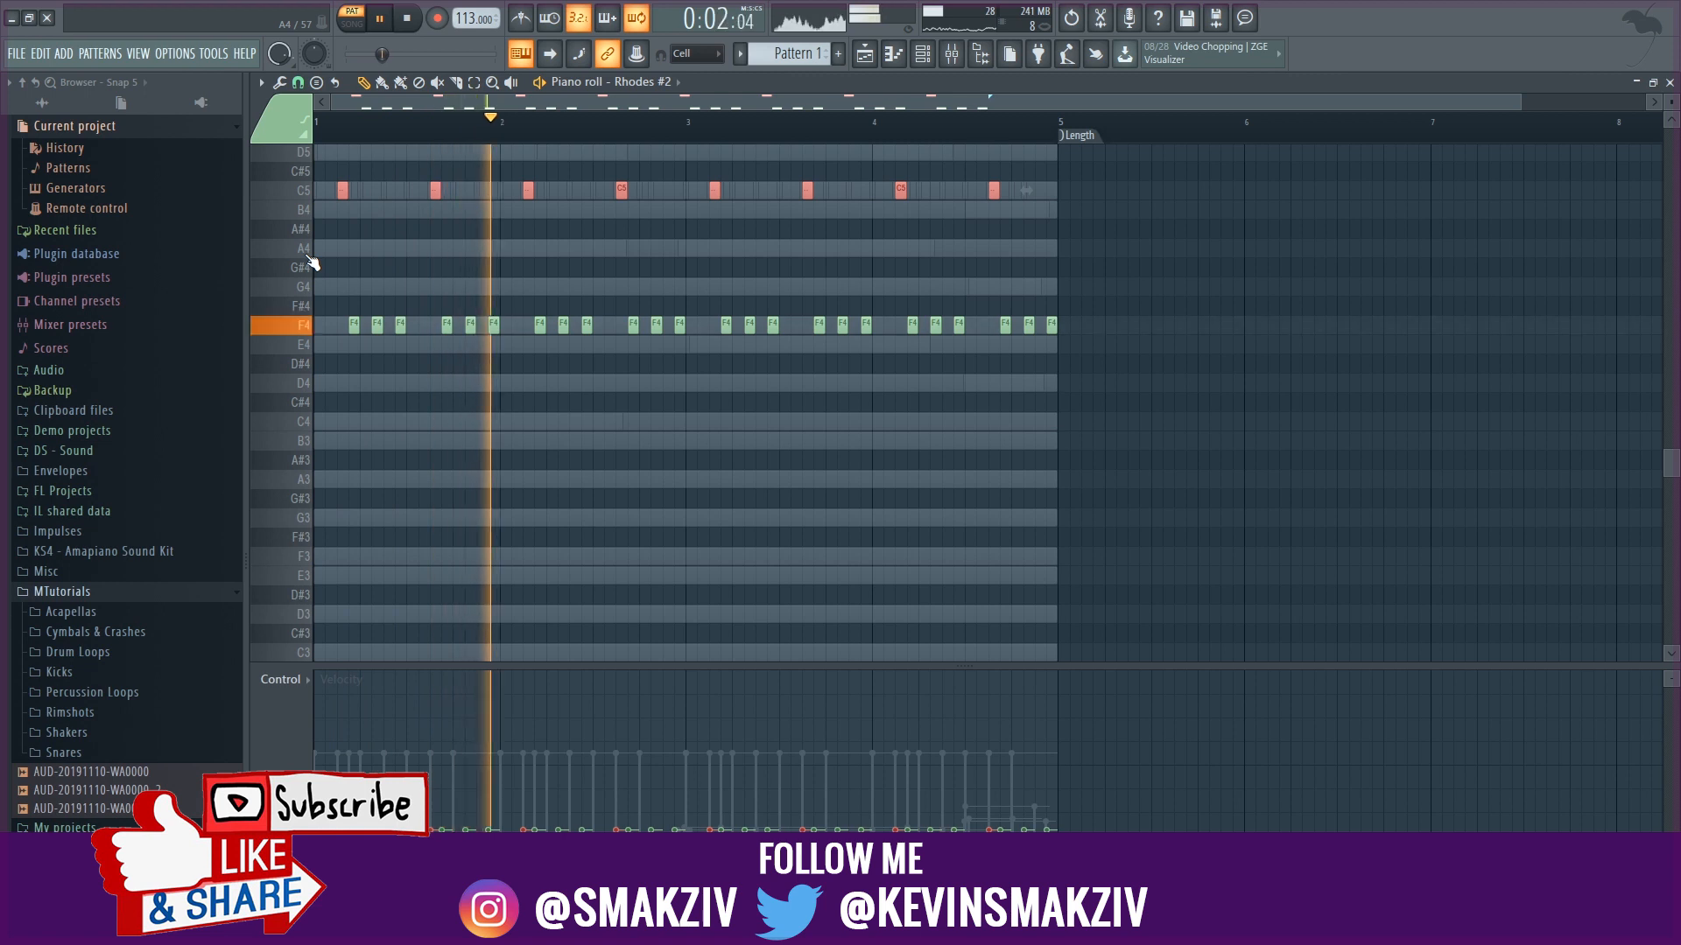
- Select all the F4 notes and raise them four semitones to A4 while the pattern plays
click(294, 325)
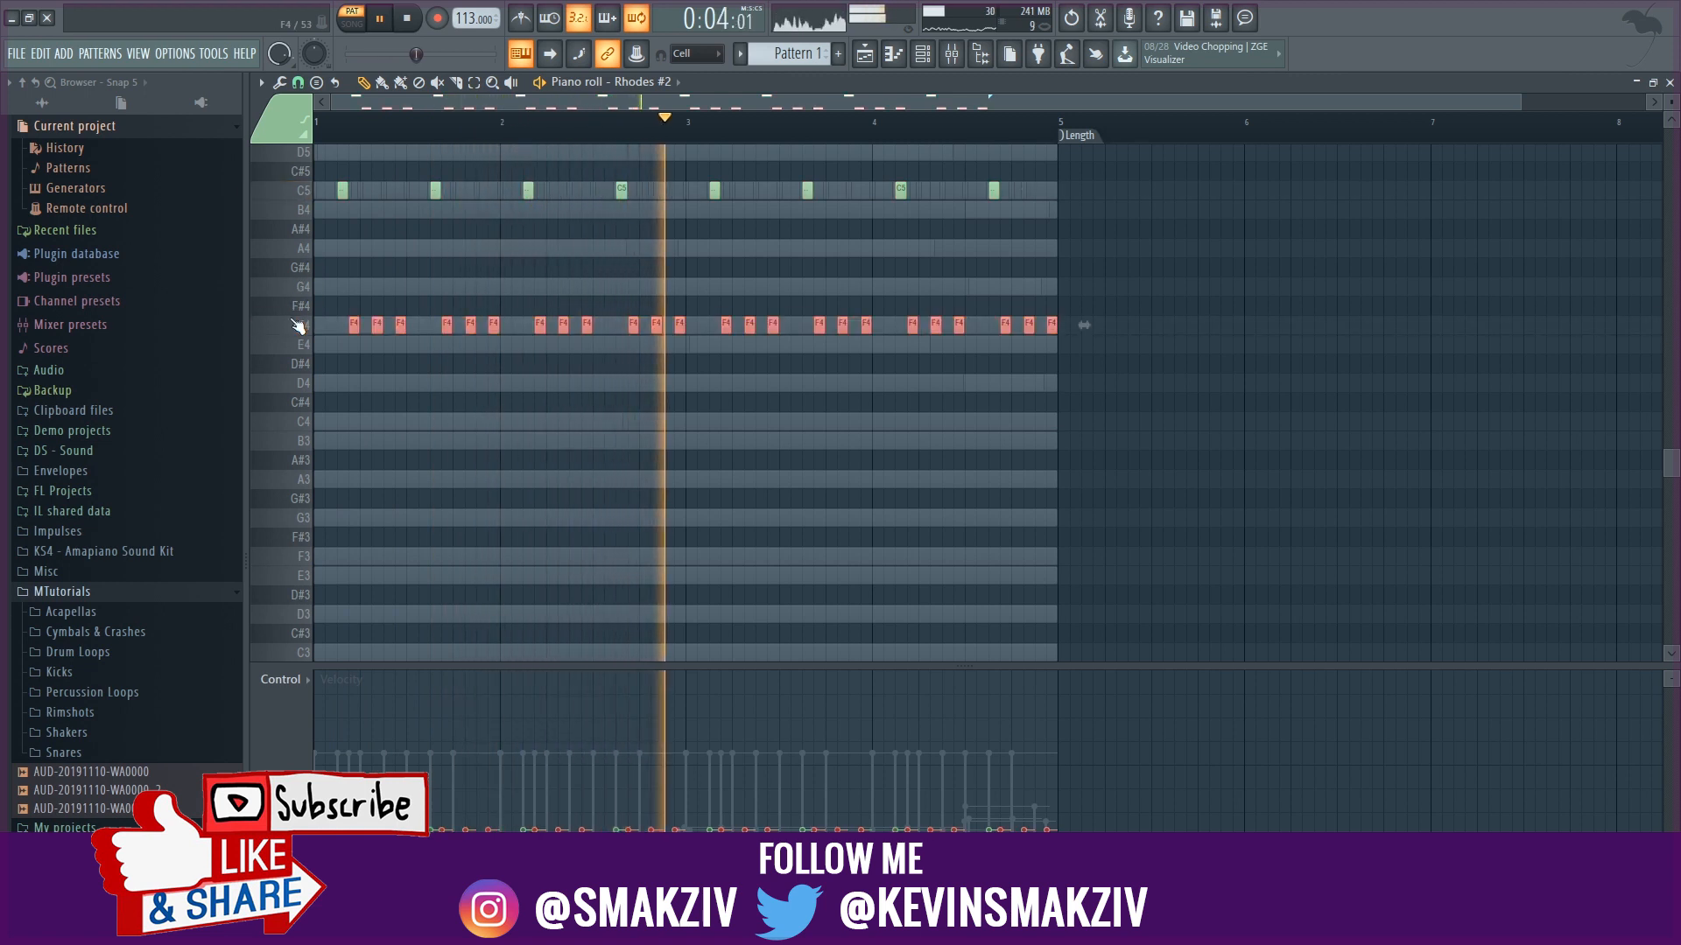
key(shift+Up)
key(shift+Up)
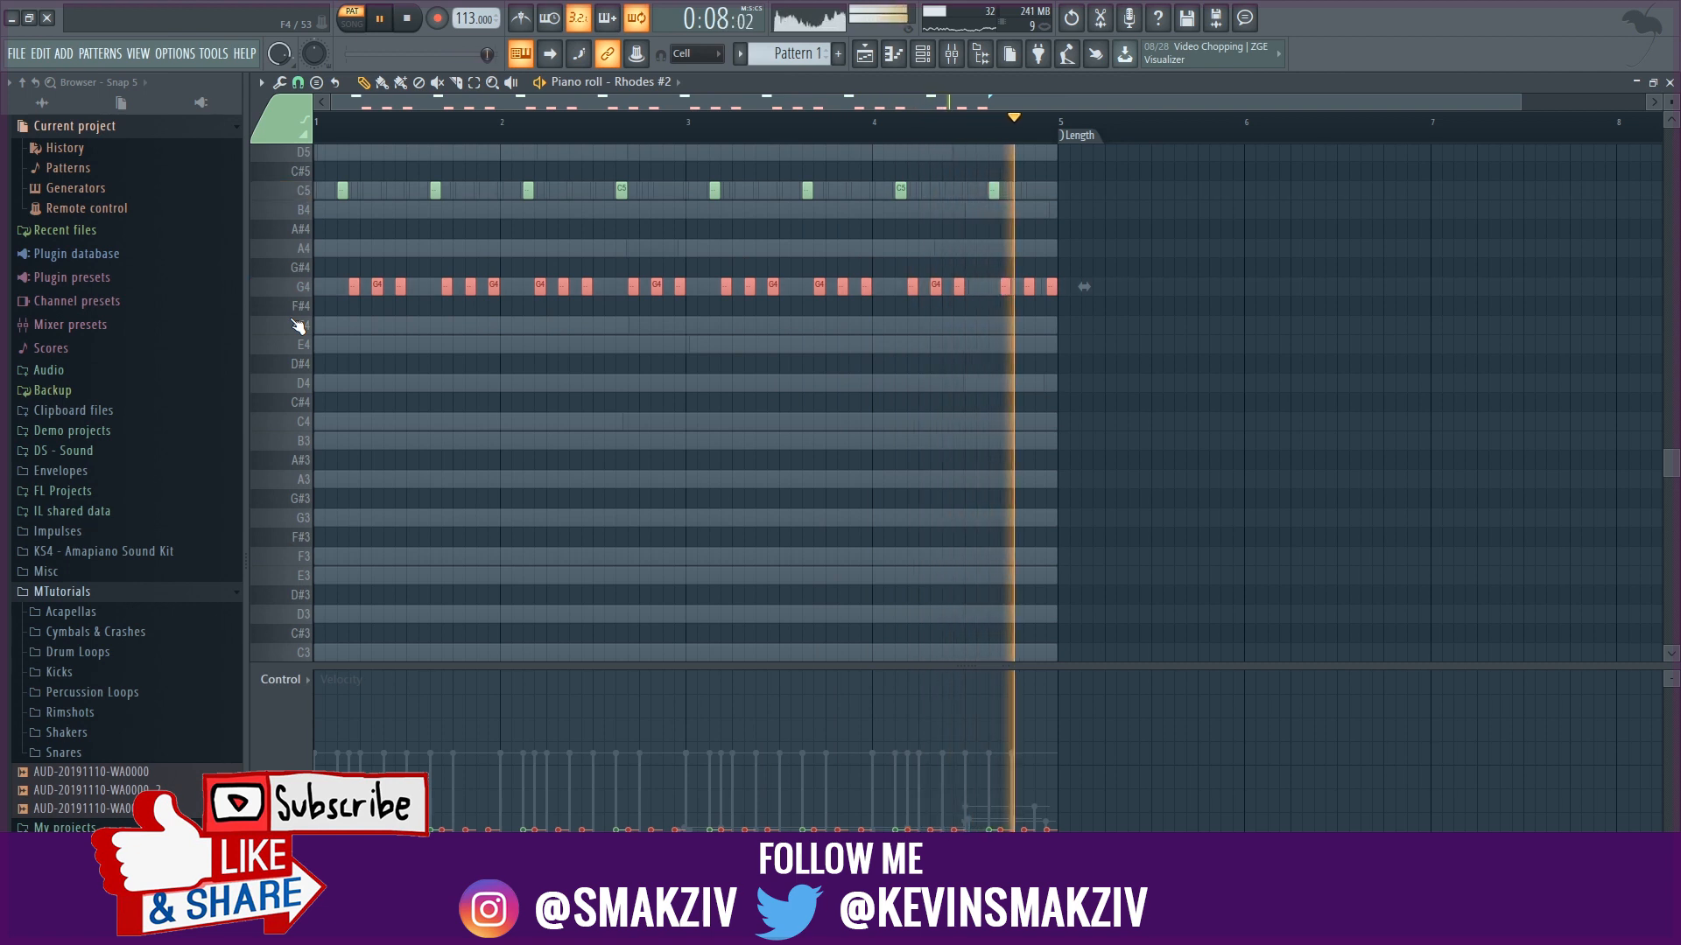
key(shift+Up)
key(shift+Up)
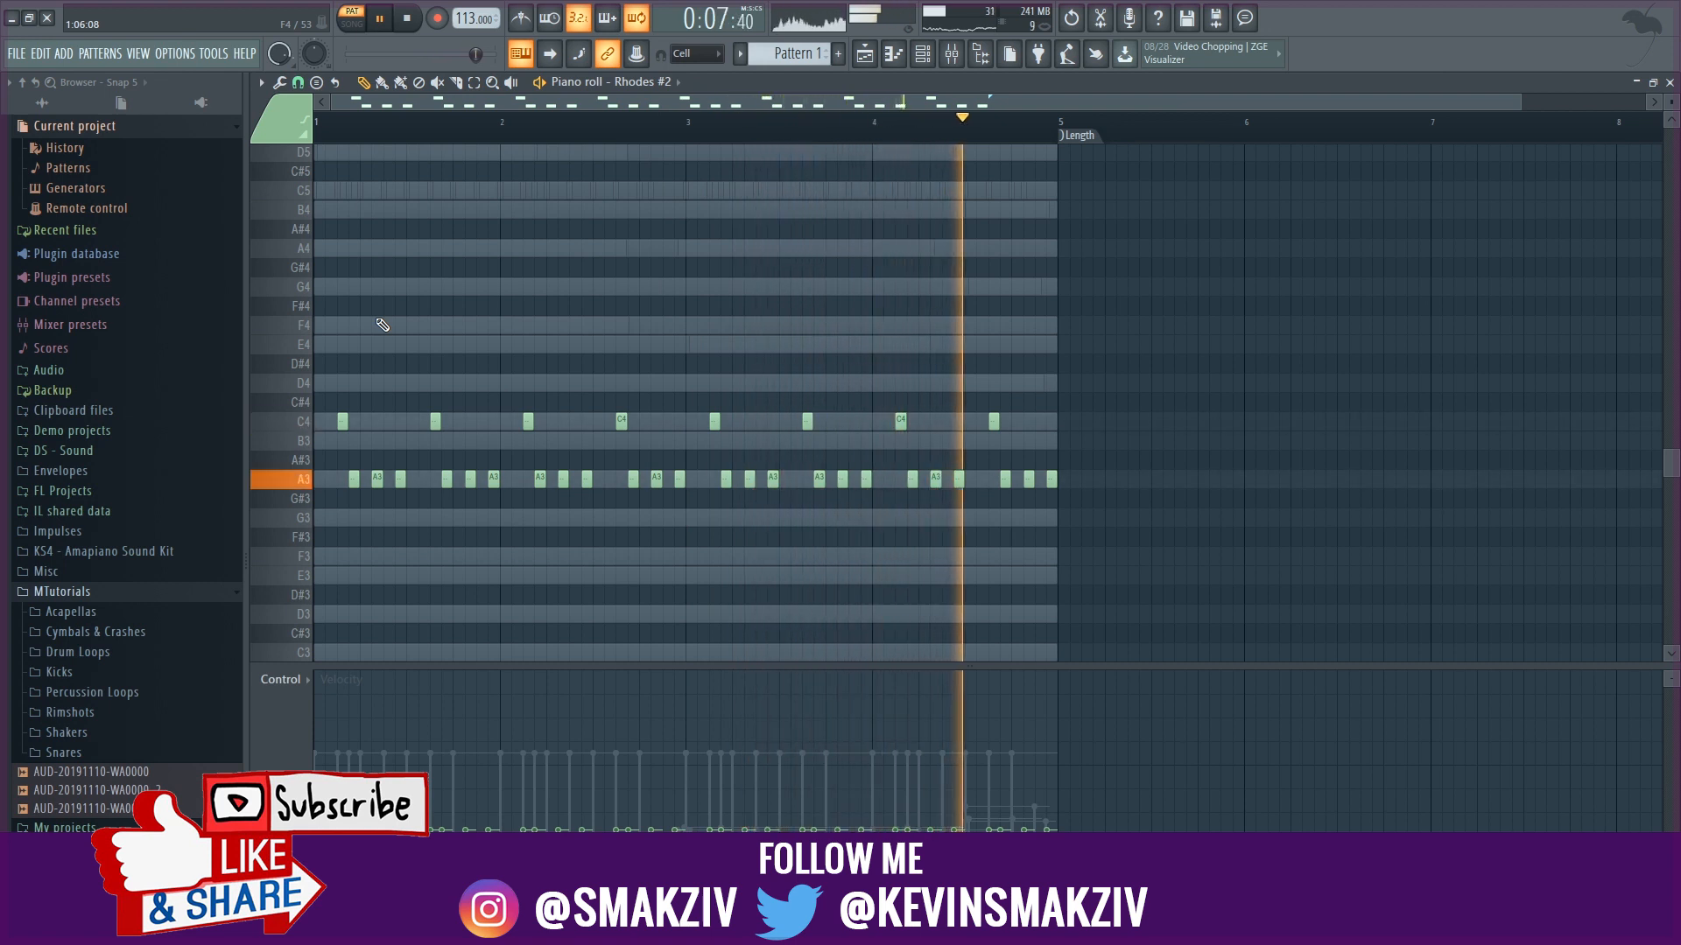
- Compare the whole part in both octaves during playback, leaving it in the higher one at C5 and A4
key(ctrl+Up)
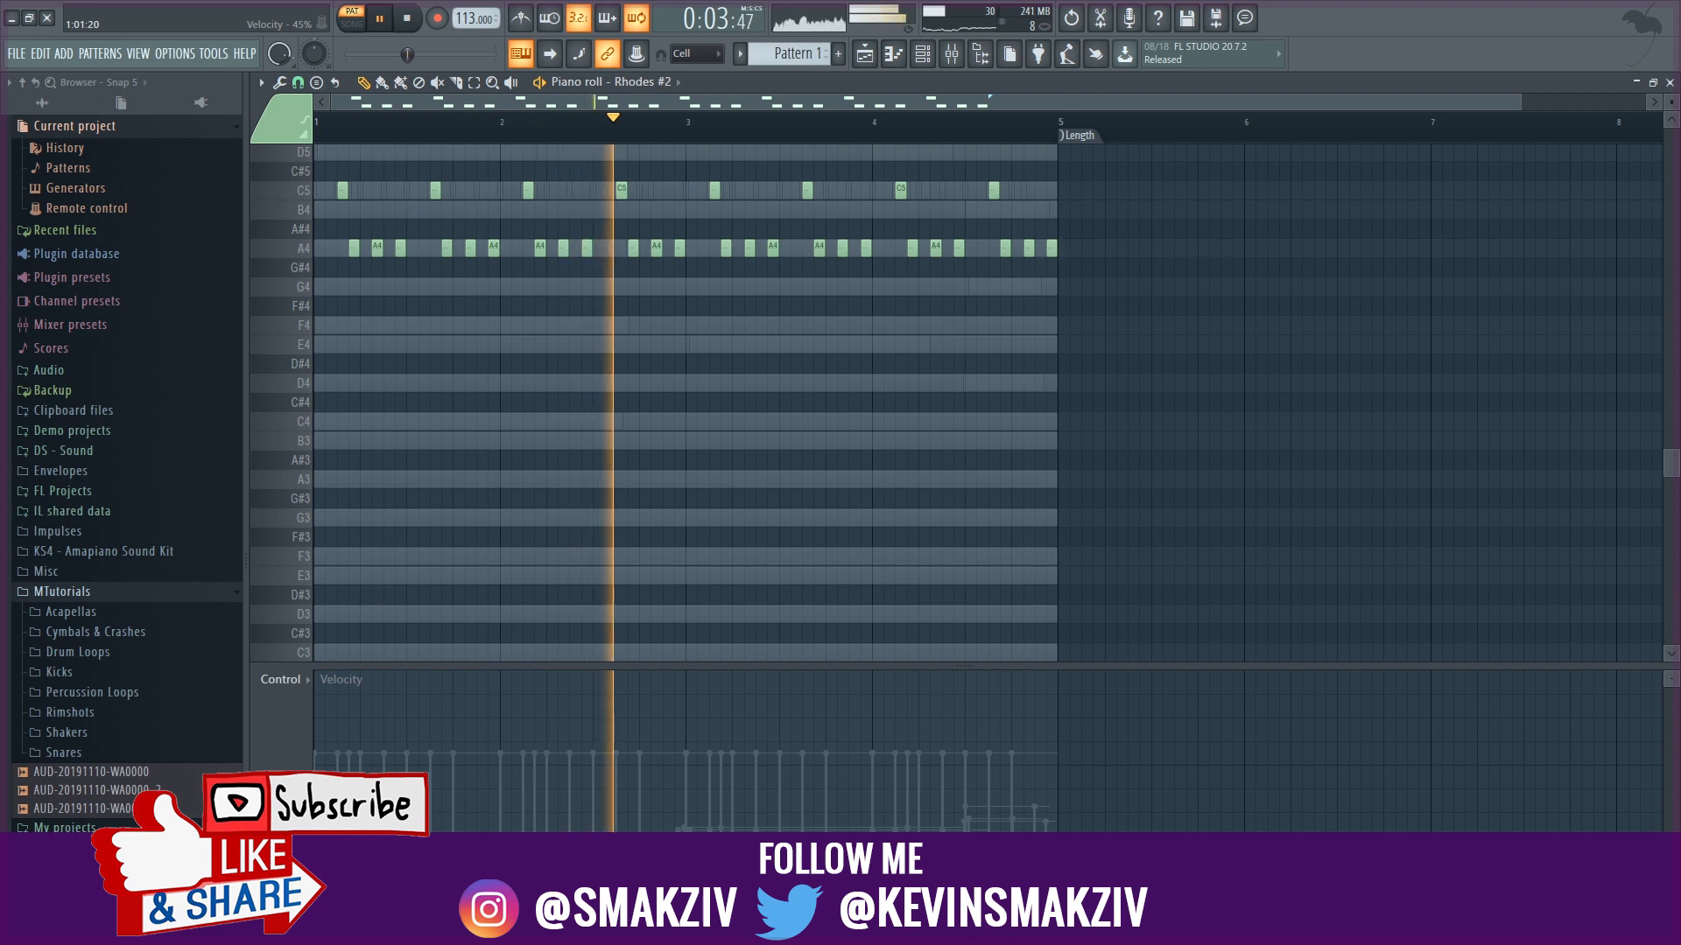
key(ctrl+Down)
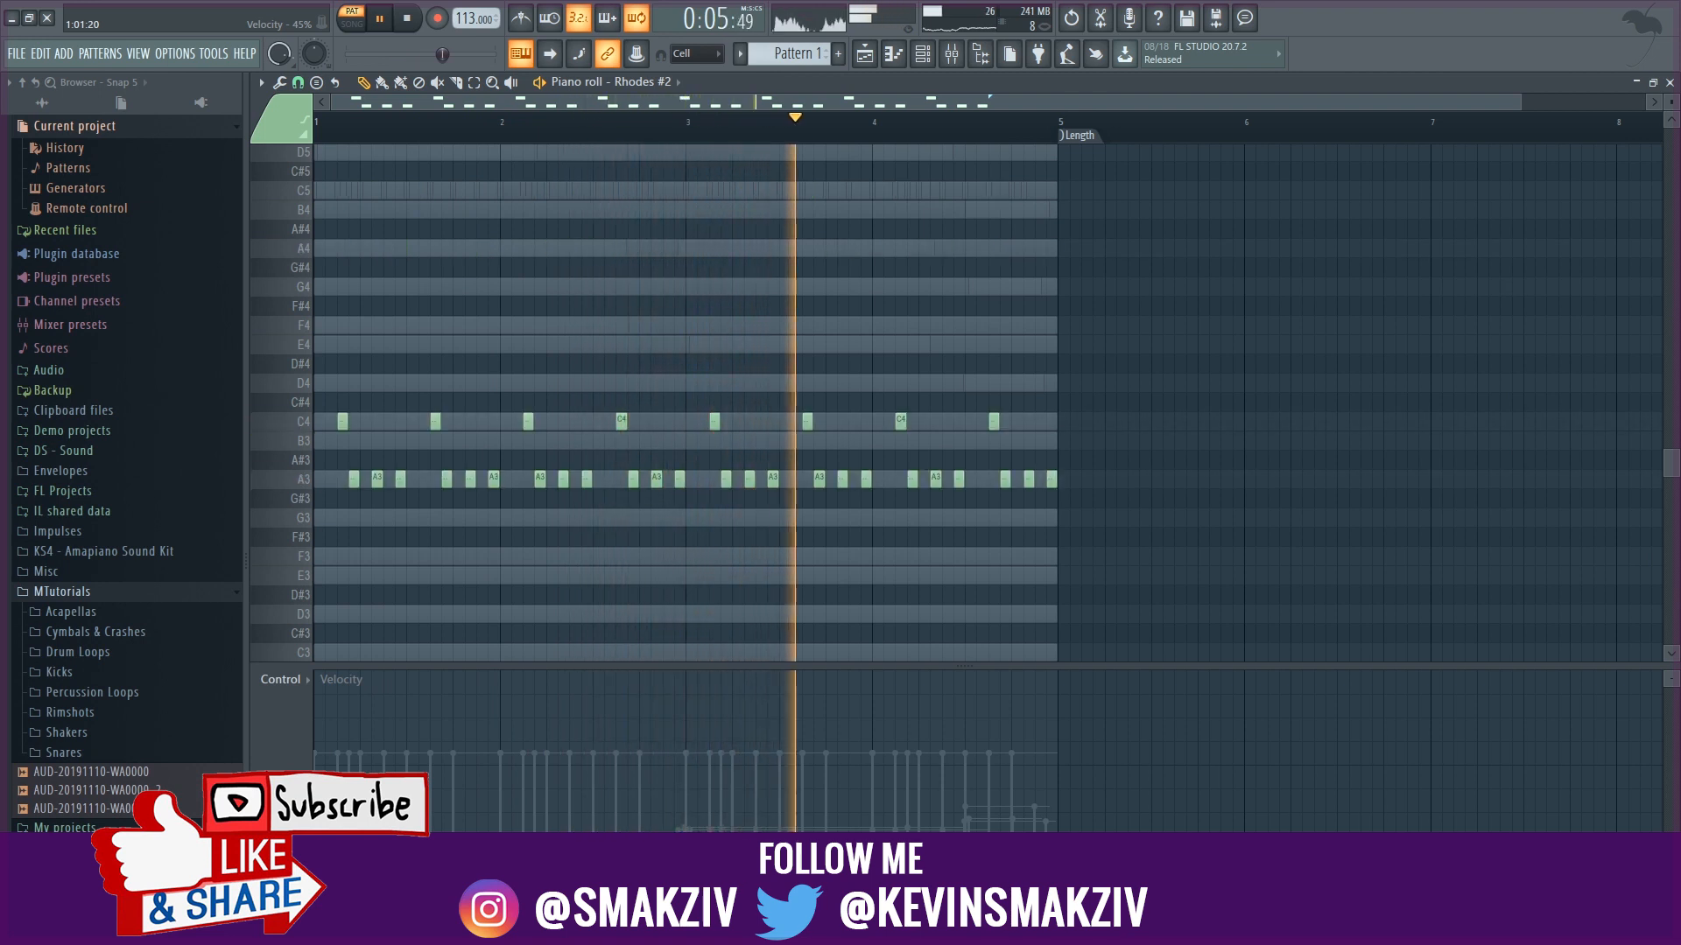
key(ctrl+Up)
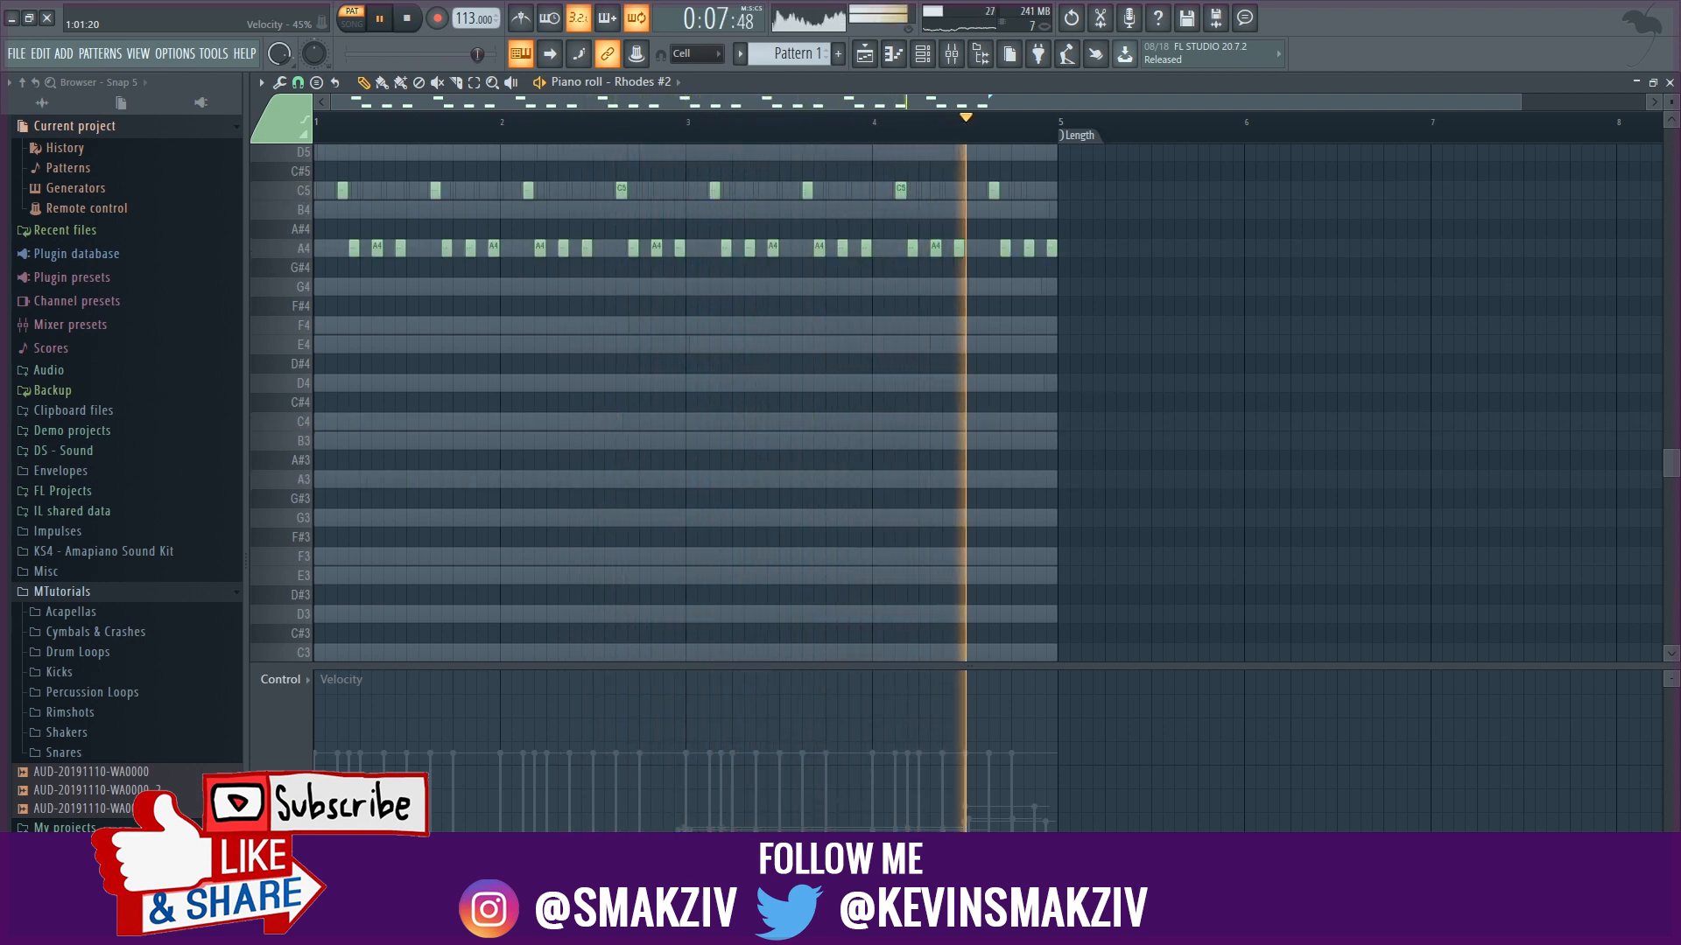